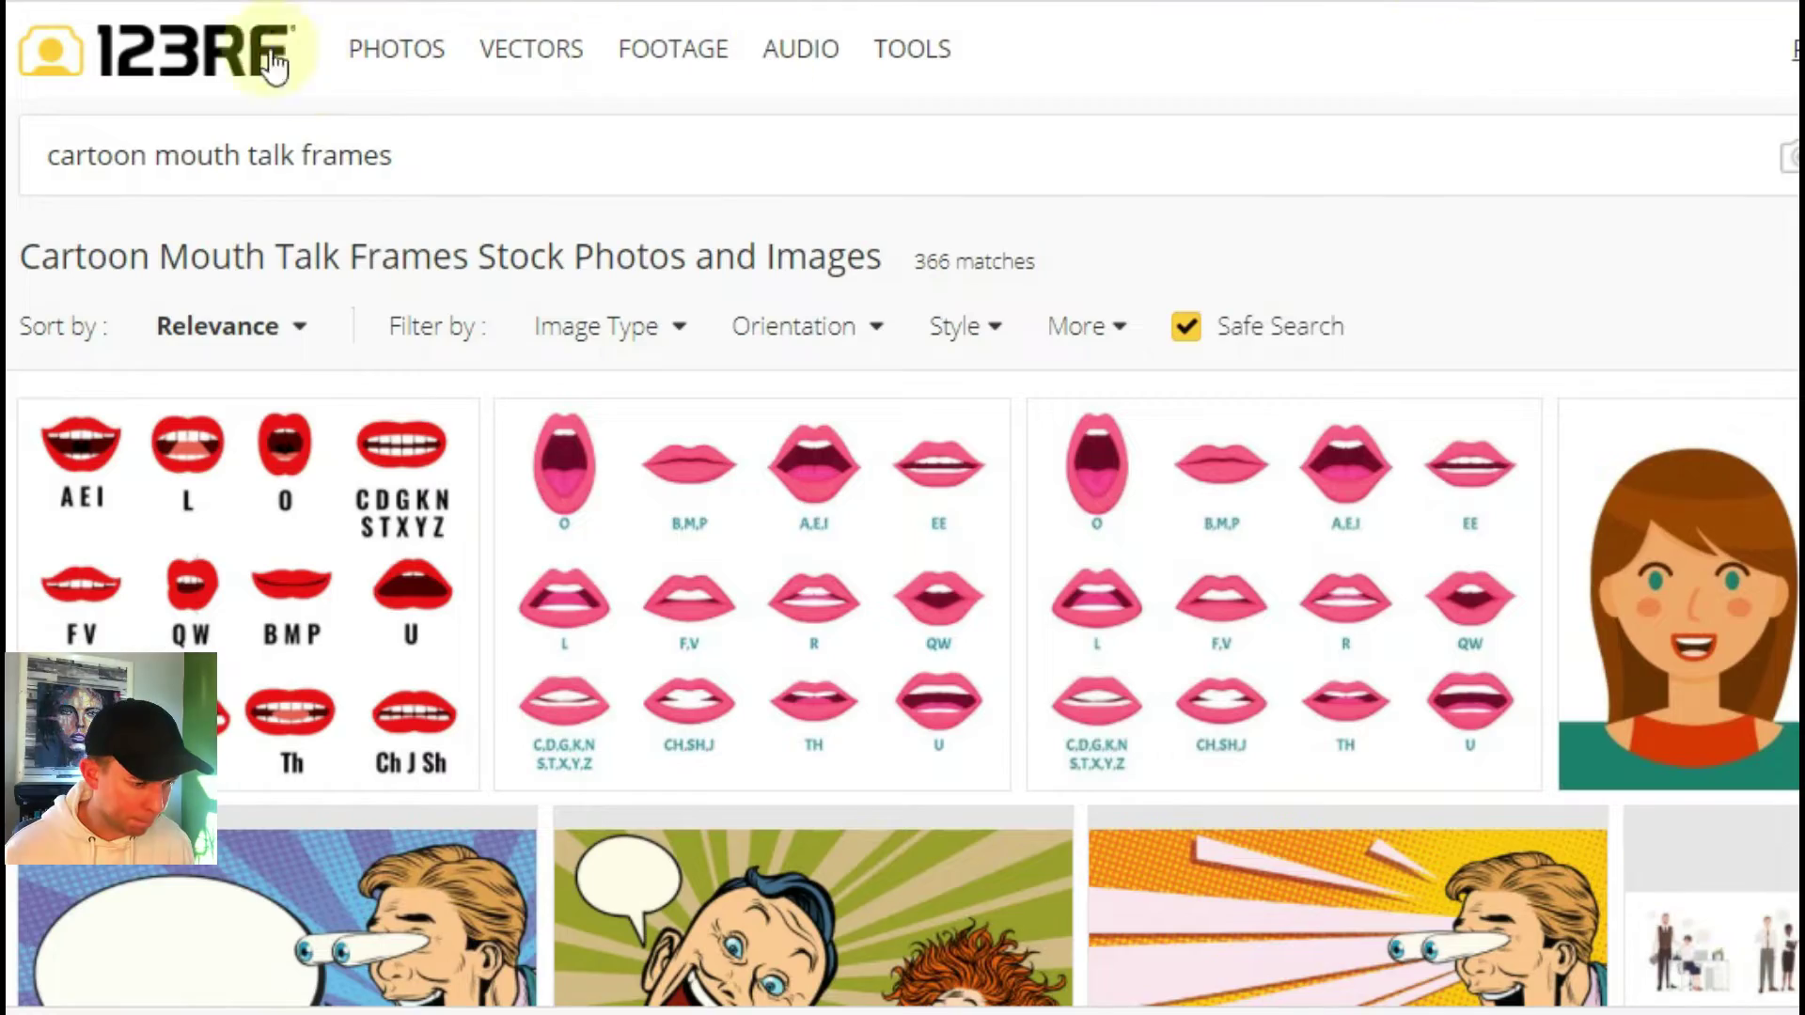
Browse the 123RF results, previewing the Mouth Lip Sync set and mouth expressions vector.
scroll(1406, 342, "down", 3)
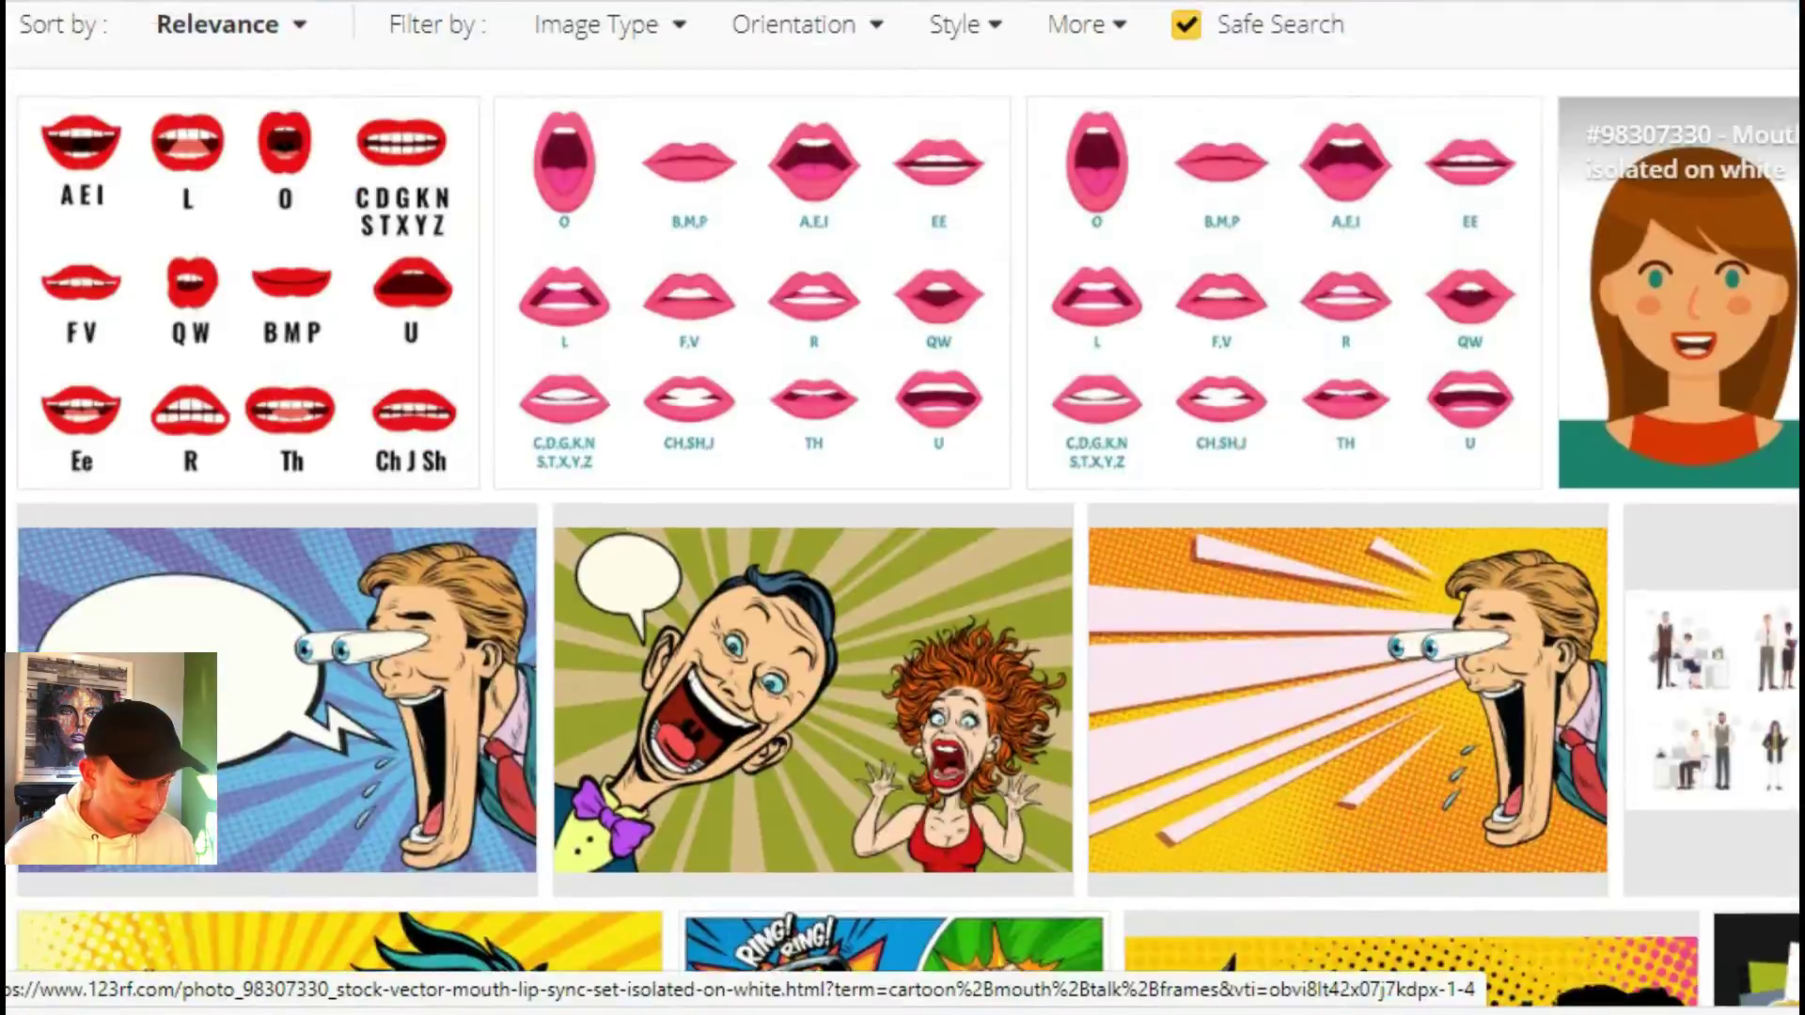
left_click(1644, 282)
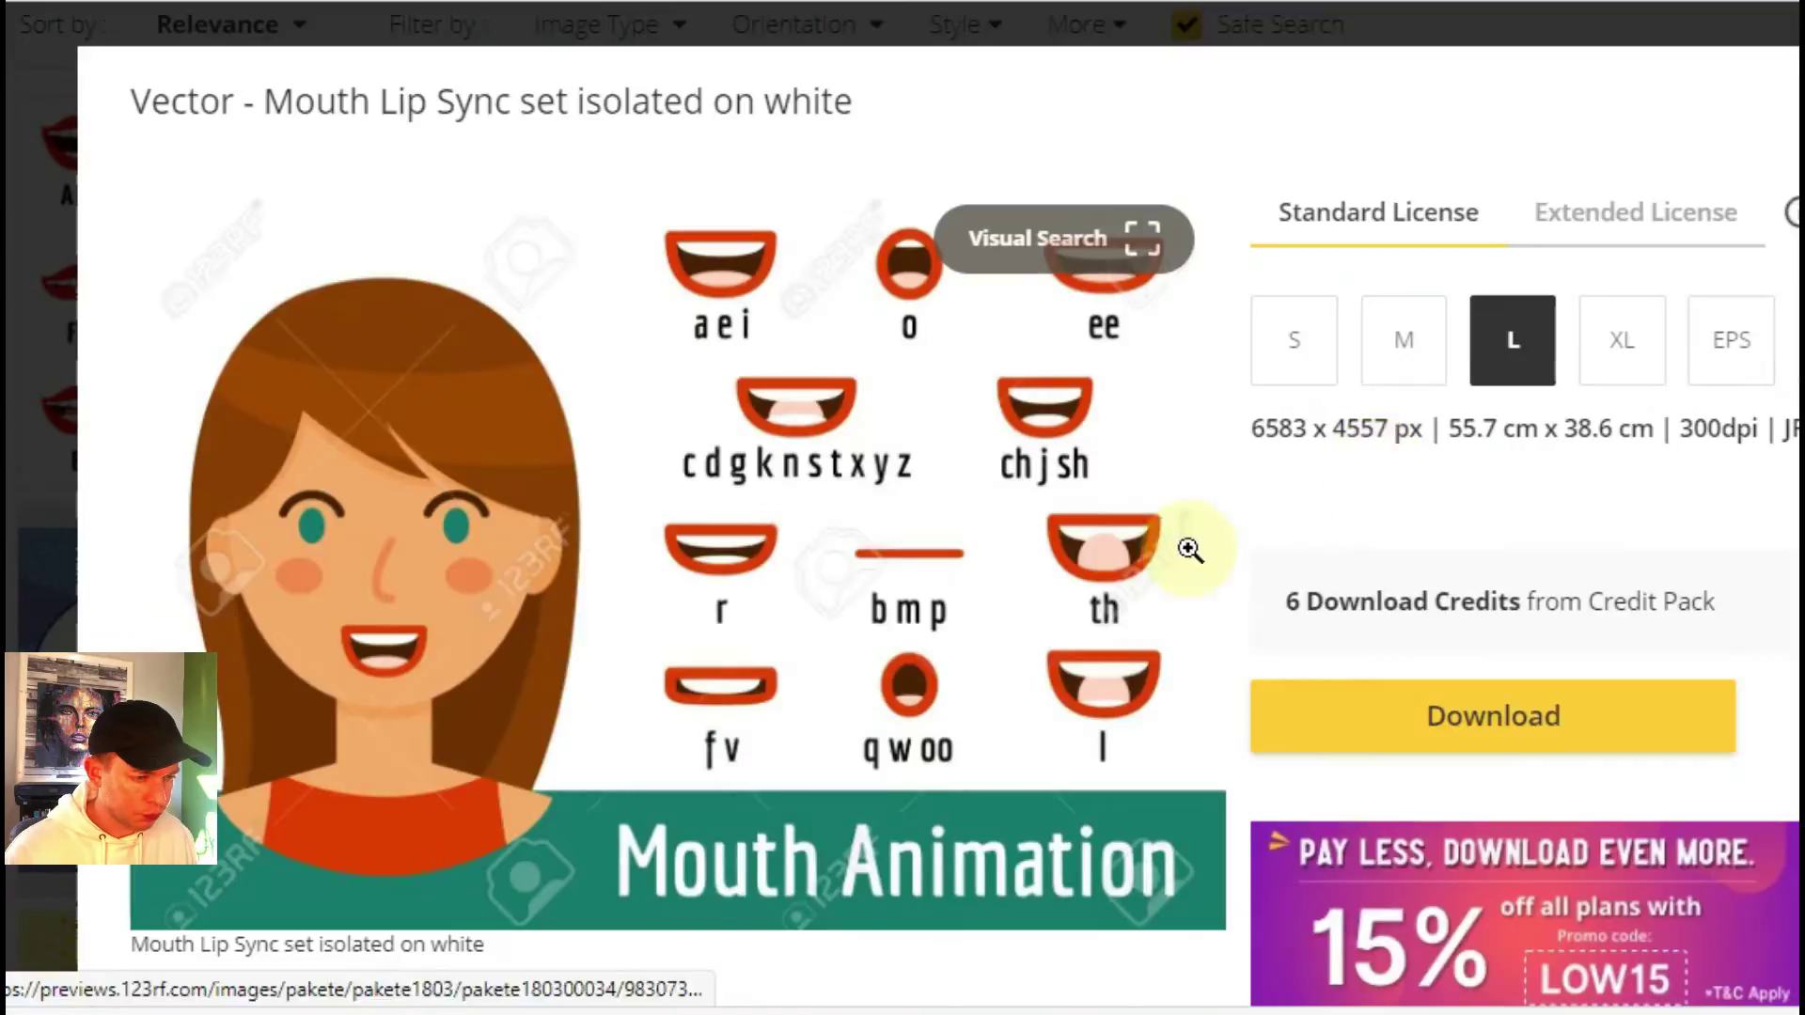
scroll(1190, 550, "down", 15)
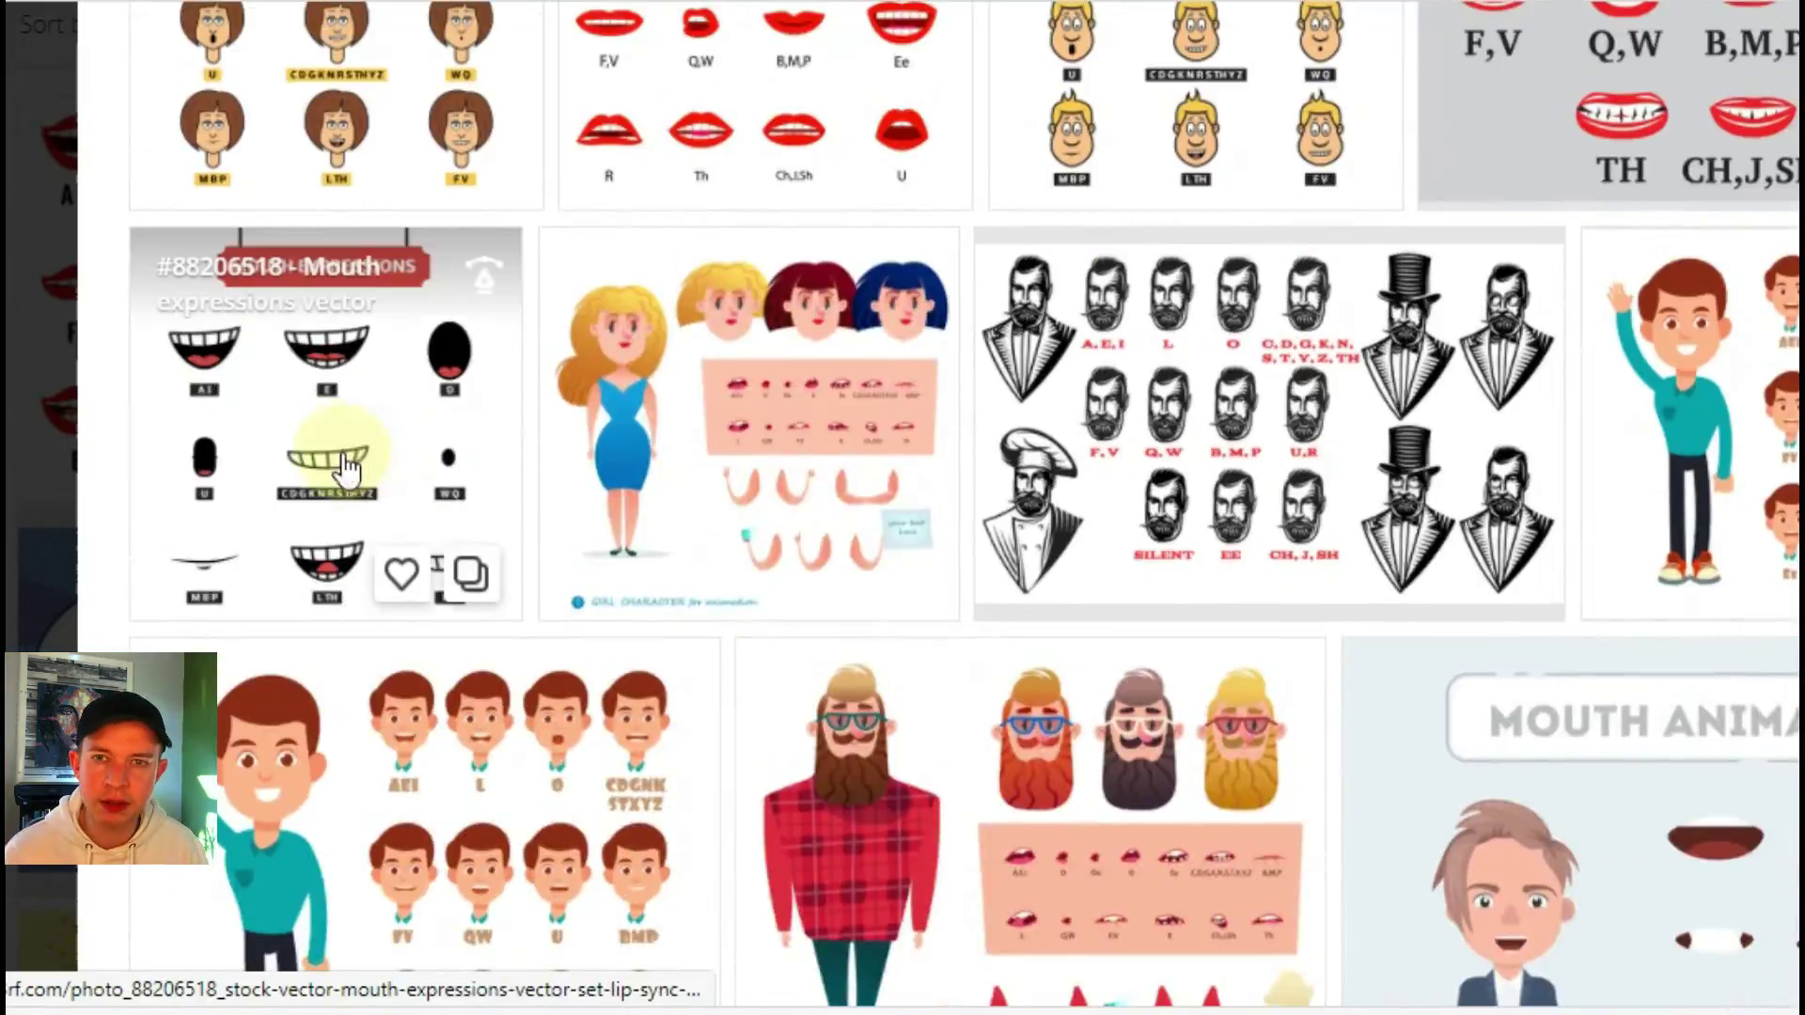
left_click(348, 465)
scroll(1016, 564, "down", 1)
scroll(423, 757, "up", 1)
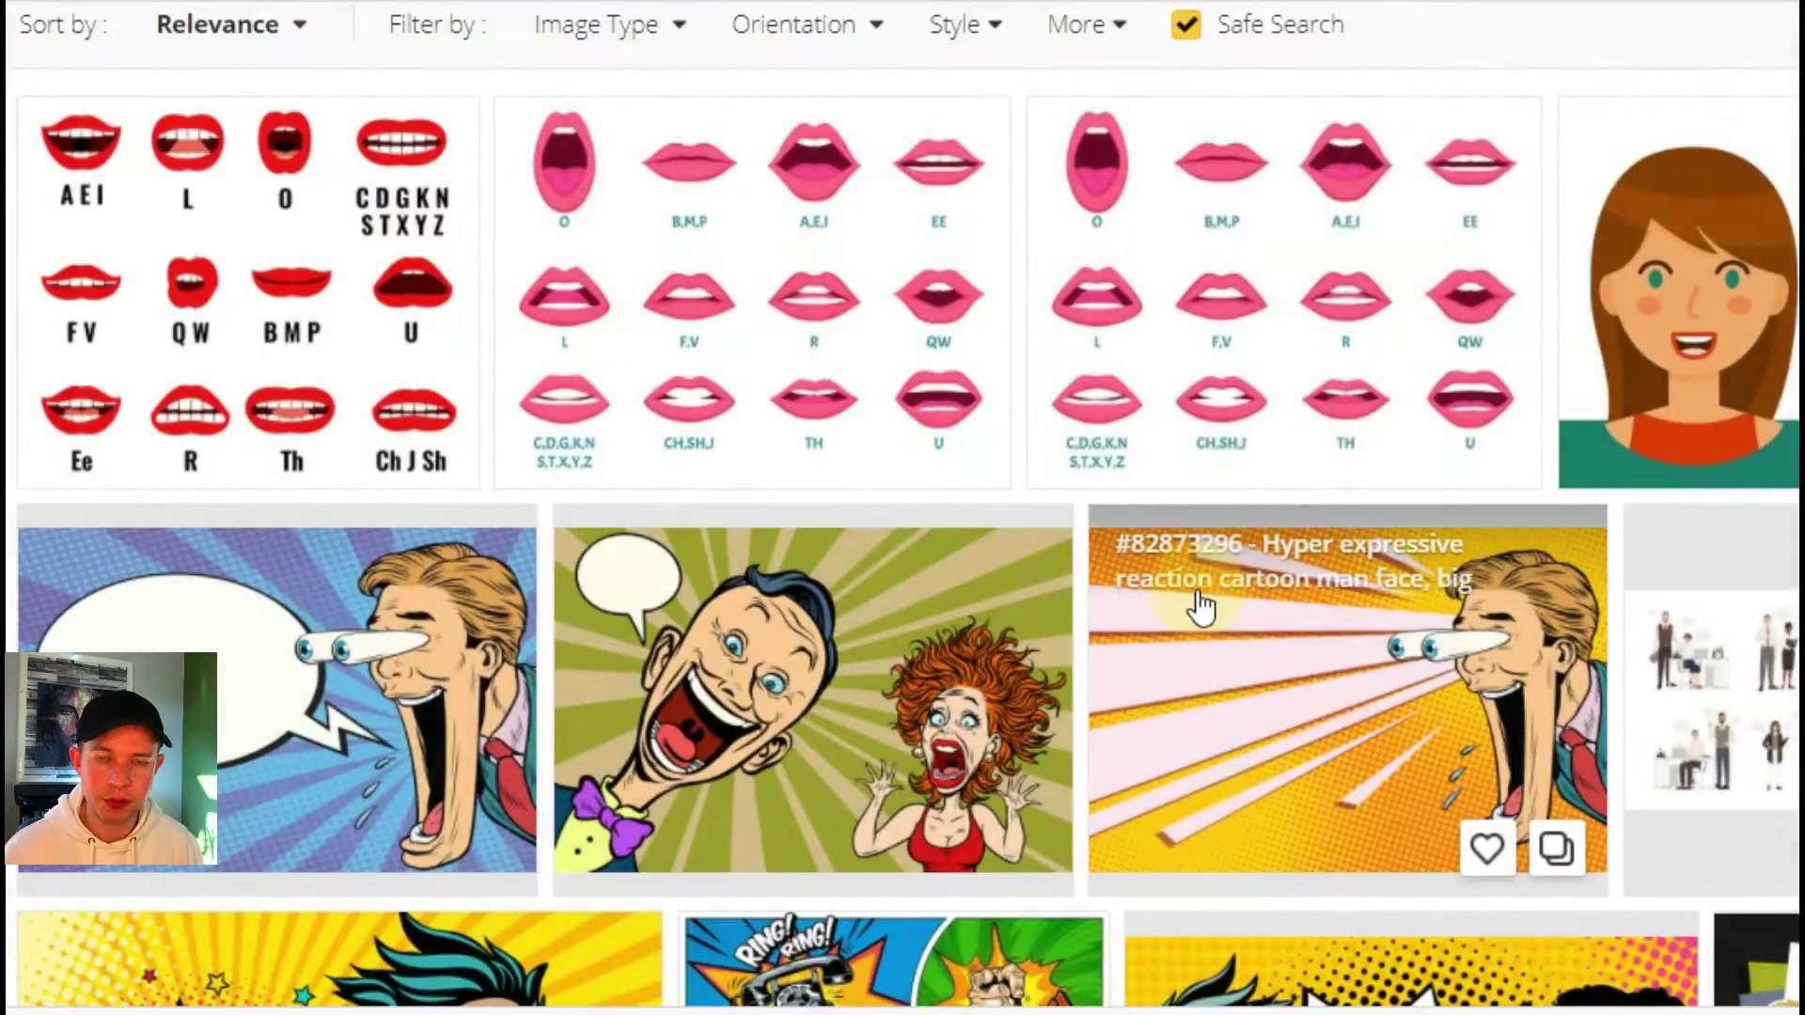
scroll(1201, 606, "up", 3)
Check a similar lip-sync set, then open the Mouth Alphabet vector's detail page.
left_click(1132, 664)
scroll(1103, 700, "down", 10)
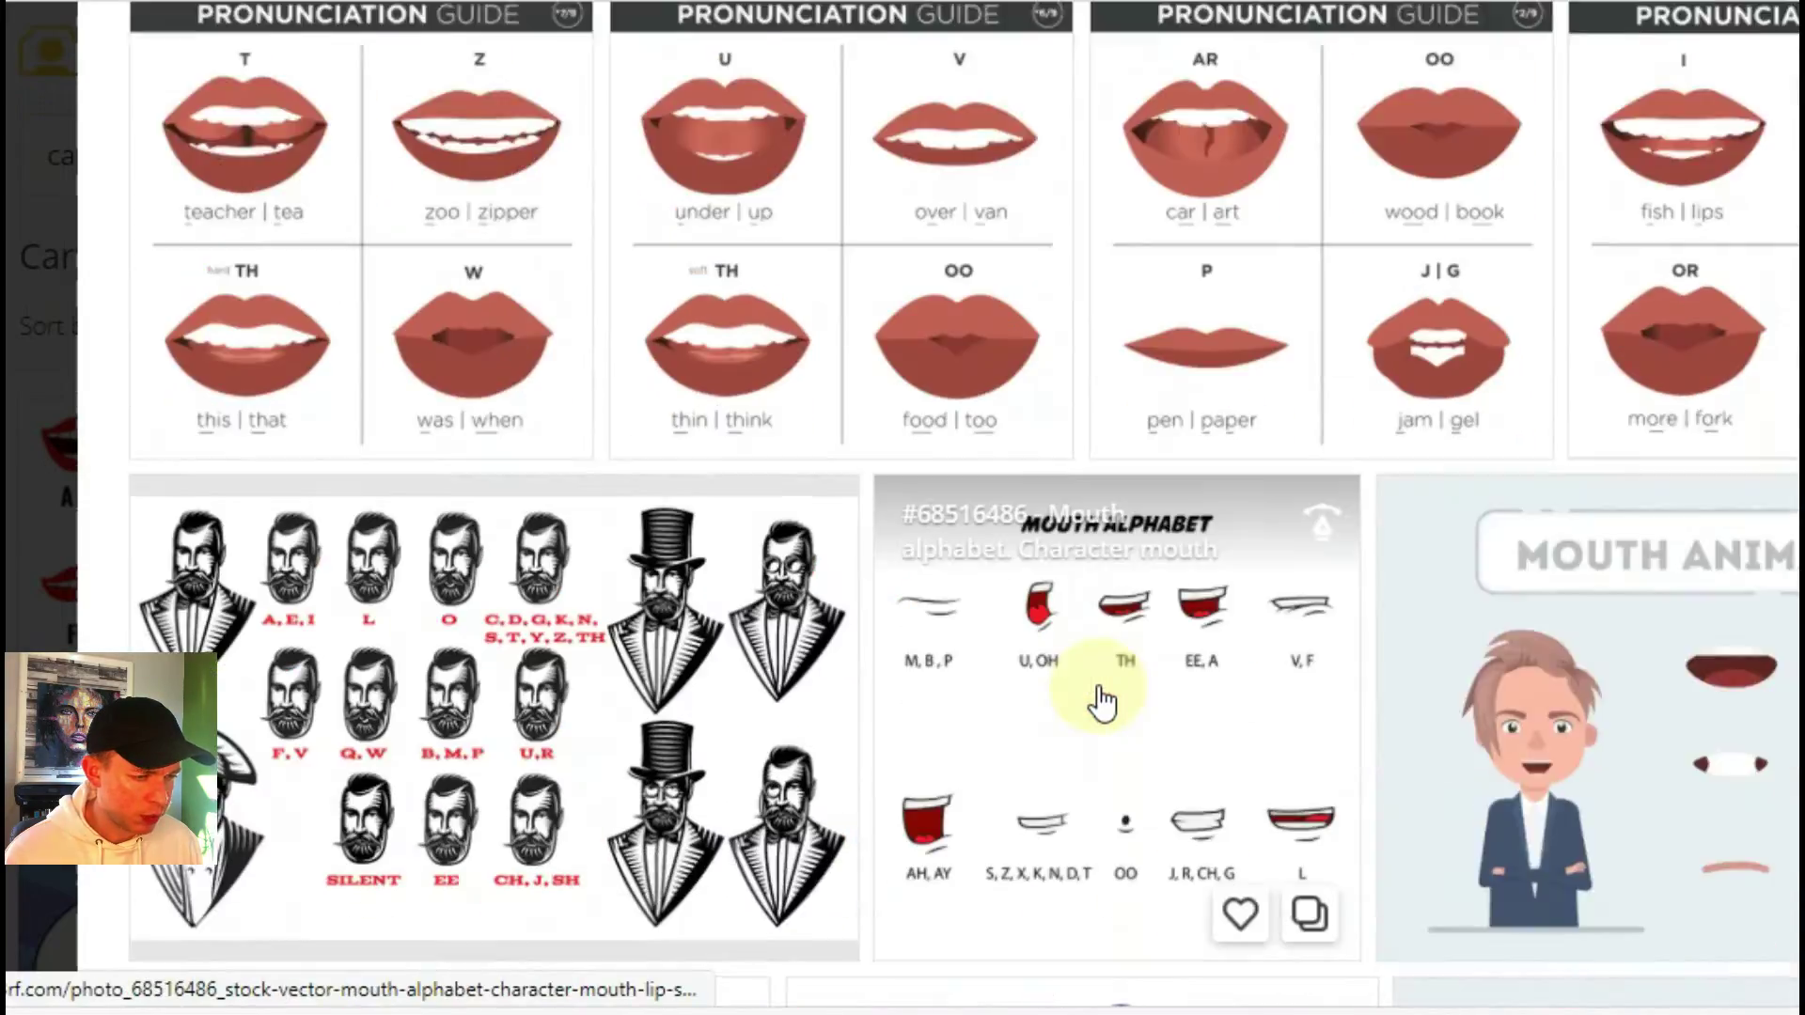
left_click(1088, 696)
scroll(1222, 564, "up", 2)
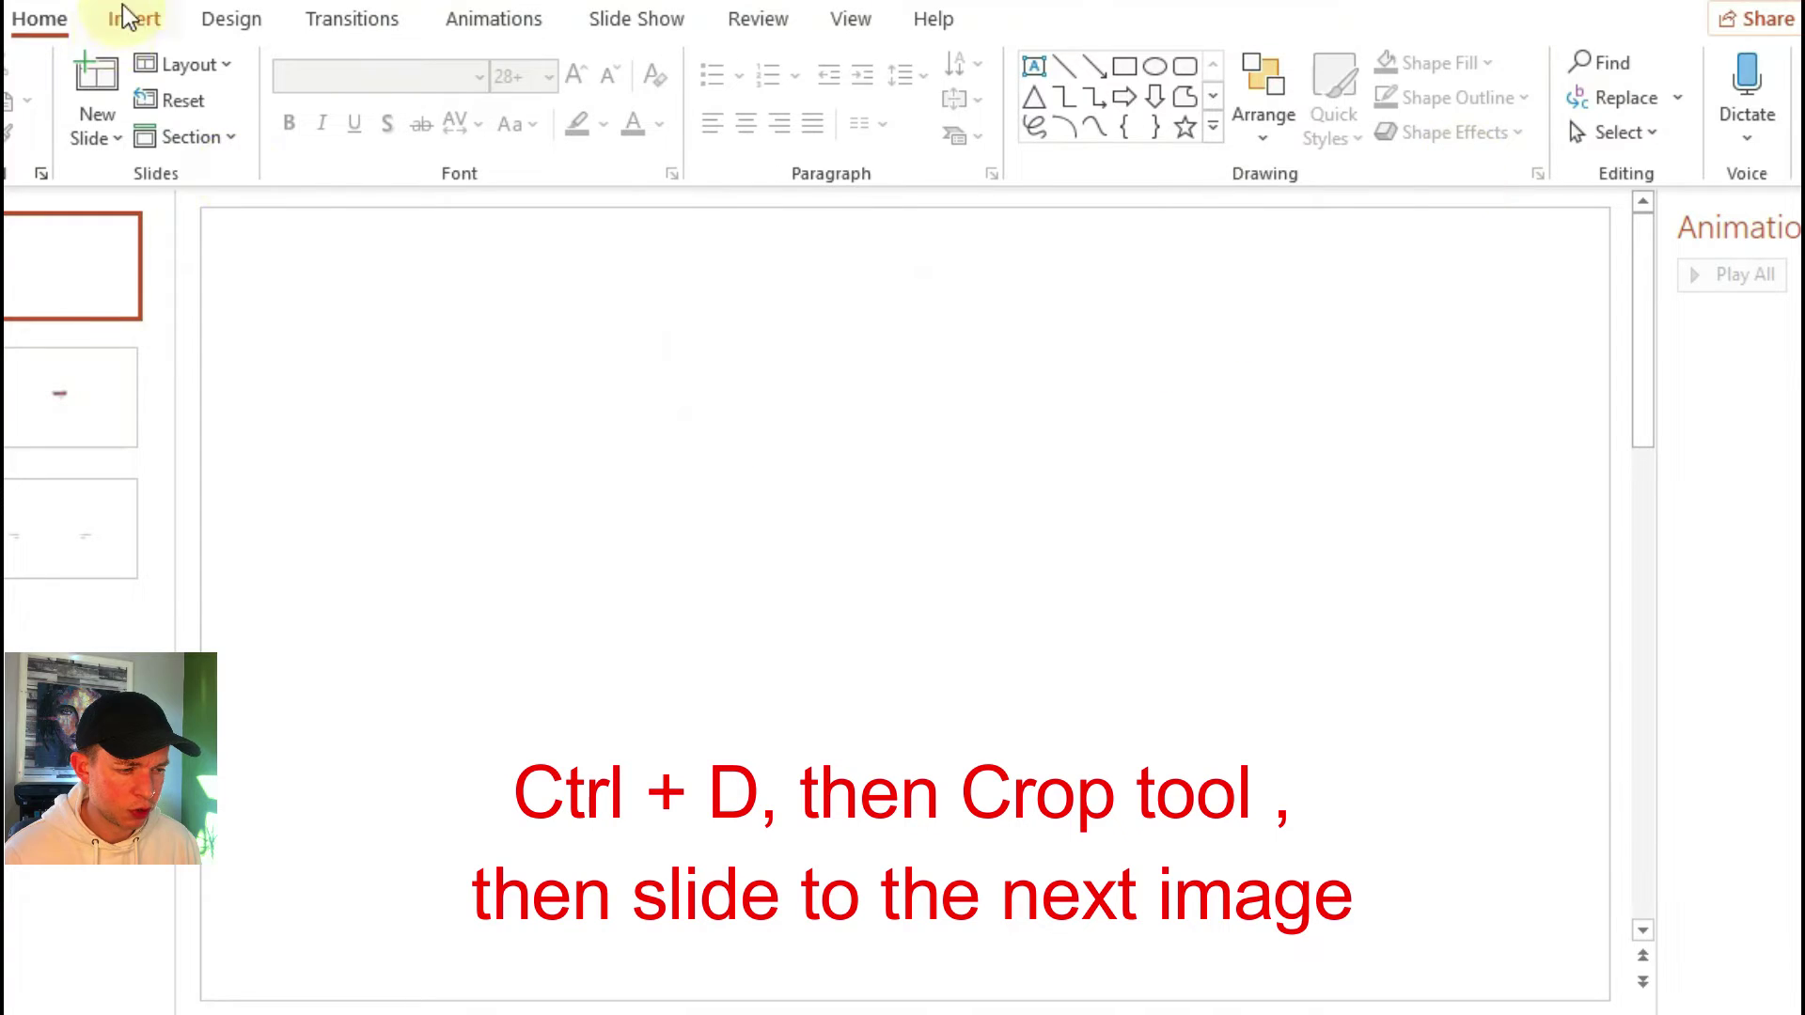
Insert the downloaded Mouth Alphabet sheet from this device onto the slide.
left_click(132, 17)
left_click(129, 90)
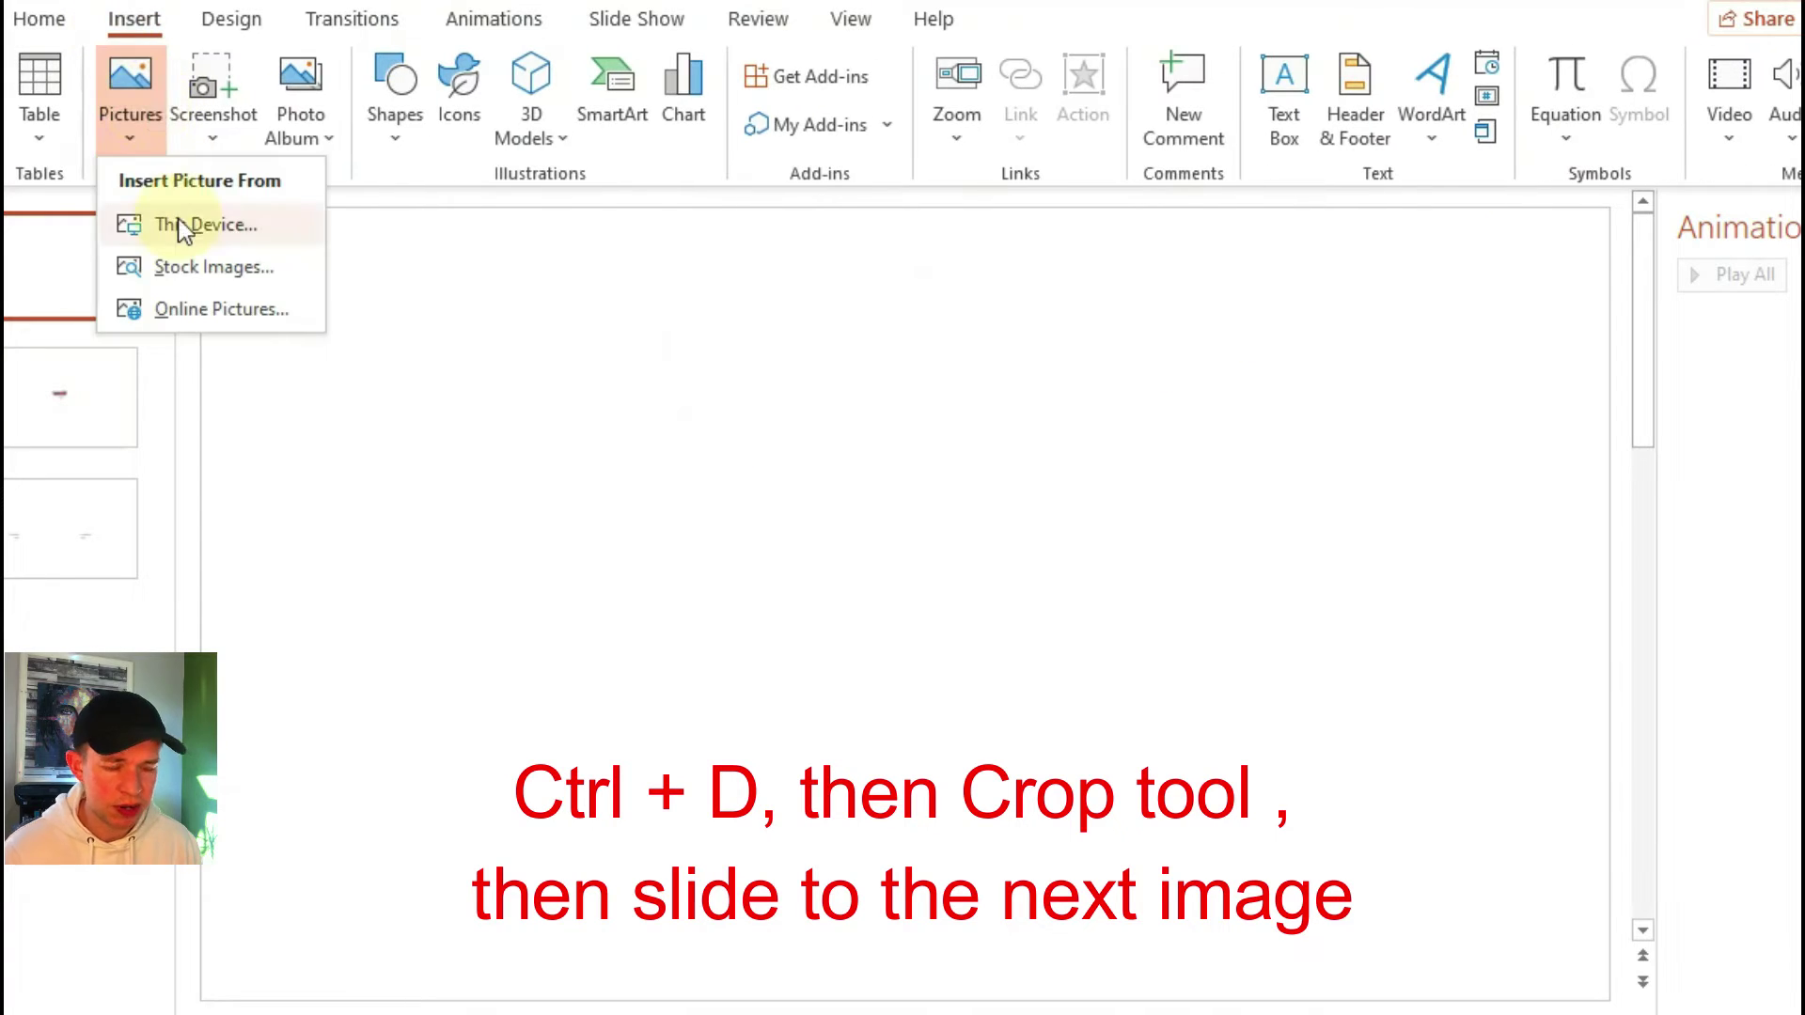
left_click(182, 226)
double_click(244, 236)
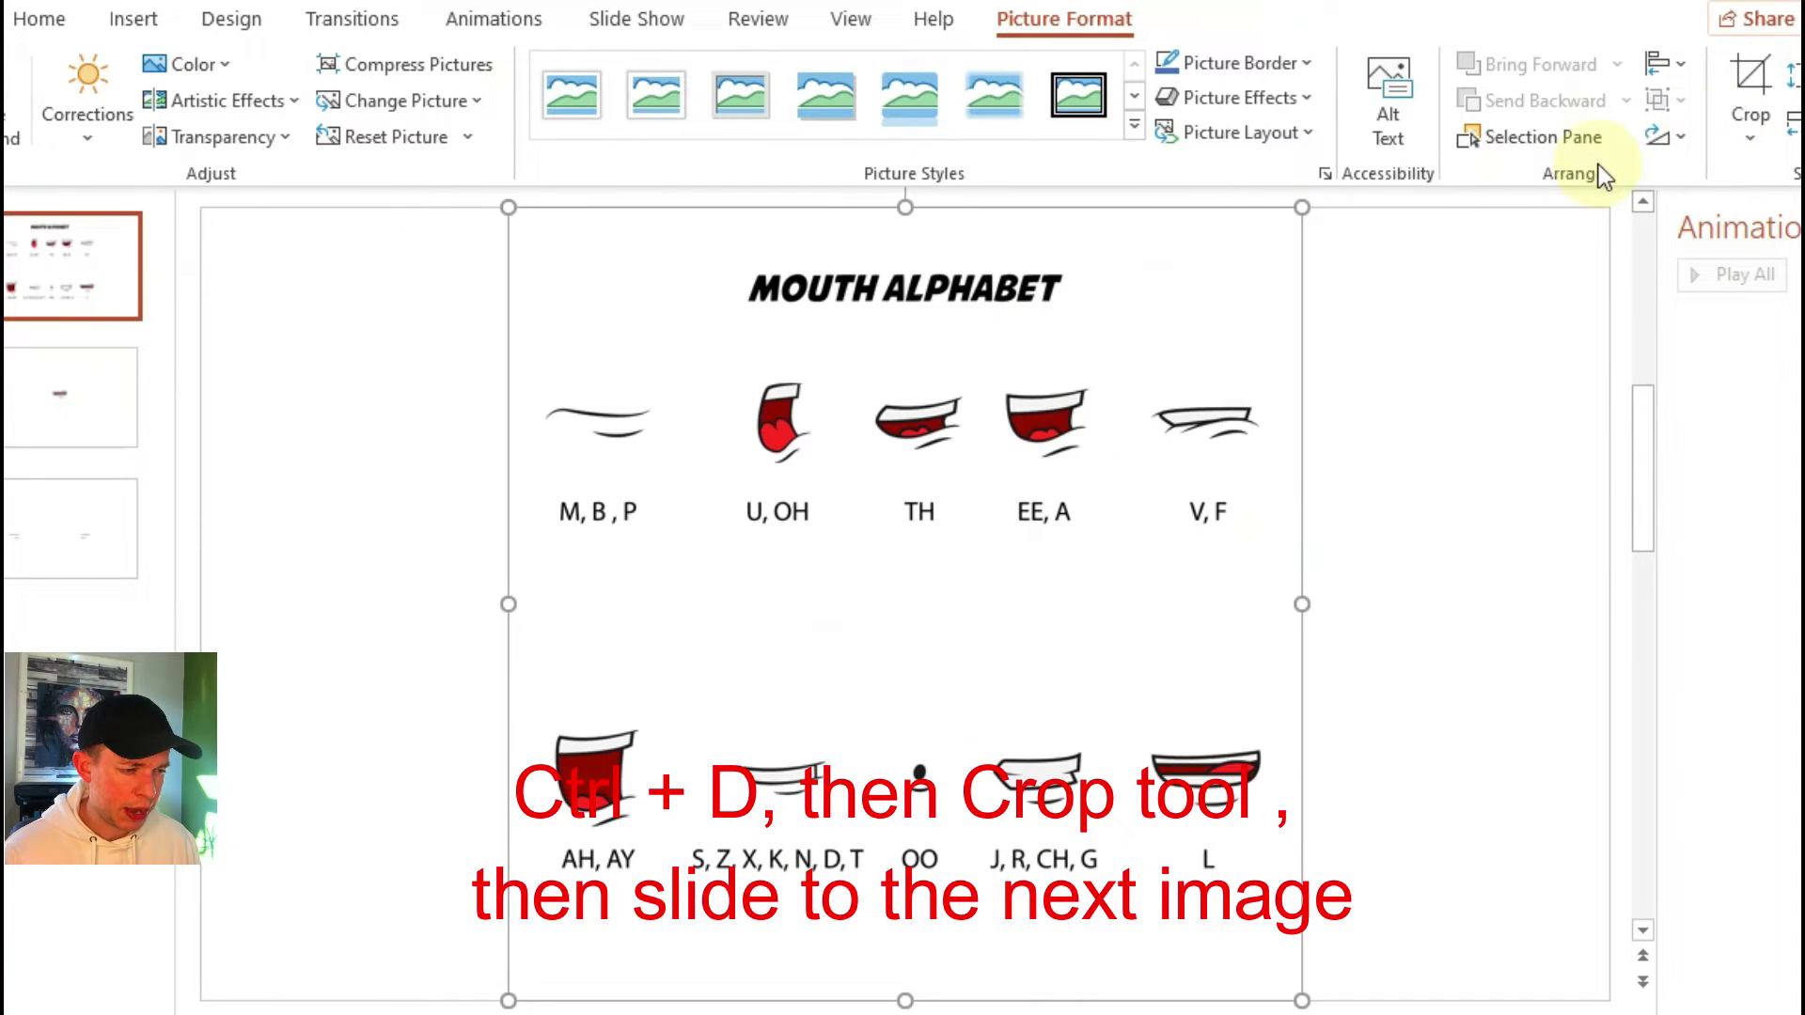
Crop the sheet down to just the M, B, P mouth.
left_click(1752, 81)
left_click_drag(1278, 987, 678, 470)
left_click_drag(514, 212, 517, 357)
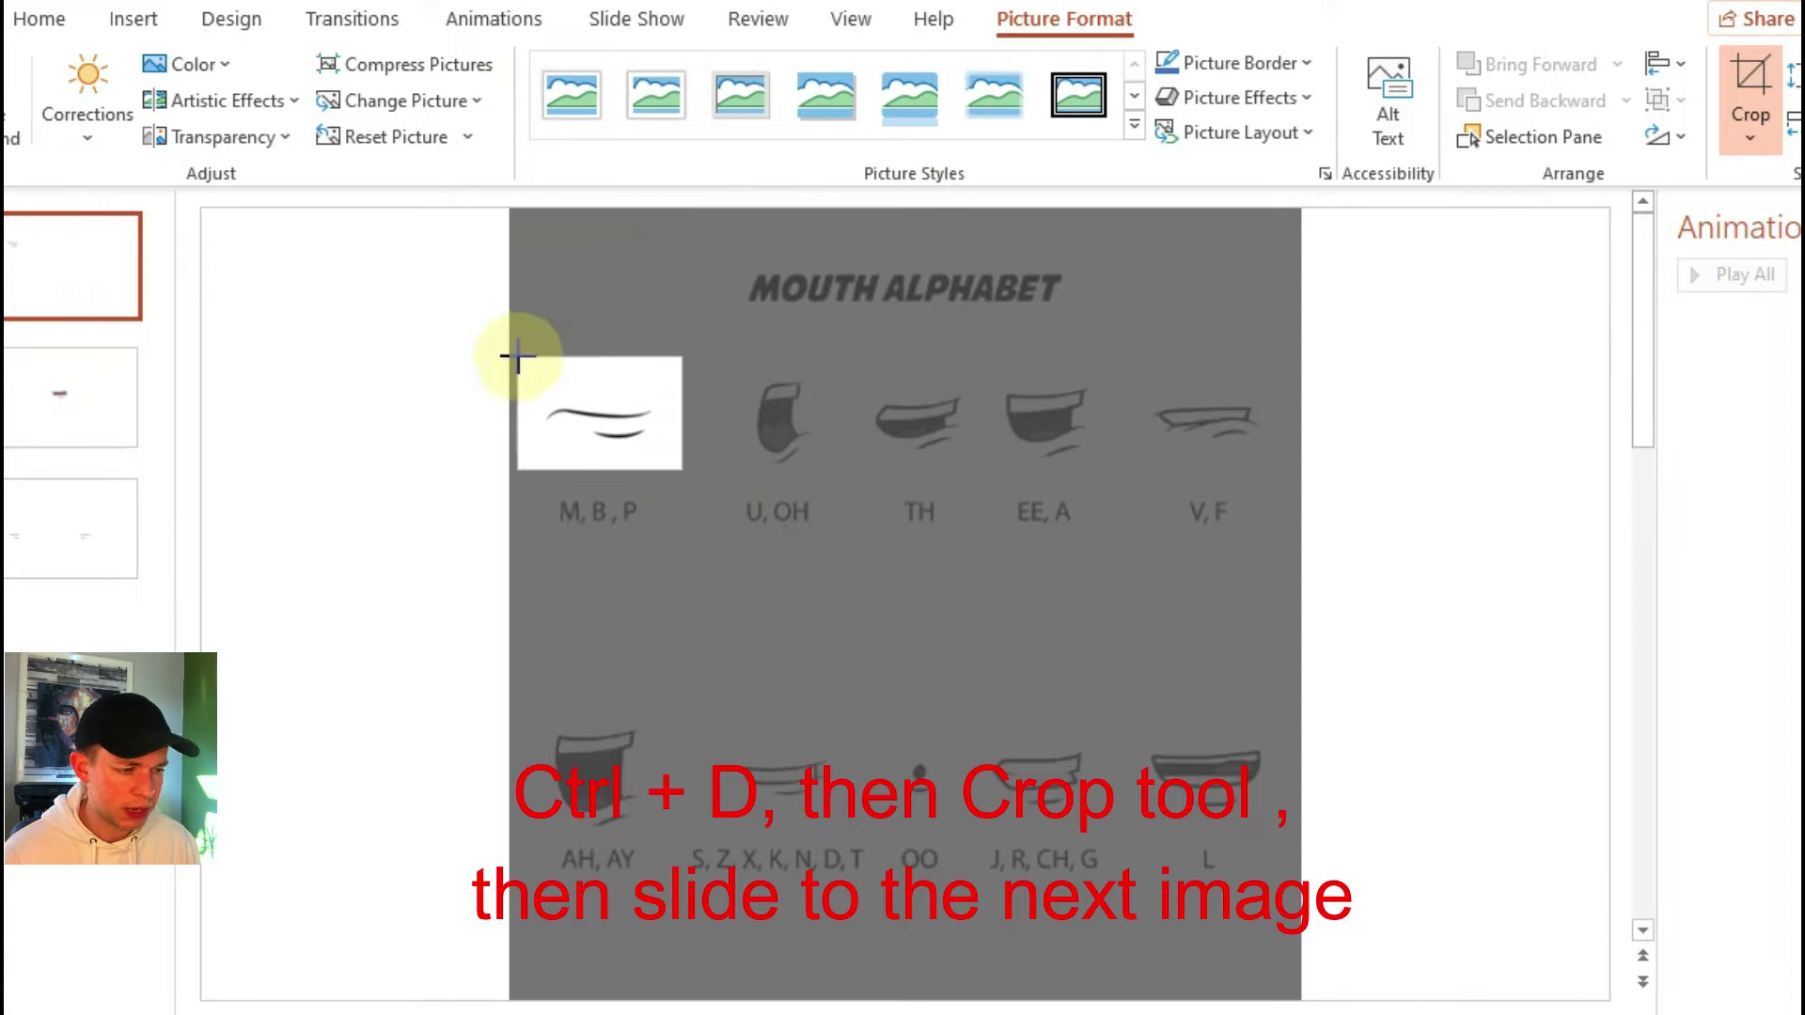
key("Escape")
key("Escape")
Duplicate the mouth and re-crop copies to the U, OH and TH mouths in the first row.
left_click(624, 442)
key("ctrl+d")
left_click_drag(648, 451, 757, 391)
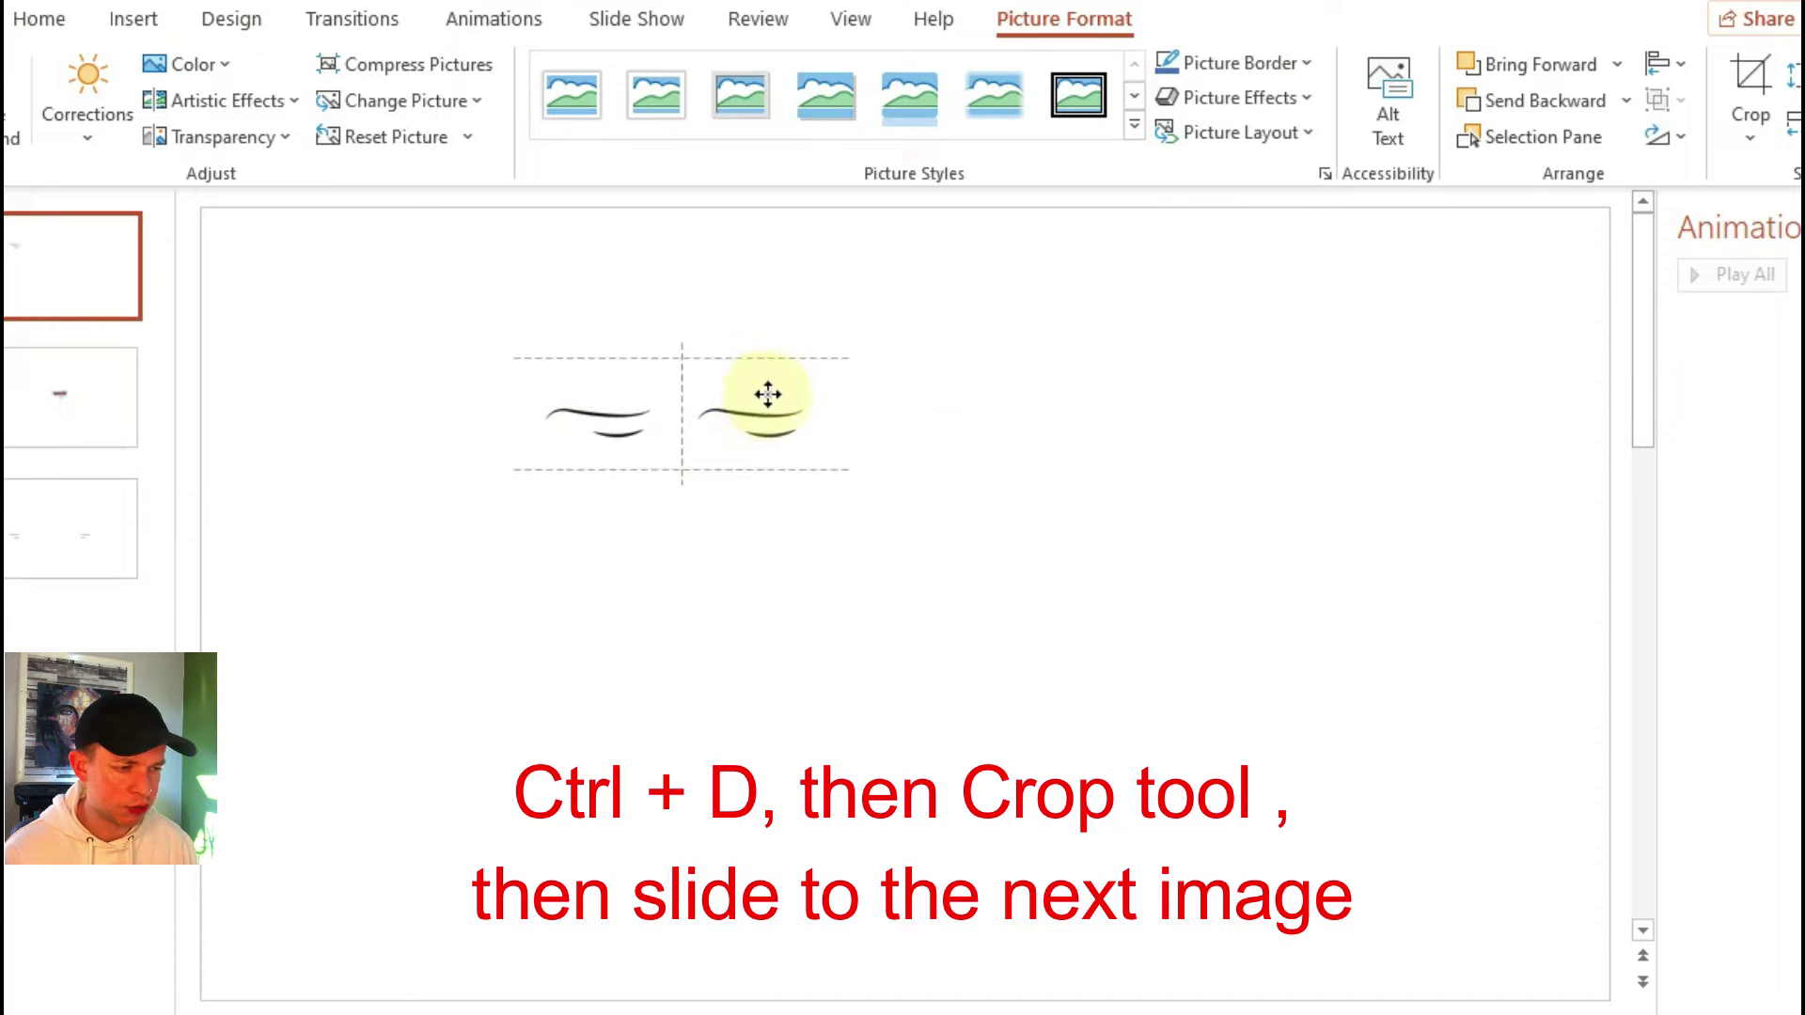
left_click(1750, 94)
left_click_drag(1005, 341, 657, 415)
key("Escape")
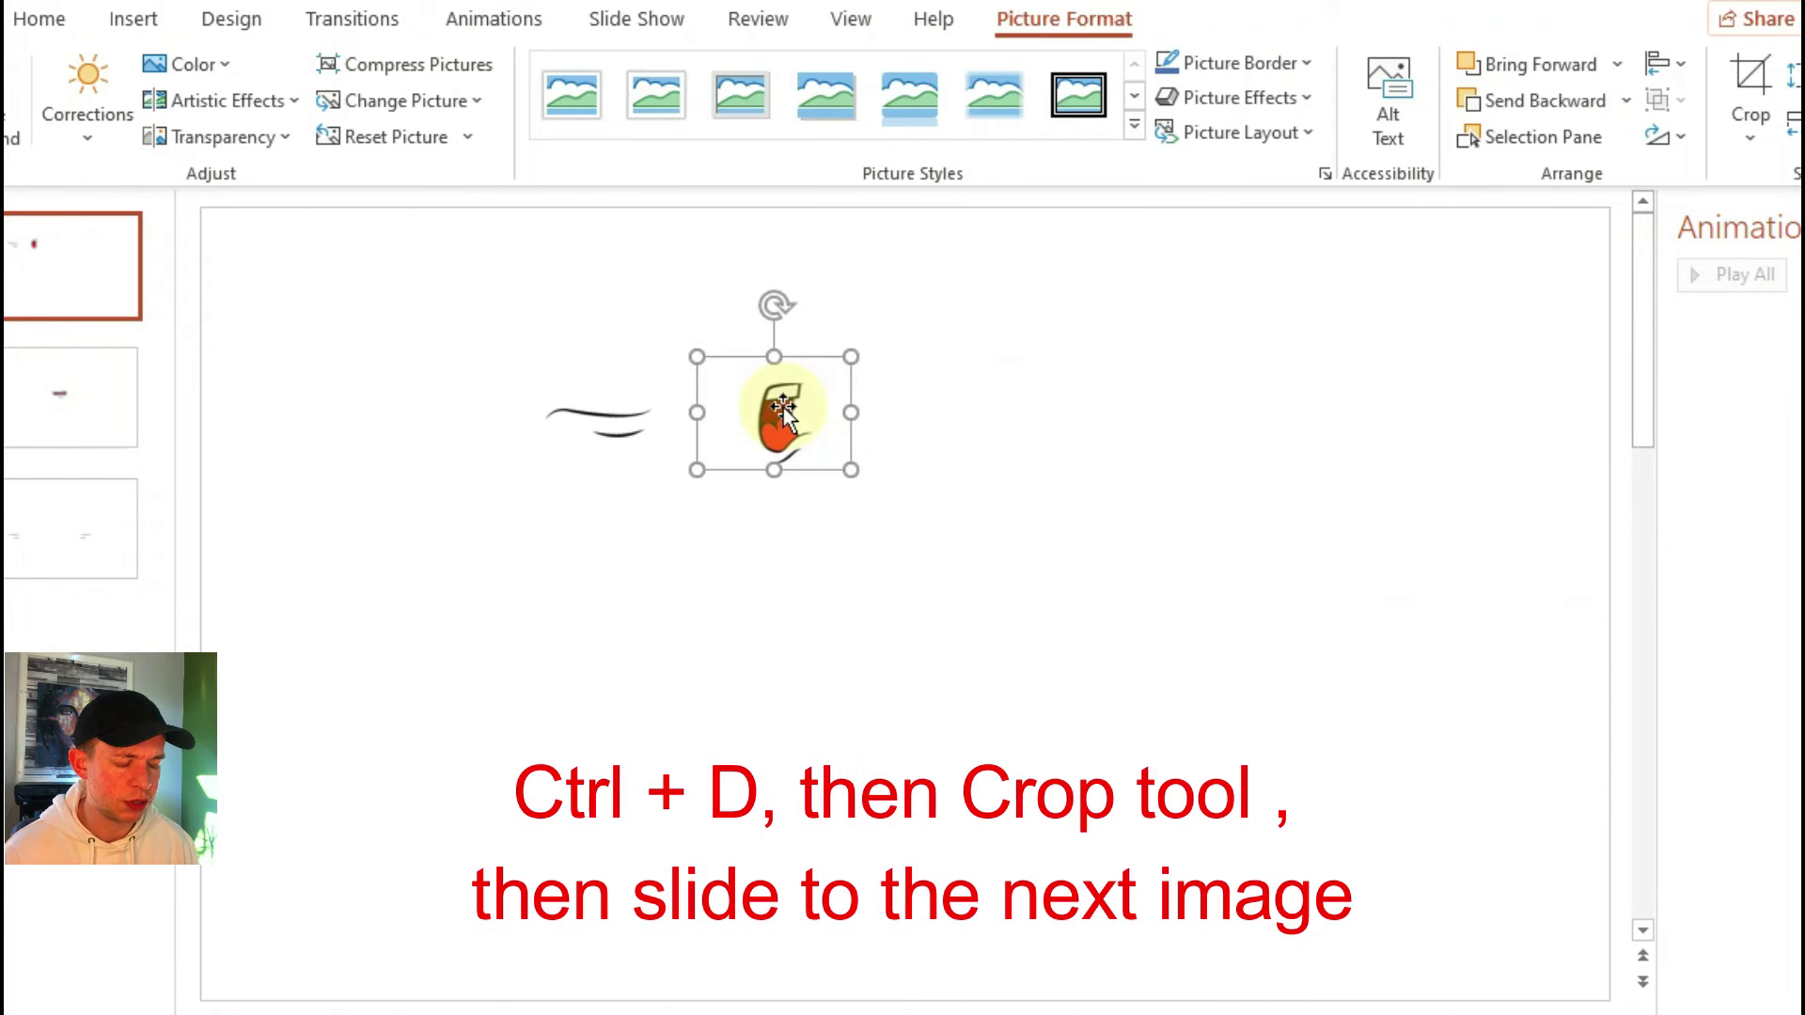
key("ctrl+d")
left_click_drag(790, 403, 957, 429)
left_click(1750, 94)
left_click_drag(1221, 413, 605, 613)
key("Escape")
key("Escape")
Add copies cropped to the EE, A and V, F mouths to complete the first row.
left_click(981, 428)
key("ctrl+d")
left_click(1751, 94)
key("Escape")
key("ctrl+d")
left_click(1750, 94)
key("Escape")
Start the second row with copies cropped to the AH, AY and S, Z, X, K, N, D, T mouths.
left_click(1306, 405)
key("ctrl+d")
left_click(1750, 94)
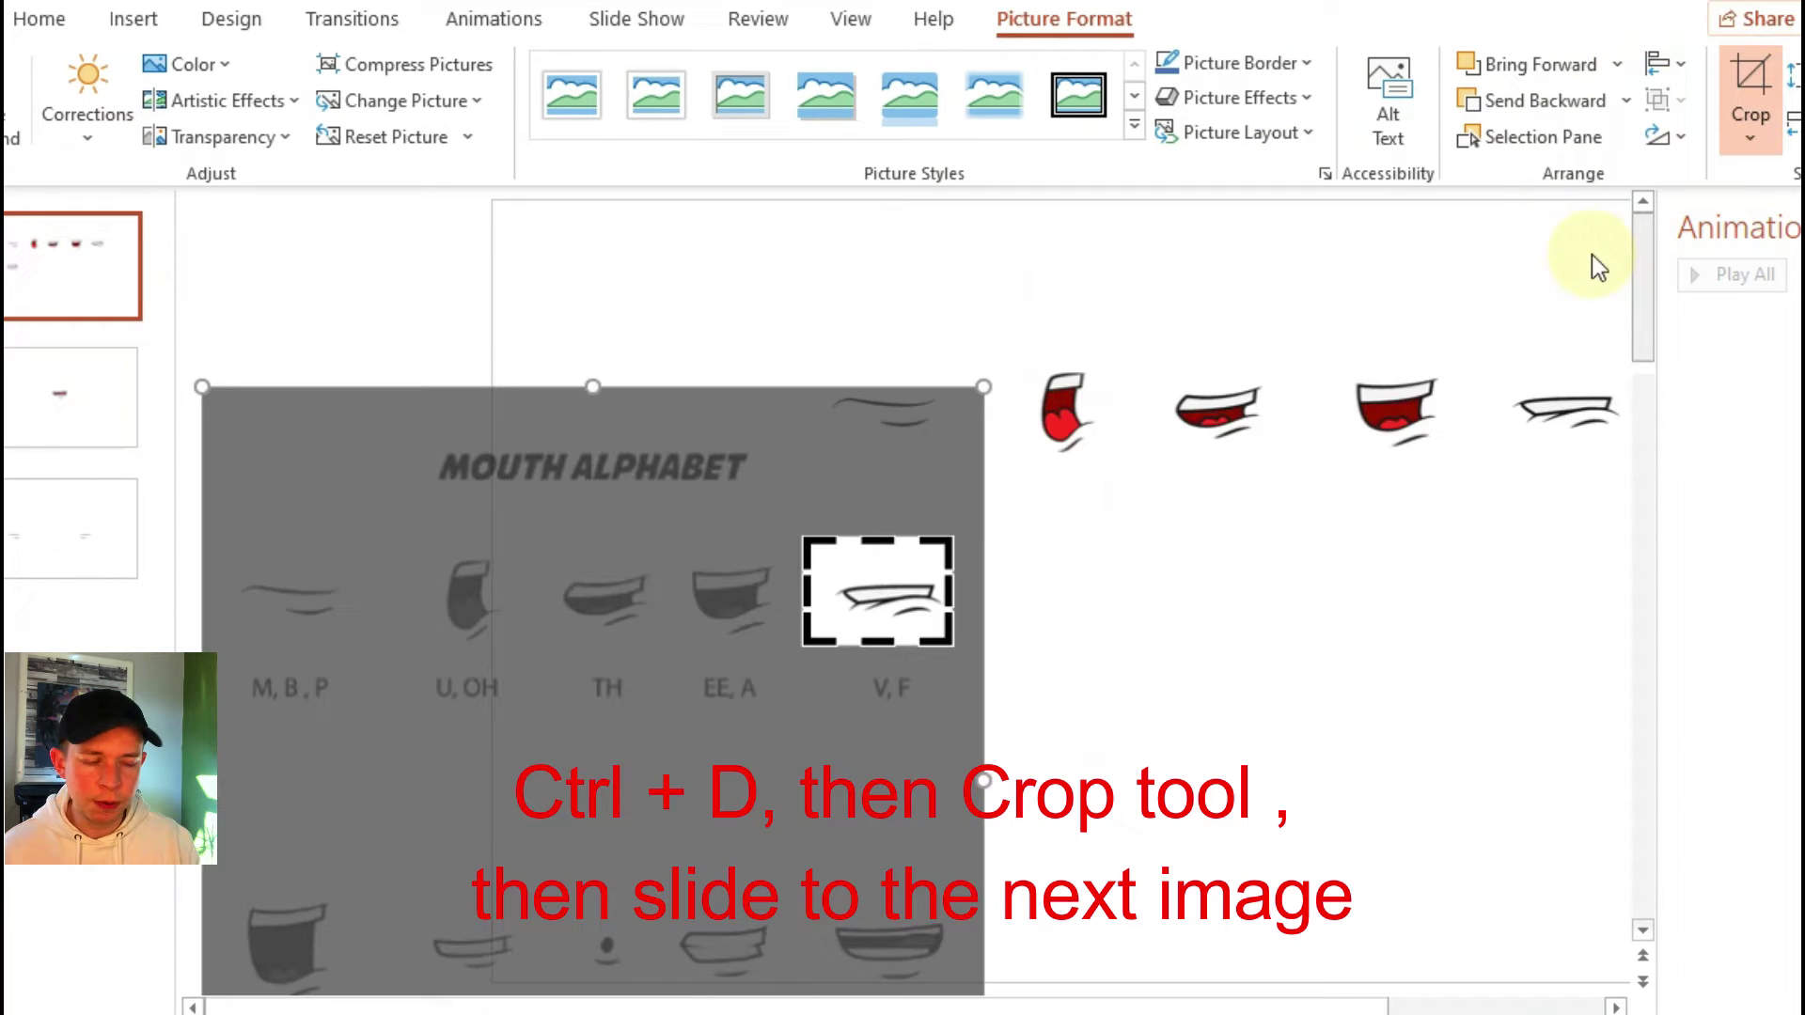
left_click_drag(885, 372, 1149, 149)
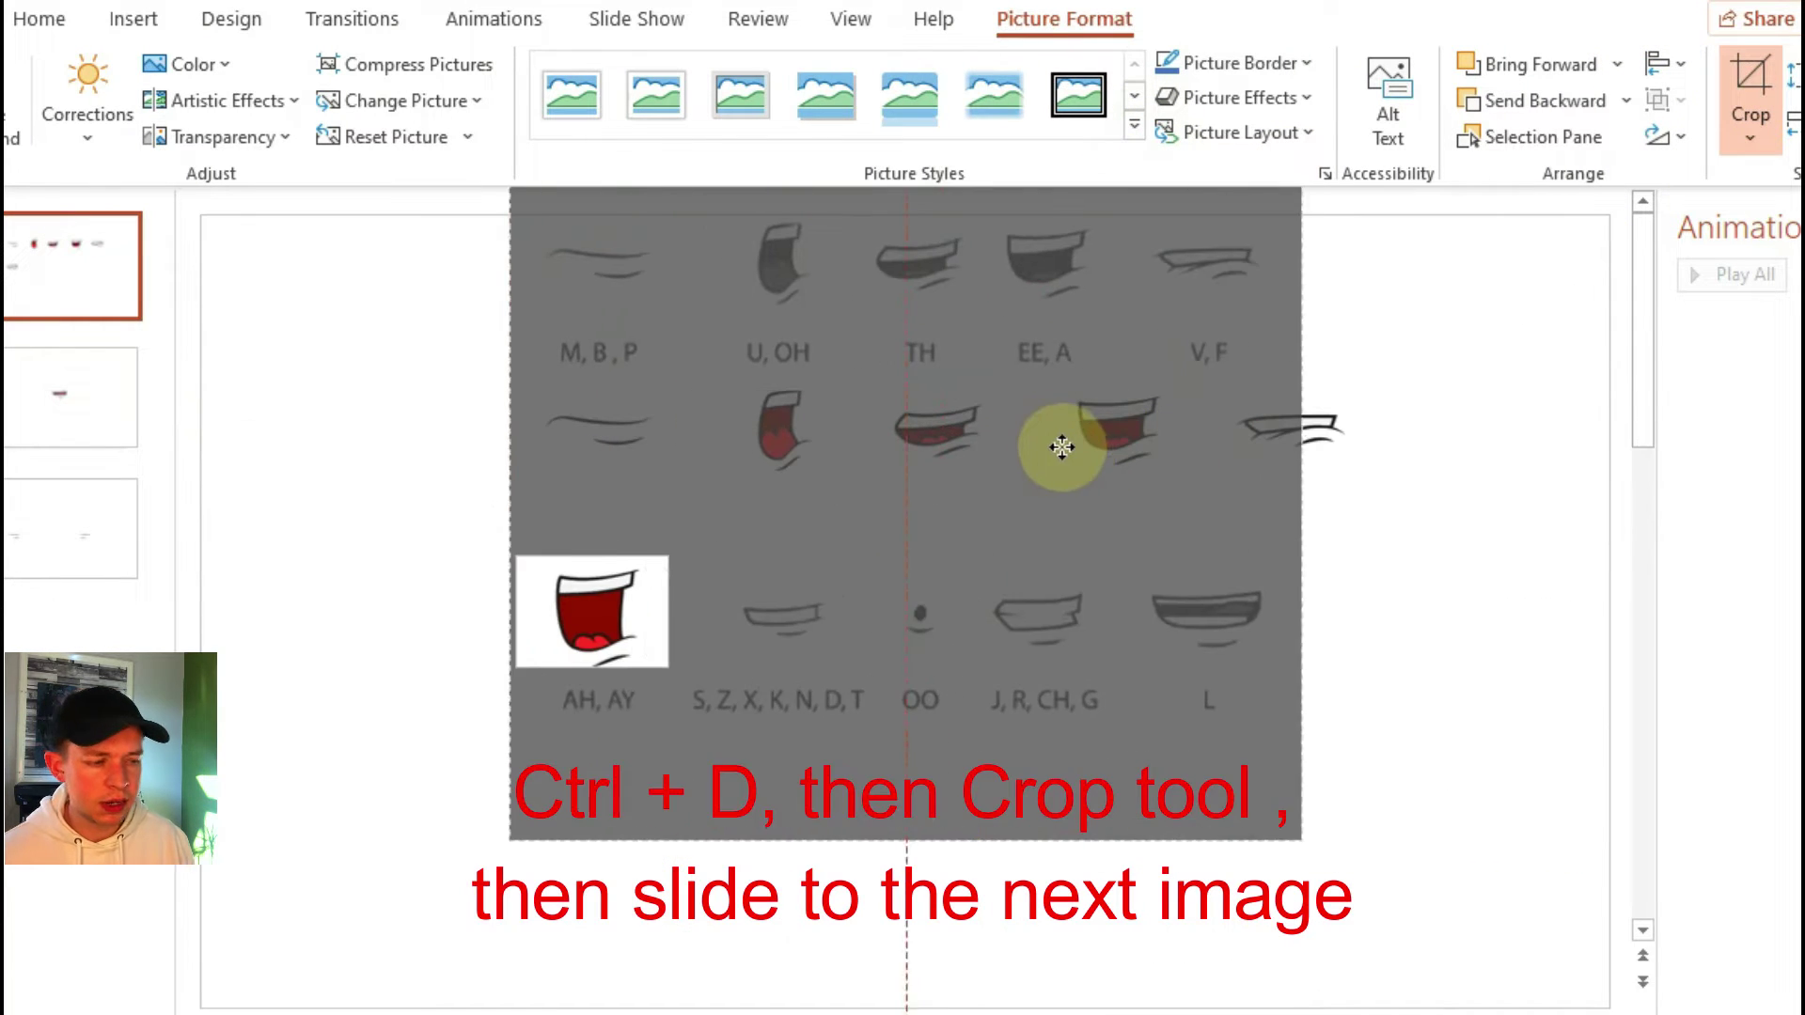
key("Escape")
key("Escape")
left_click(611, 586)
key("ctrl+d")
left_click_drag(628, 601, 797, 611)
left_click(1750, 94)
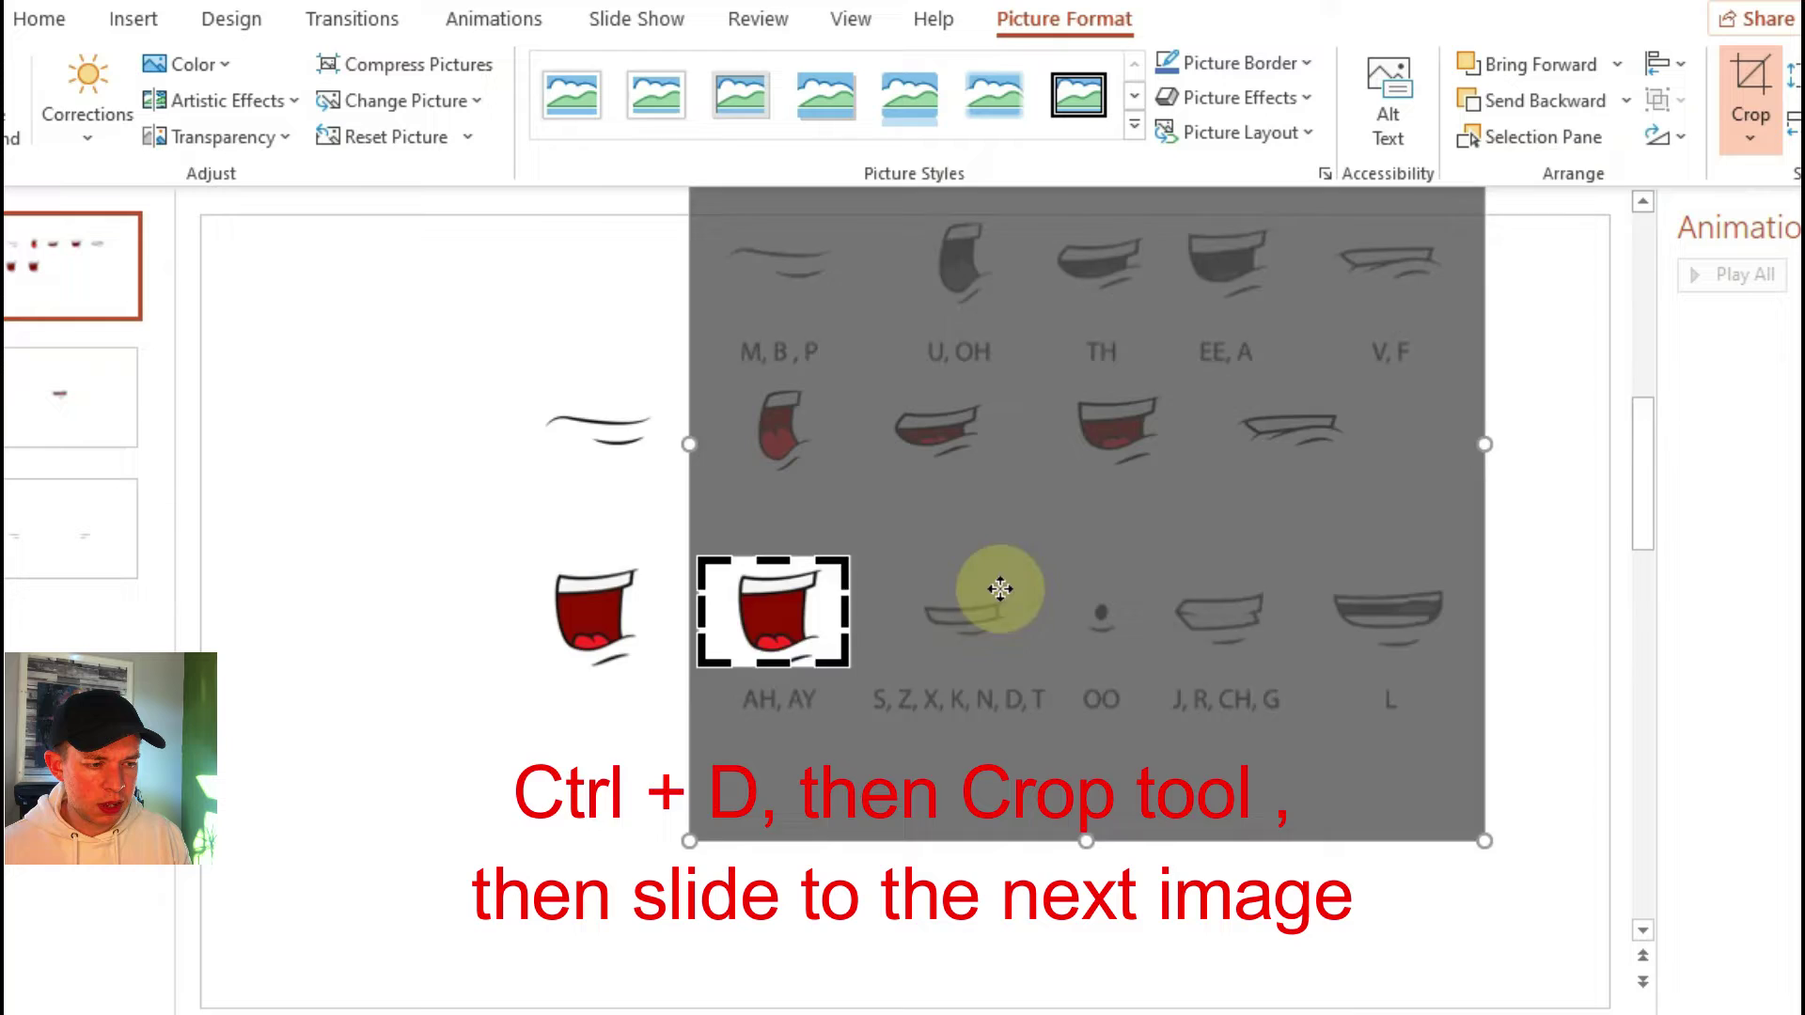
left_click_drag(995, 588, 938, 546)
key("Escape")
Add a copy cropped to the OO mouth, lined up in the second row.
key("ctrl+d")
left_click_drag(790, 601, 938, 596)
left_click(1750, 94)
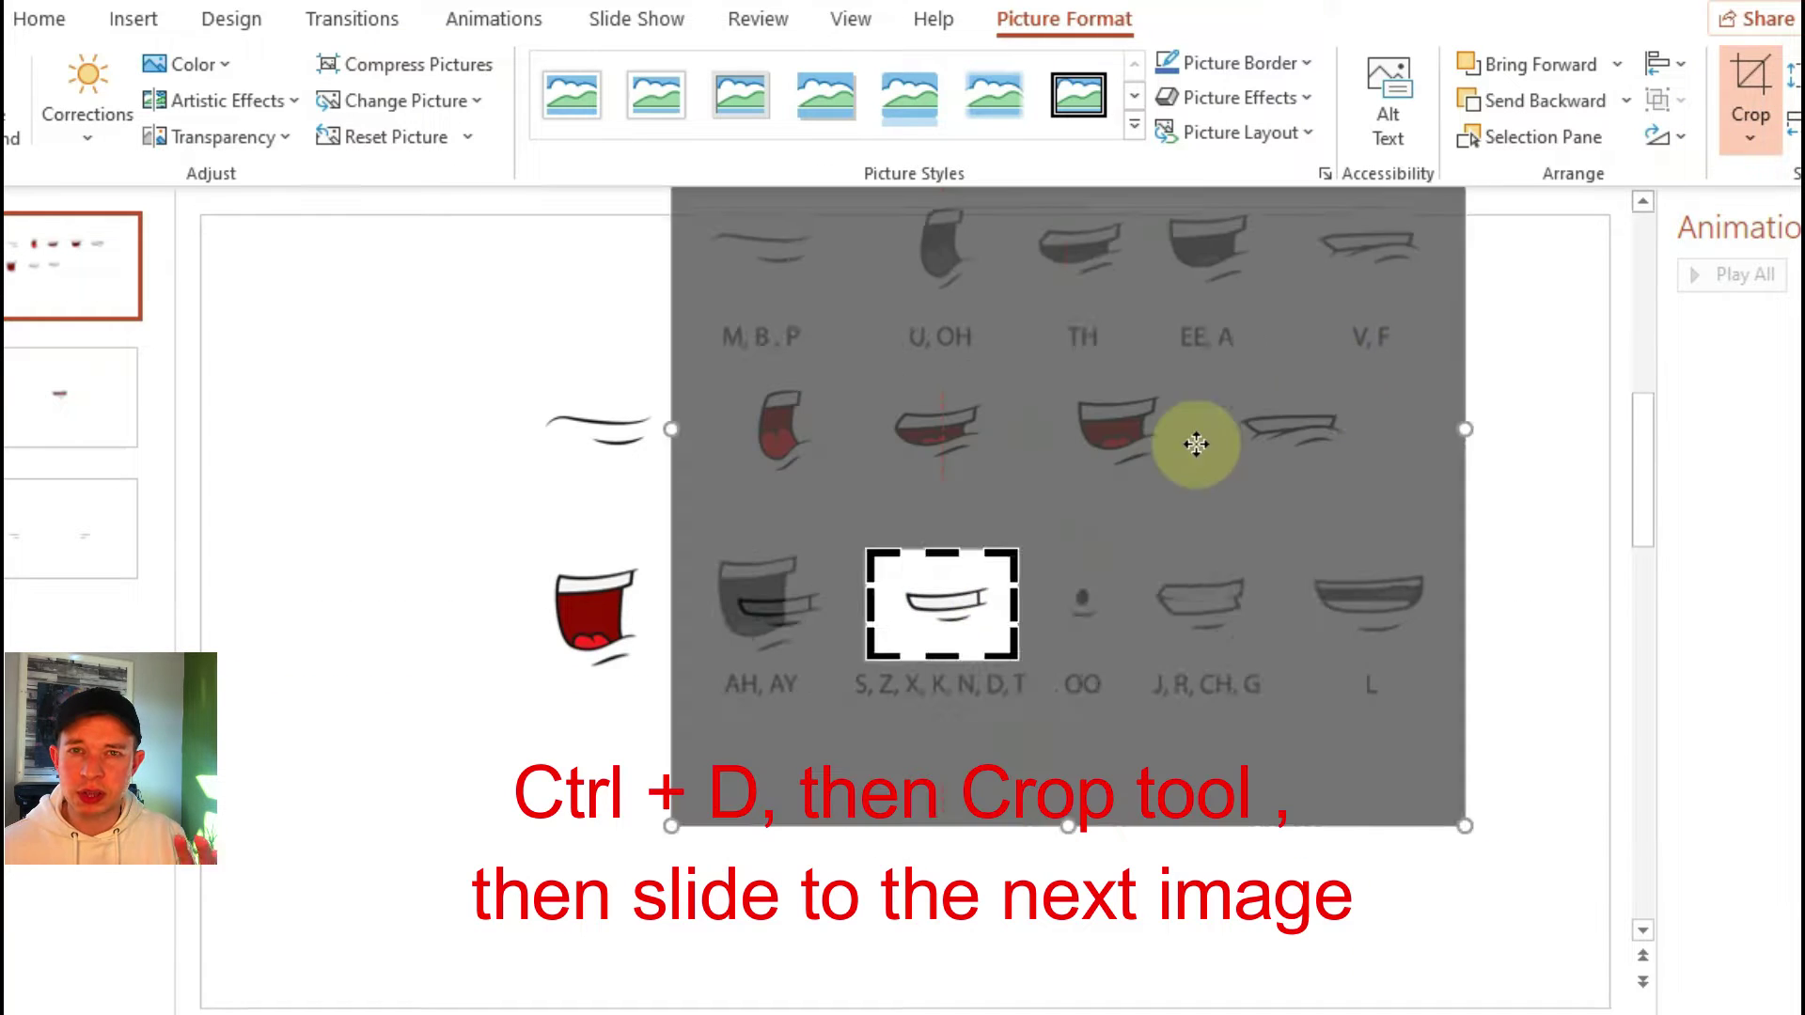
left_click_drag(1192, 442, 1014, 499)
key("Escape")
key("Escape")
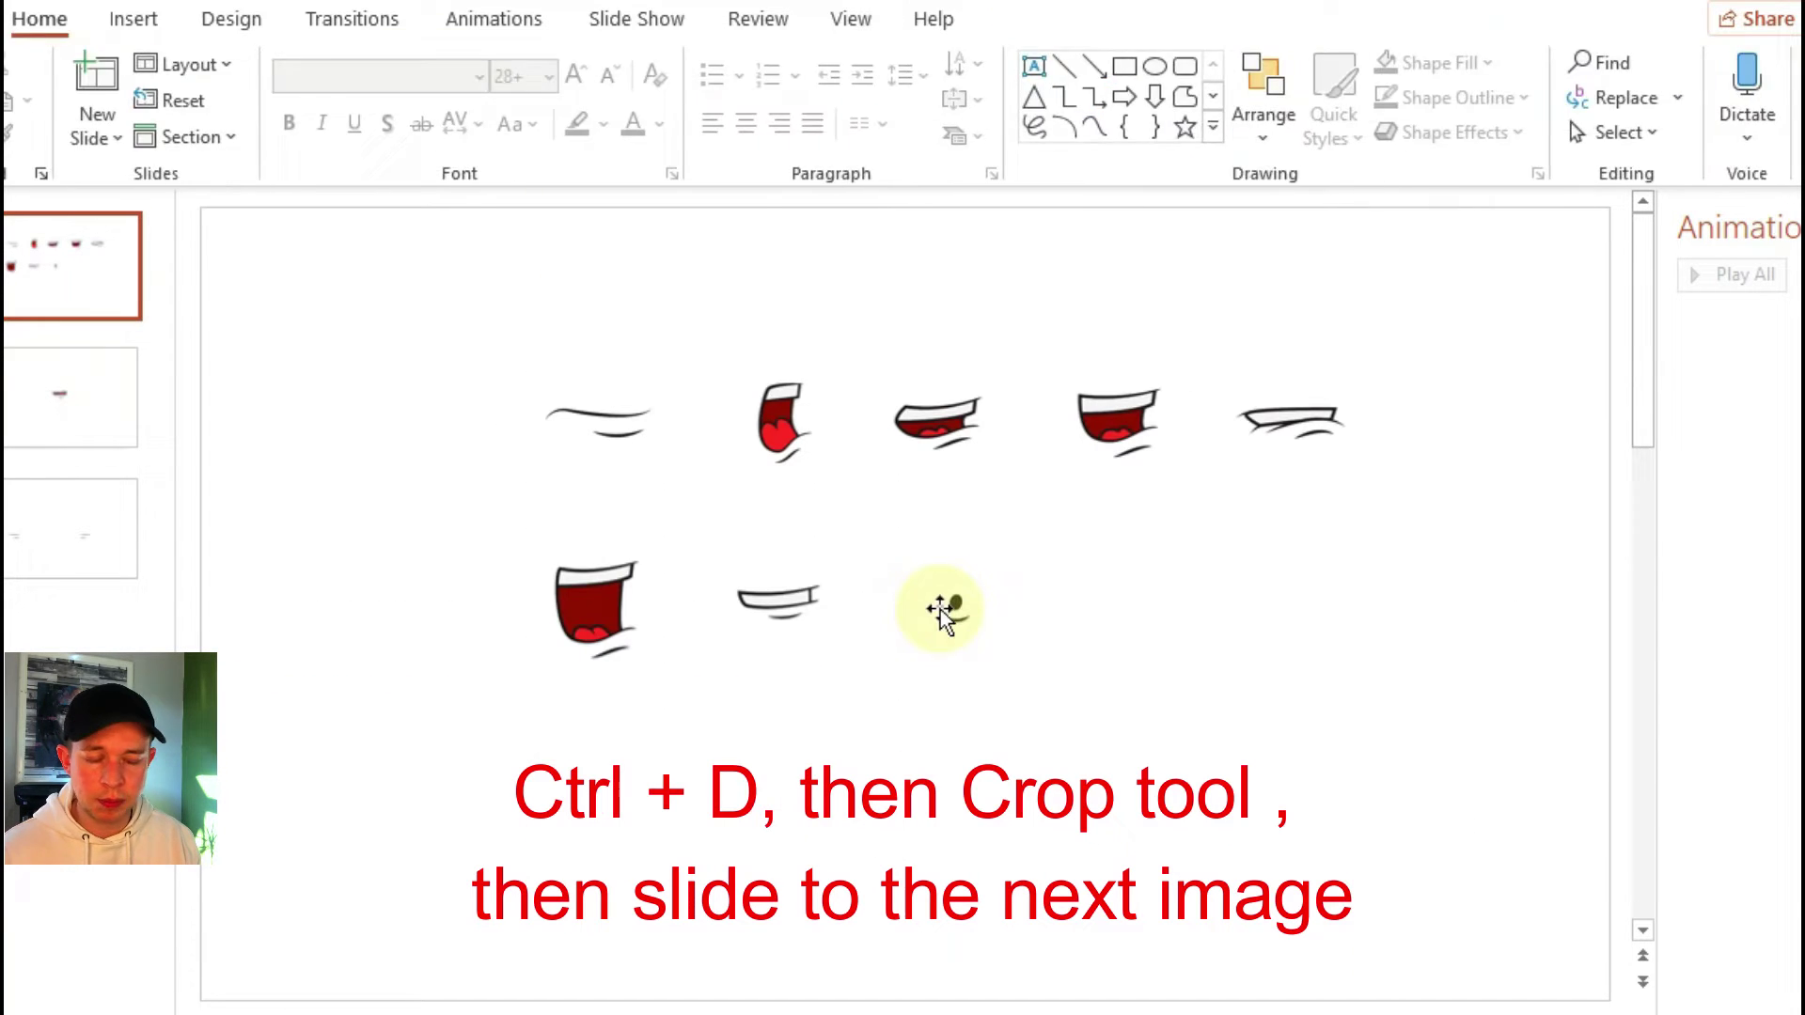
mouse_move(947, 612)
left_mouse_down()
mouse_move(1005, 609)
mouse_move(975, 609)
left_mouse_up()
Finish the second row with copies cropped to the J, R, CH, G and L mouths.
key("ctrl+d")
left_click(1751, 94)
left_click_drag(1315, 560, 1136, 564)
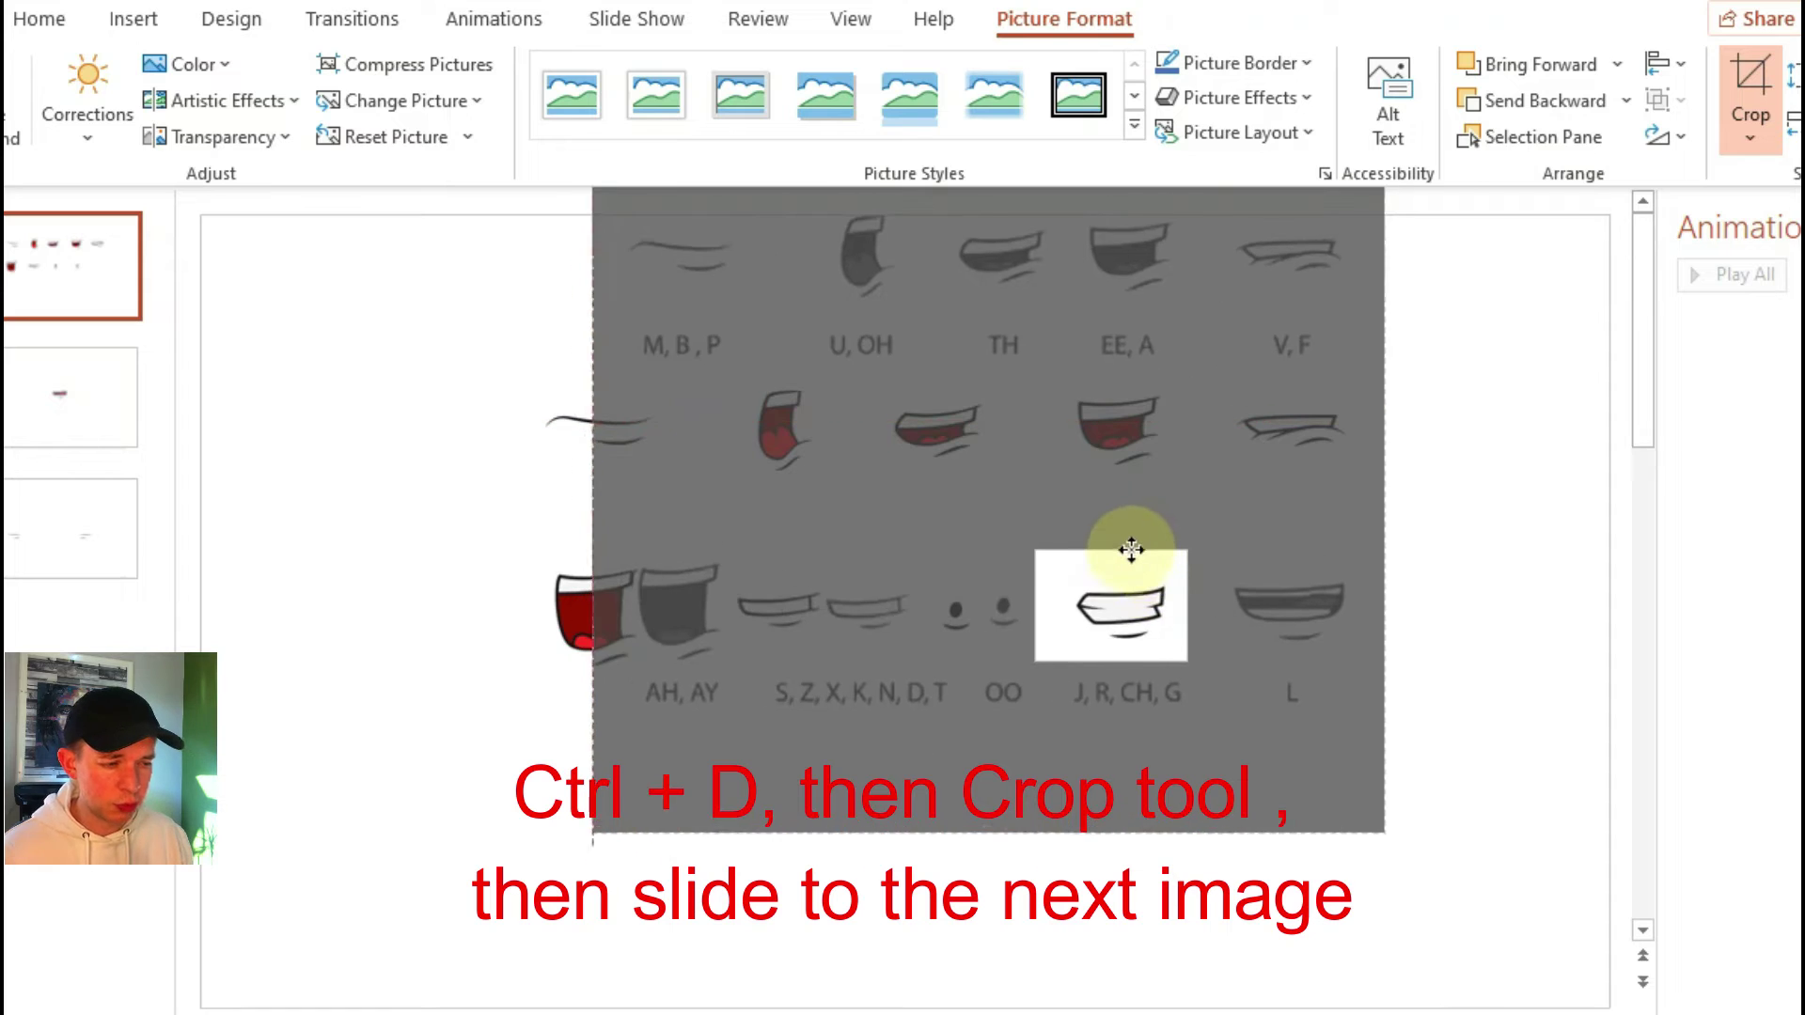
key("Escape")
key("ctrl+d")
left_click(1750, 94)
left_click_drag(1347, 495, 1168, 495)
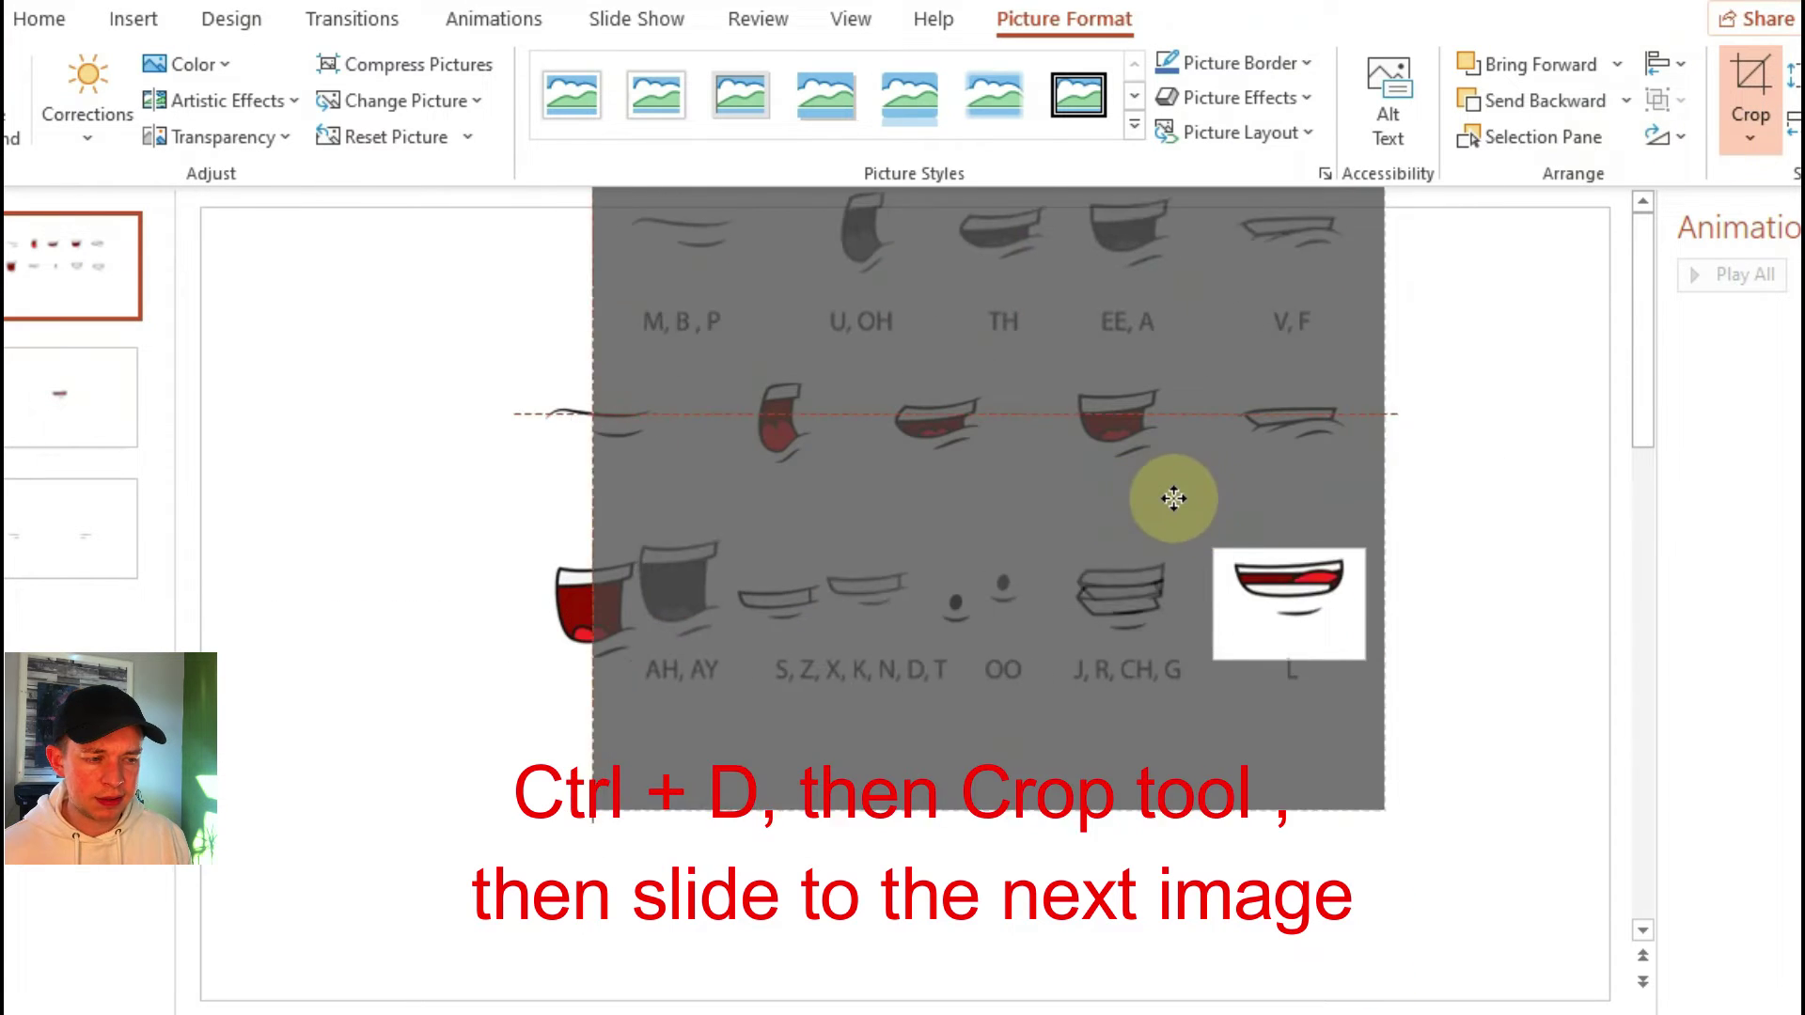
left_click(1459, 544)
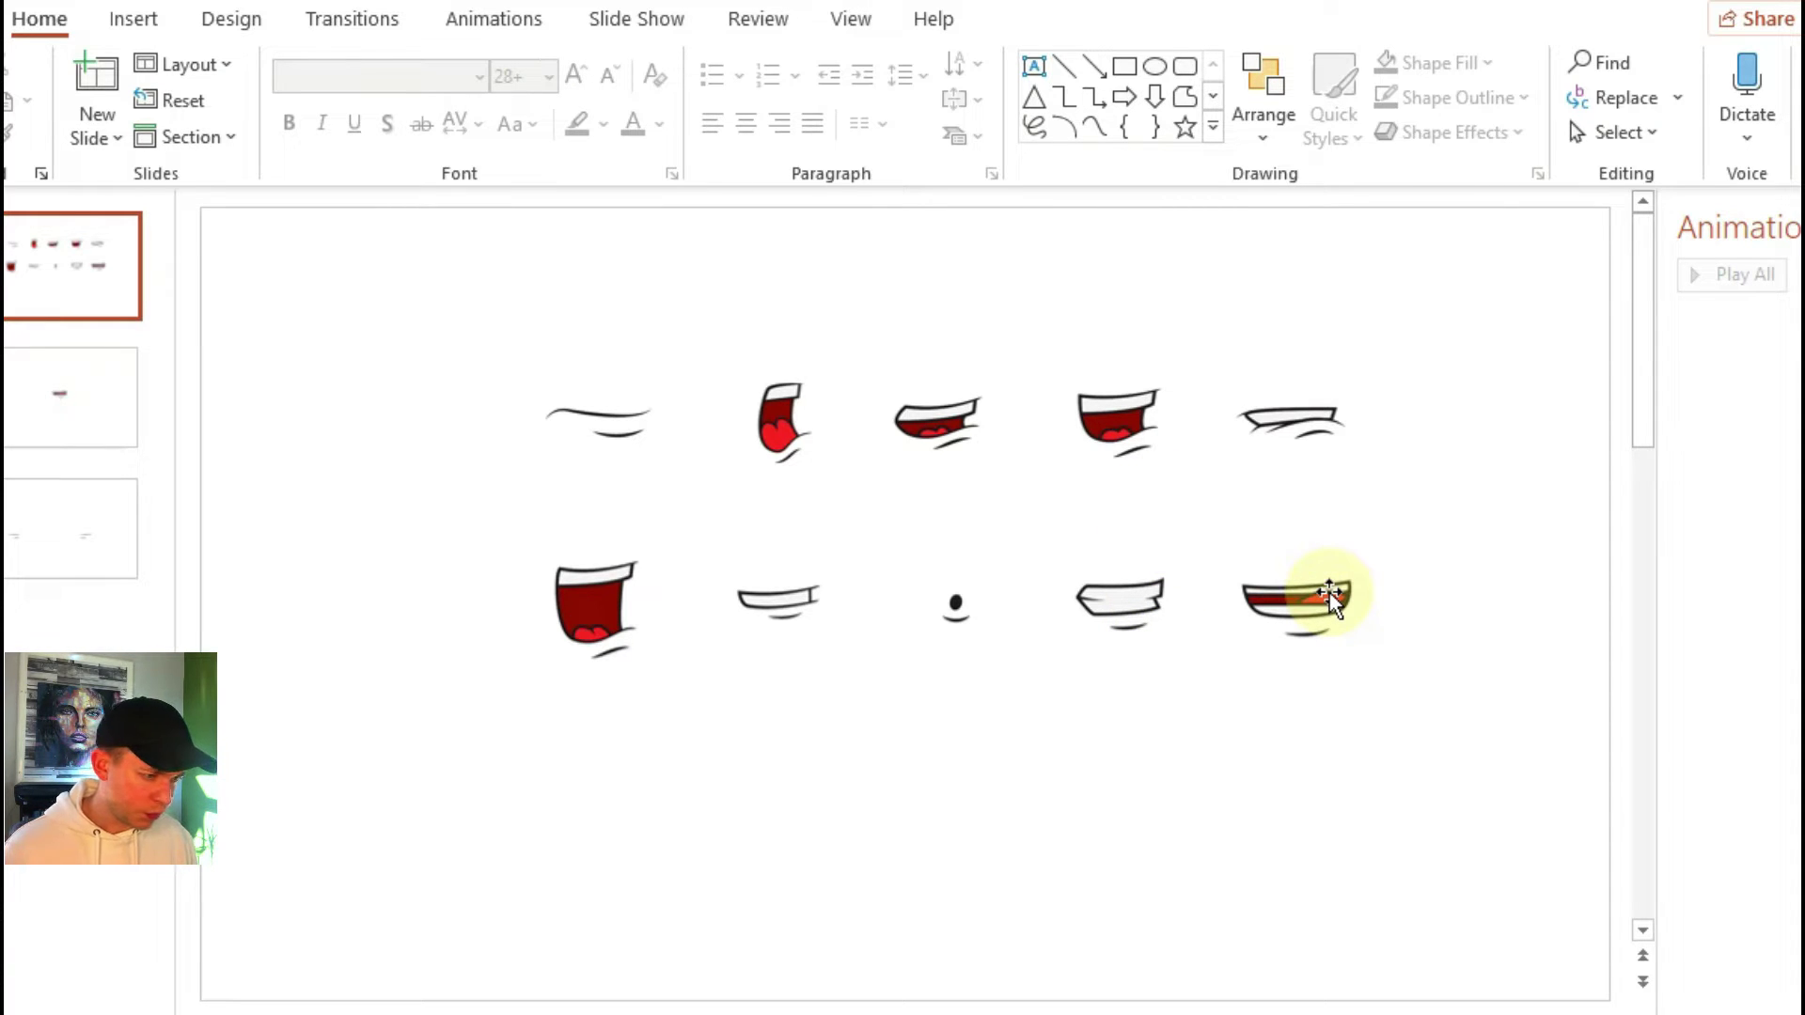
Select all ten mouths and apply Align Center and Align Middle to stack them.
key("ctrl+a")
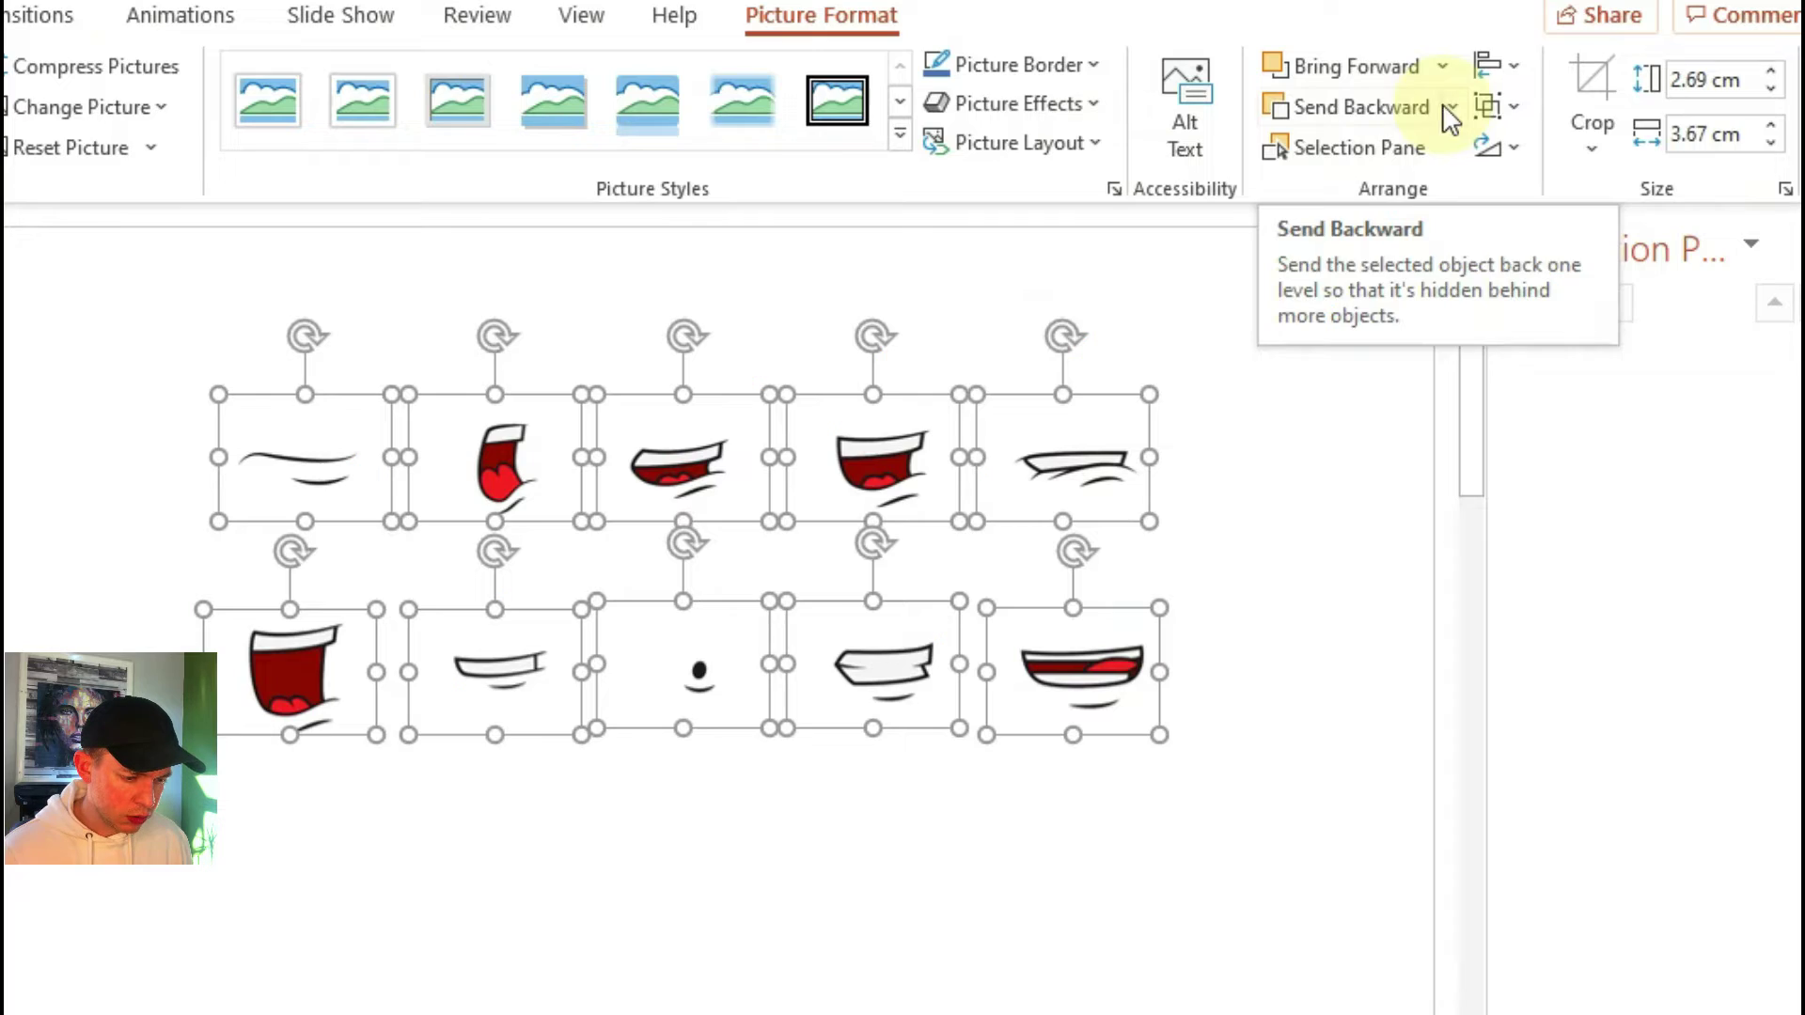
left_click(1496, 105)
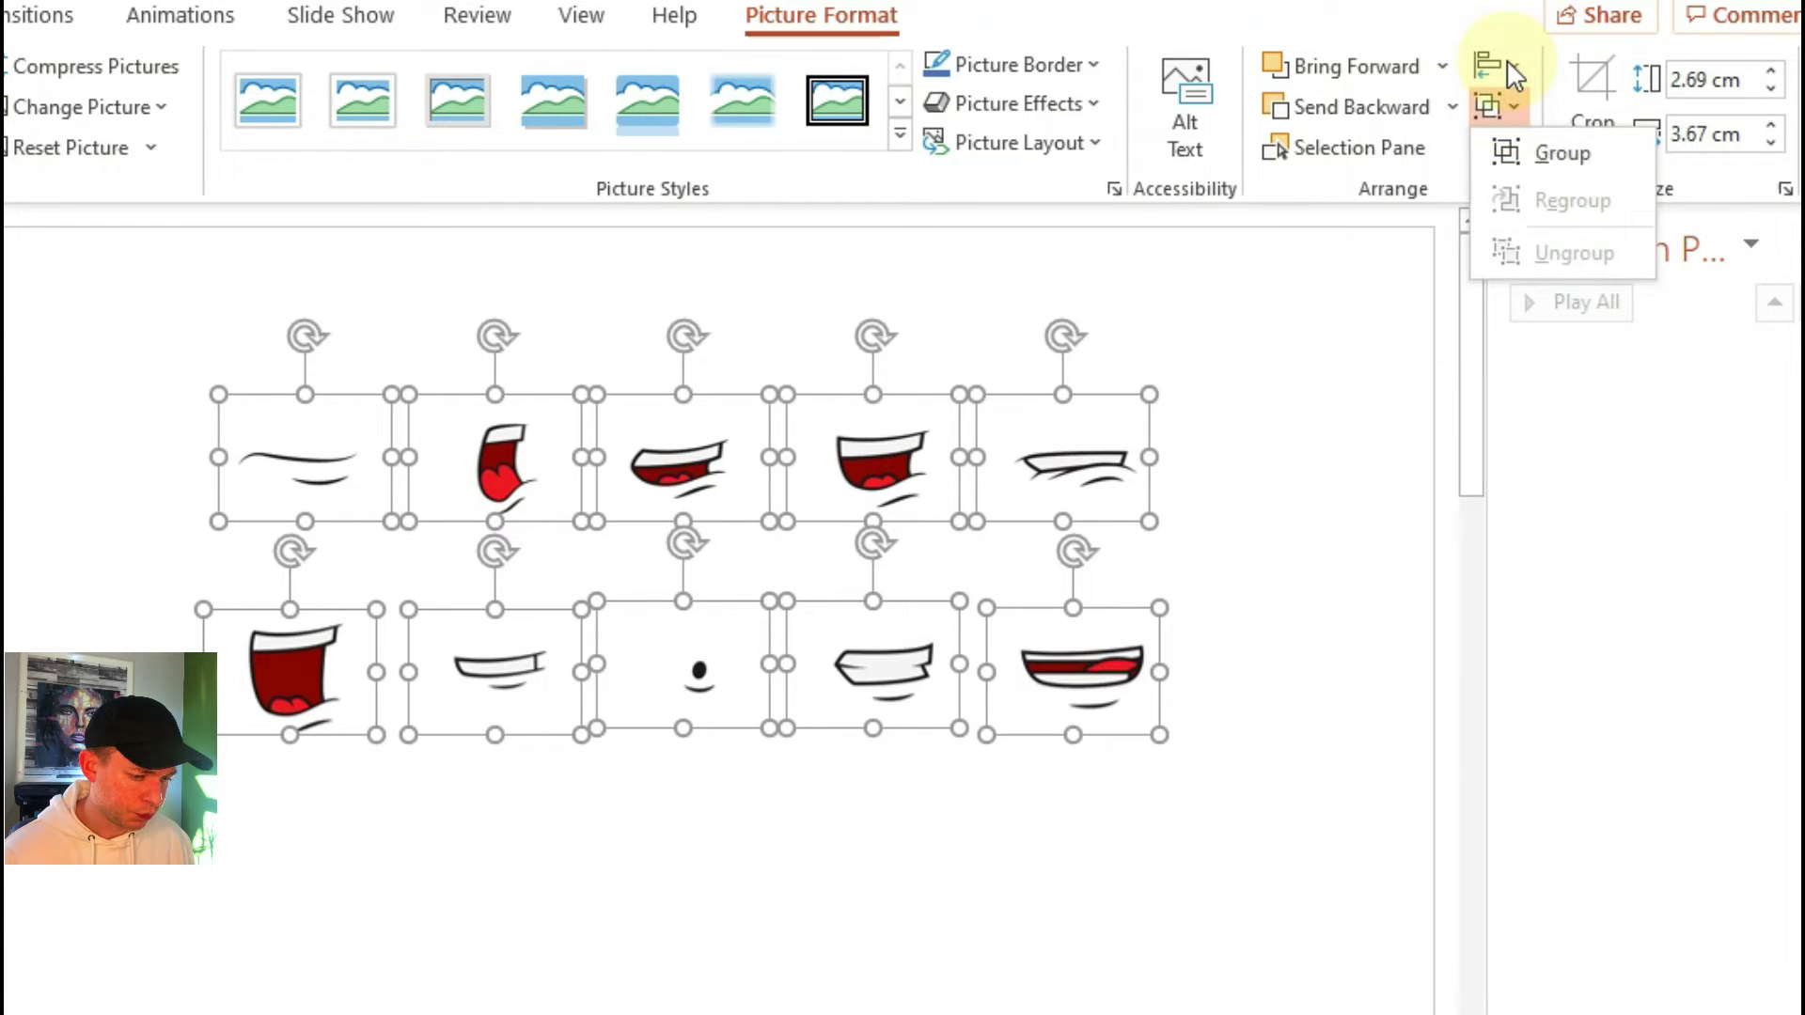
left_click(1502, 66)
key("Escape")
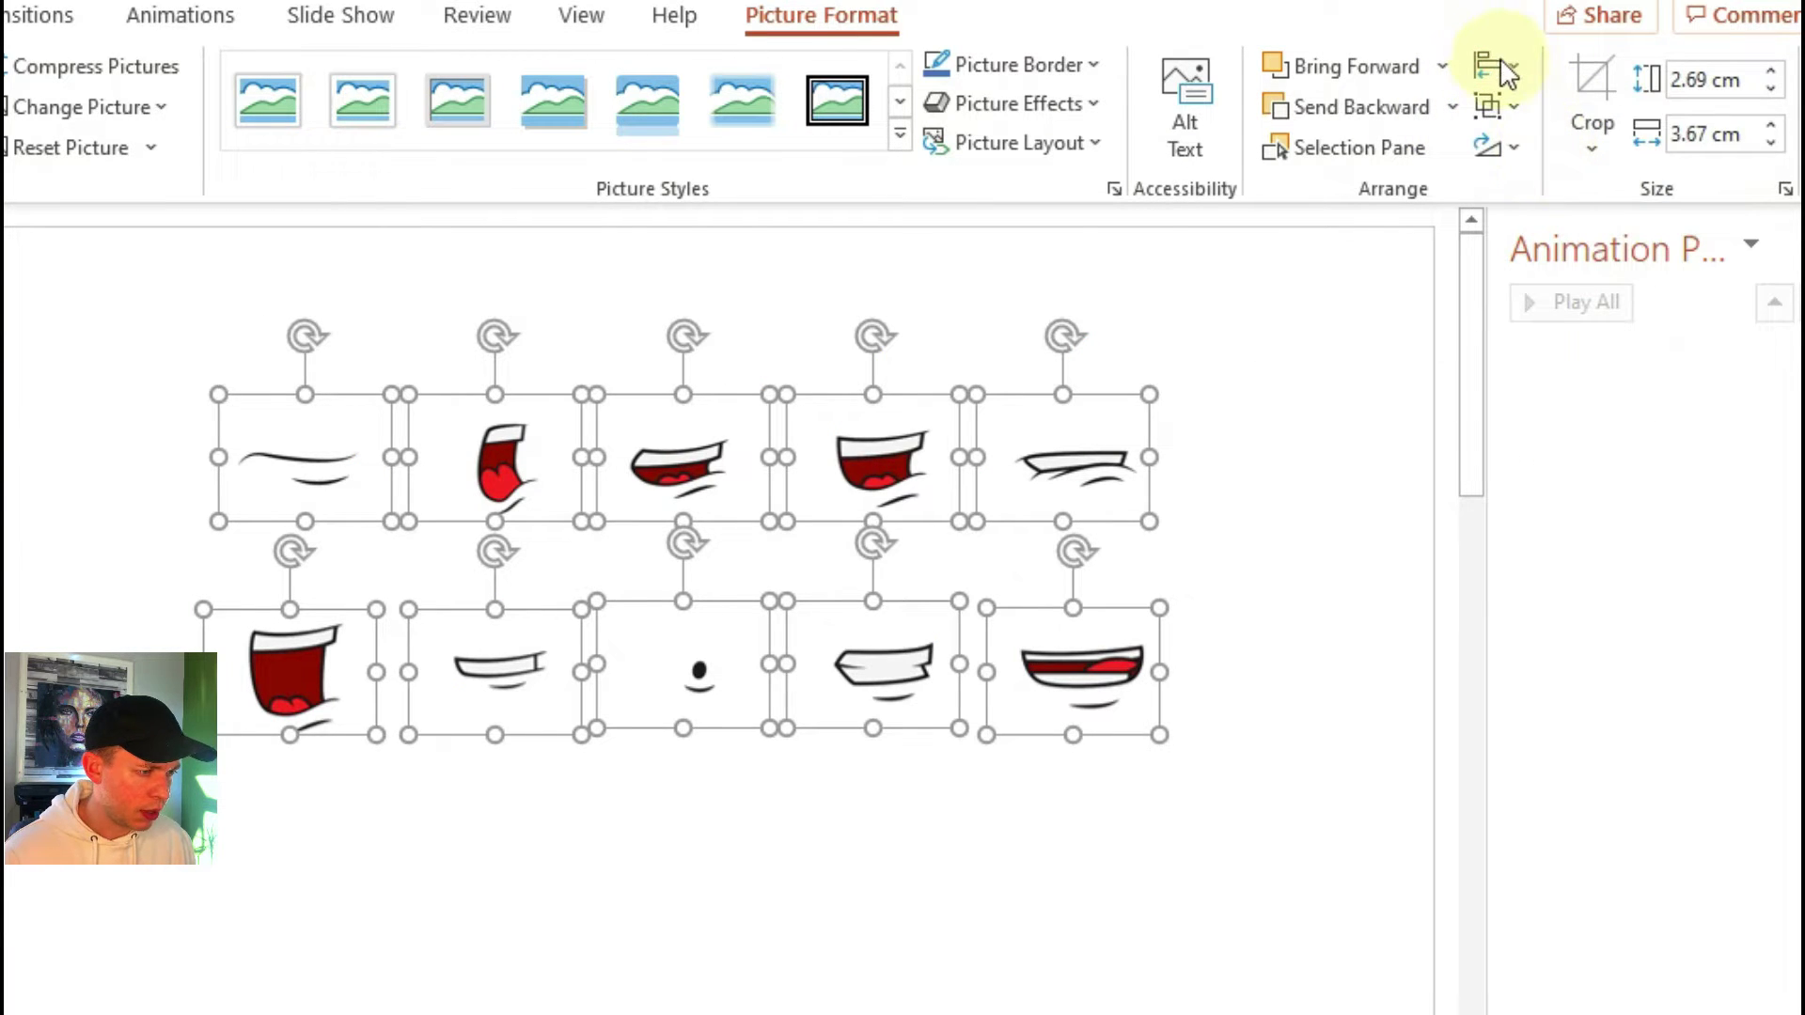
left_click(1508, 66)
left_click(1556, 306)
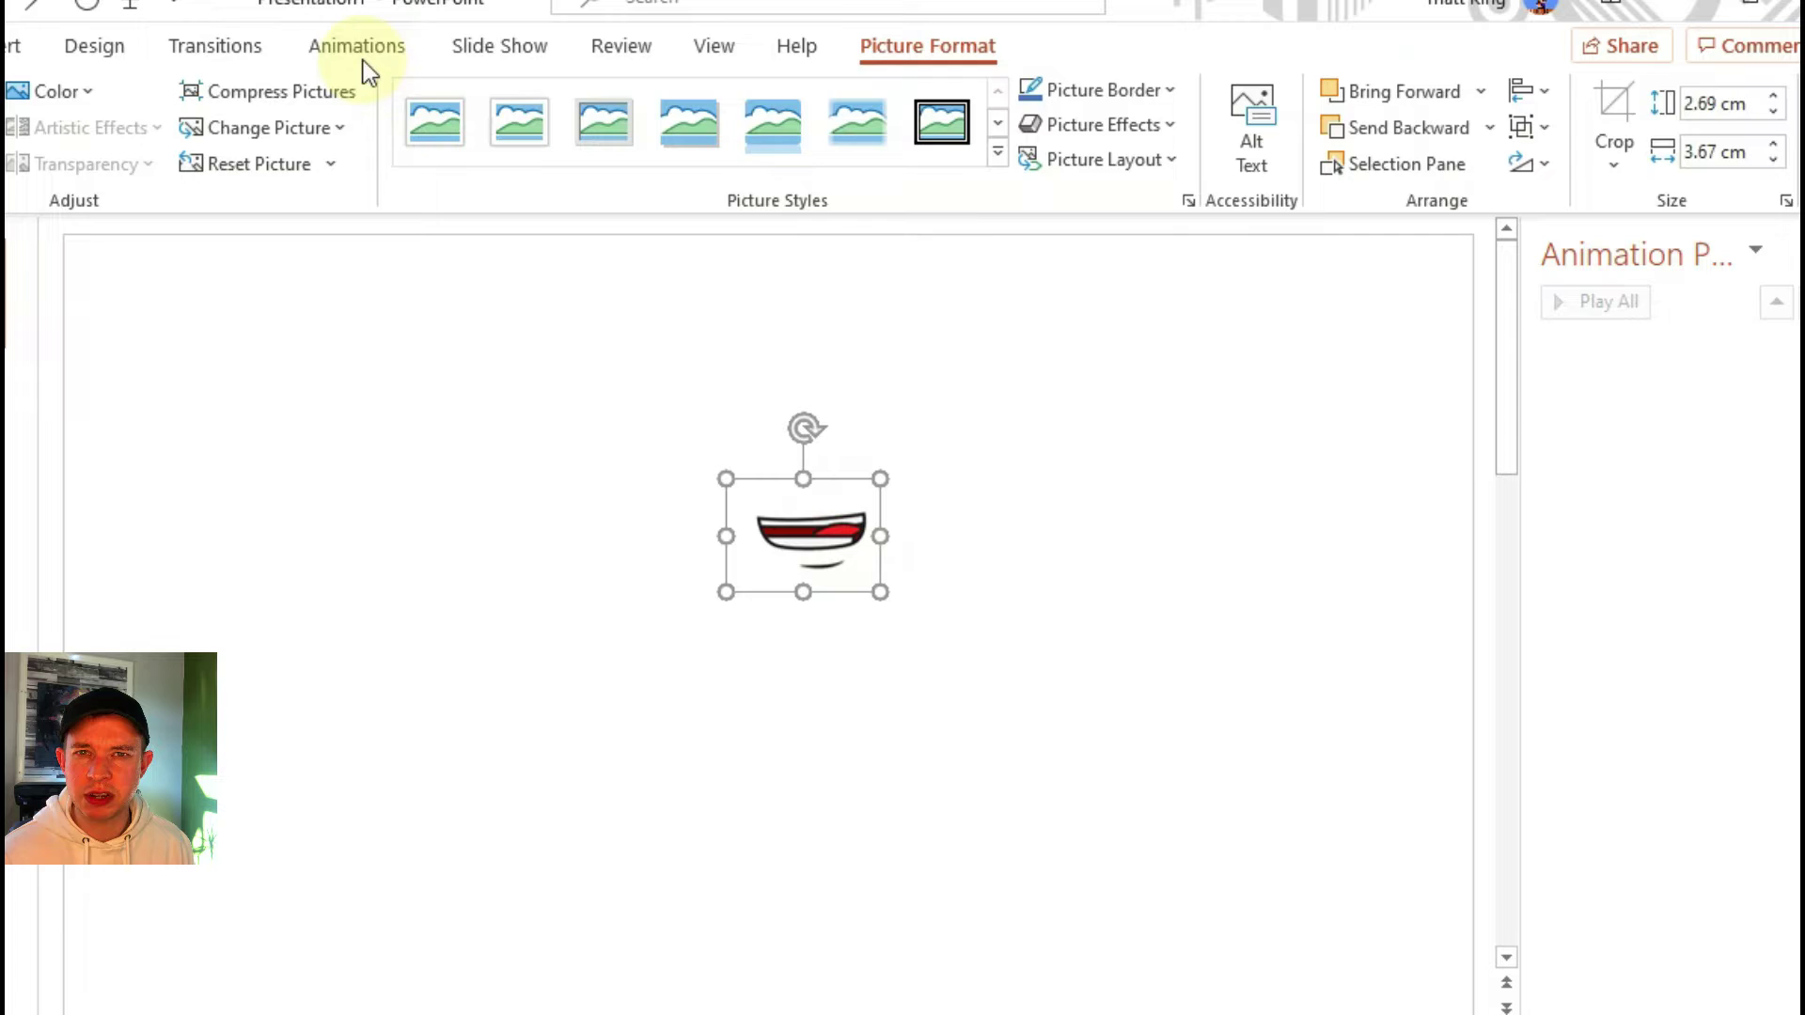
Give the mouths an Appear animation, then duplicate the stack back over the originals.
left_click(344, 47)
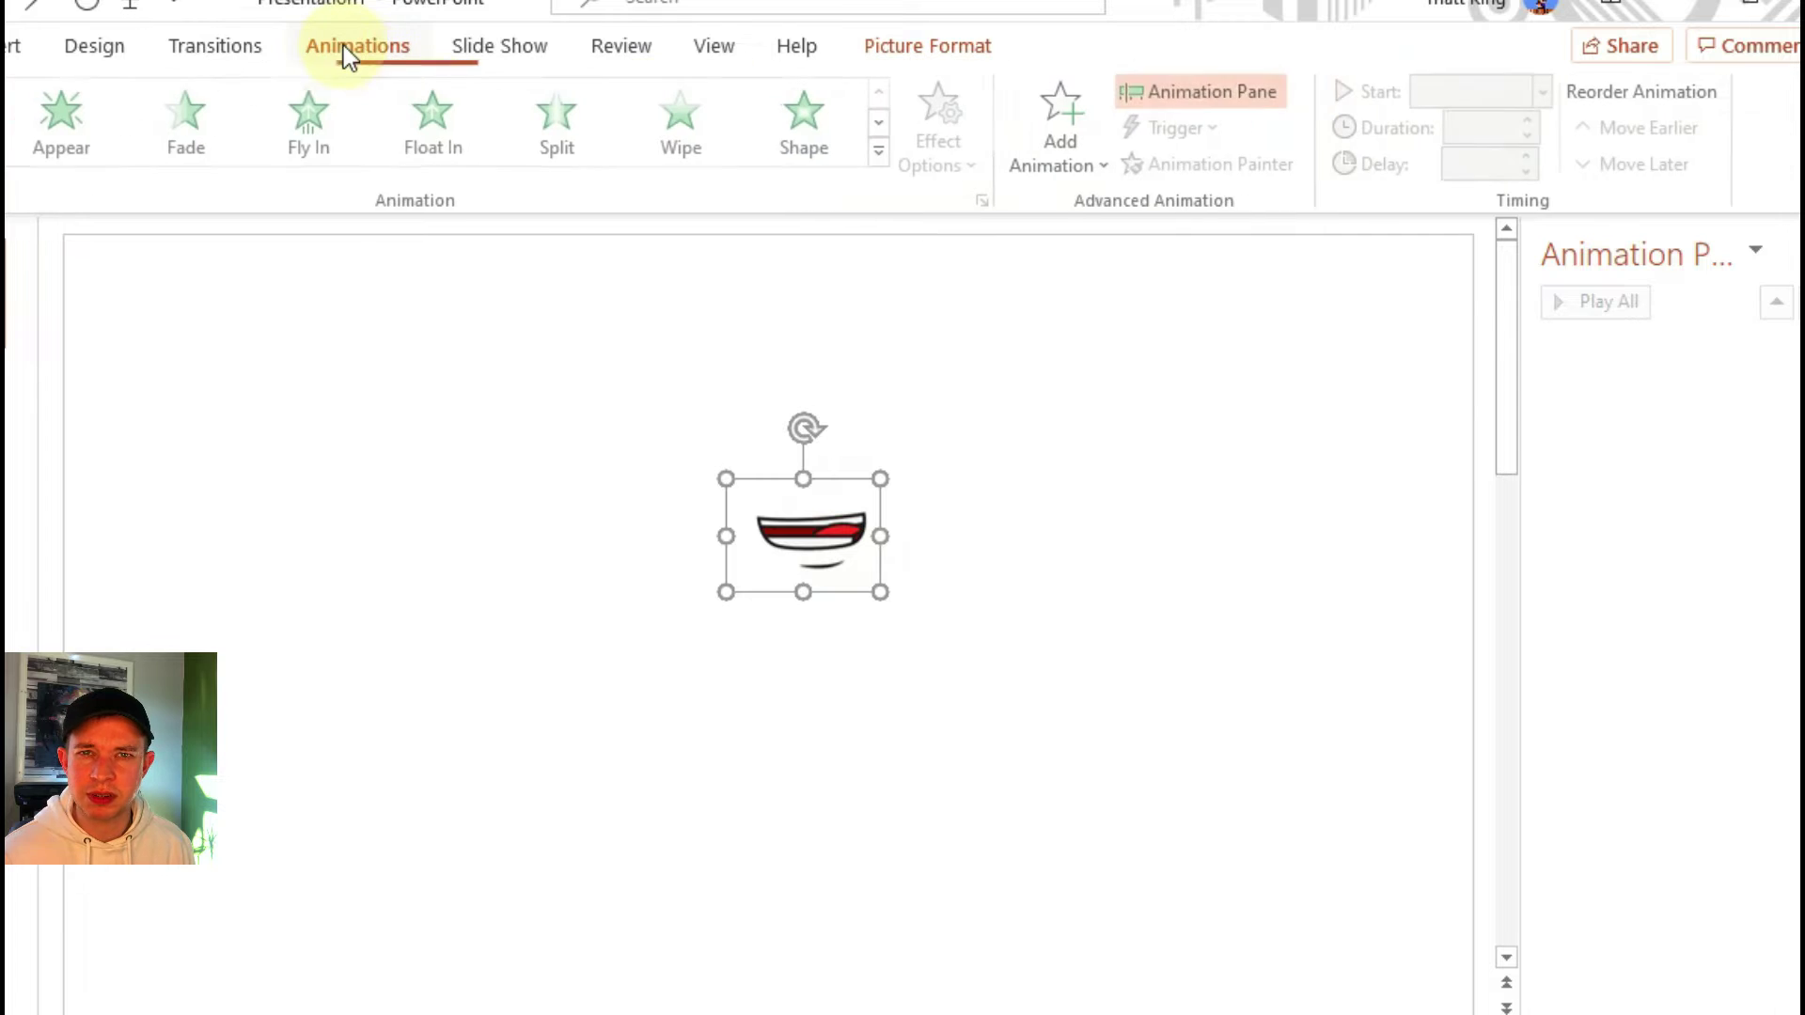
left_click(56, 111)
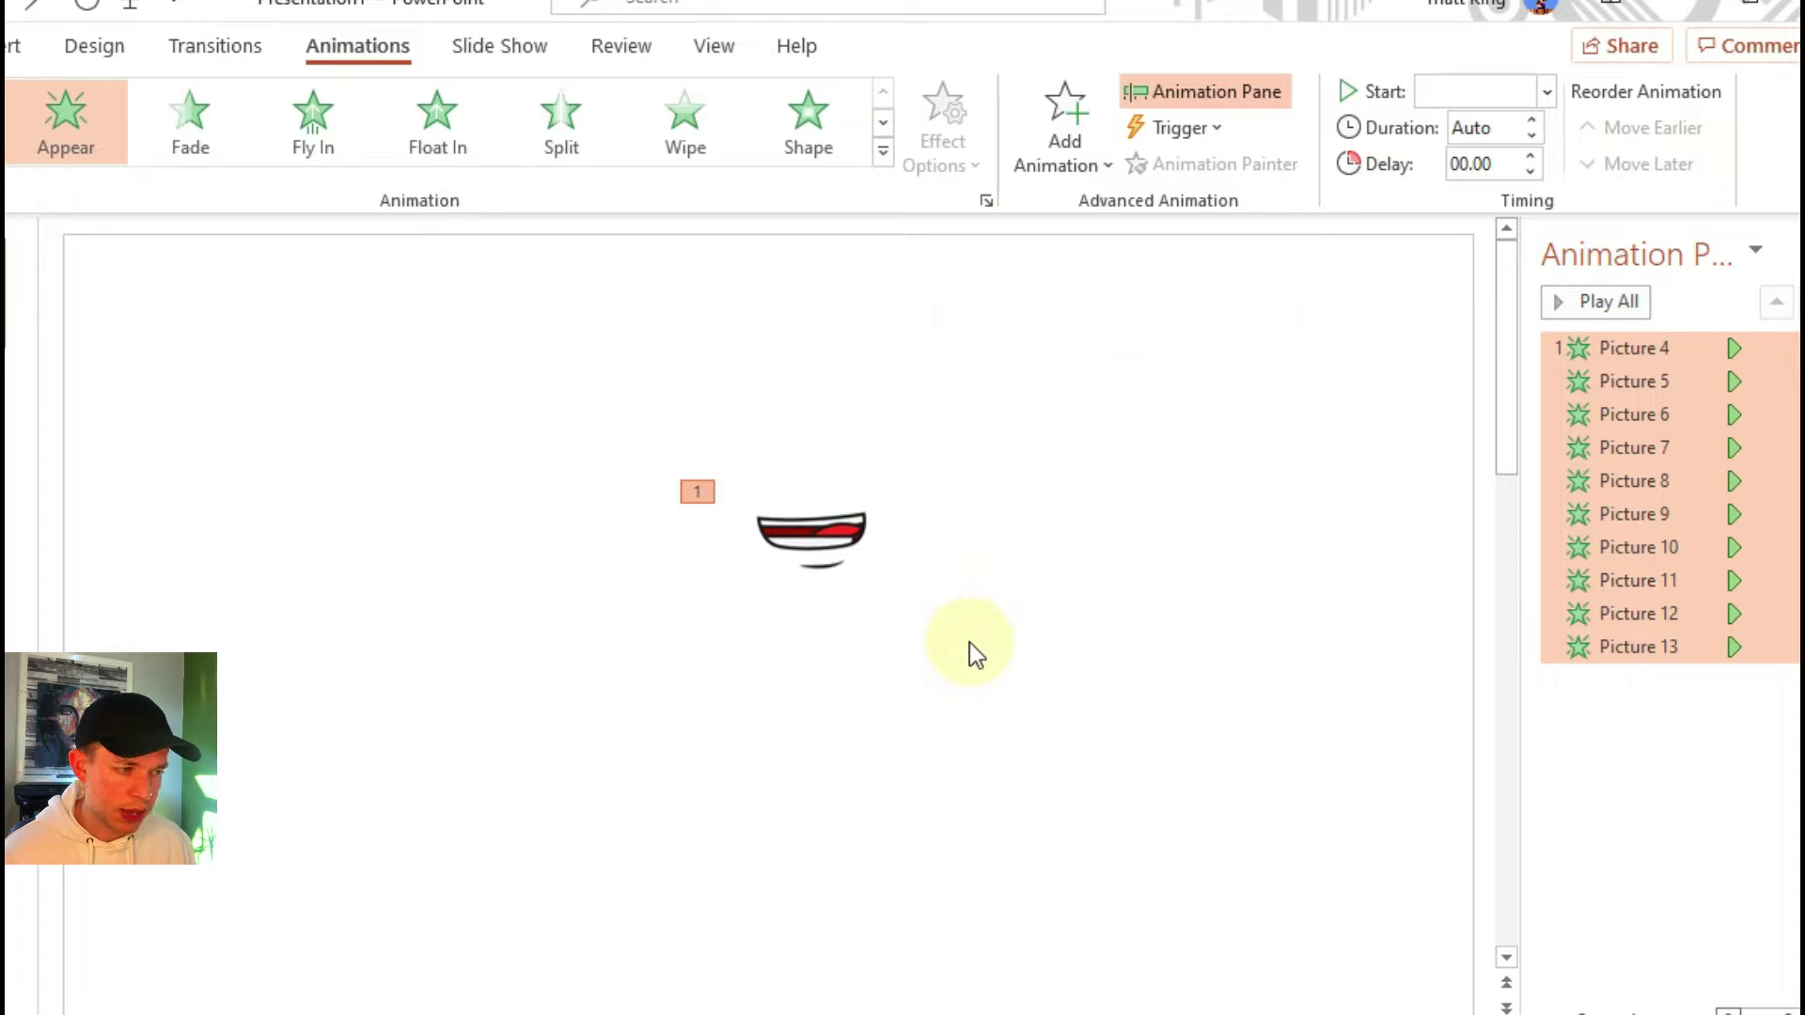
left_click_drag(961, 678, 662, 405)
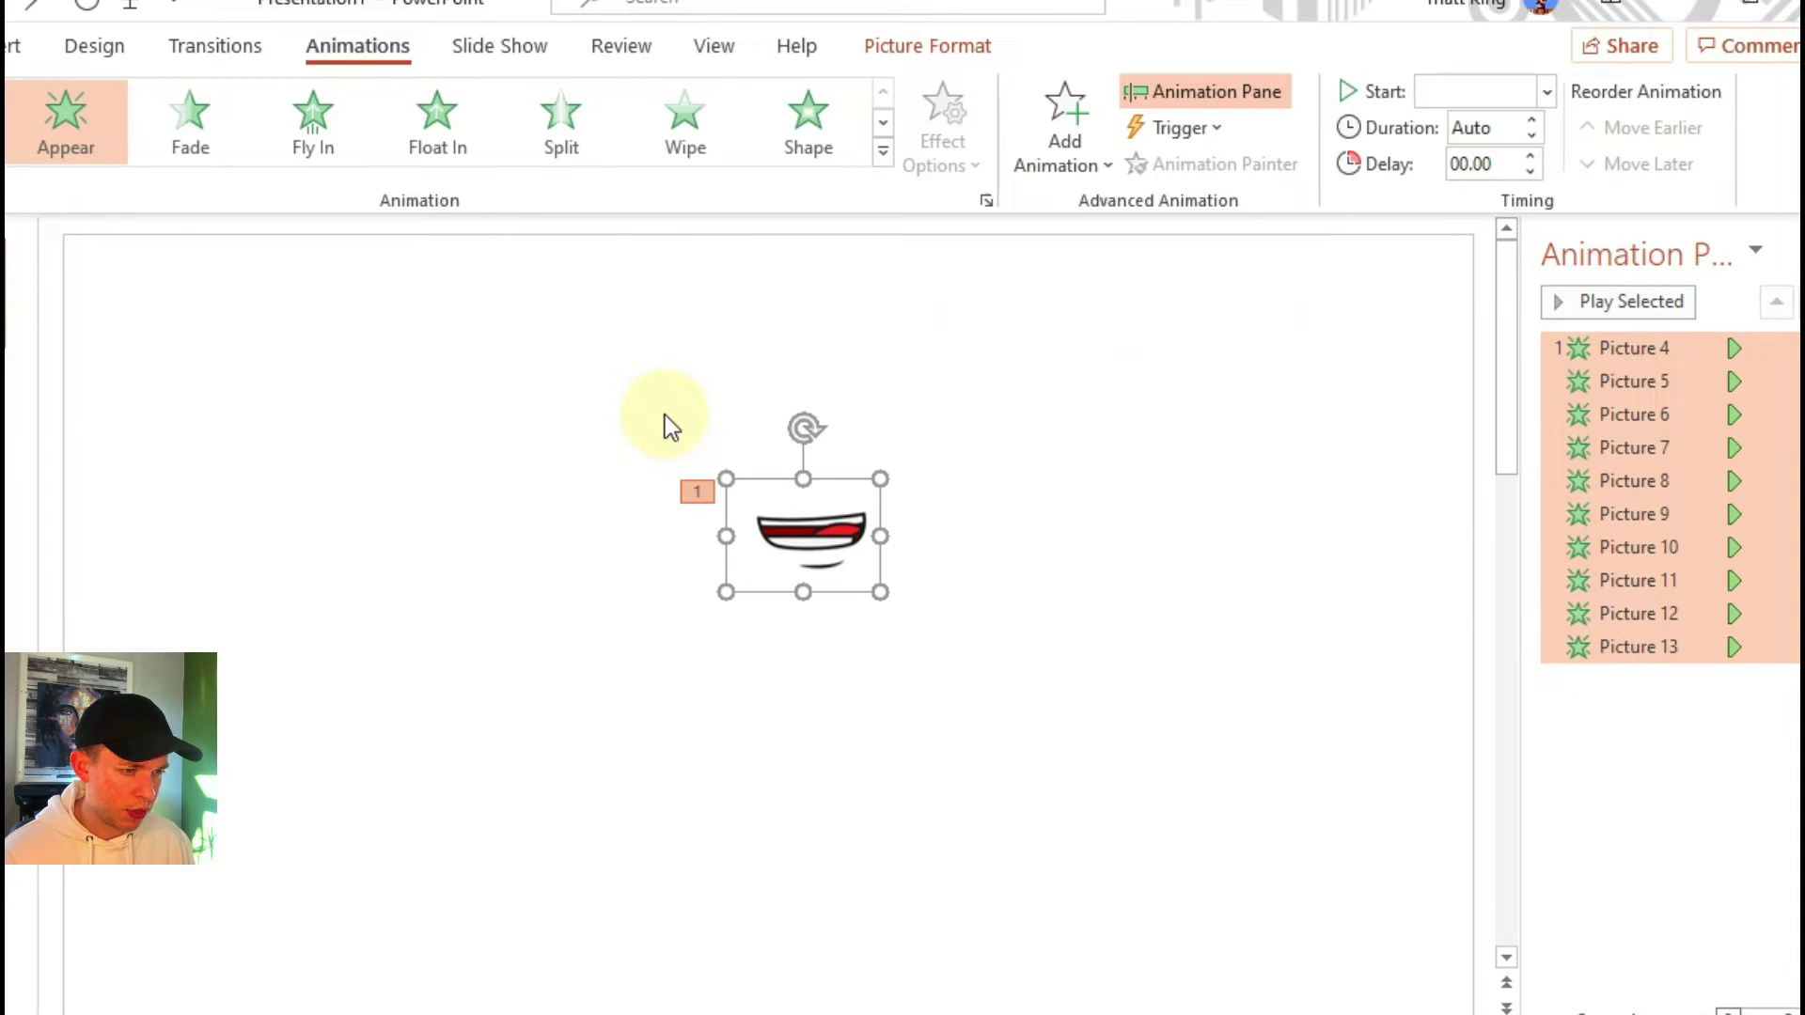
left_click(842, 568)
key("ctrl+d")
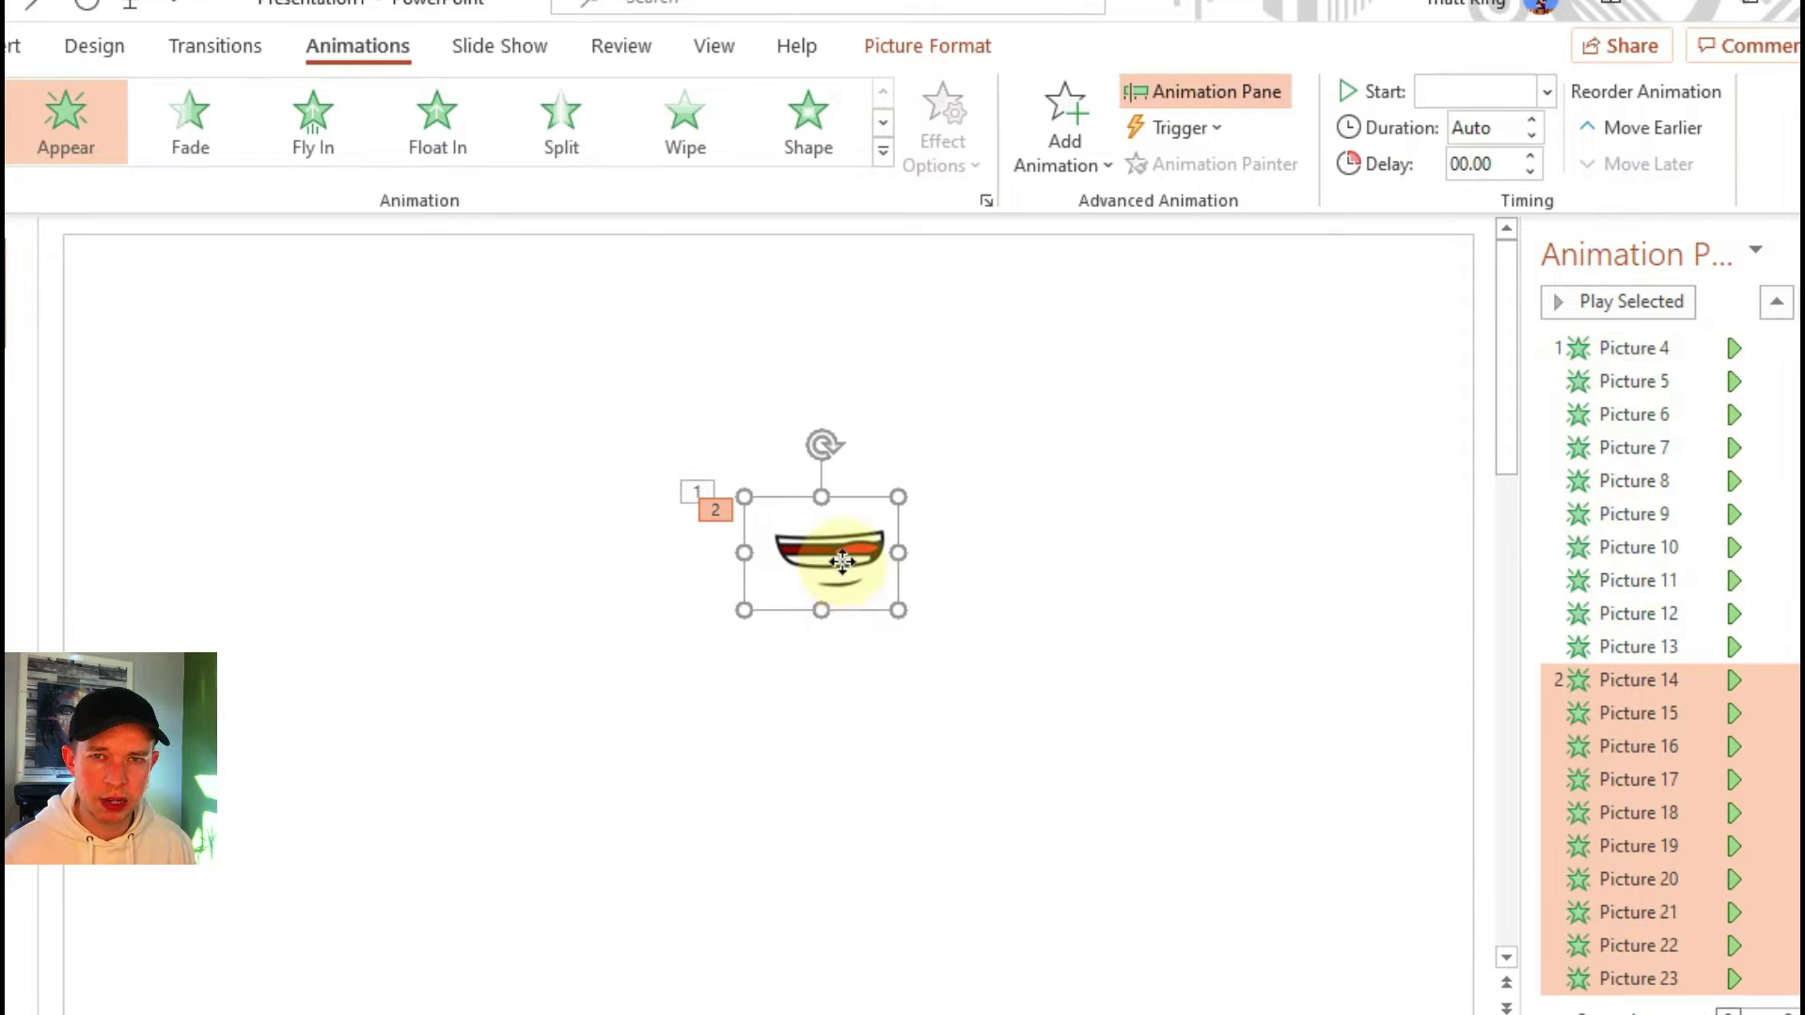
left_click_drag(842, 562, 821, 545)
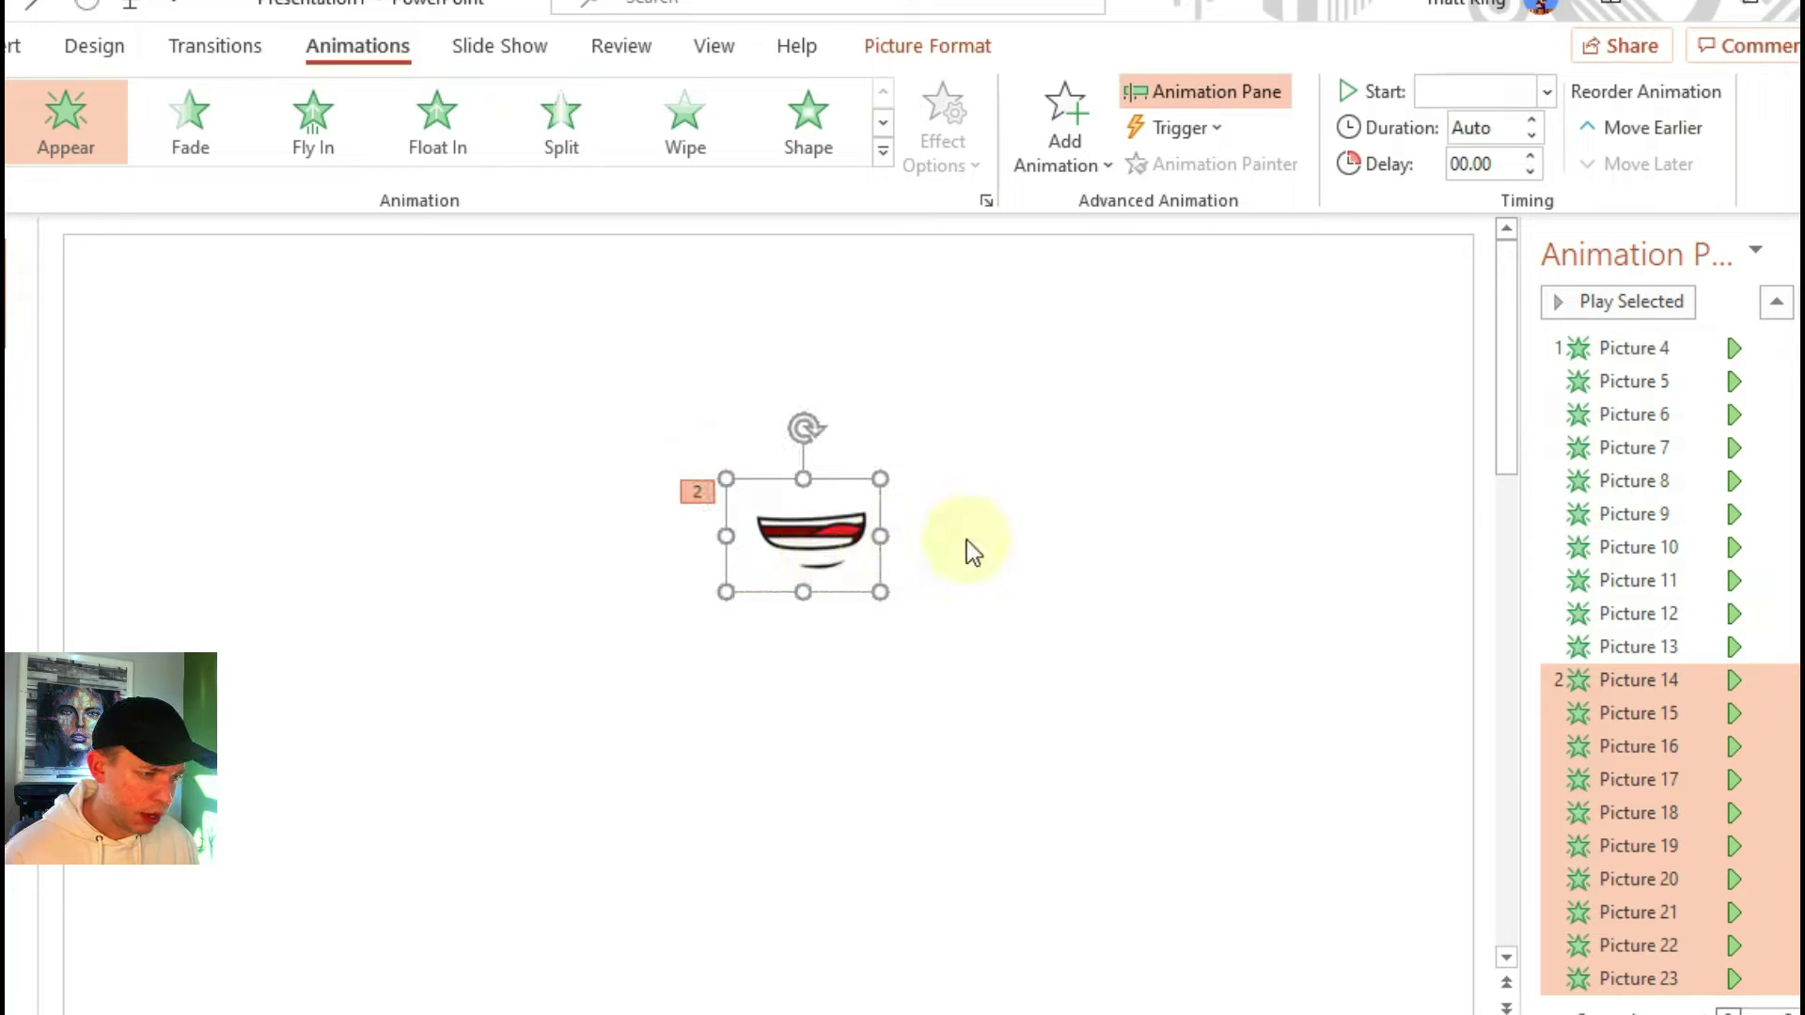
Set every animation in the Animation Pane to After Previous with 00.20 delay and preview.
left_click(1023, 539)
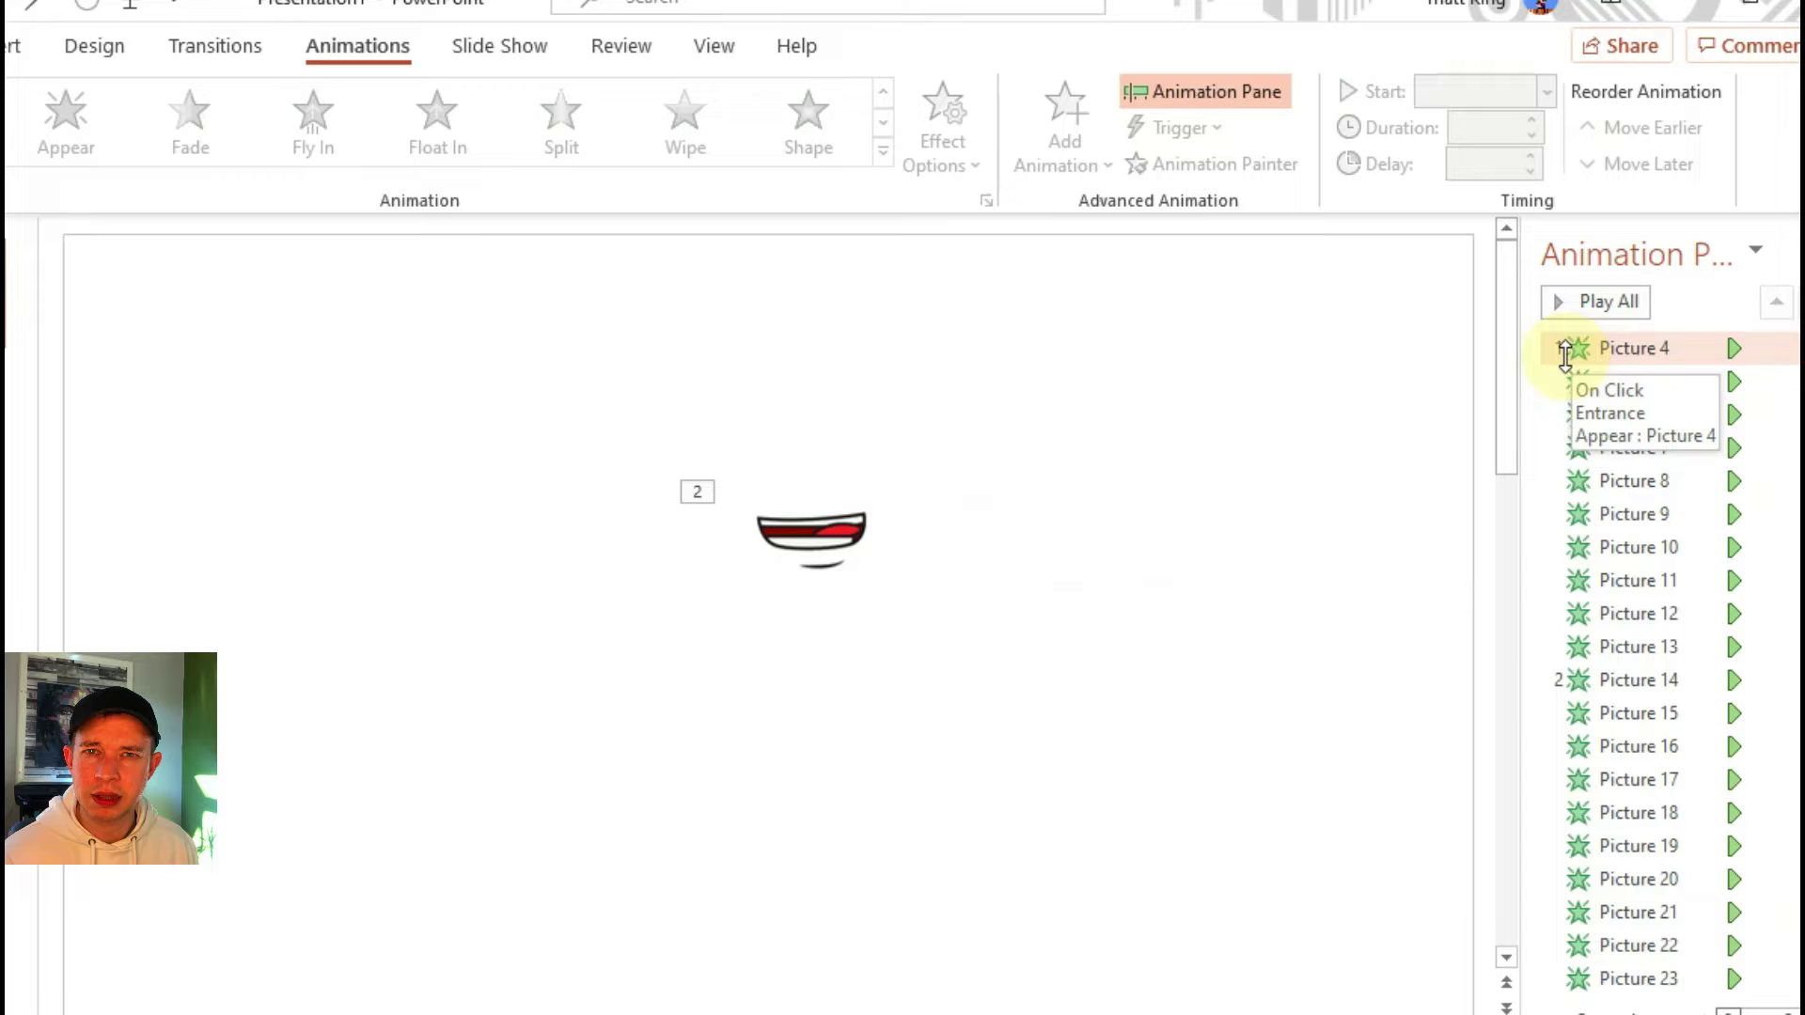
left_click_drag(1495, 379, 1306, 378)
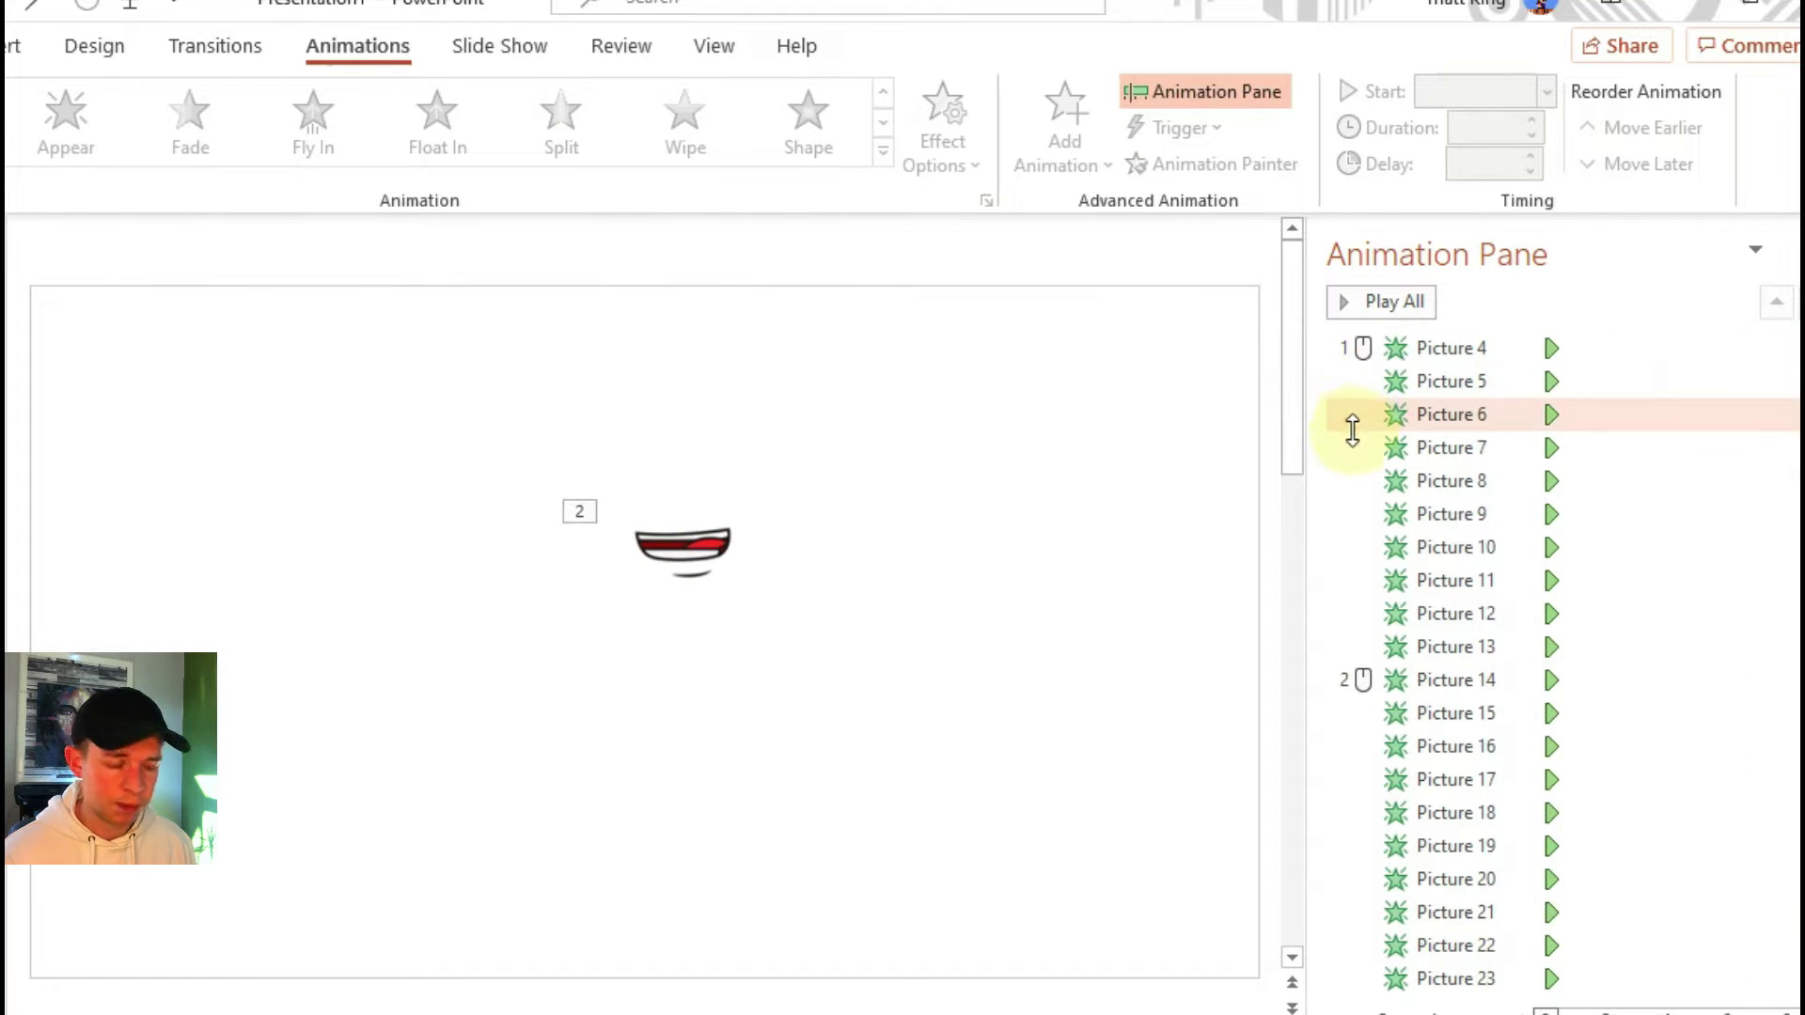
left_click(1364, 485)
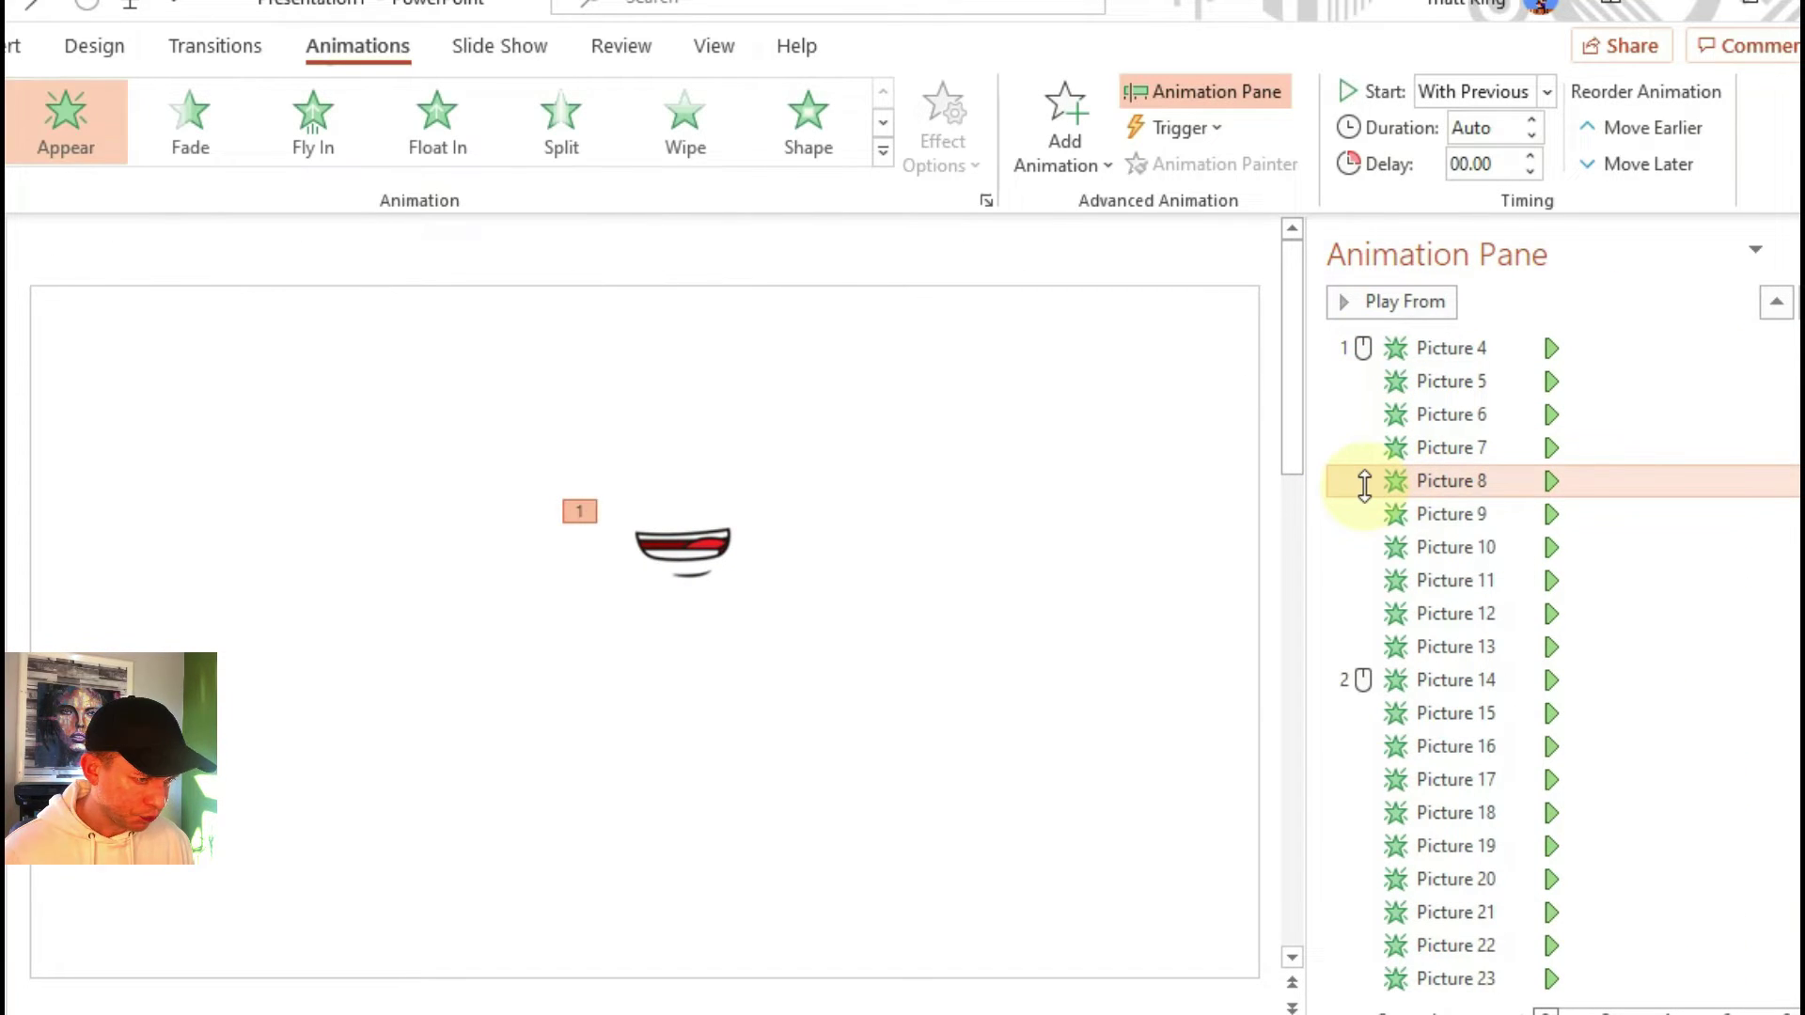
key("ctrl+a")
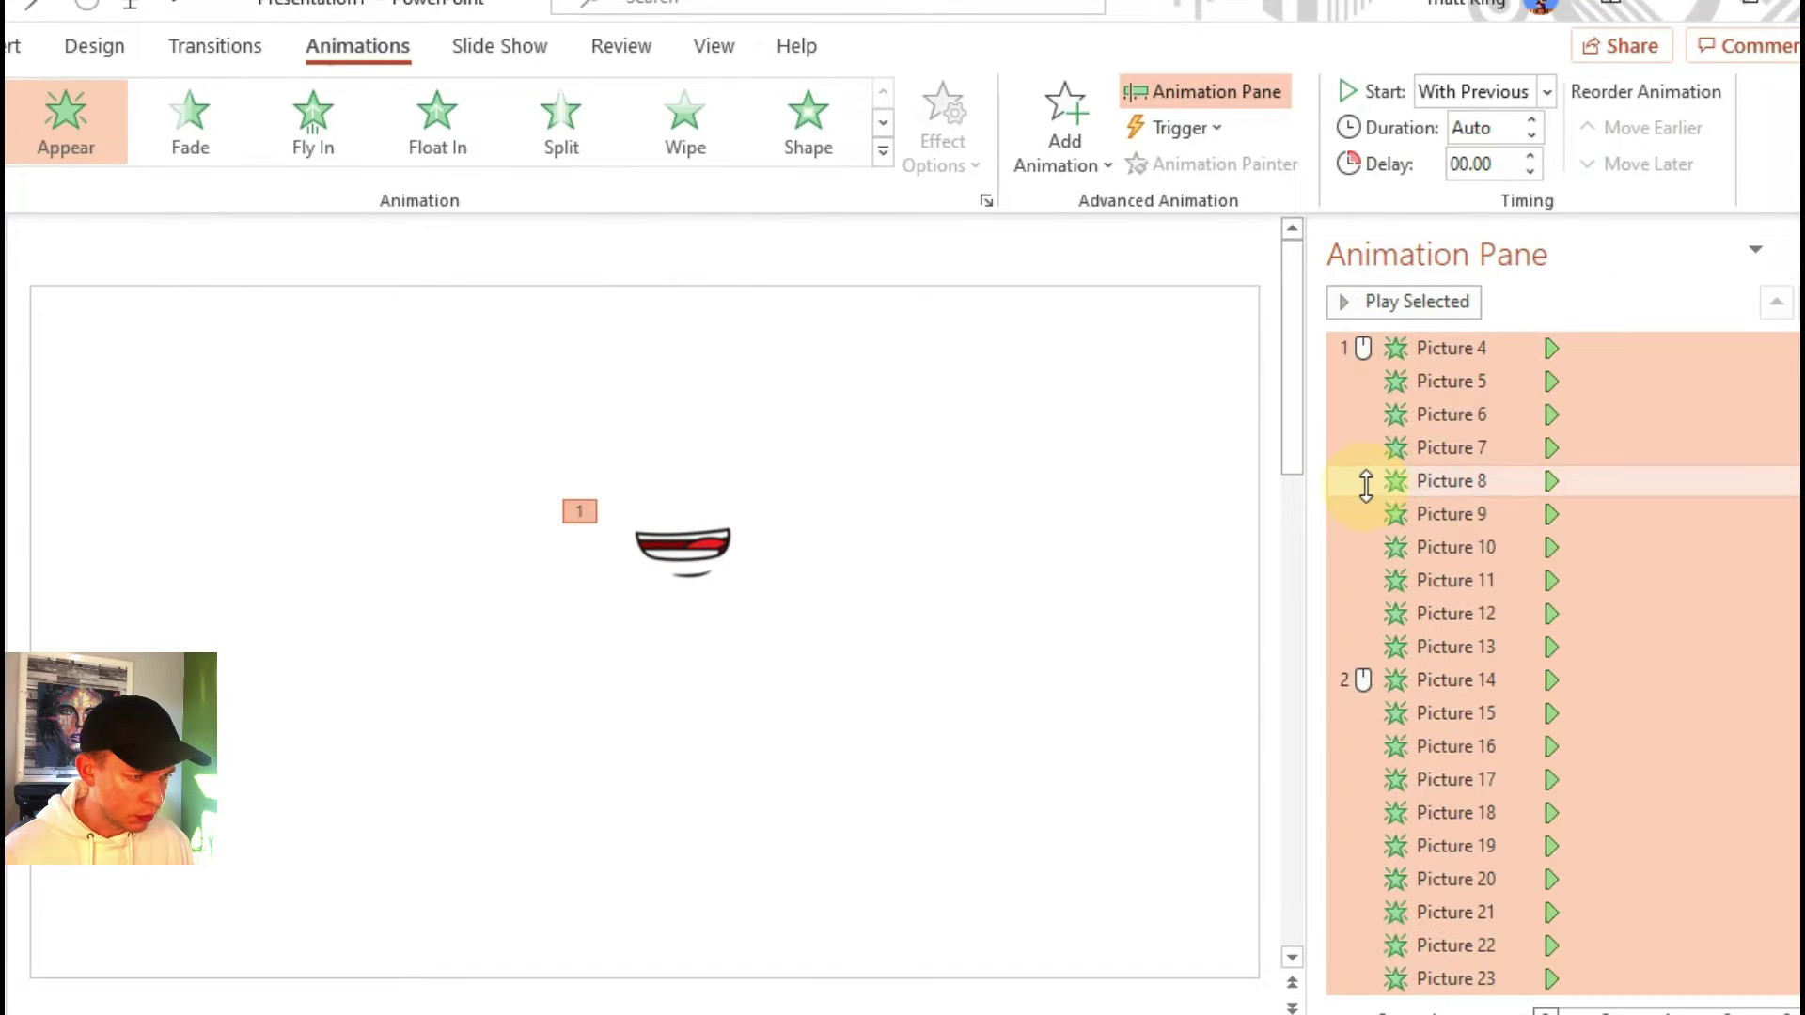
left_click(1546, 92)
left_click(1485, 198)
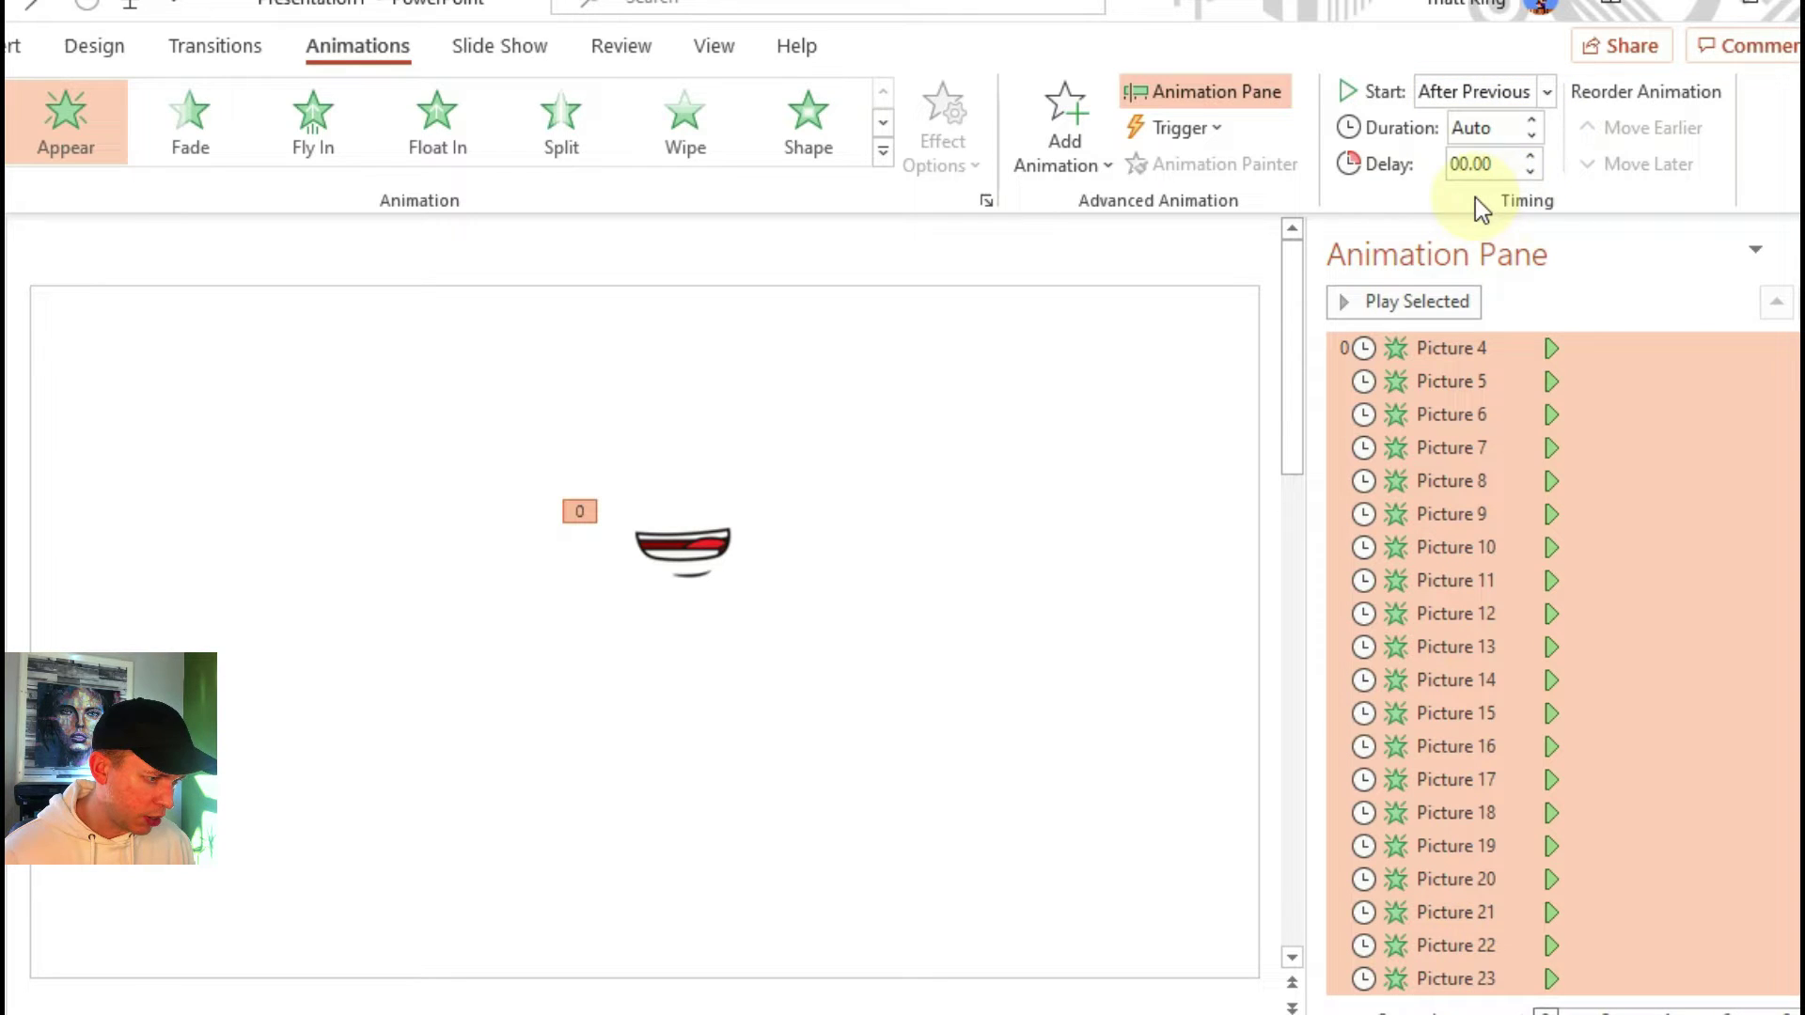
left_click(1510, 177)
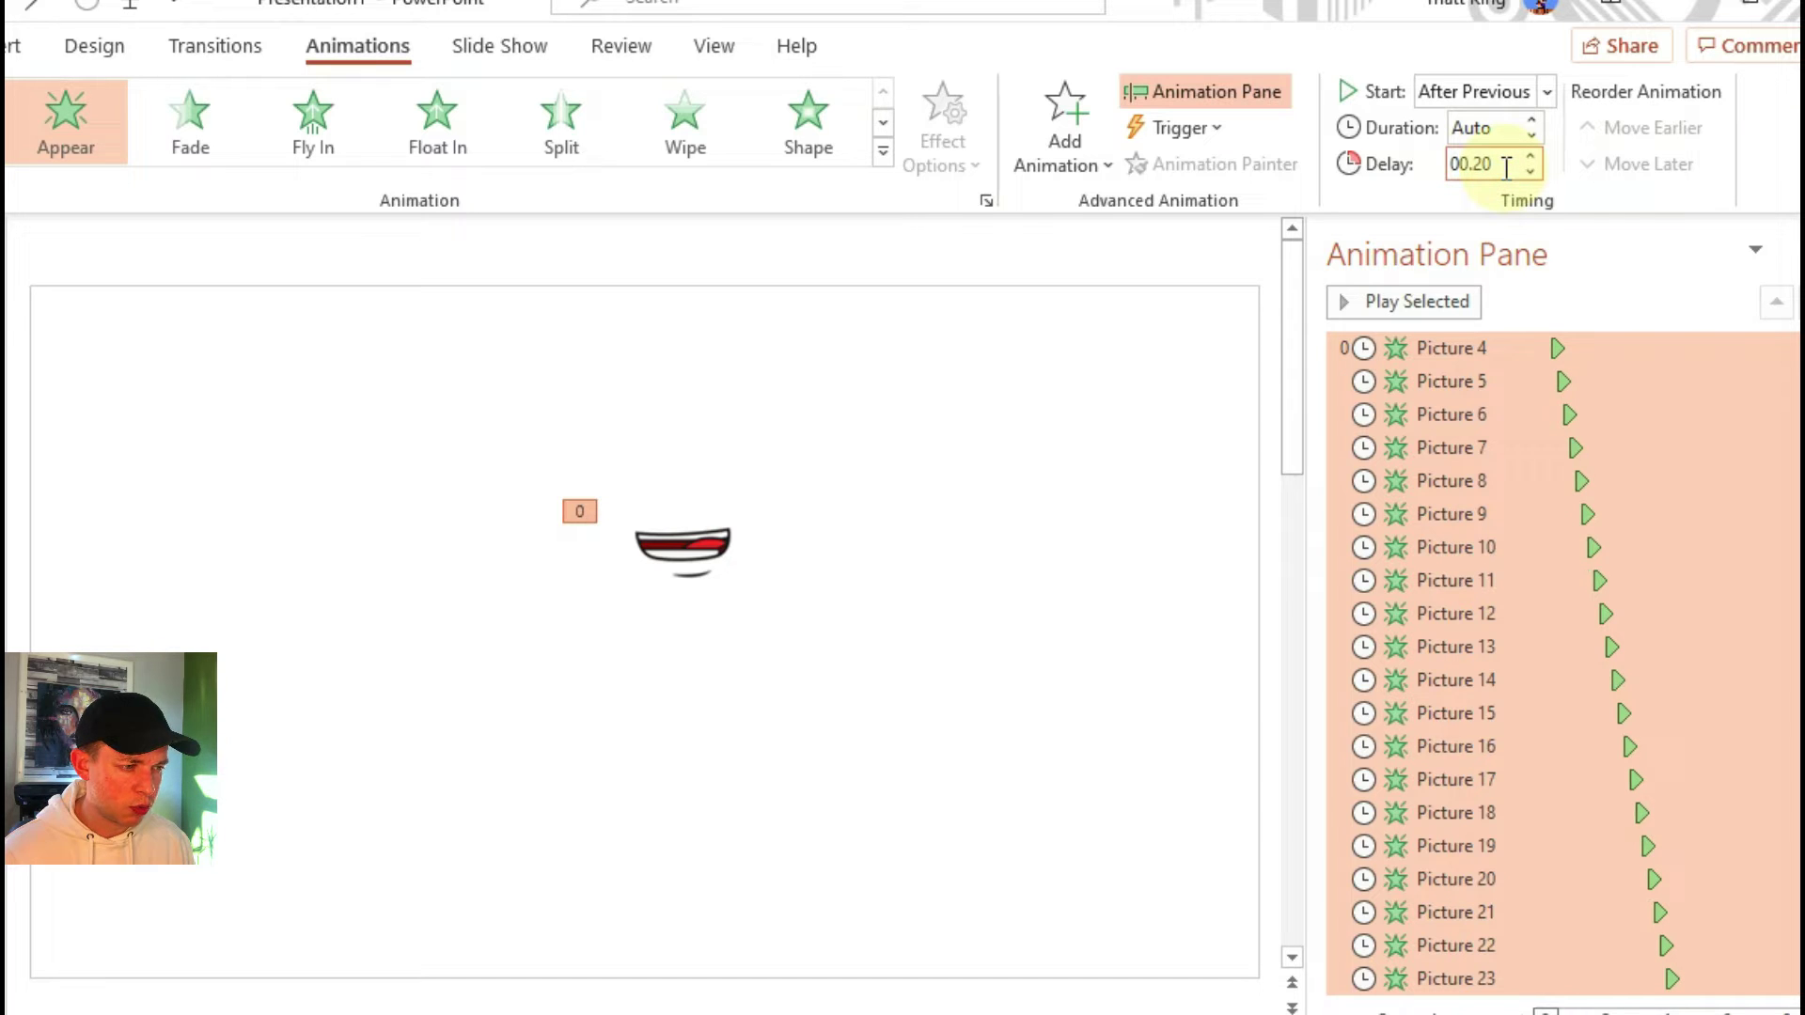
left_click(1436, 302)
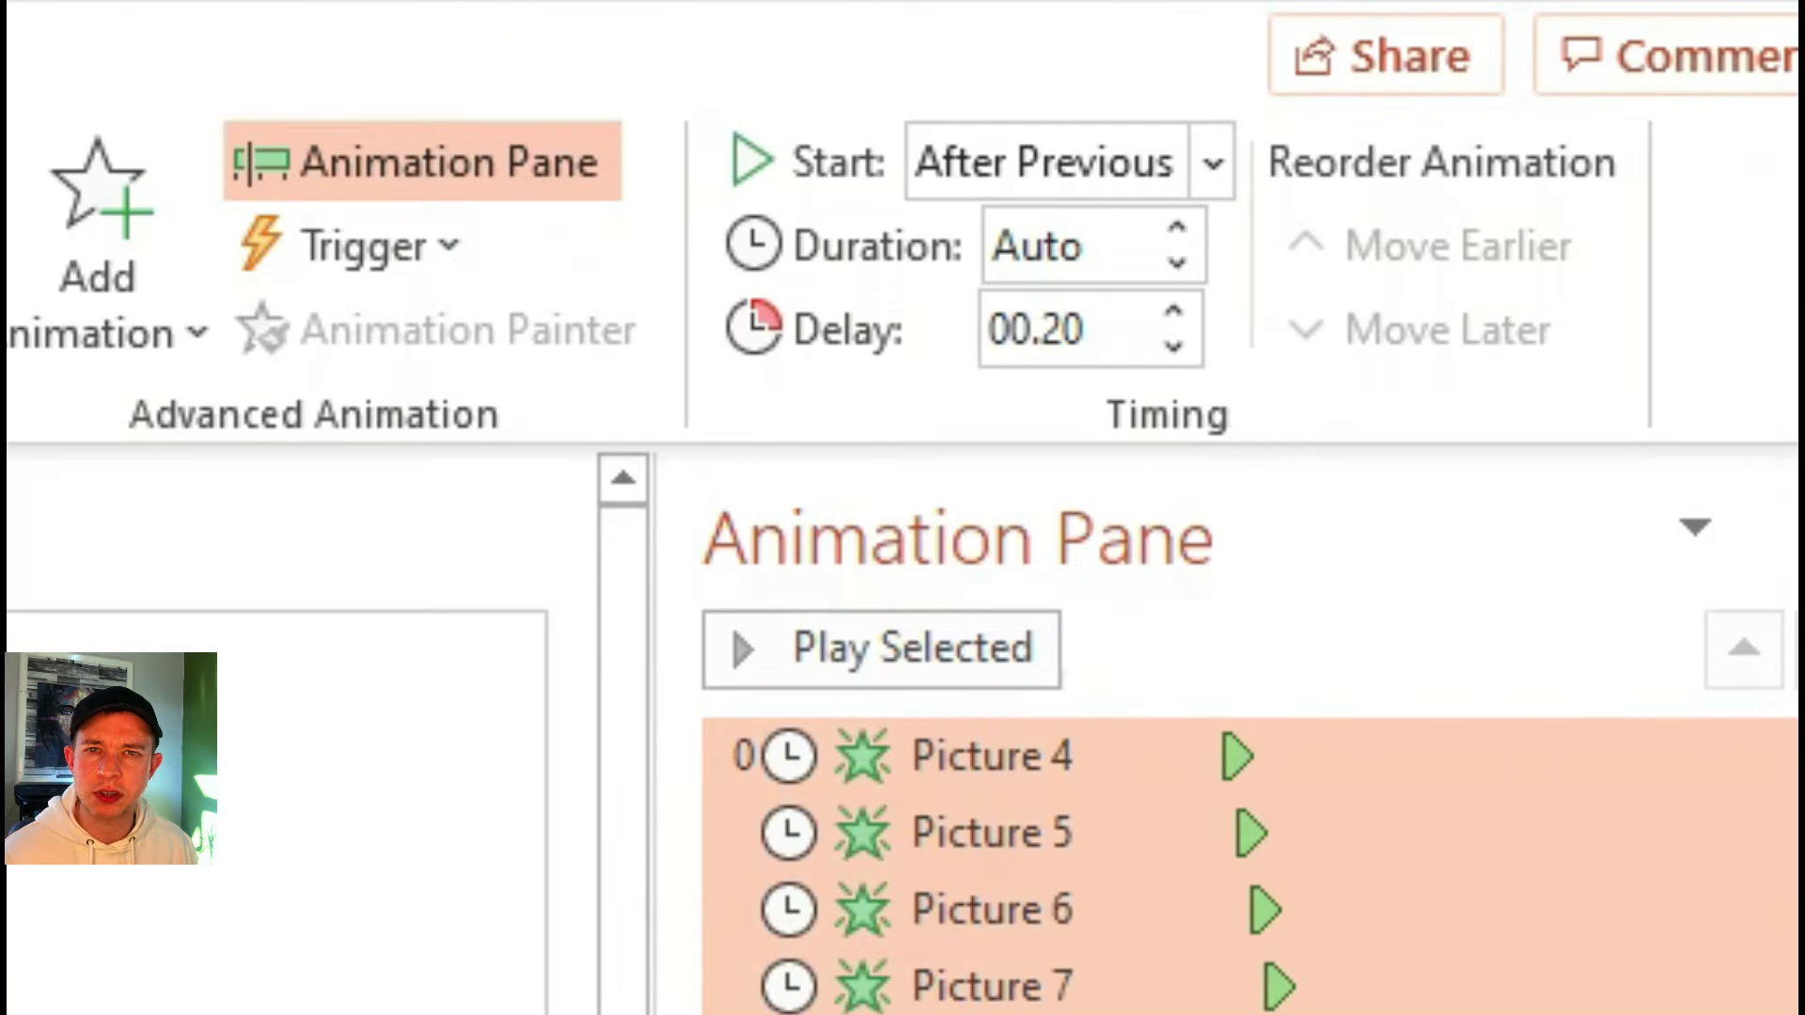
left_click(282, 985)
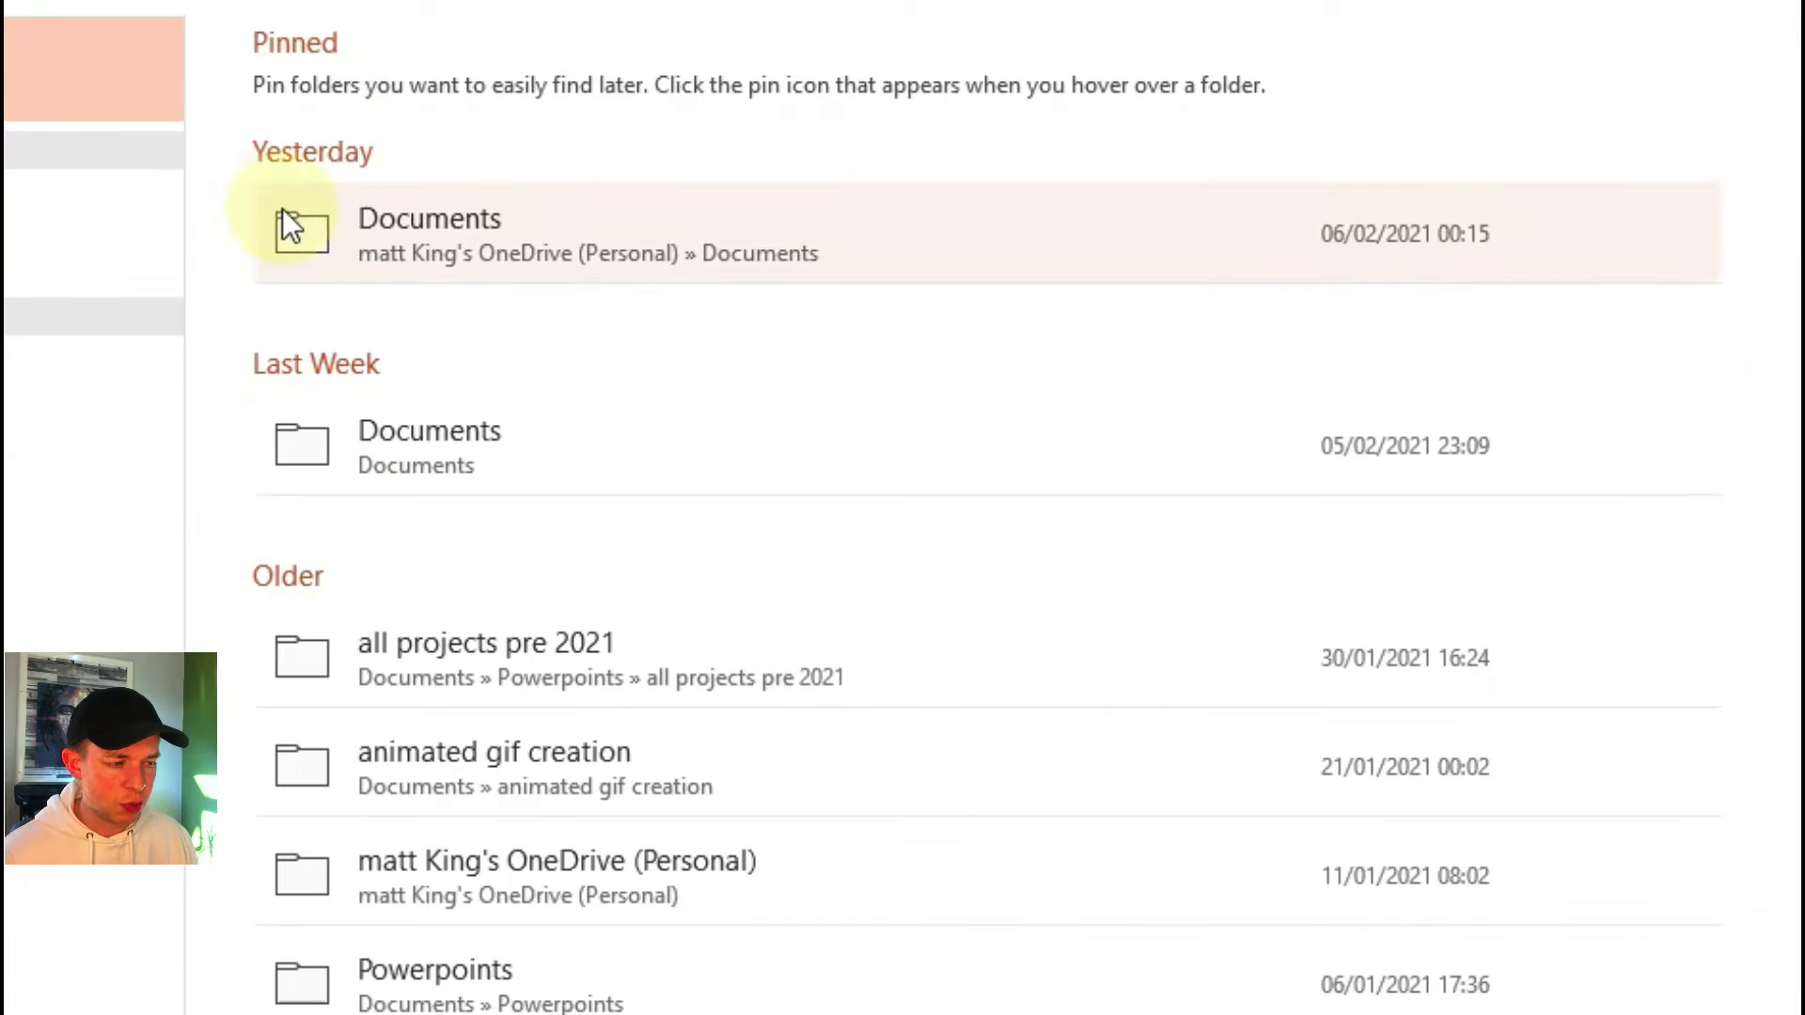
Save the presentation to Documents as an MPEG-4 Video (*.mp4) named 'talking mouth'.
left_click(287, 218)
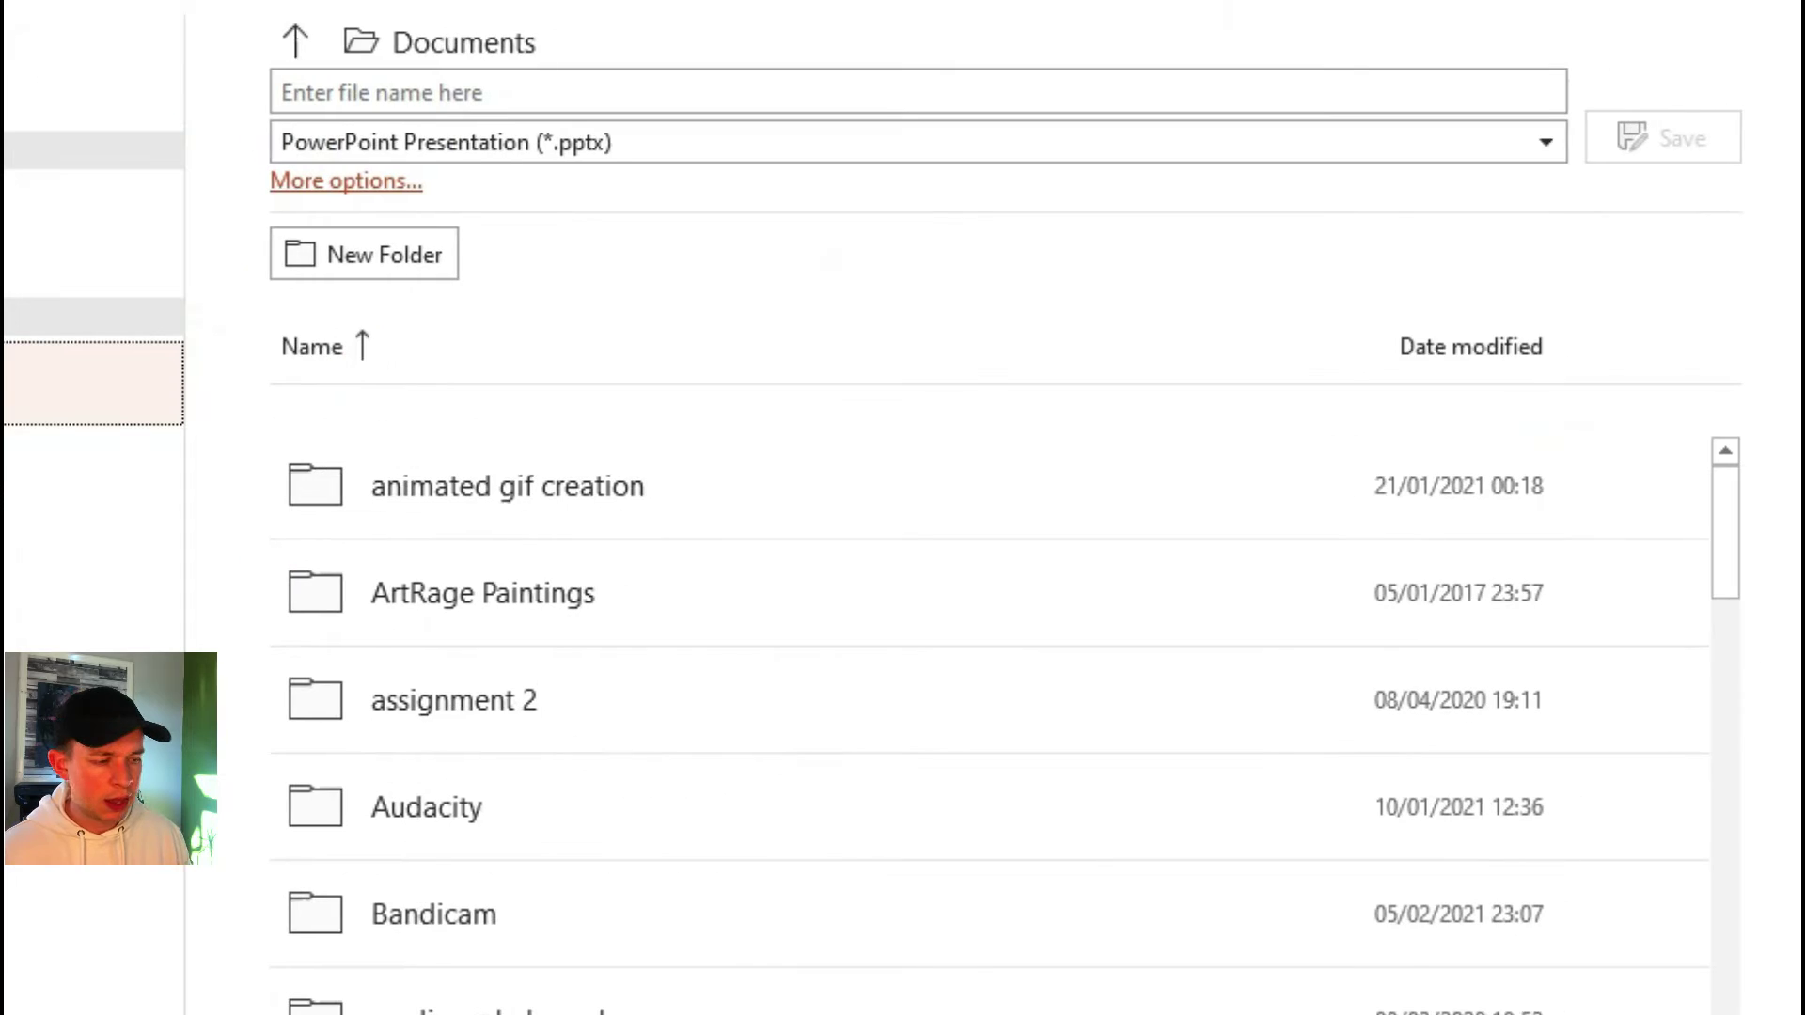
left_click(324, 139)
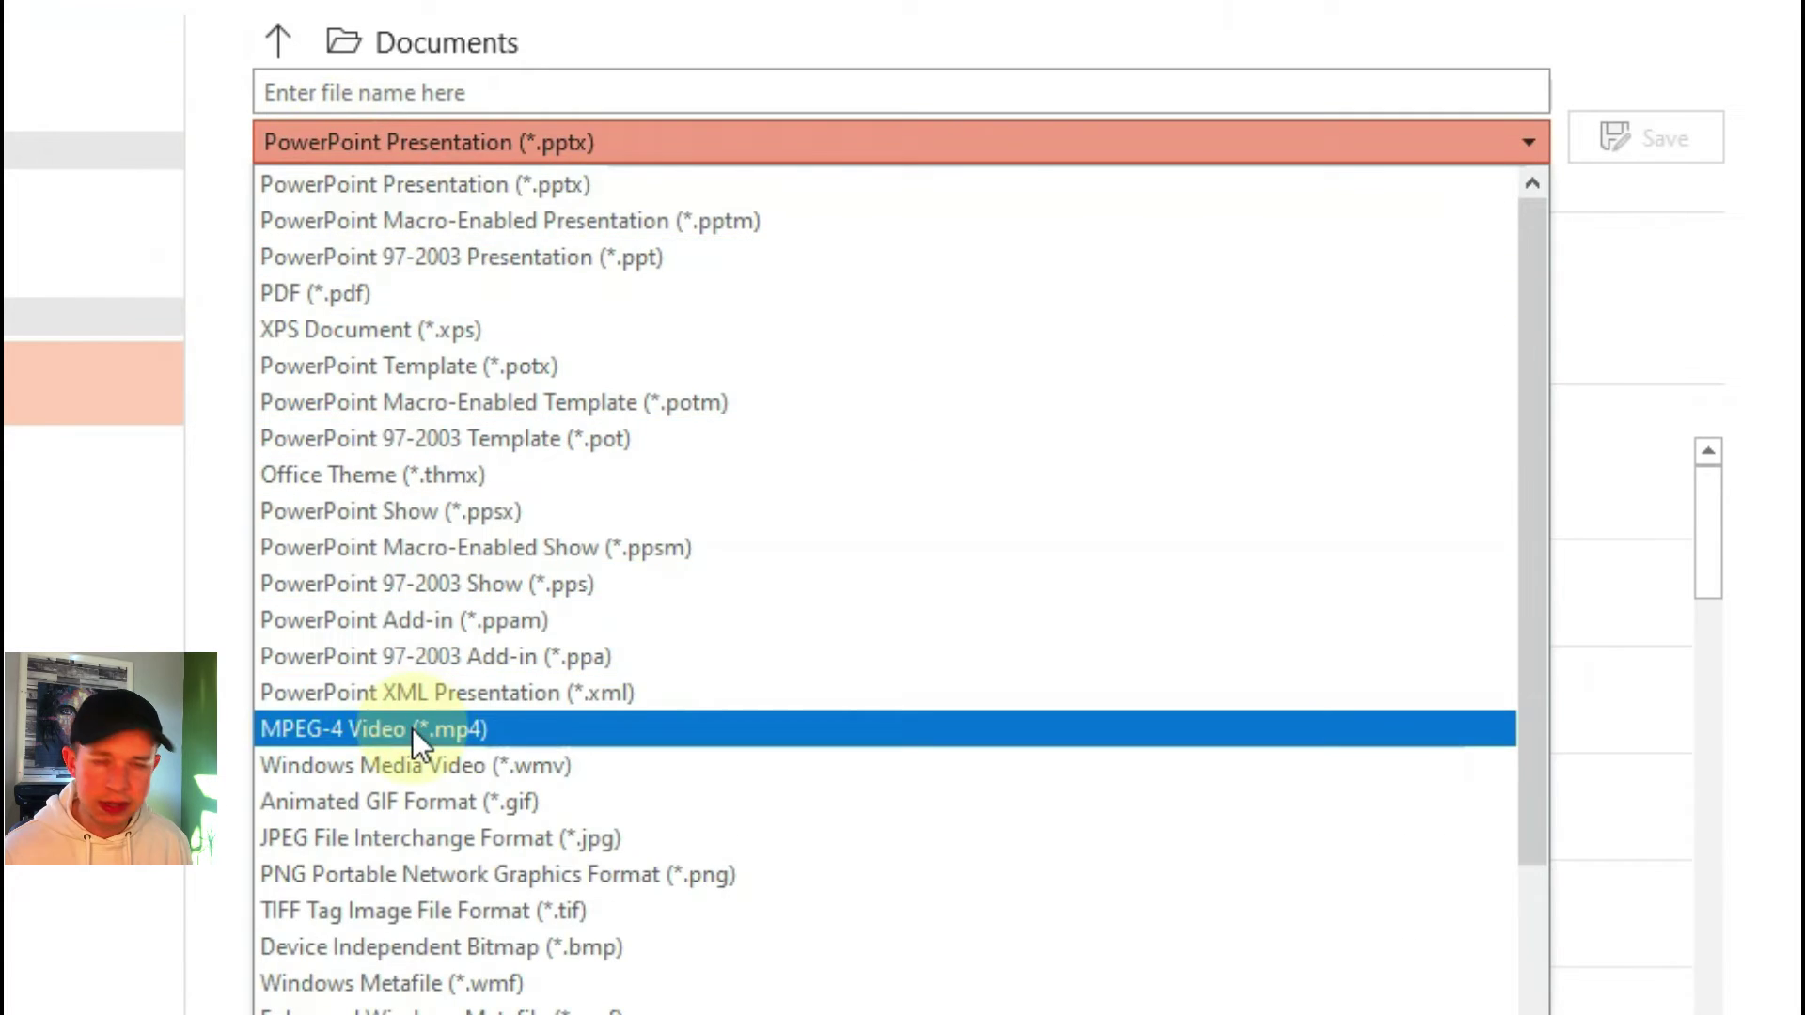
left_click(412, 729)
left_click(331, 110)
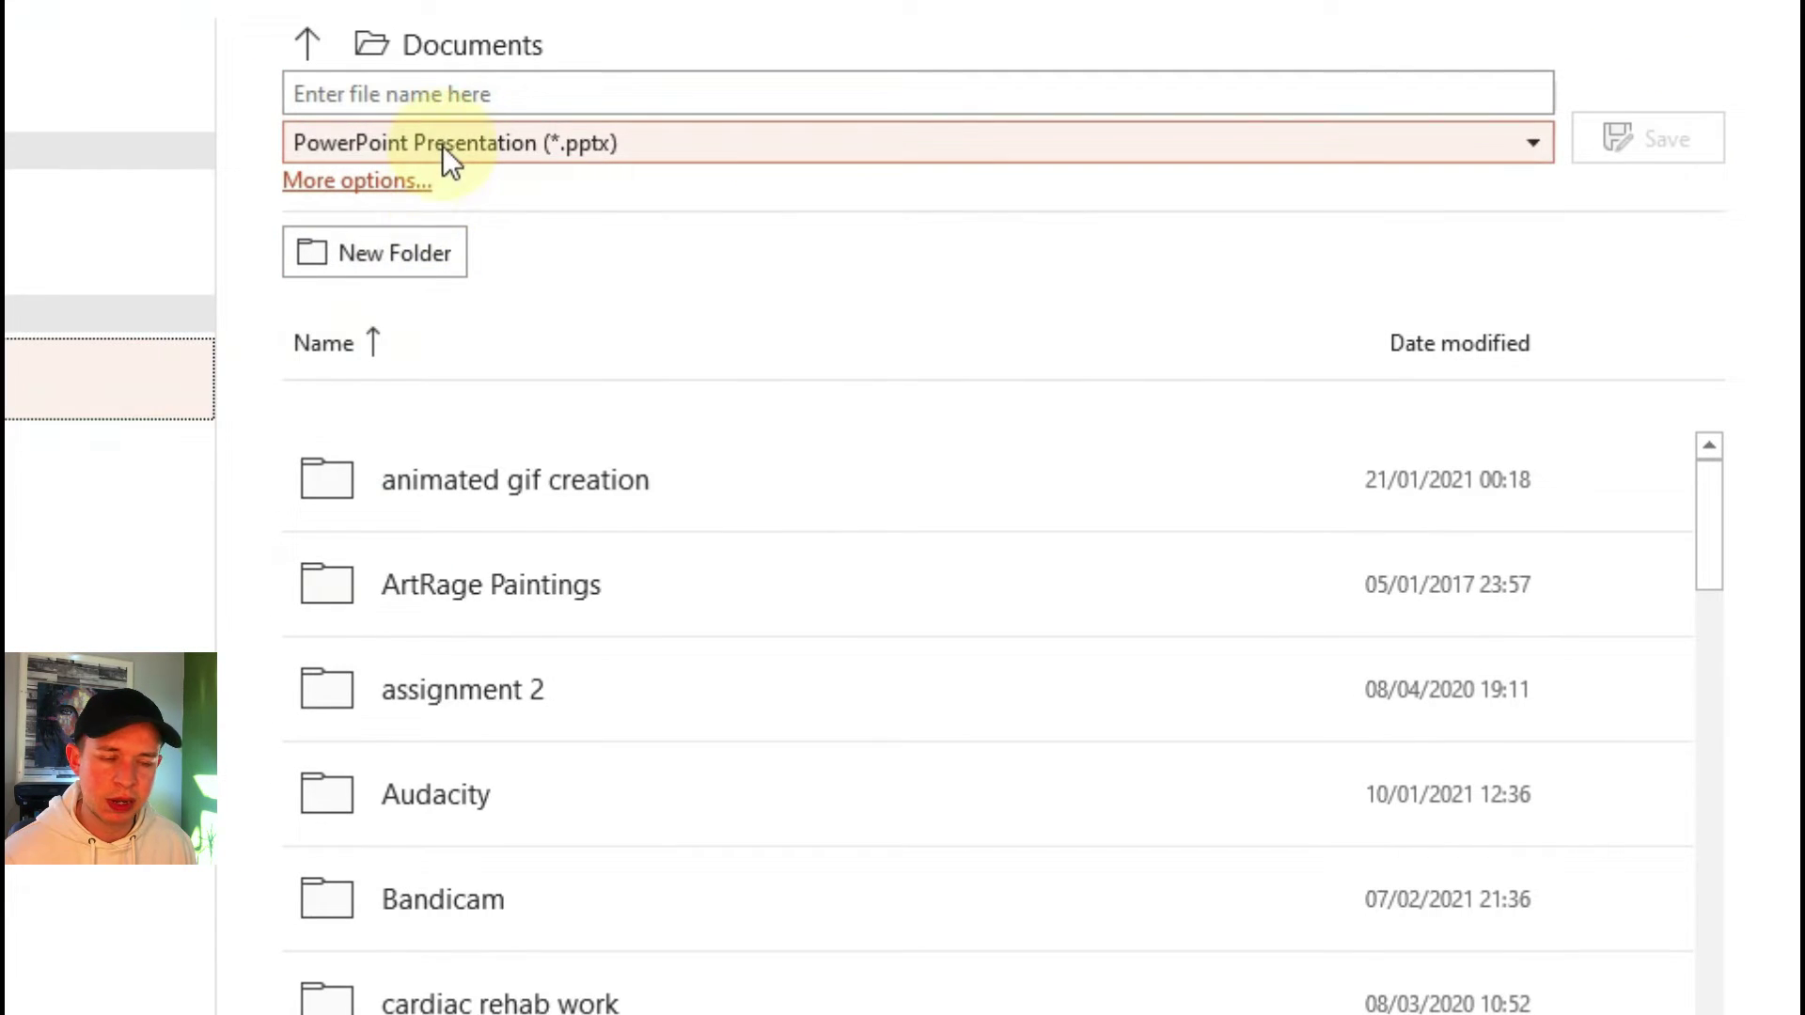
left_click(442, 143)
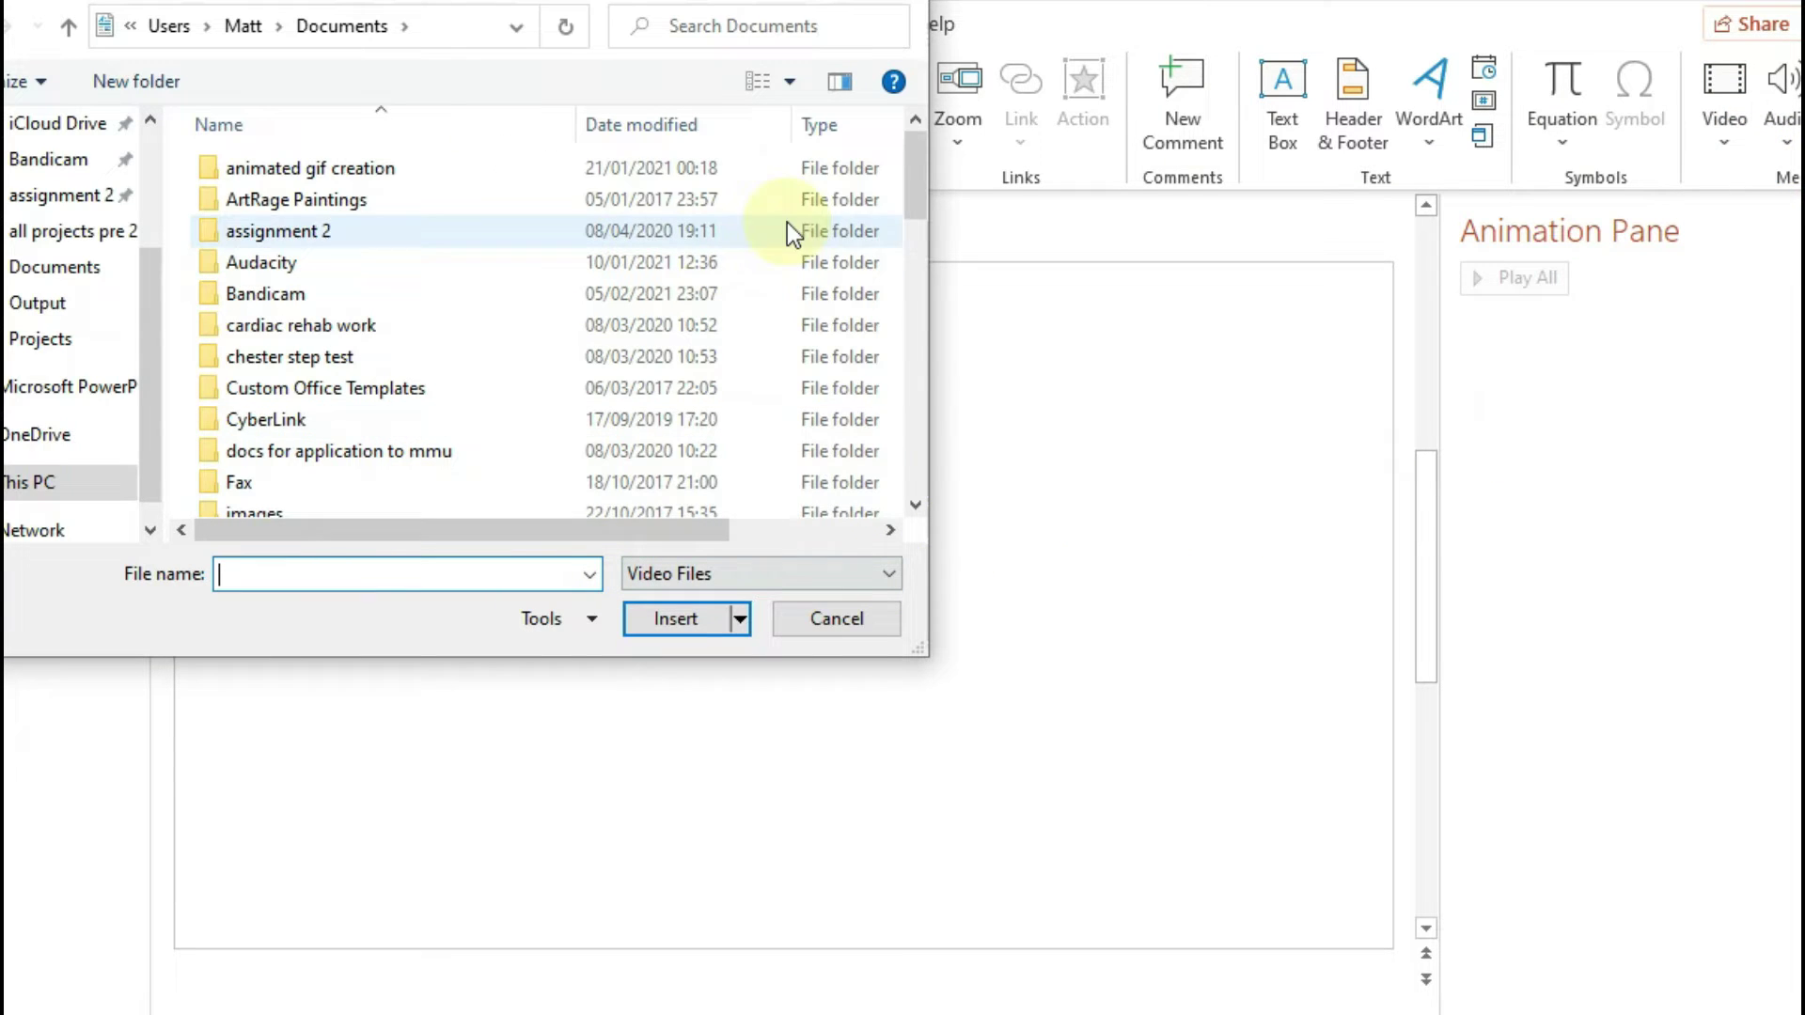
Choose the 'talking mouth' video in Documents and insert it onto the slide.
left_click_drag(910, 168, 917, 509)
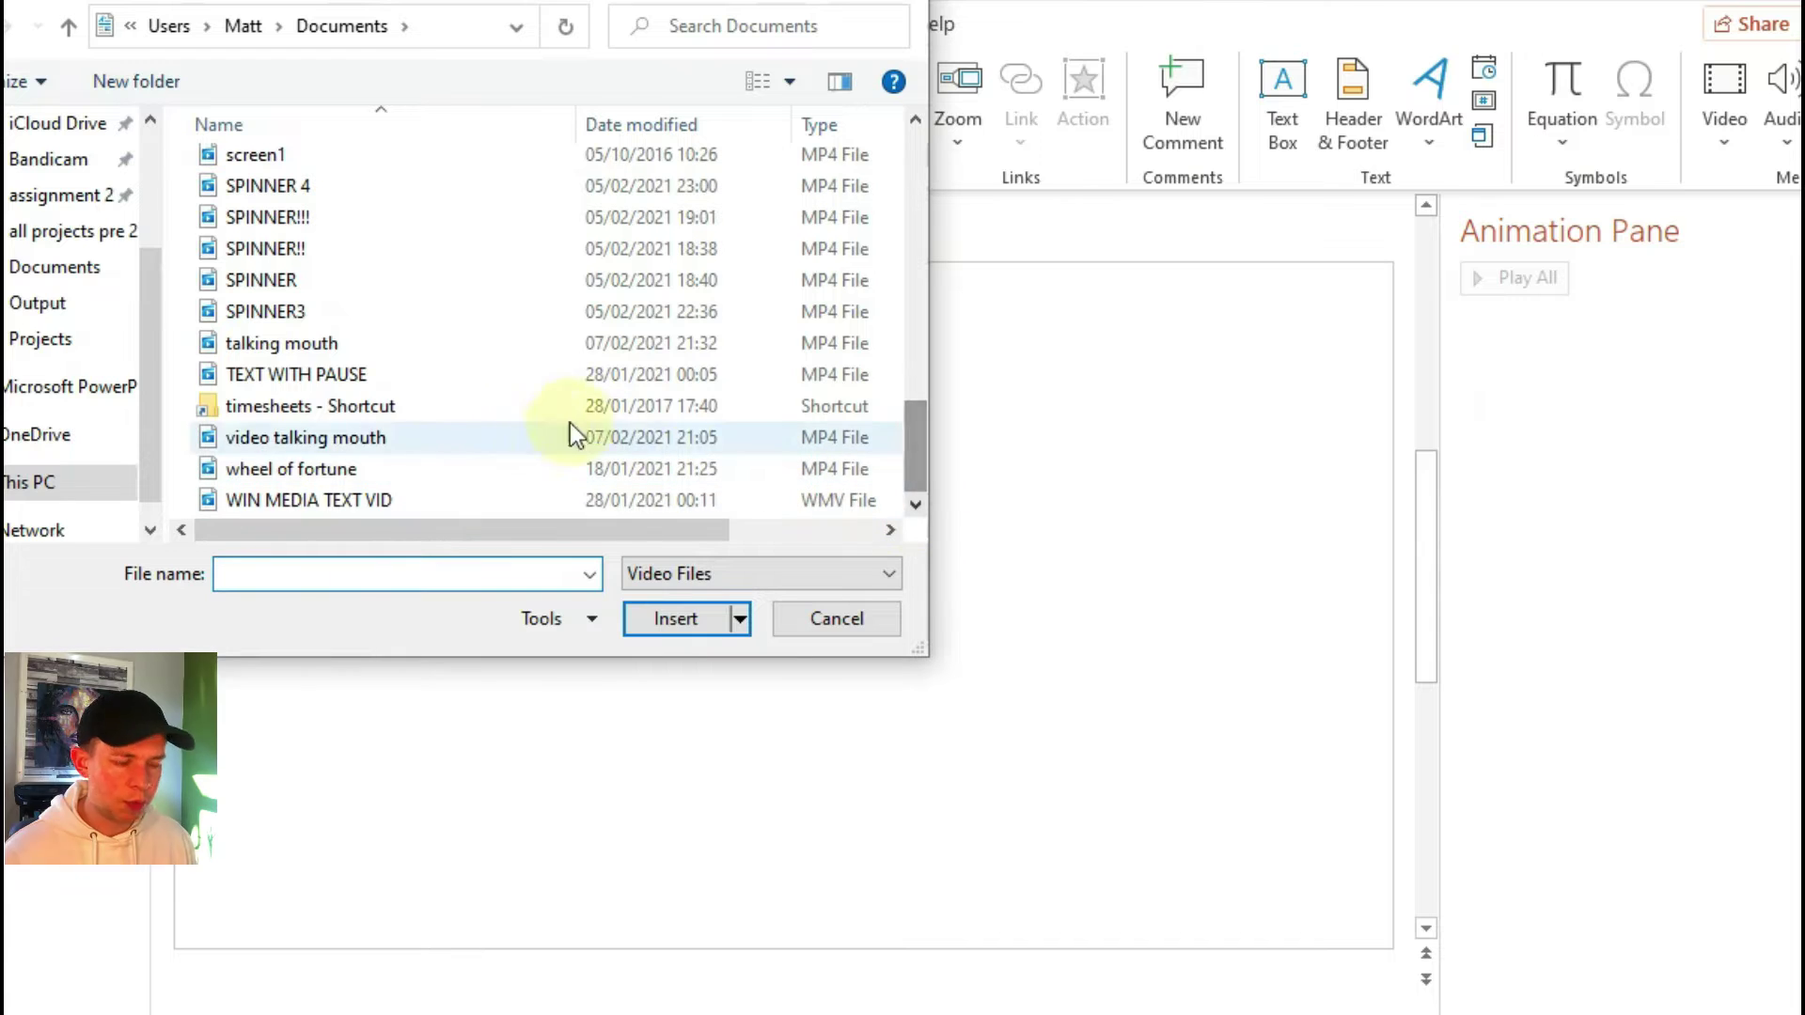
scroll(353, 322, "up", 4)
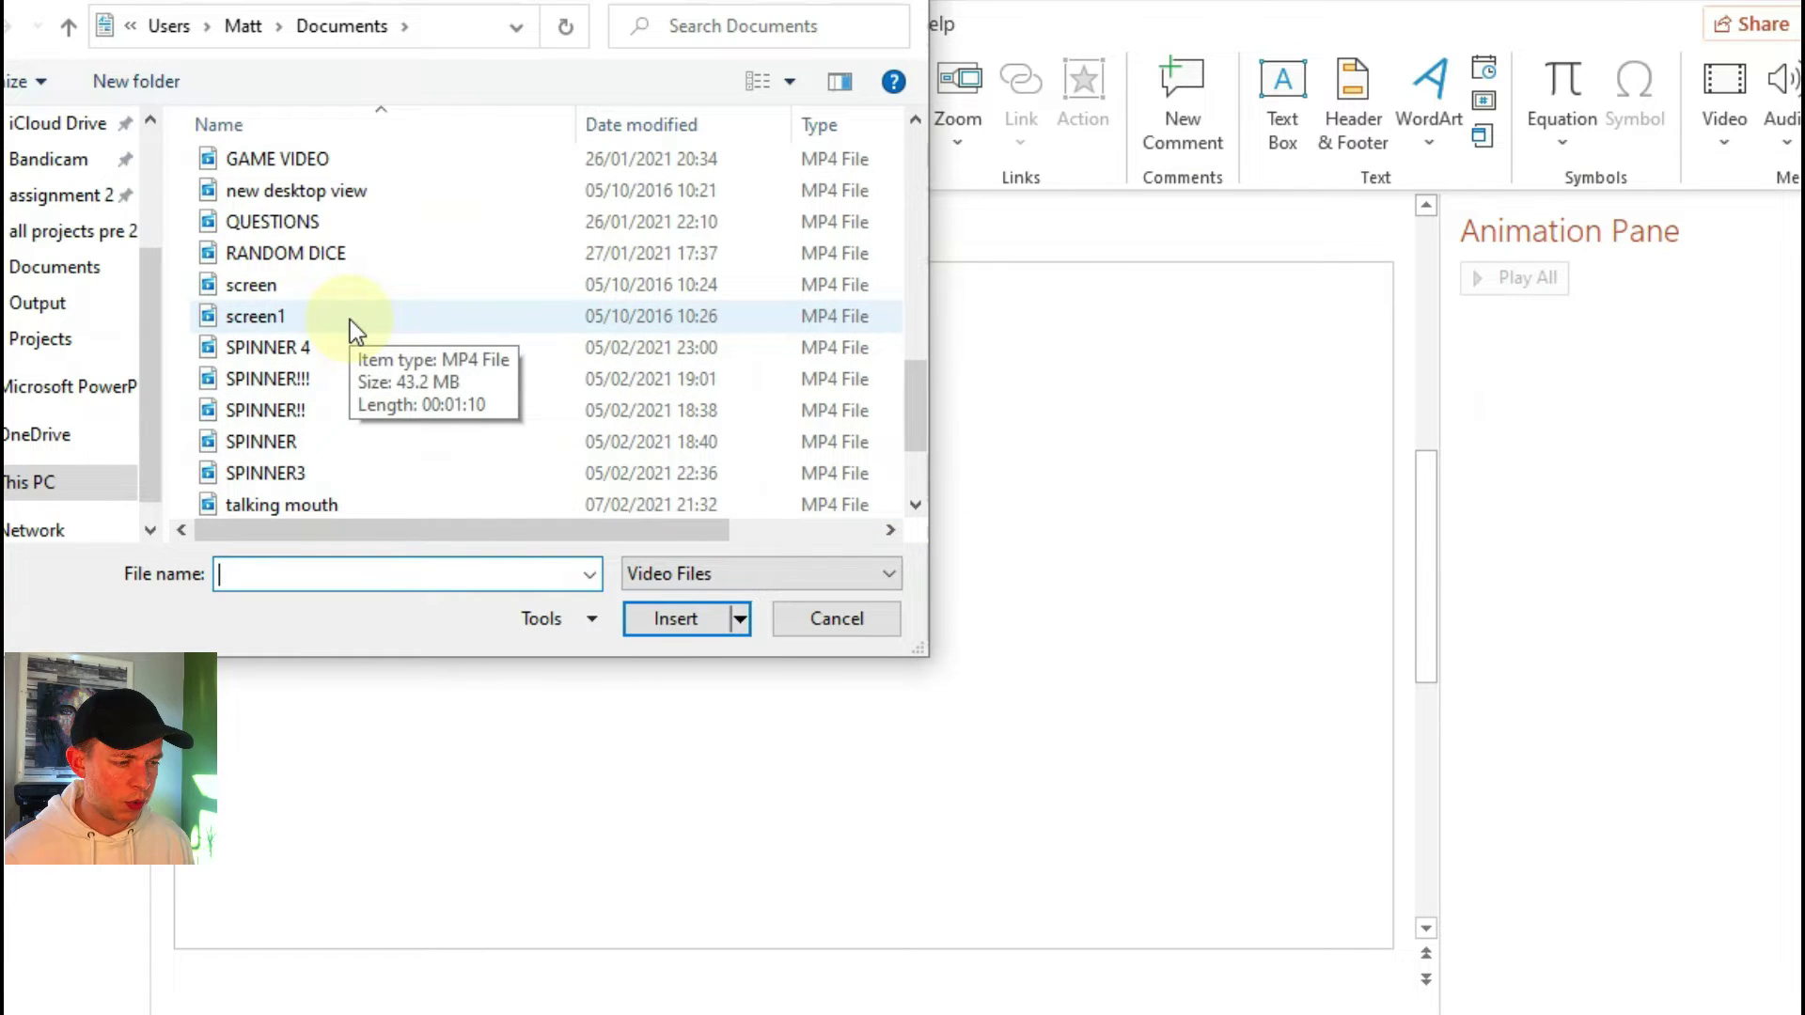
scroll(349, 323, "down", 4)
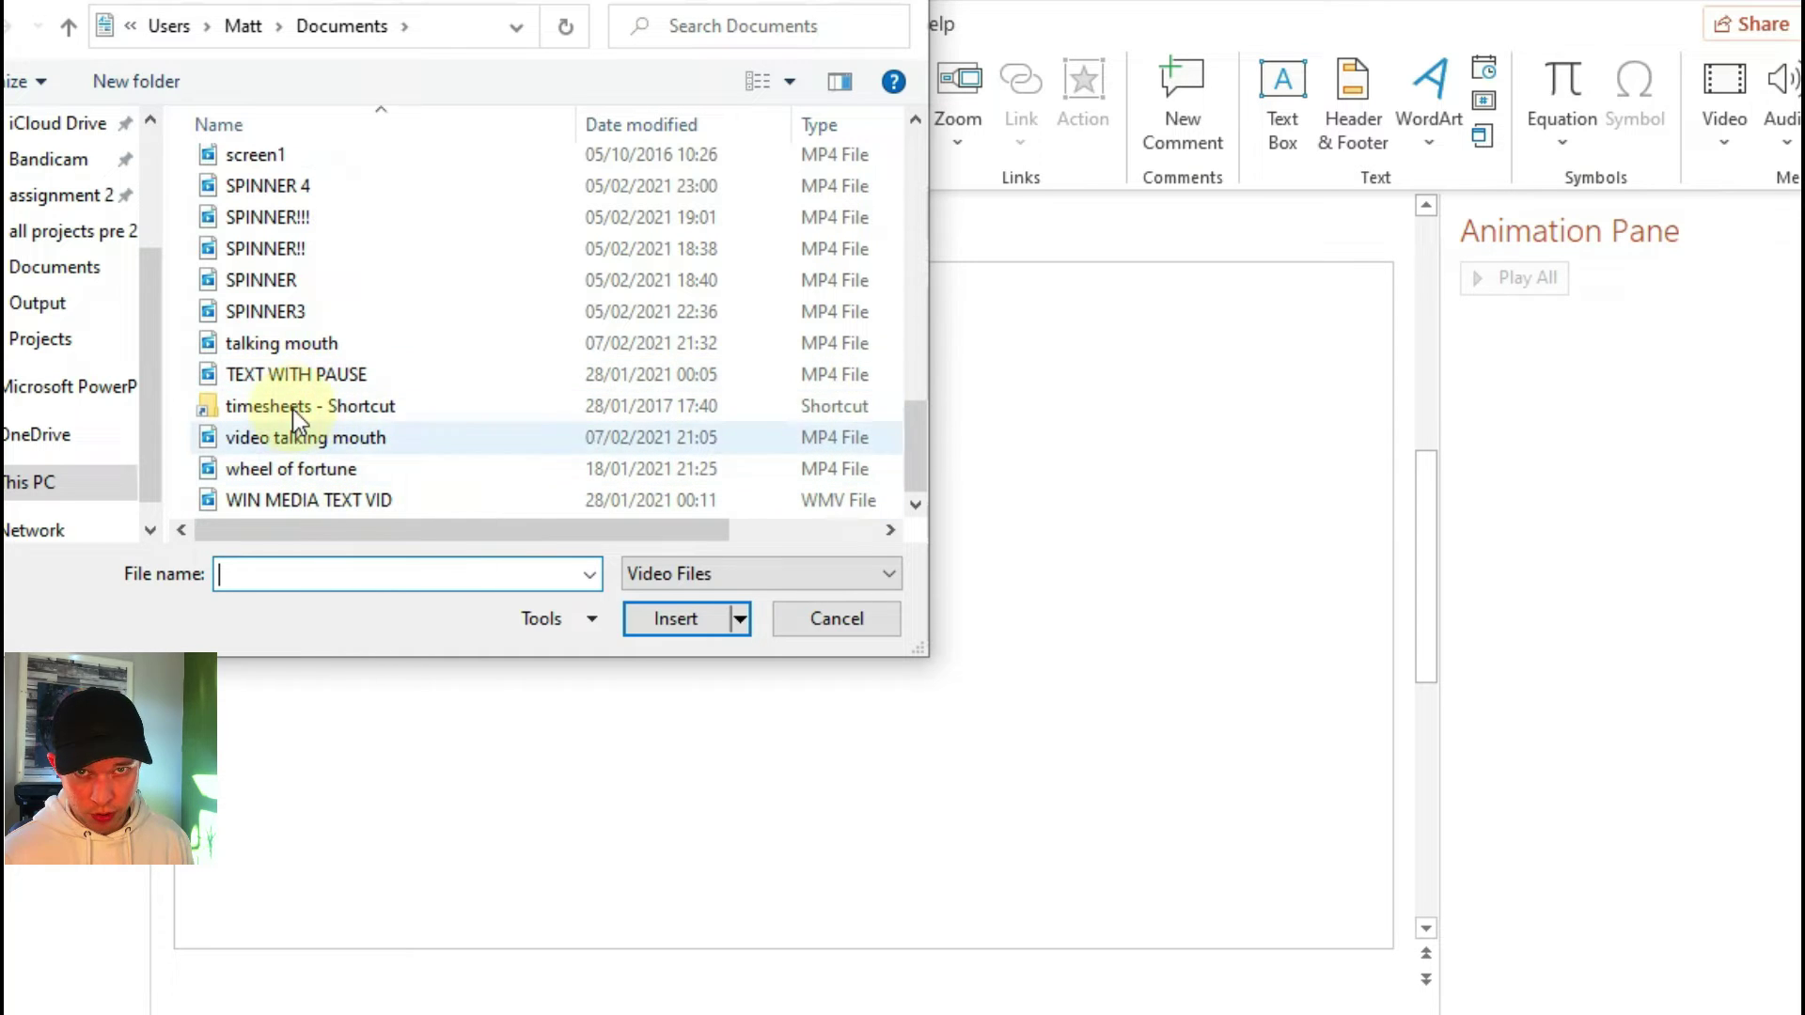
left_click(292, 343)
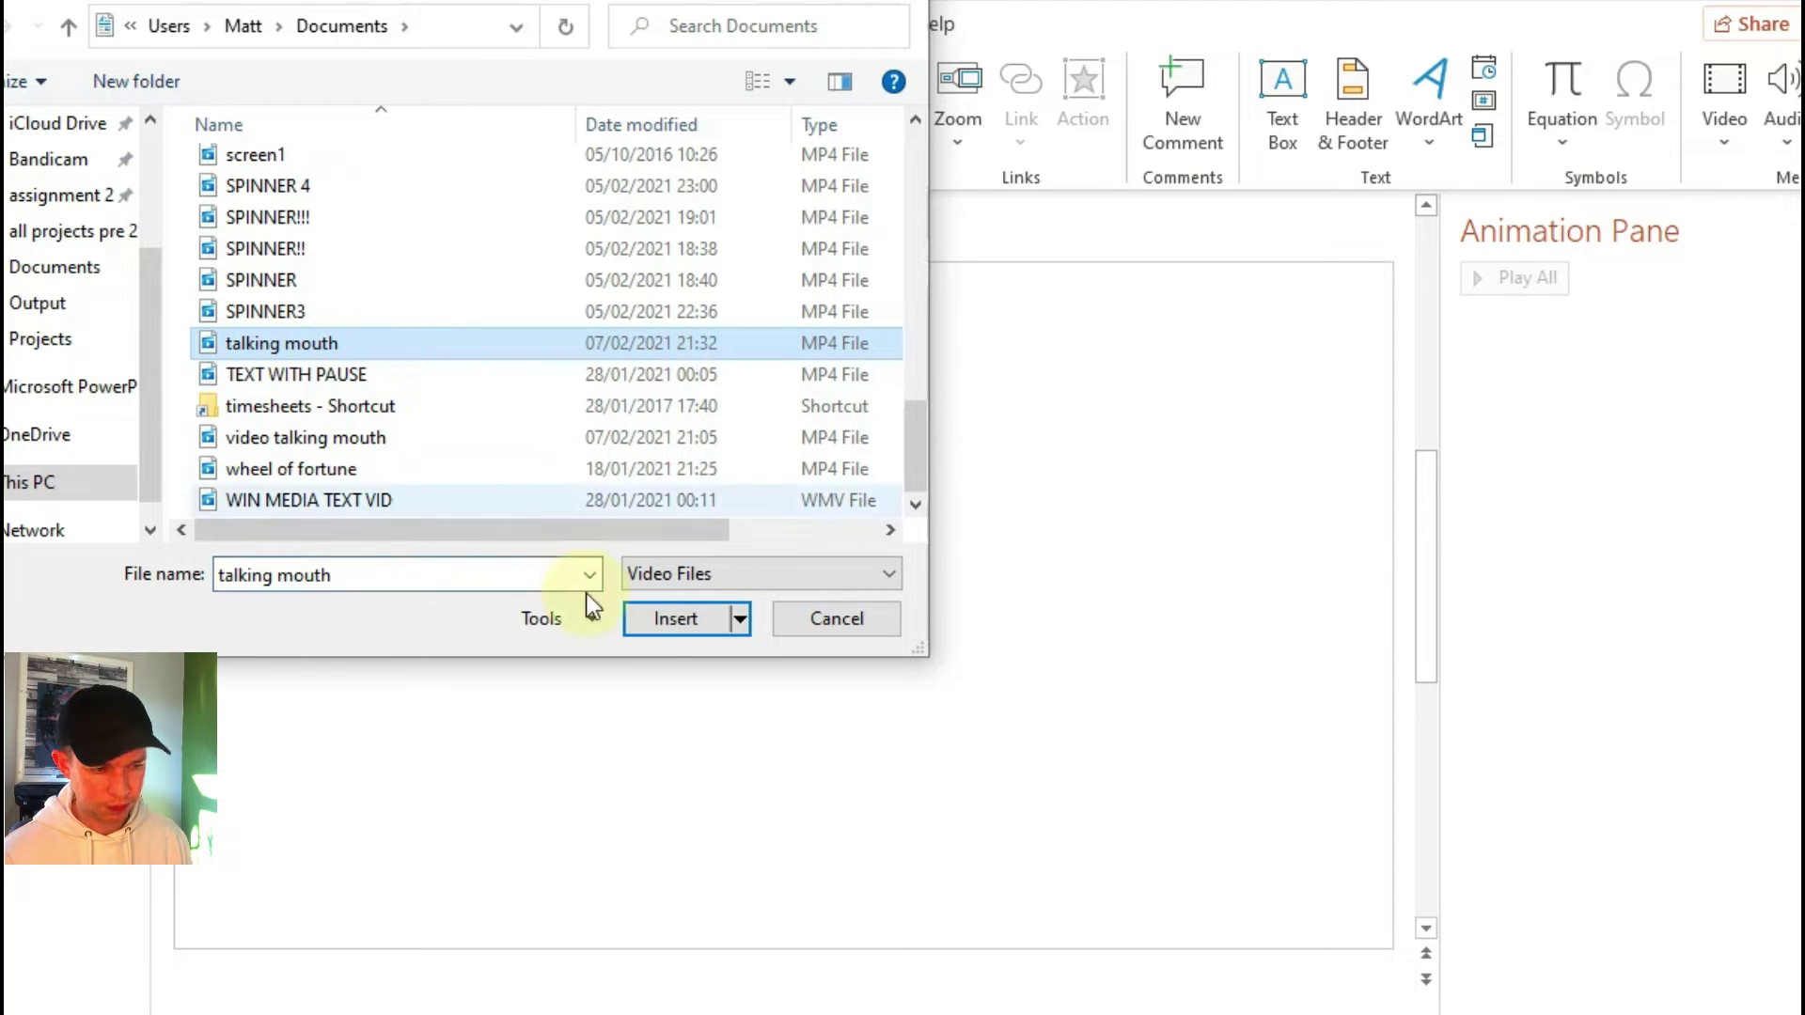
left_click(658, 616)
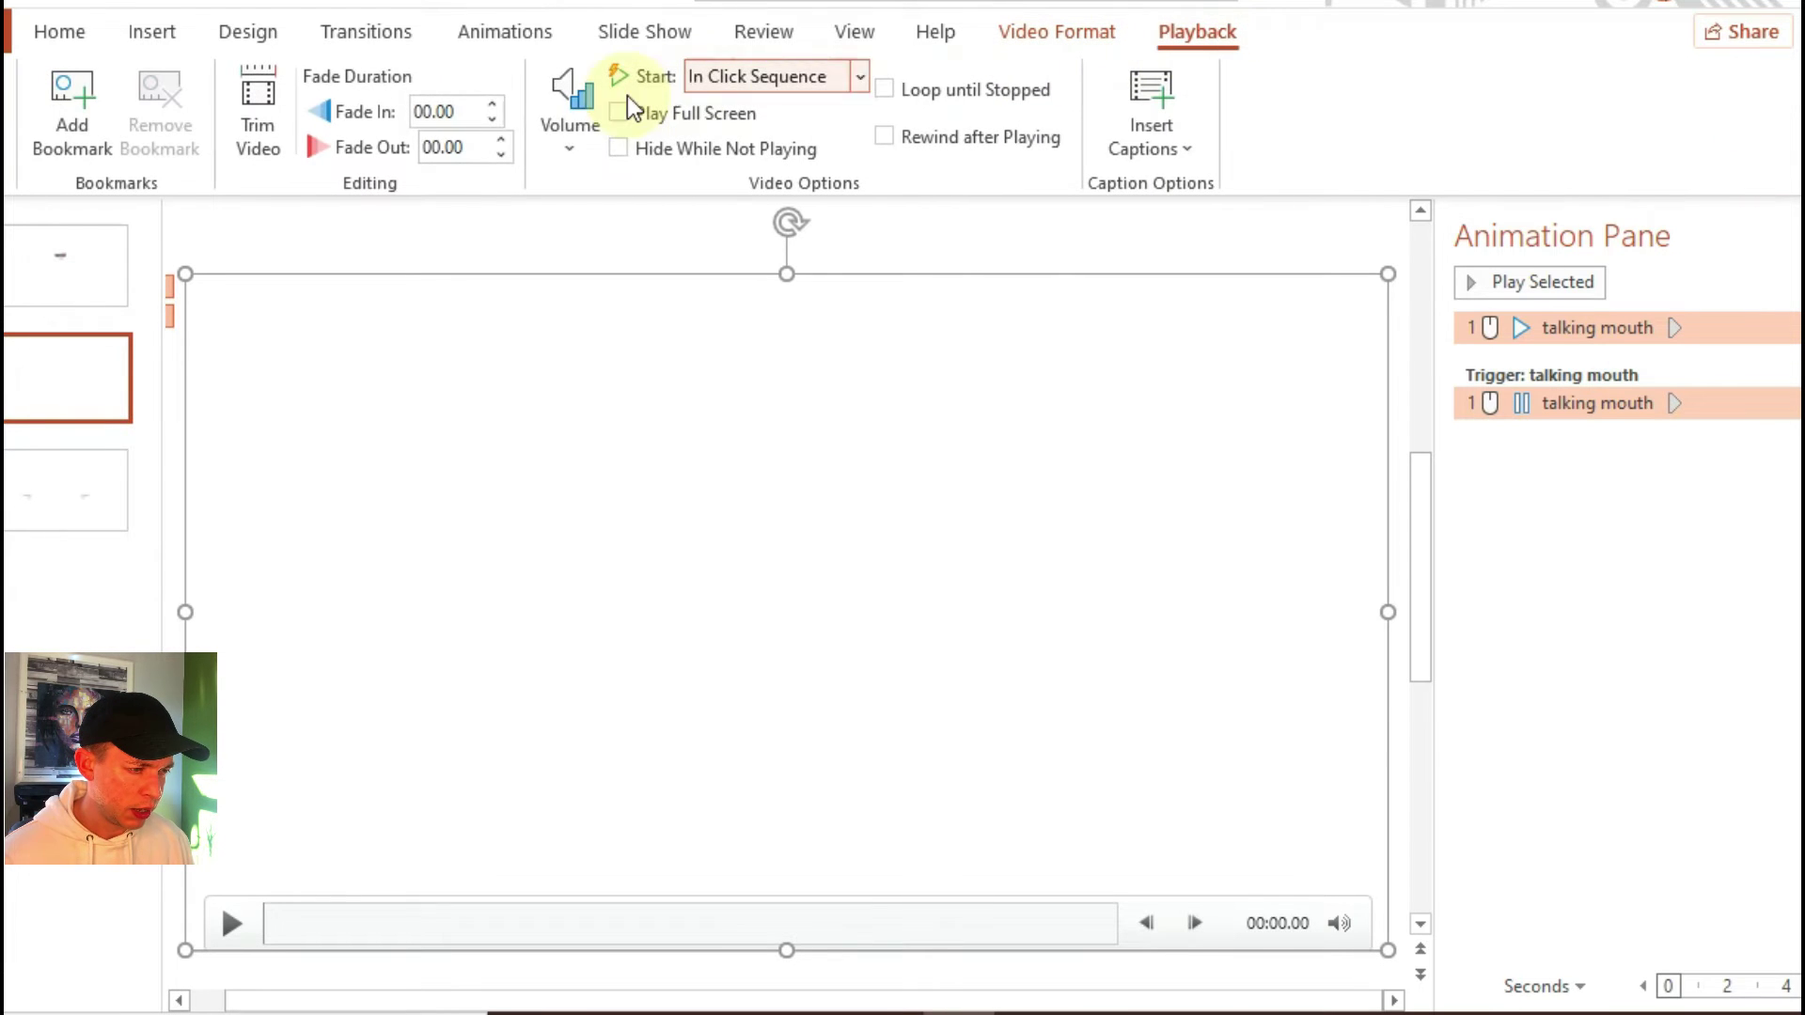
Turn on Loop until Stopped and trim the video to 00:00.274–00:04.664.
left_click(891, 88)
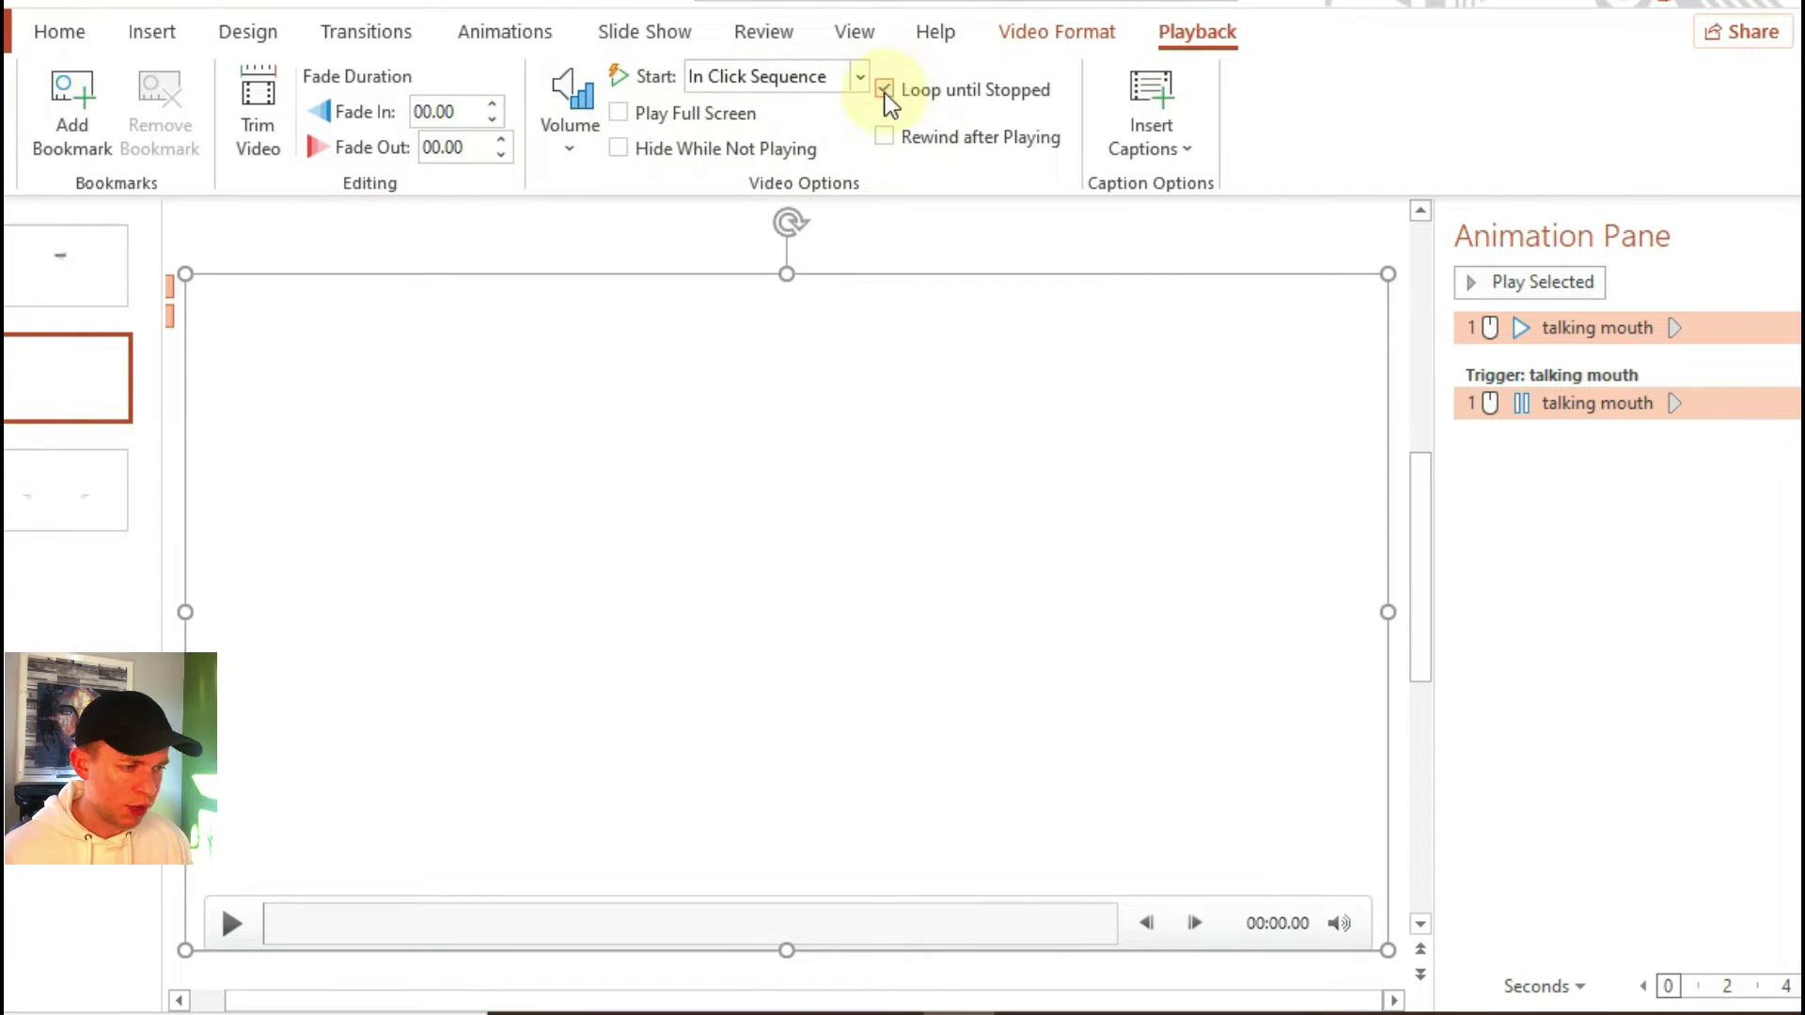
left_click(262, 128)
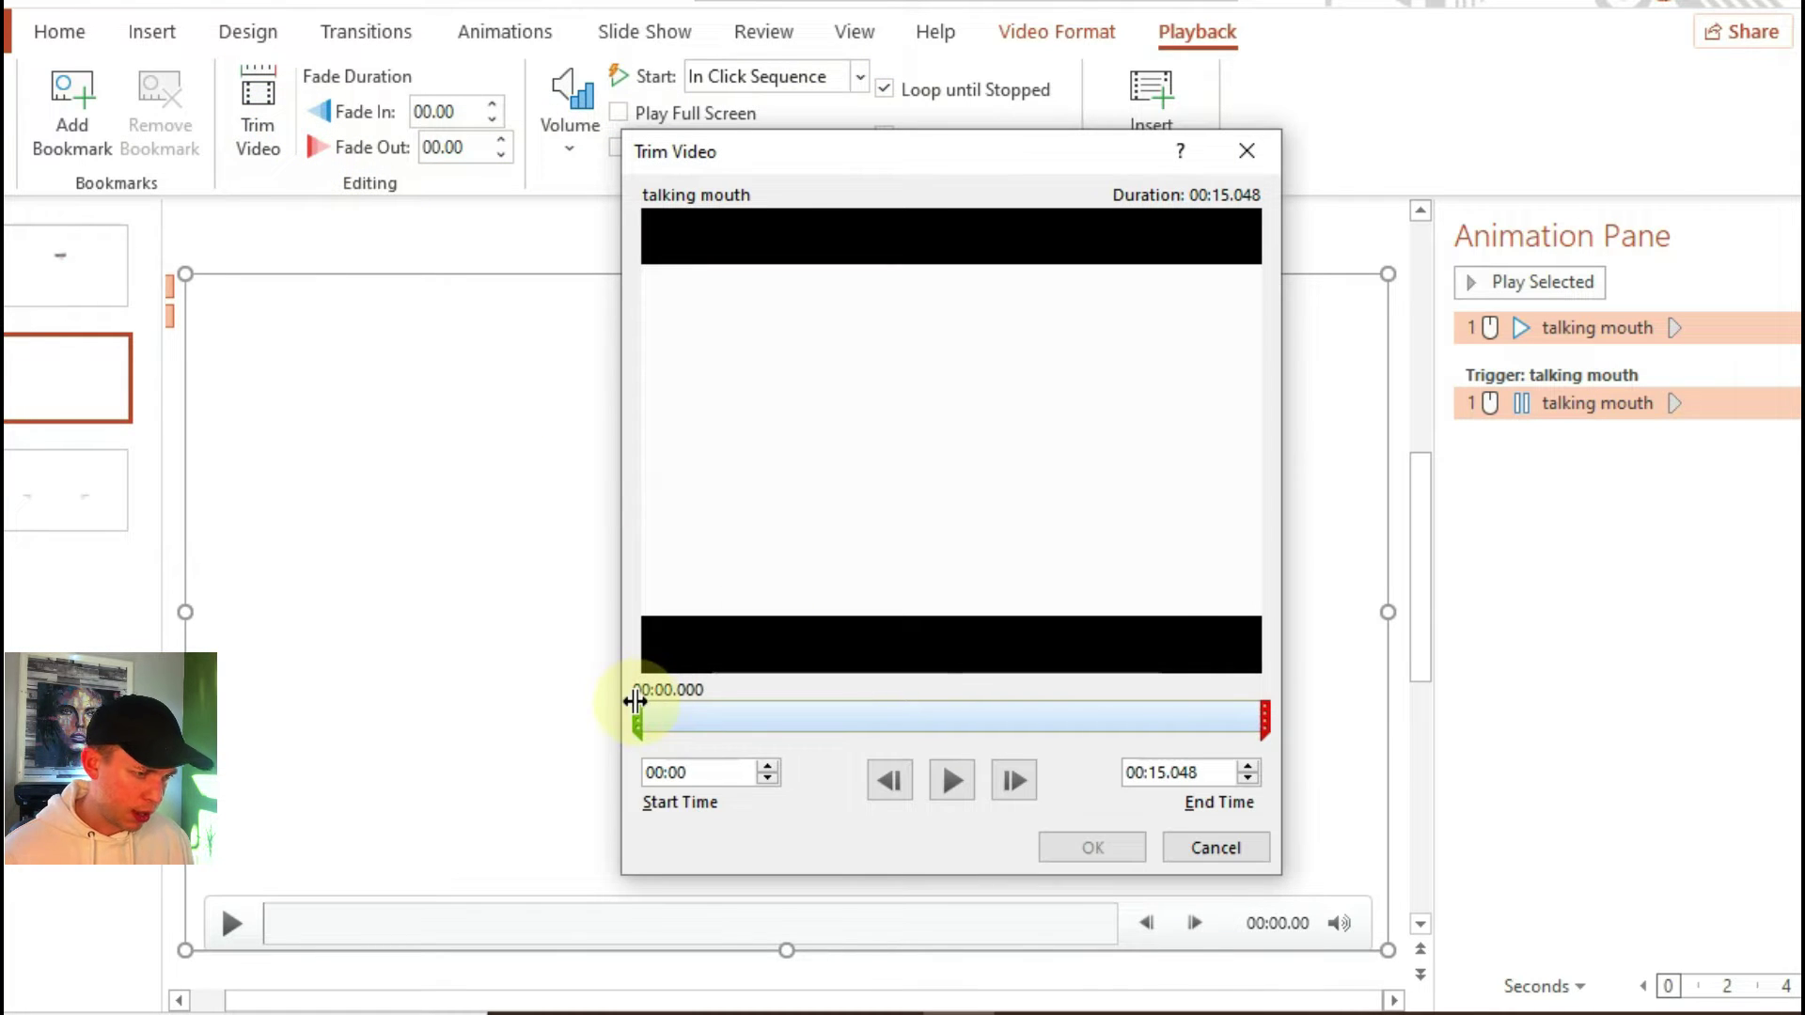
left_click_drag(635, 701, 654, 705)
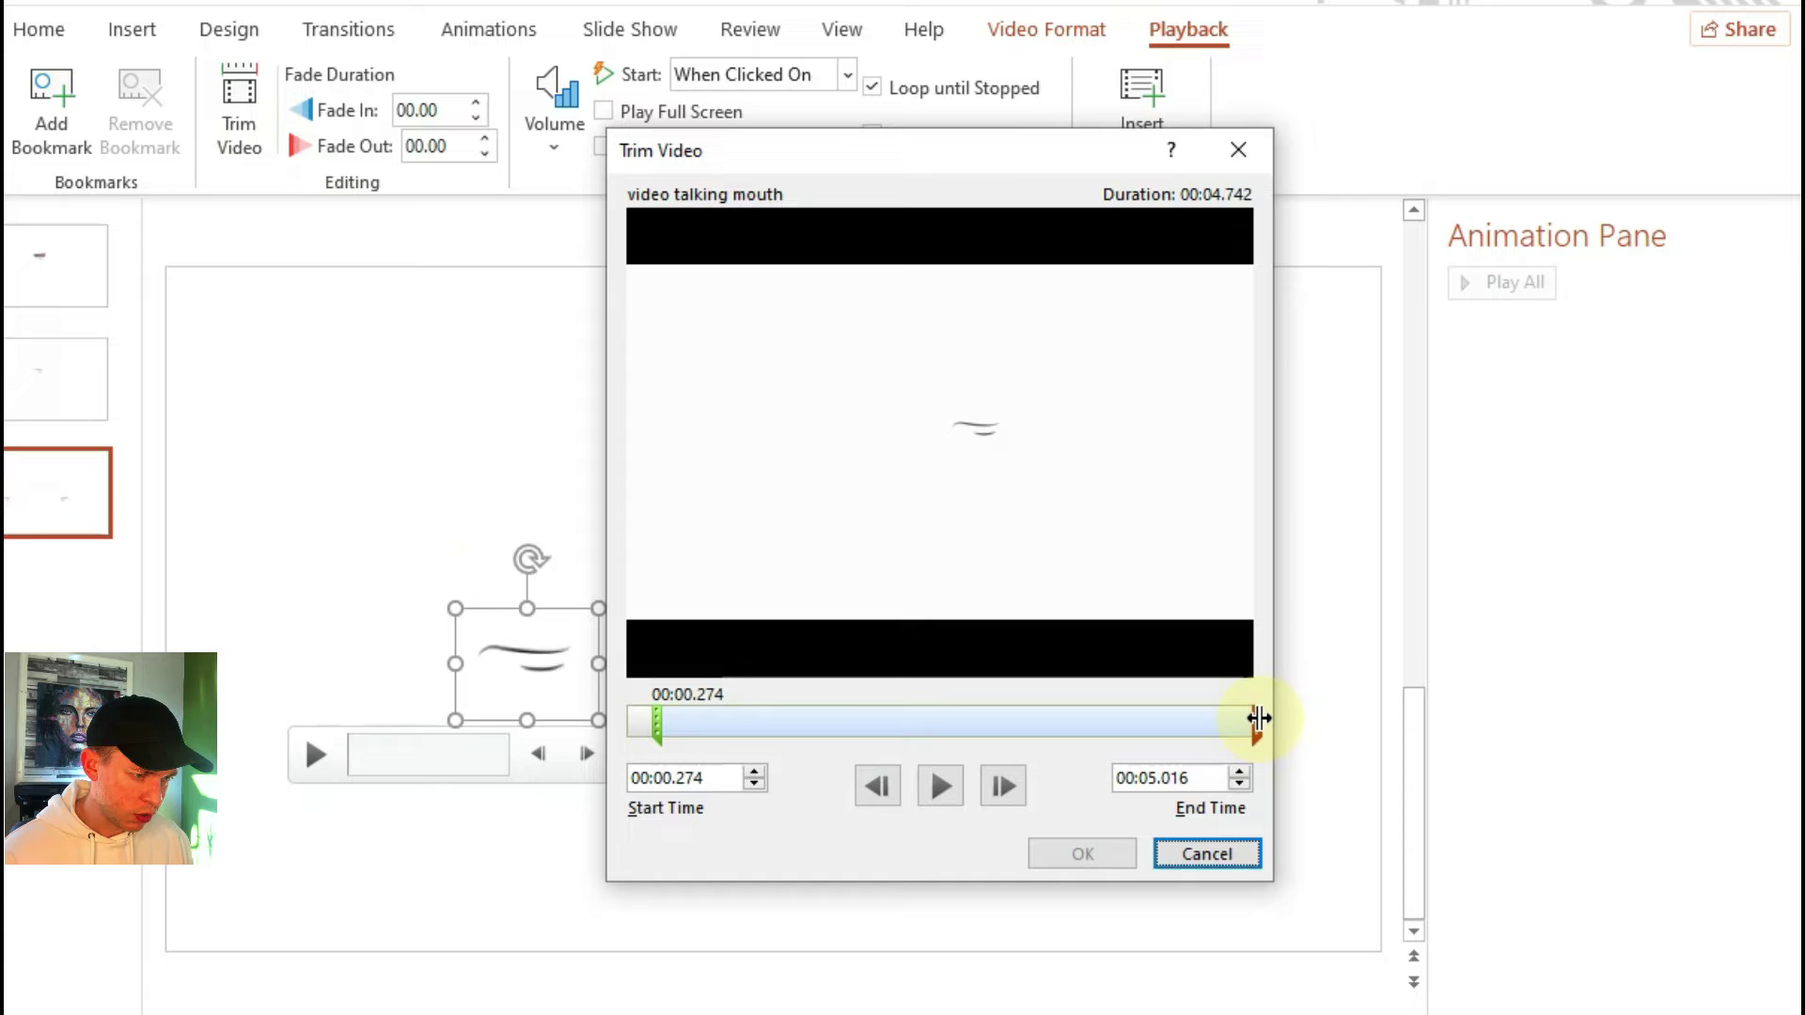
left_click_drag(1258, 717, 1213, 729)
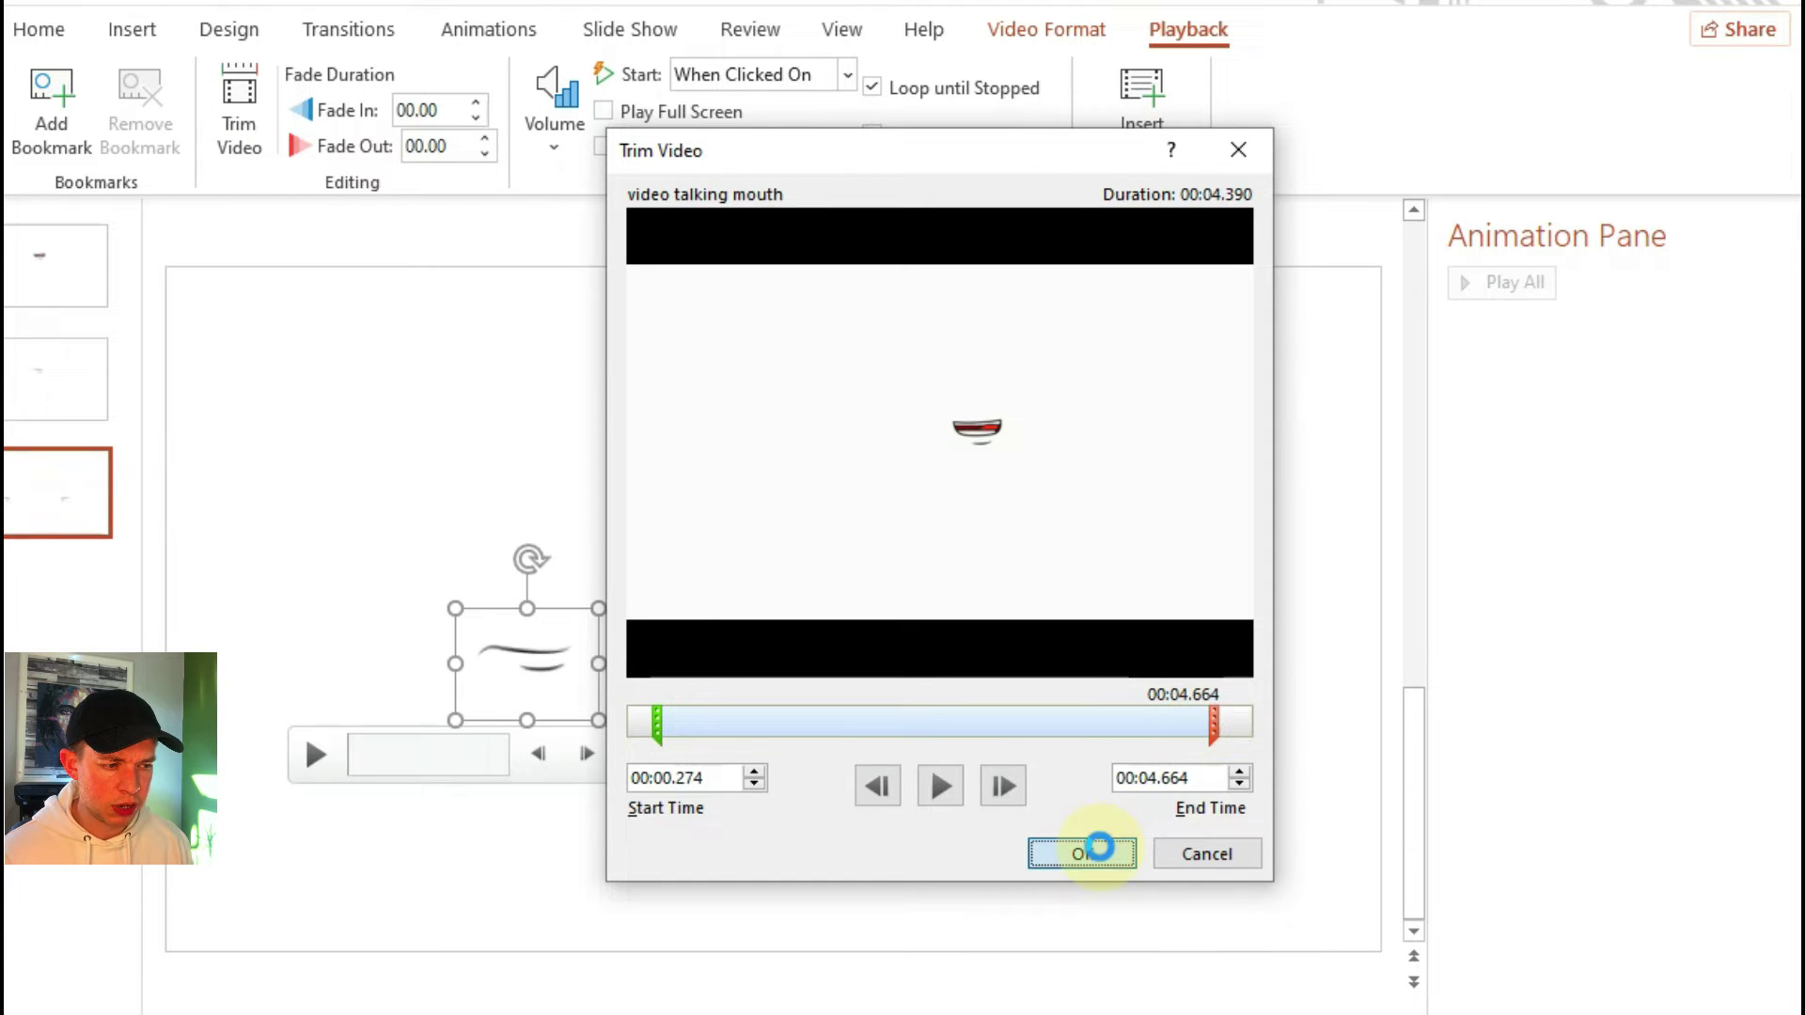
left_click(1098, 849)
left_click(720, 524)
left_click(564, 602)
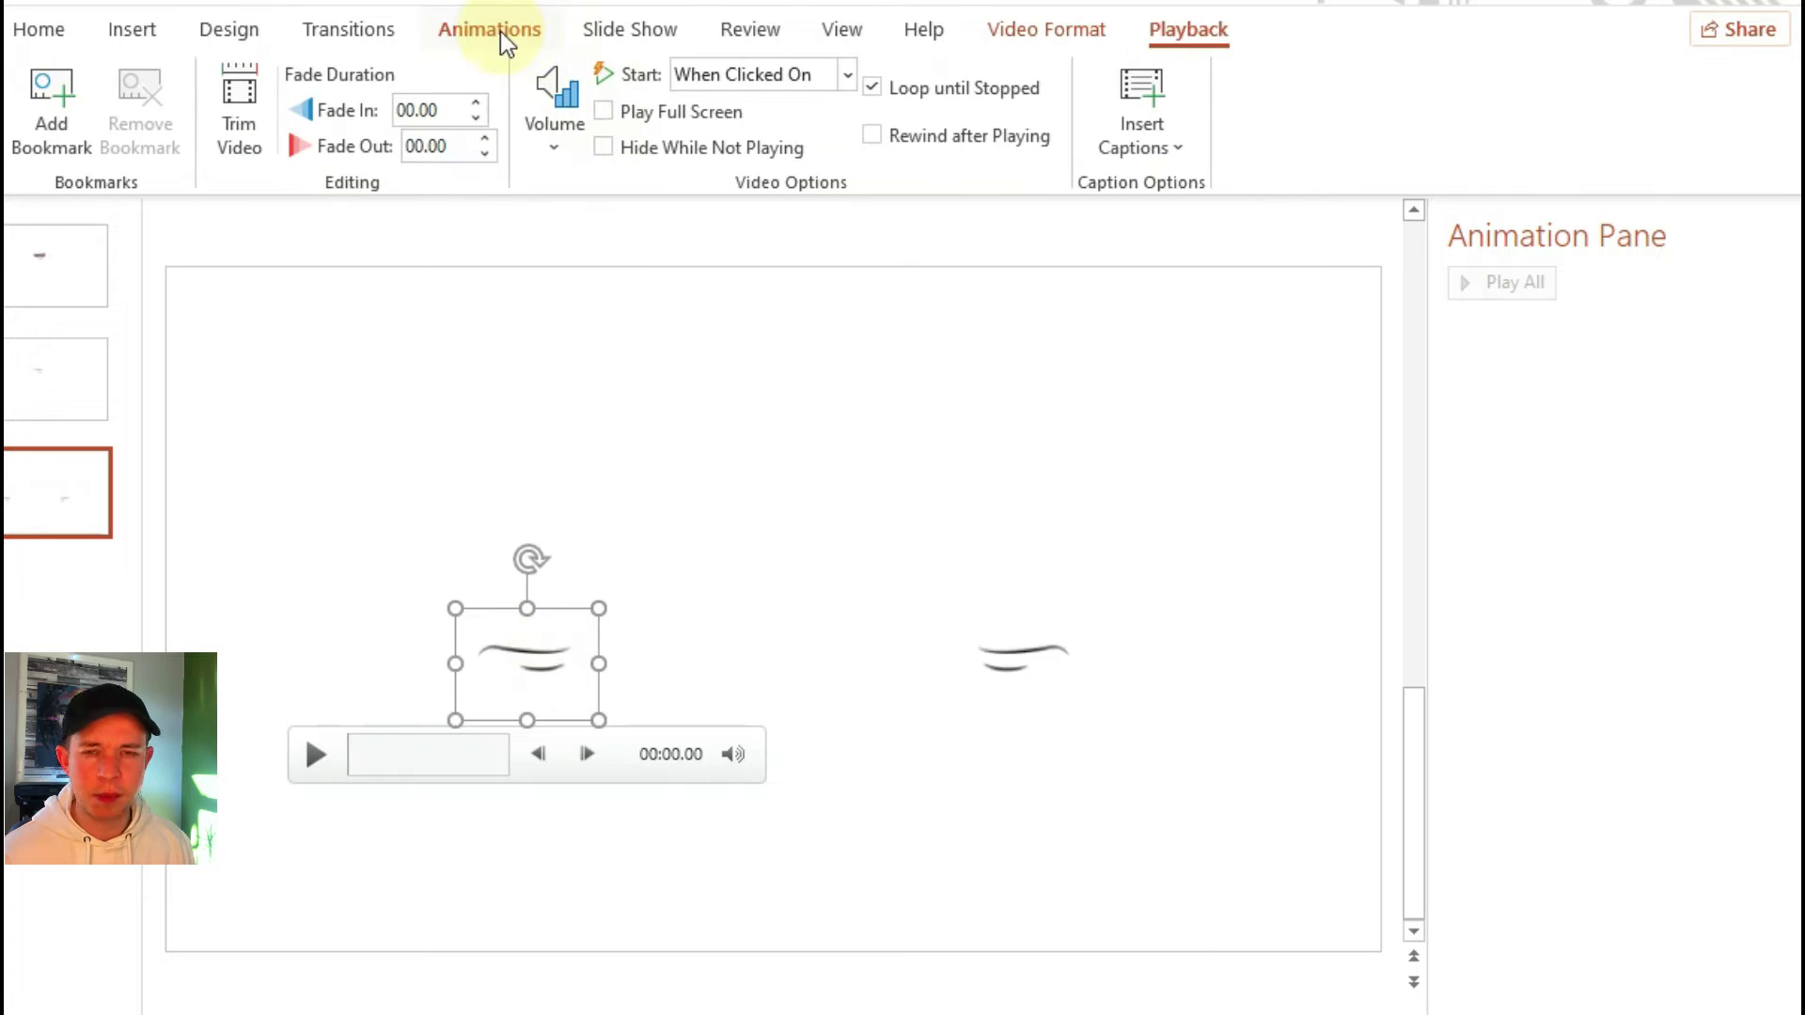
On slide 2, crop the large talking mouth video in from its bottom-right corner.
left_click(87, 379)
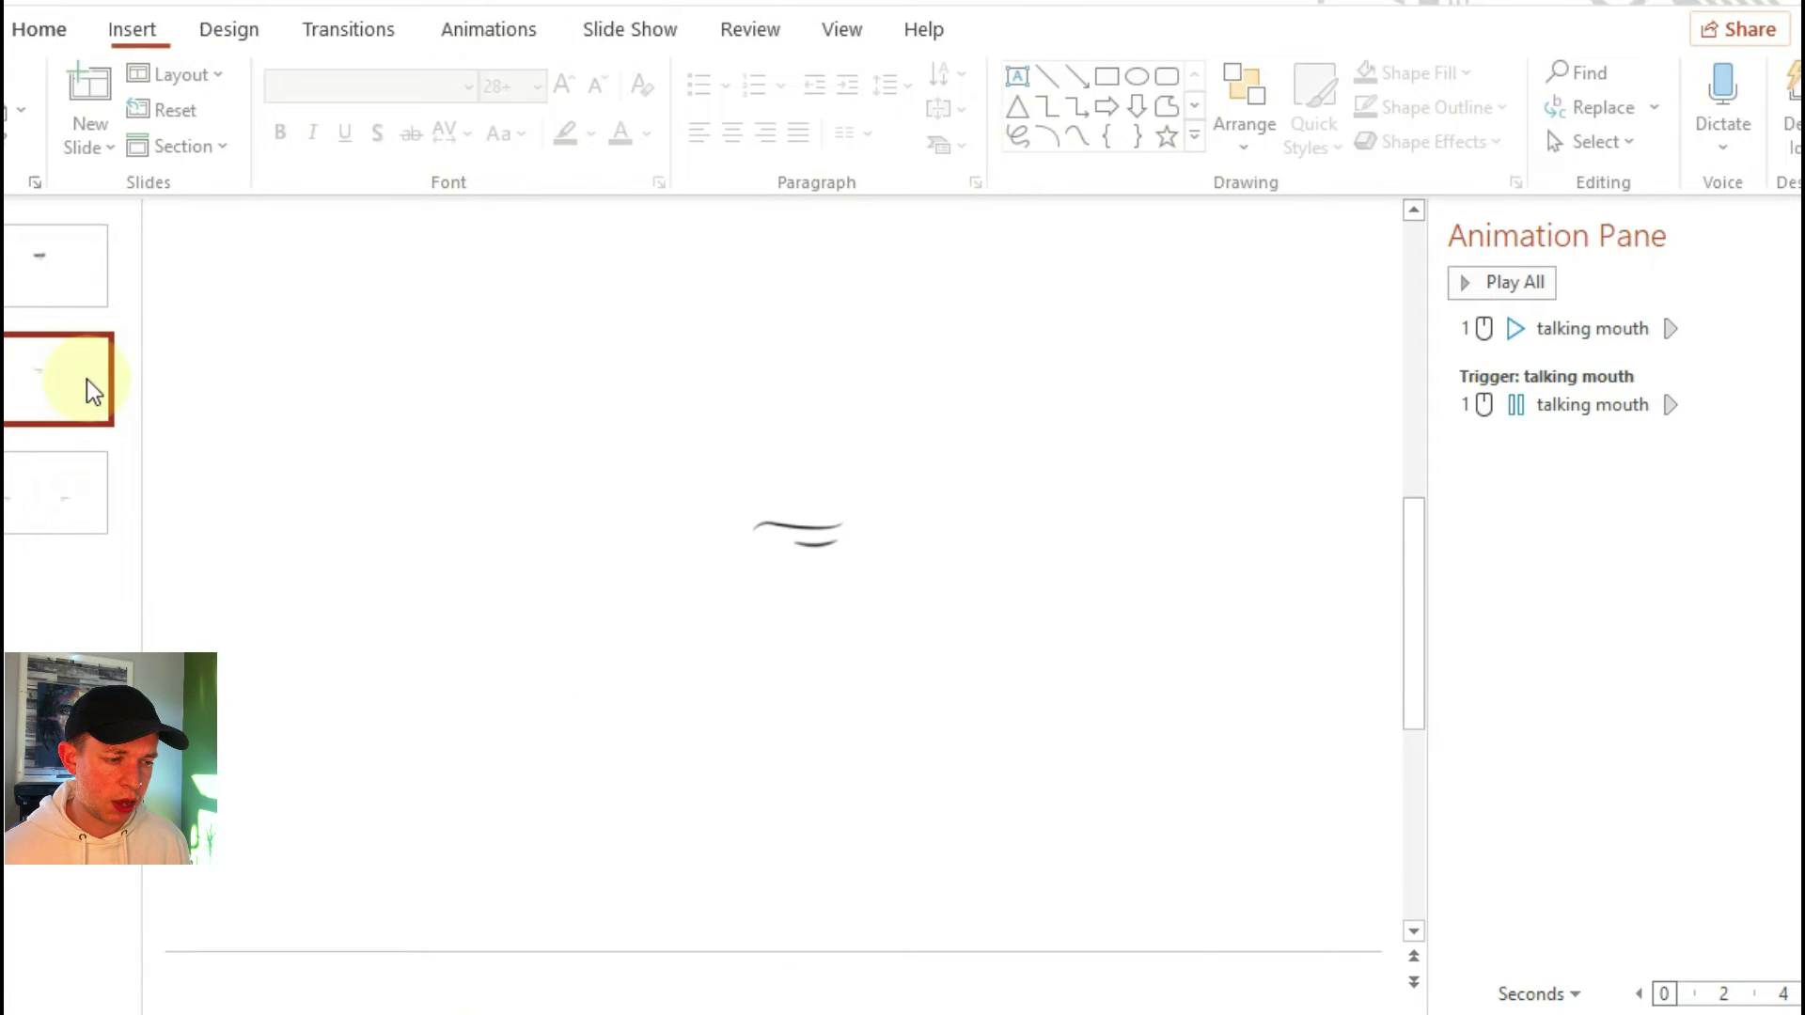
left_click(816, 527)
left_click(1046, 29)
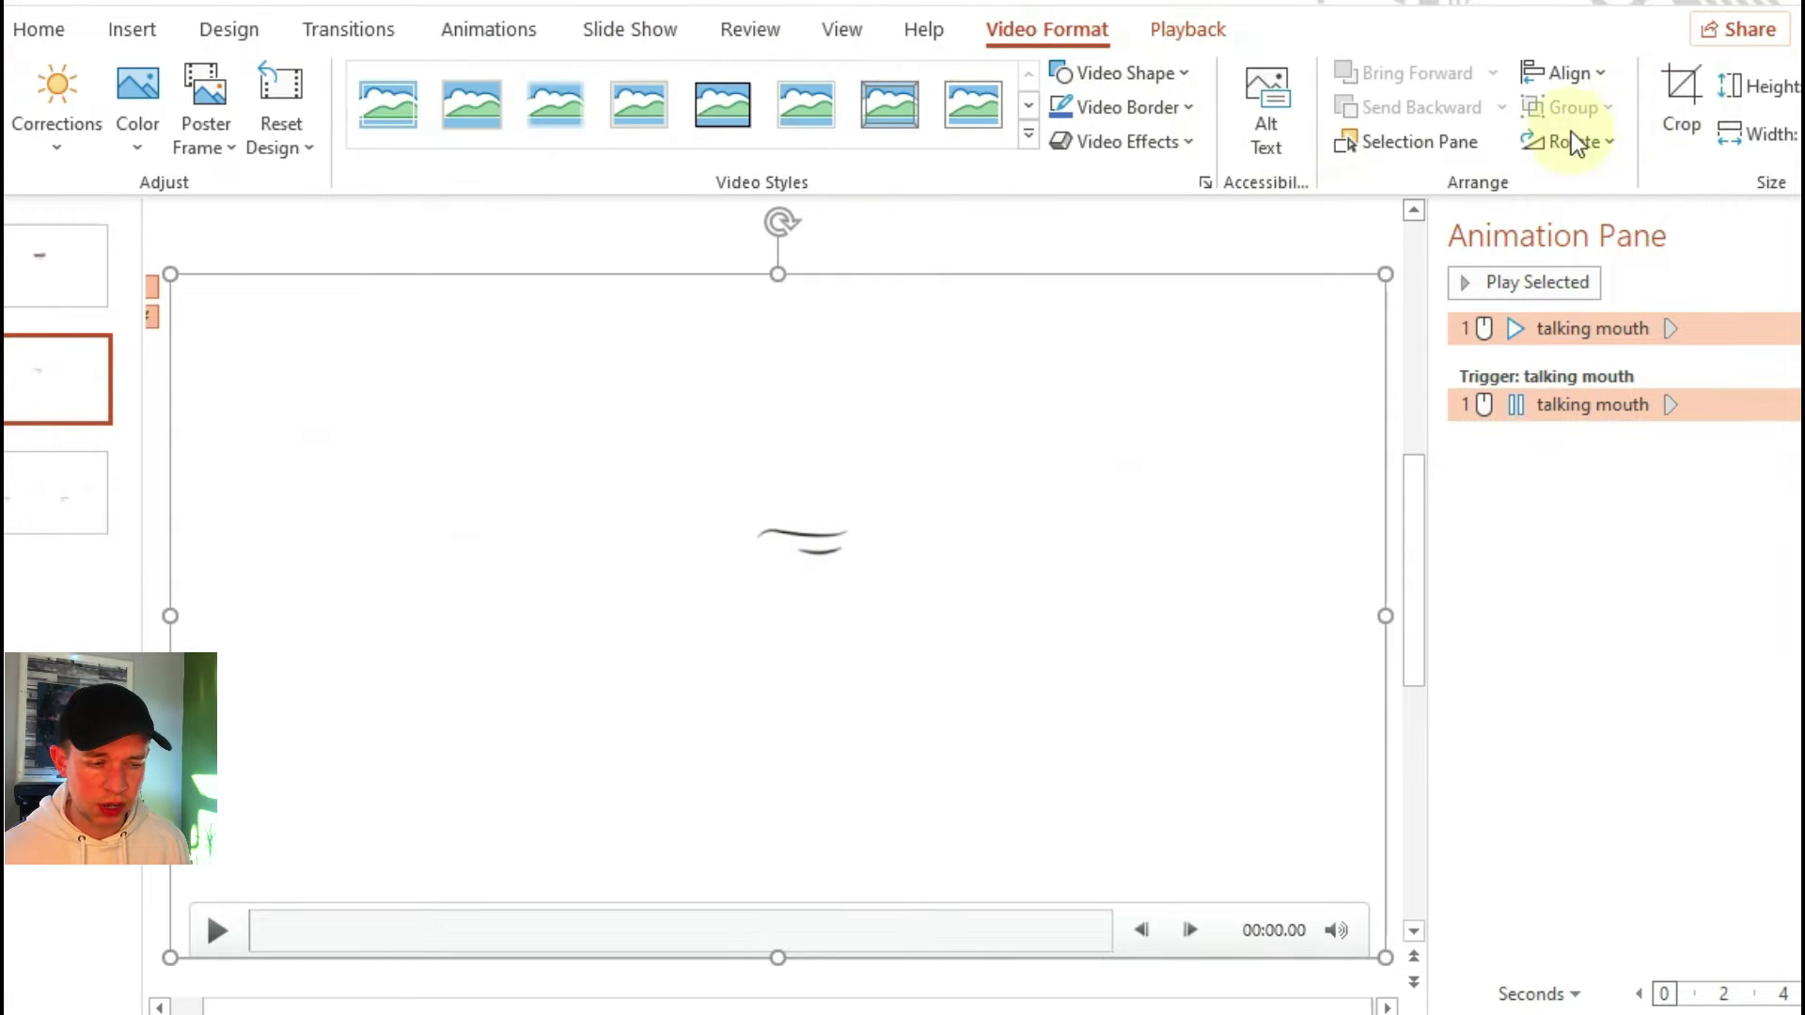
left_click(1682, 108)
left_click_drag(1378, 949, 881, 590)
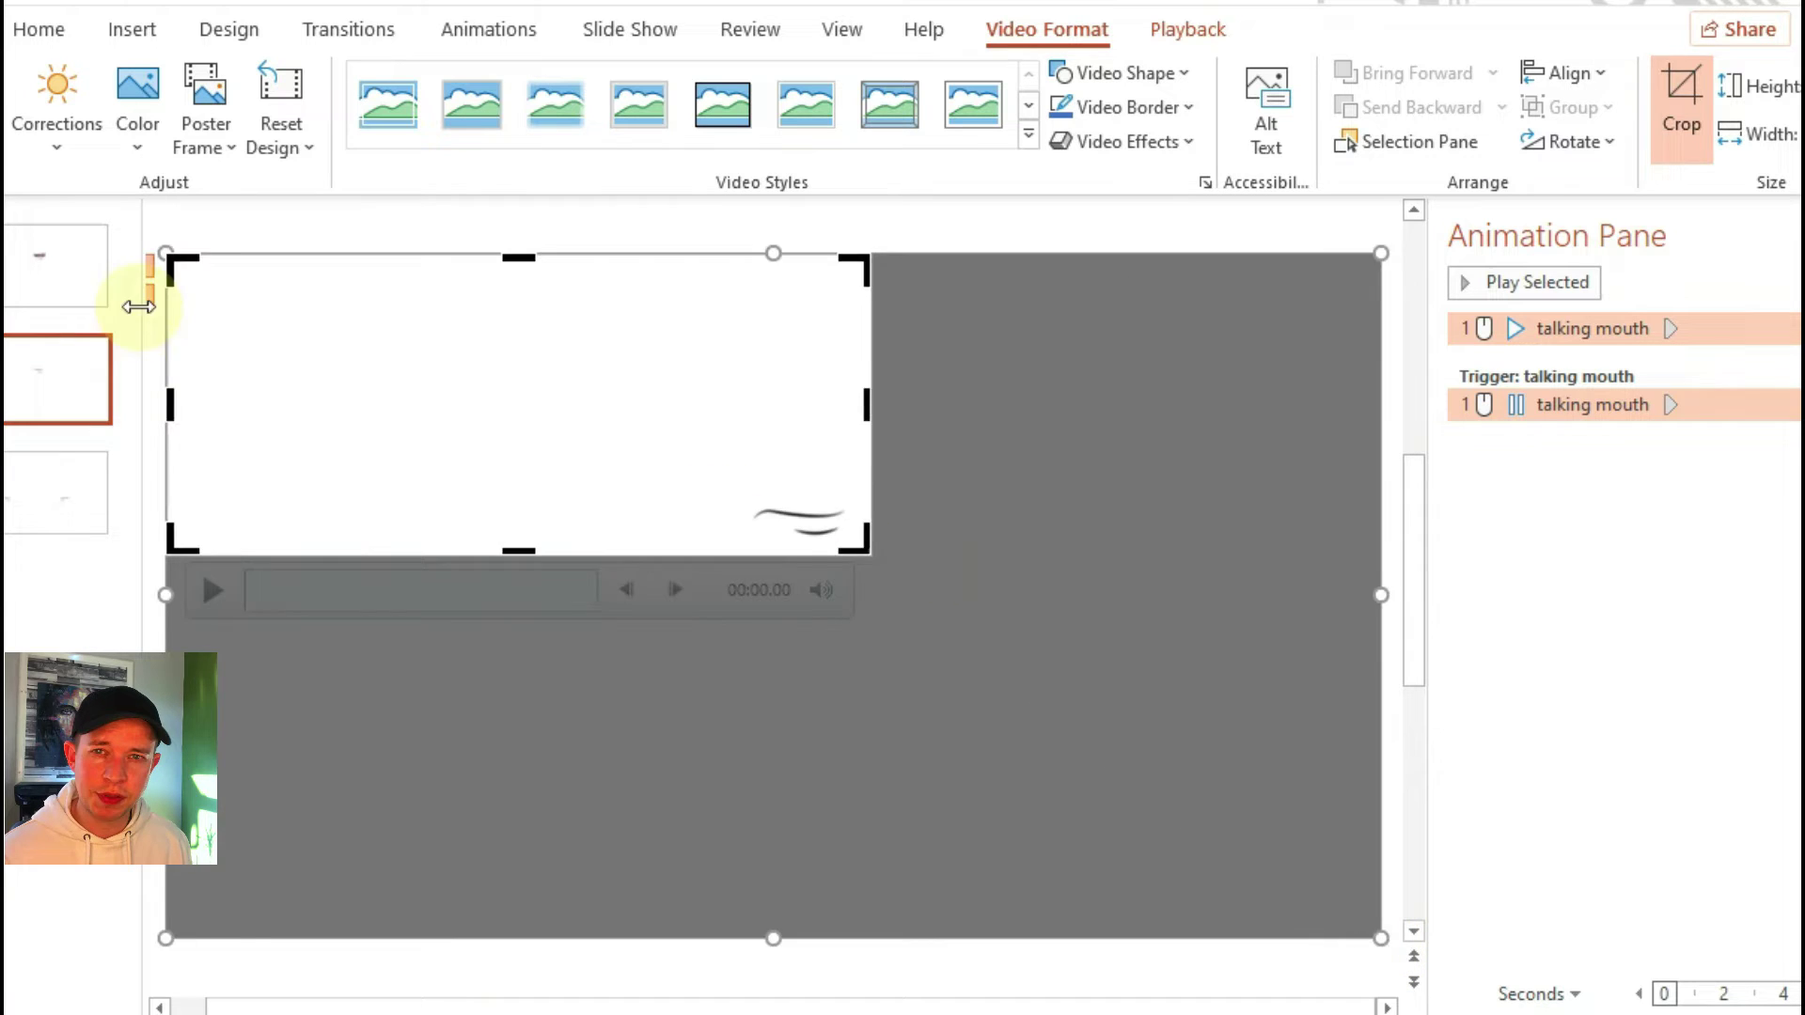
left_click(132, 294)
Move the video and crop it from the top-left to a tight box around the mouth.
left_click(1682, 108)
left_click(314, 226)
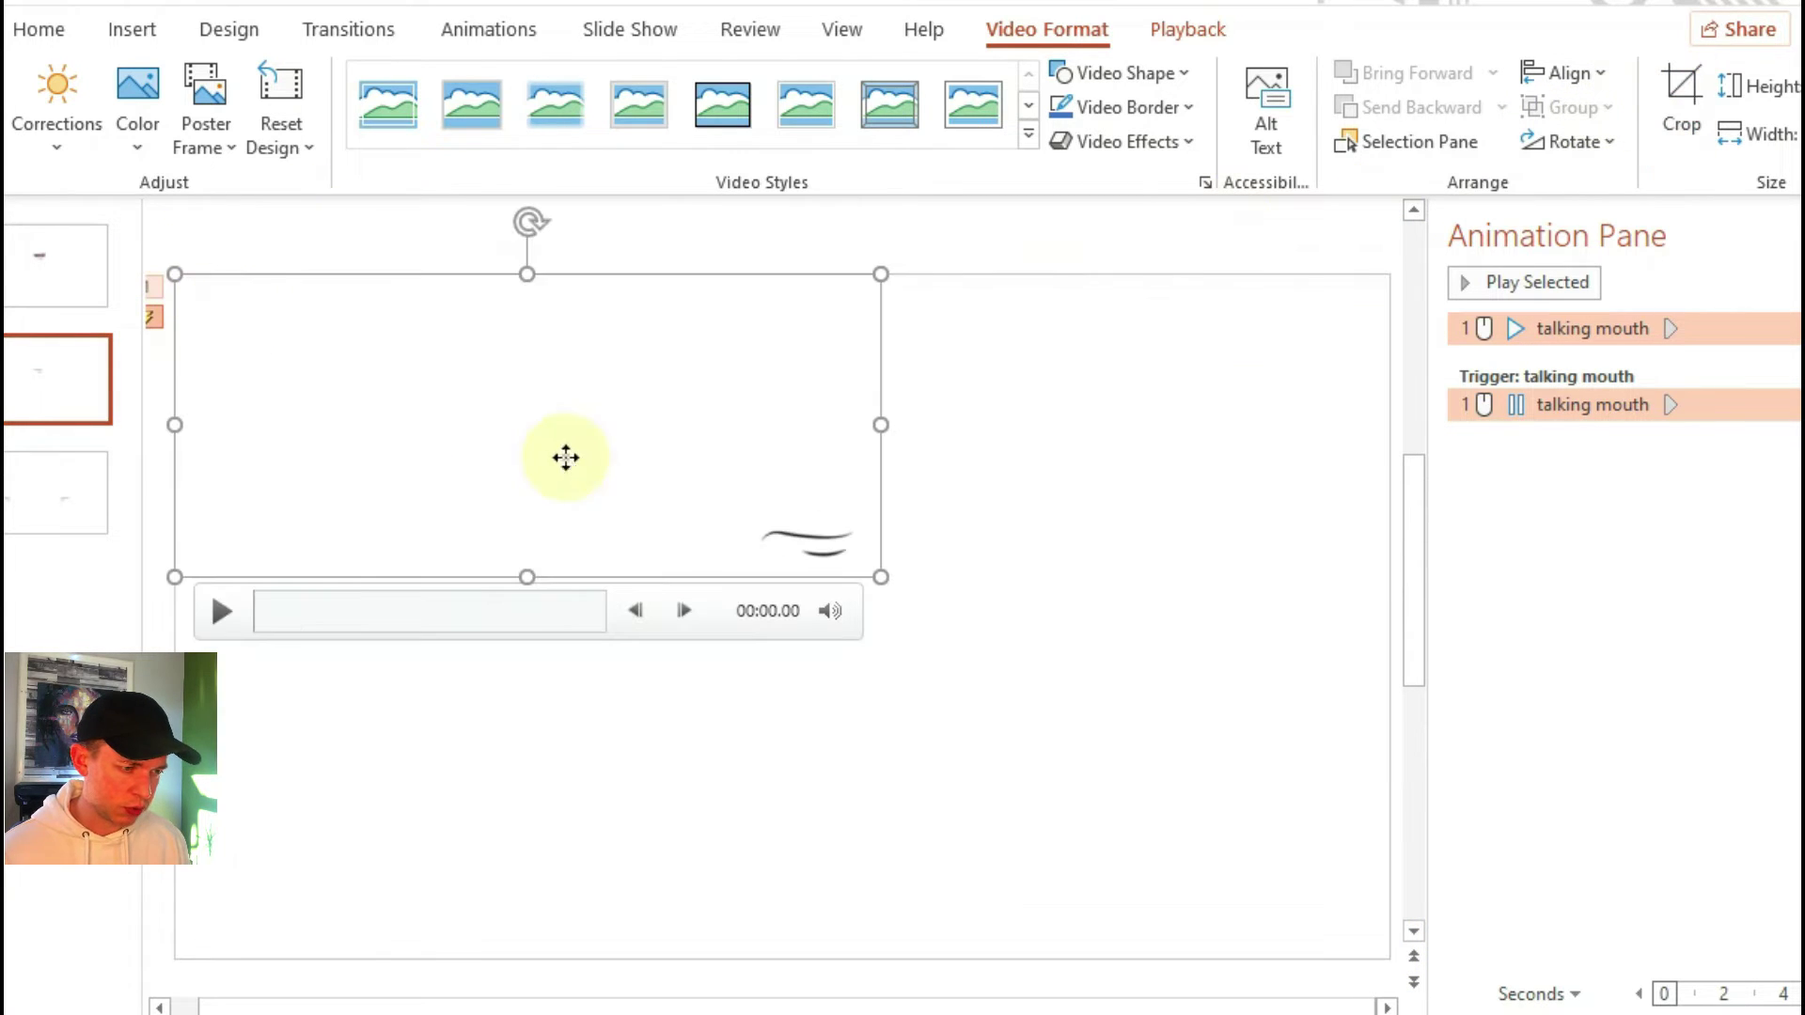
left_click_drag(564, 455, 842, 471)
left_click(1681, 108)
left_click_drag(296, 327, 867, 538)
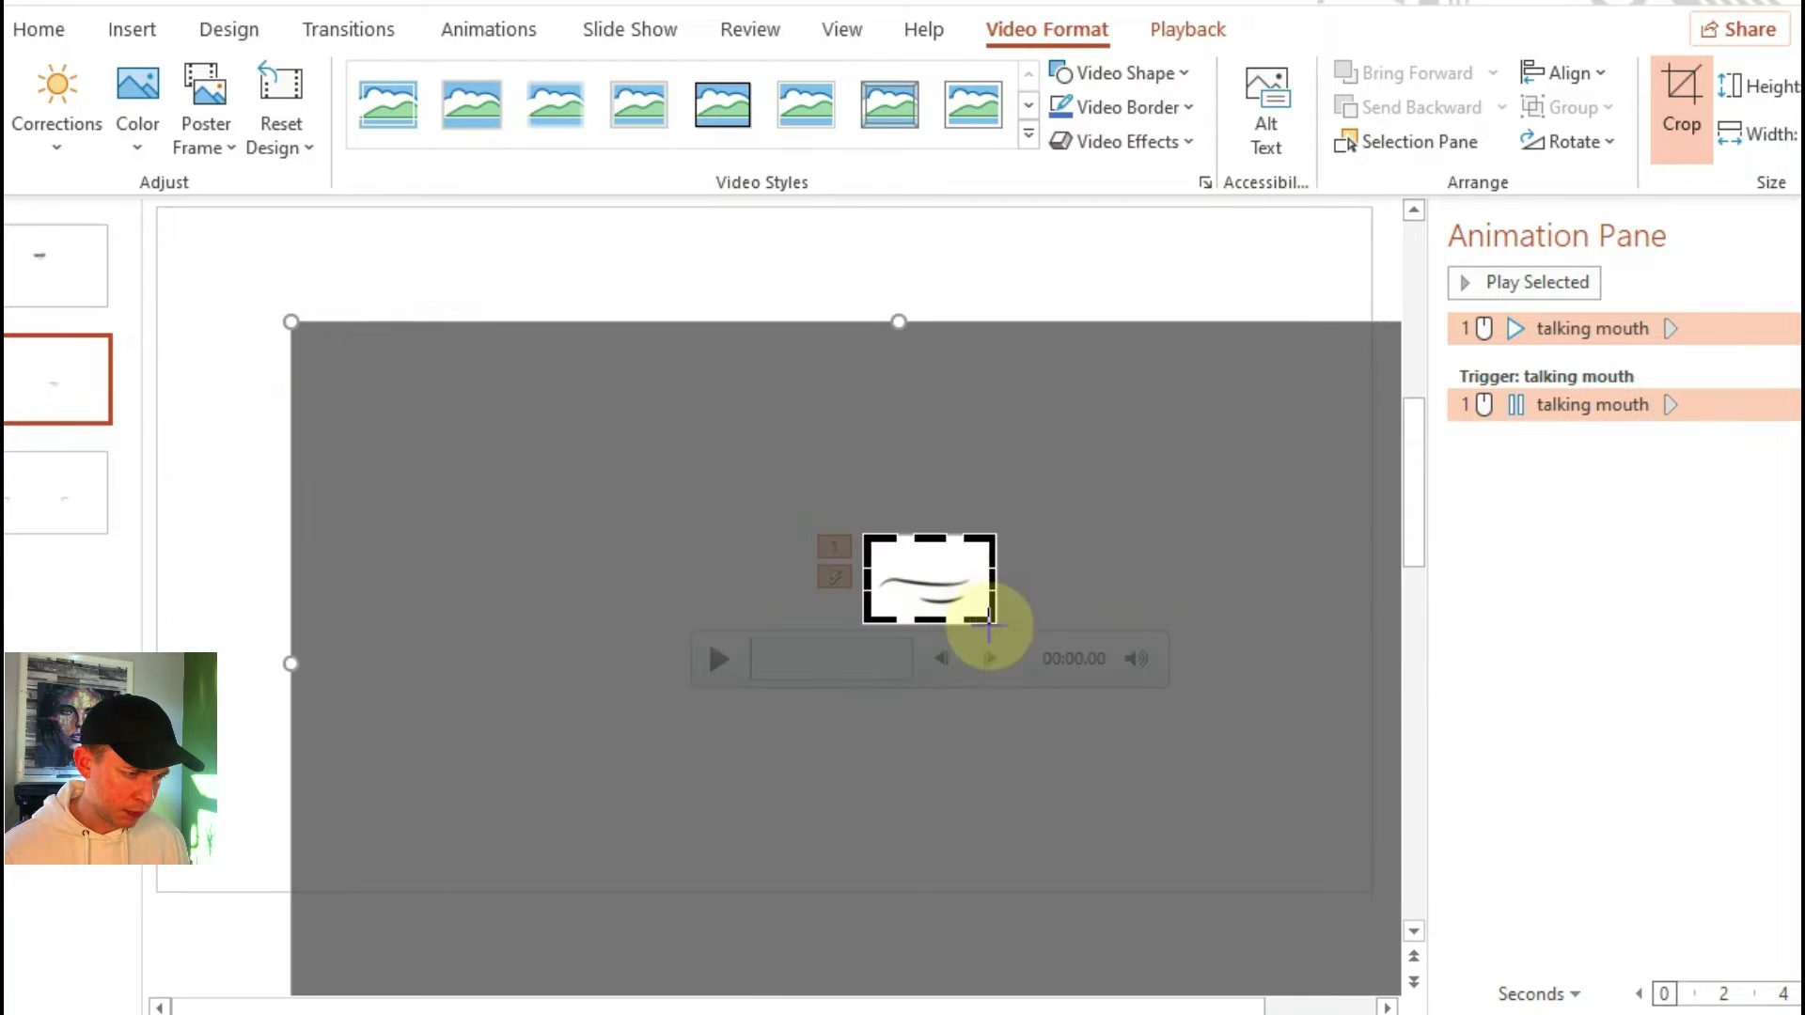
left_click_drag(991, 624, 428, 581)
left_click(1075, 522)
key("Escape")
Draw a circle around the mouth, style it white with green outline, and send it backward.
left_click(165, 31)
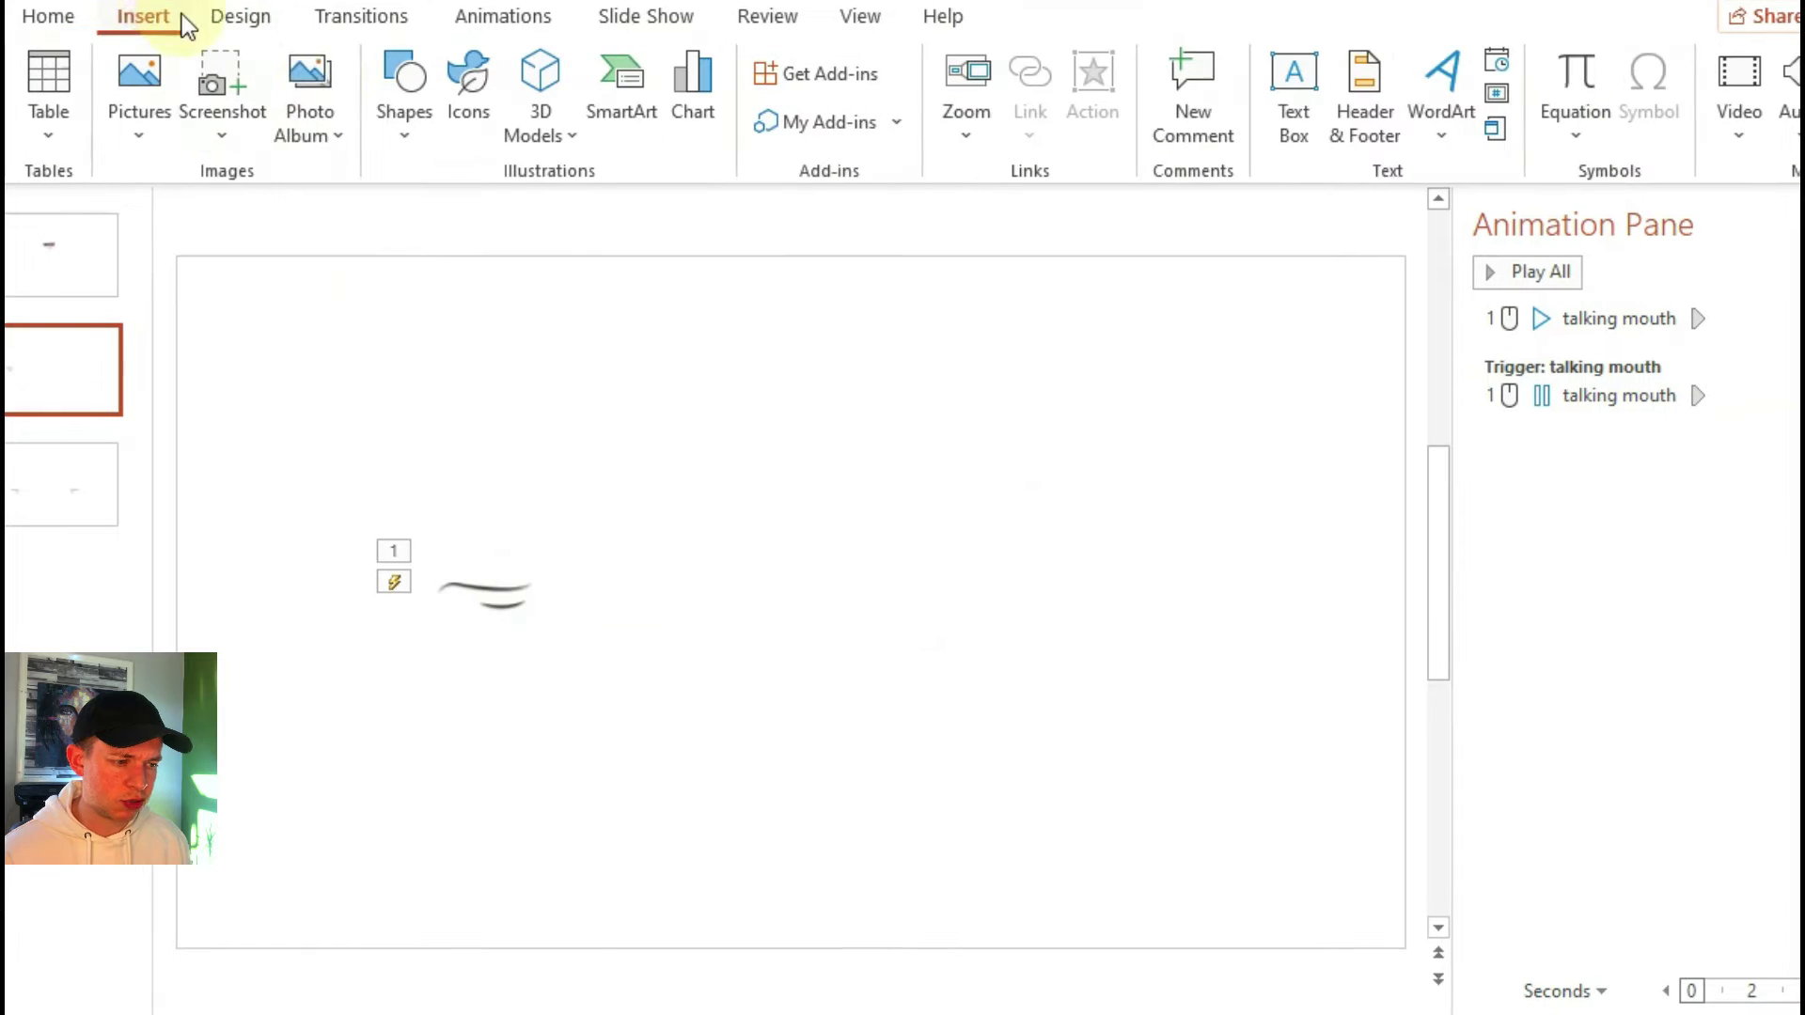
left_click(398, 78)
left_click(510, 212)
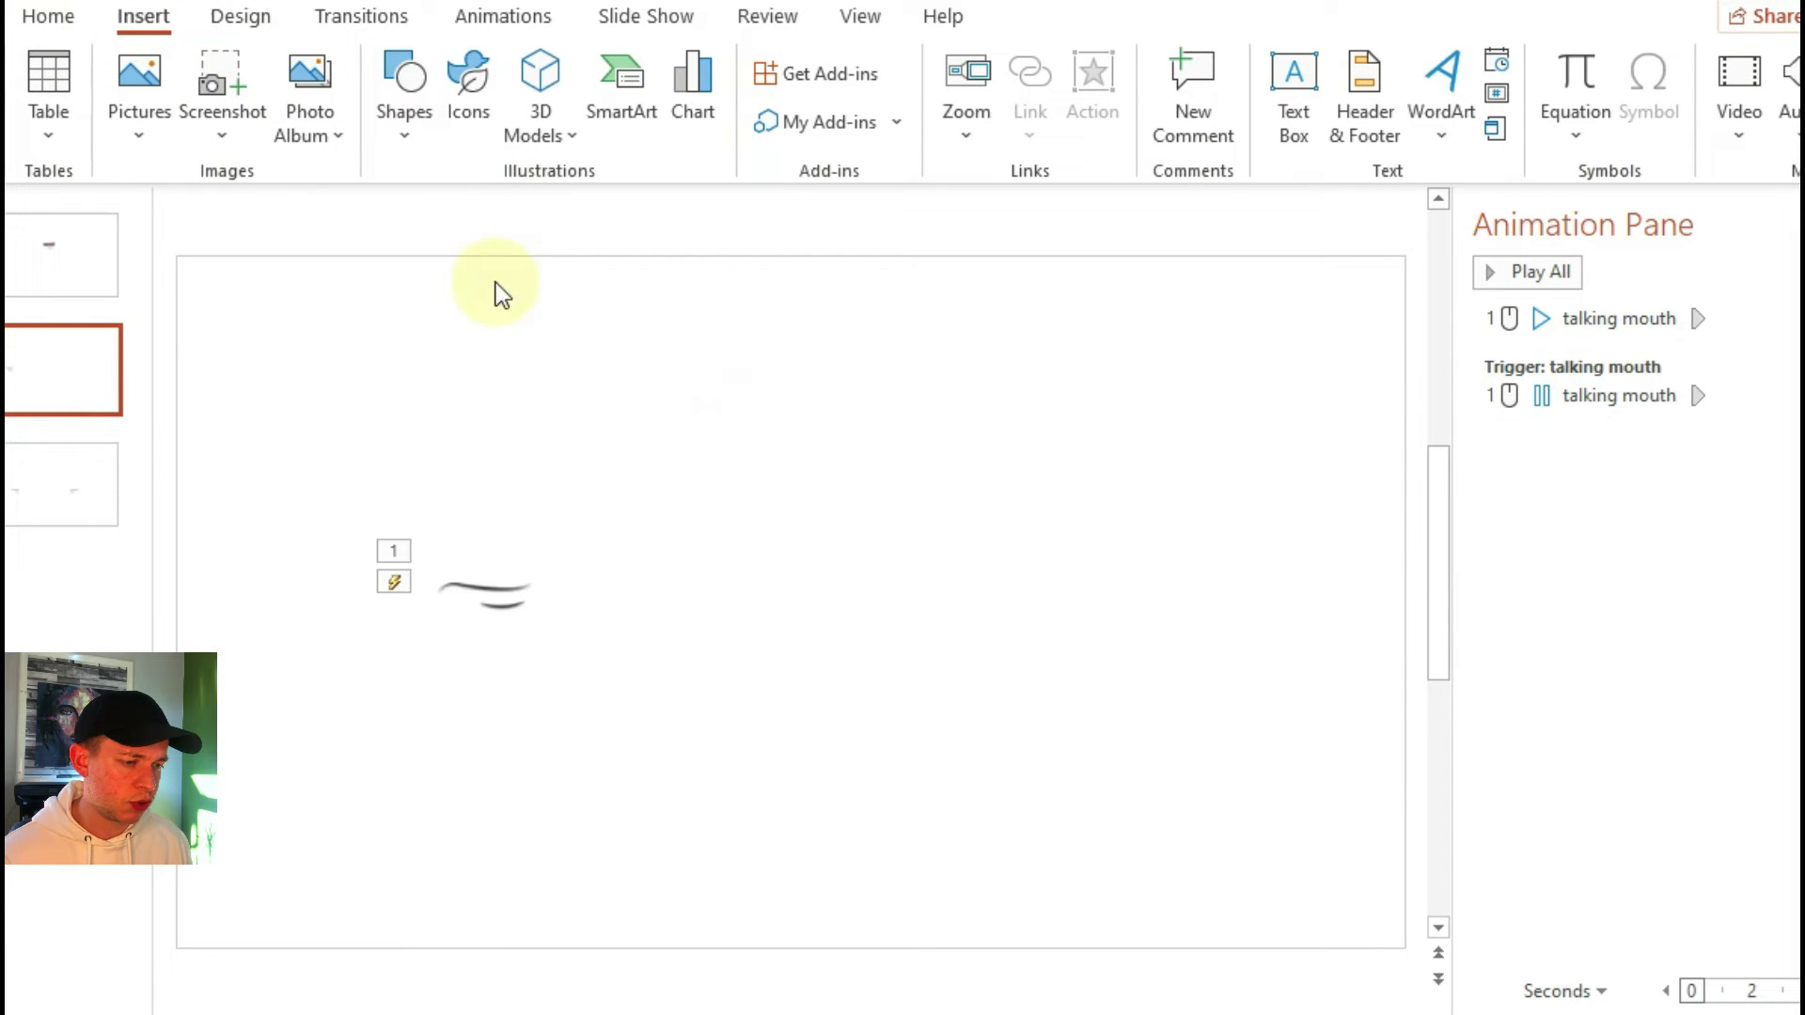
left_click_drag(382, 437, 598, 660)
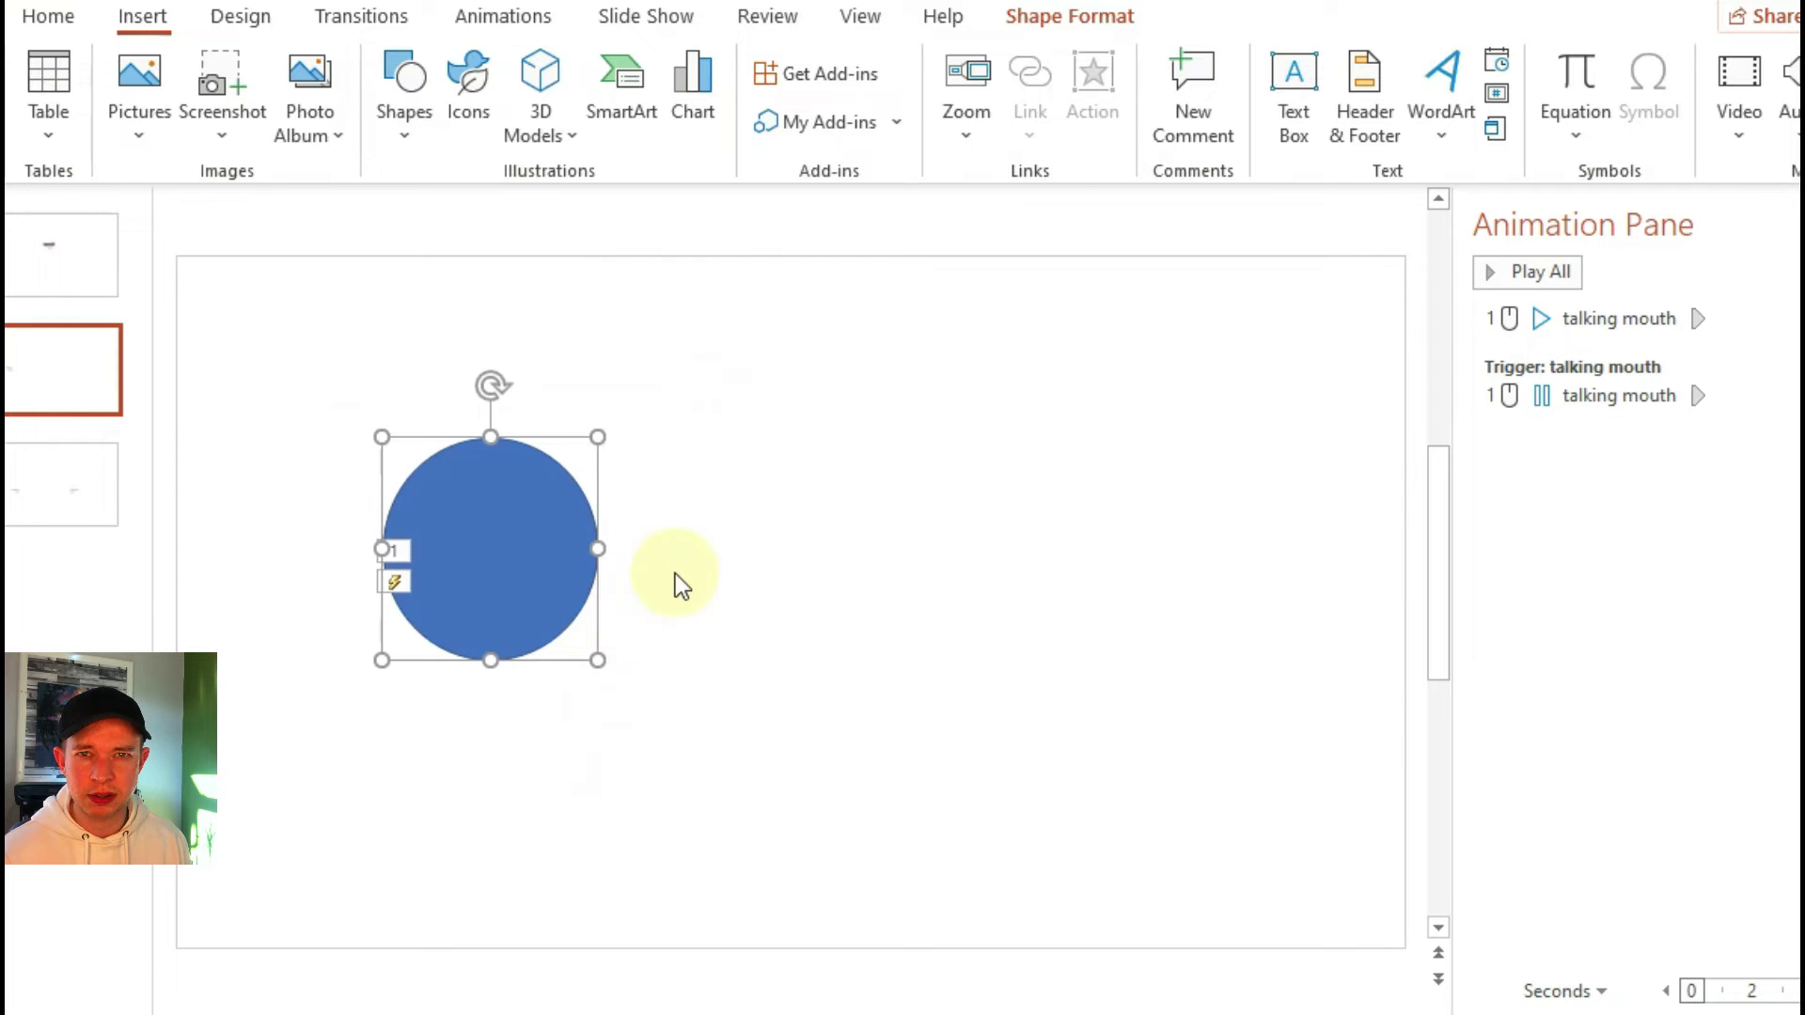
left_click(403, 94)
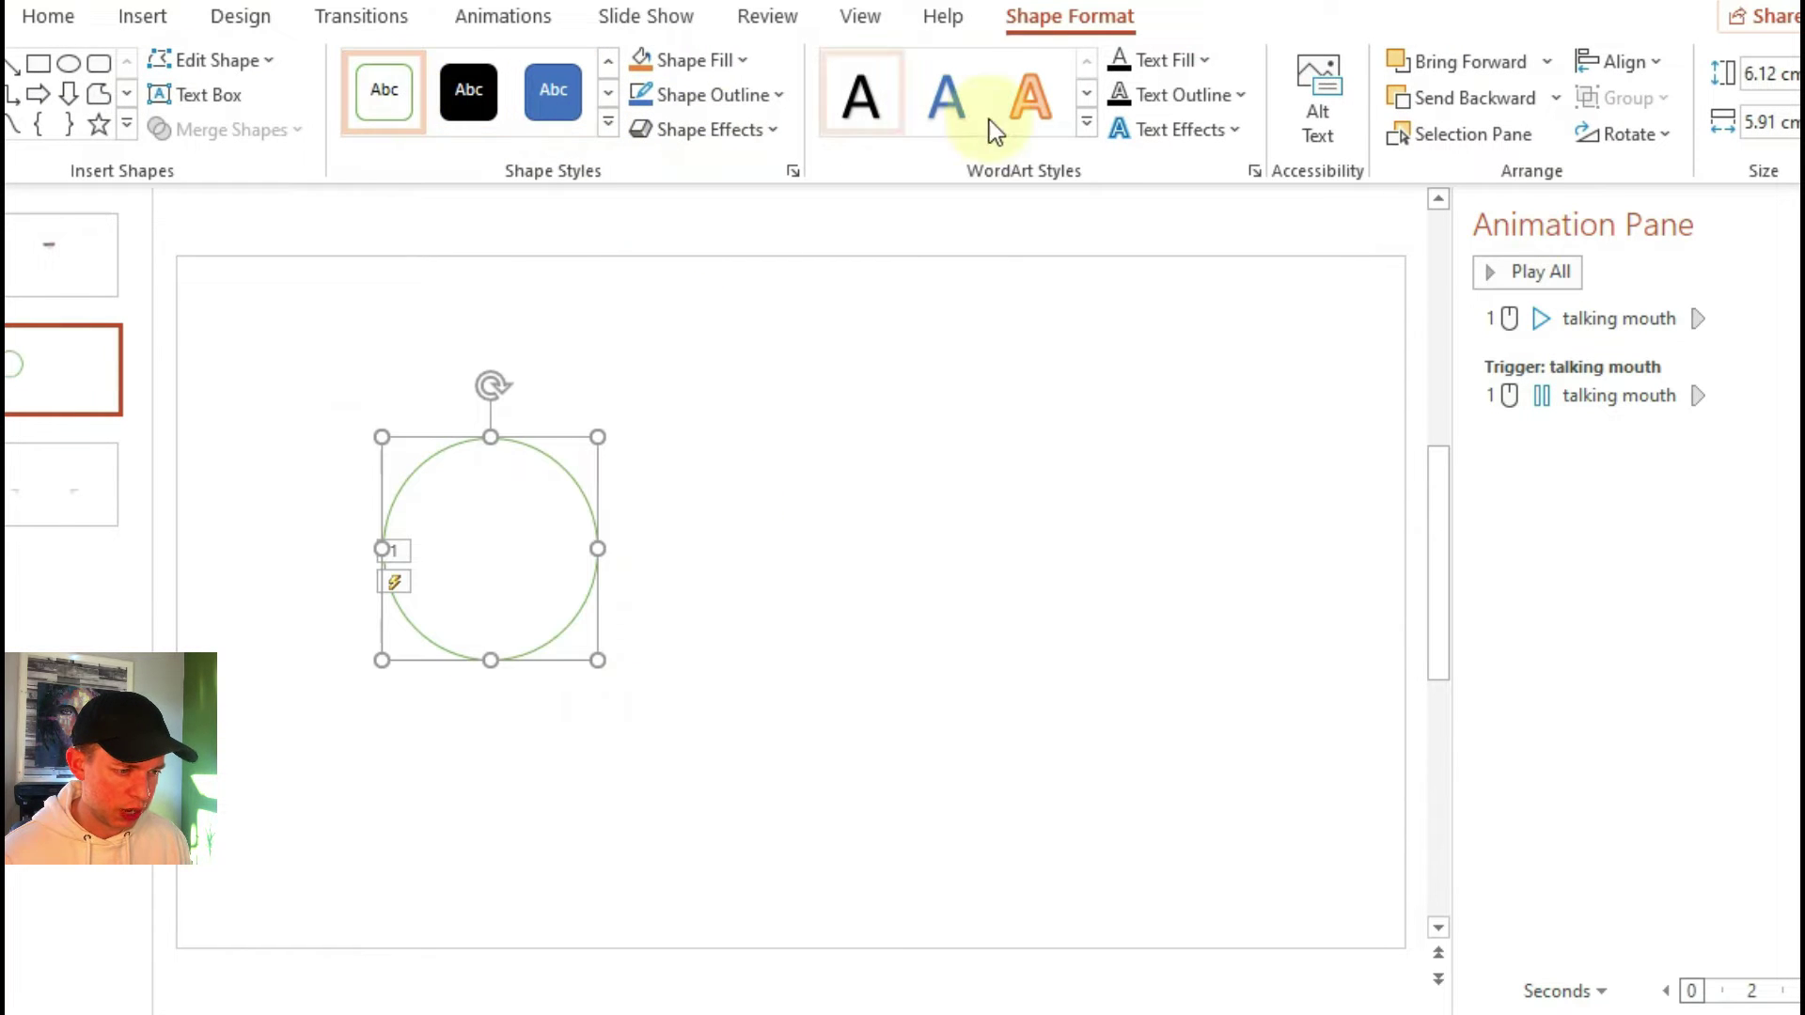
left_click(1472, 98)
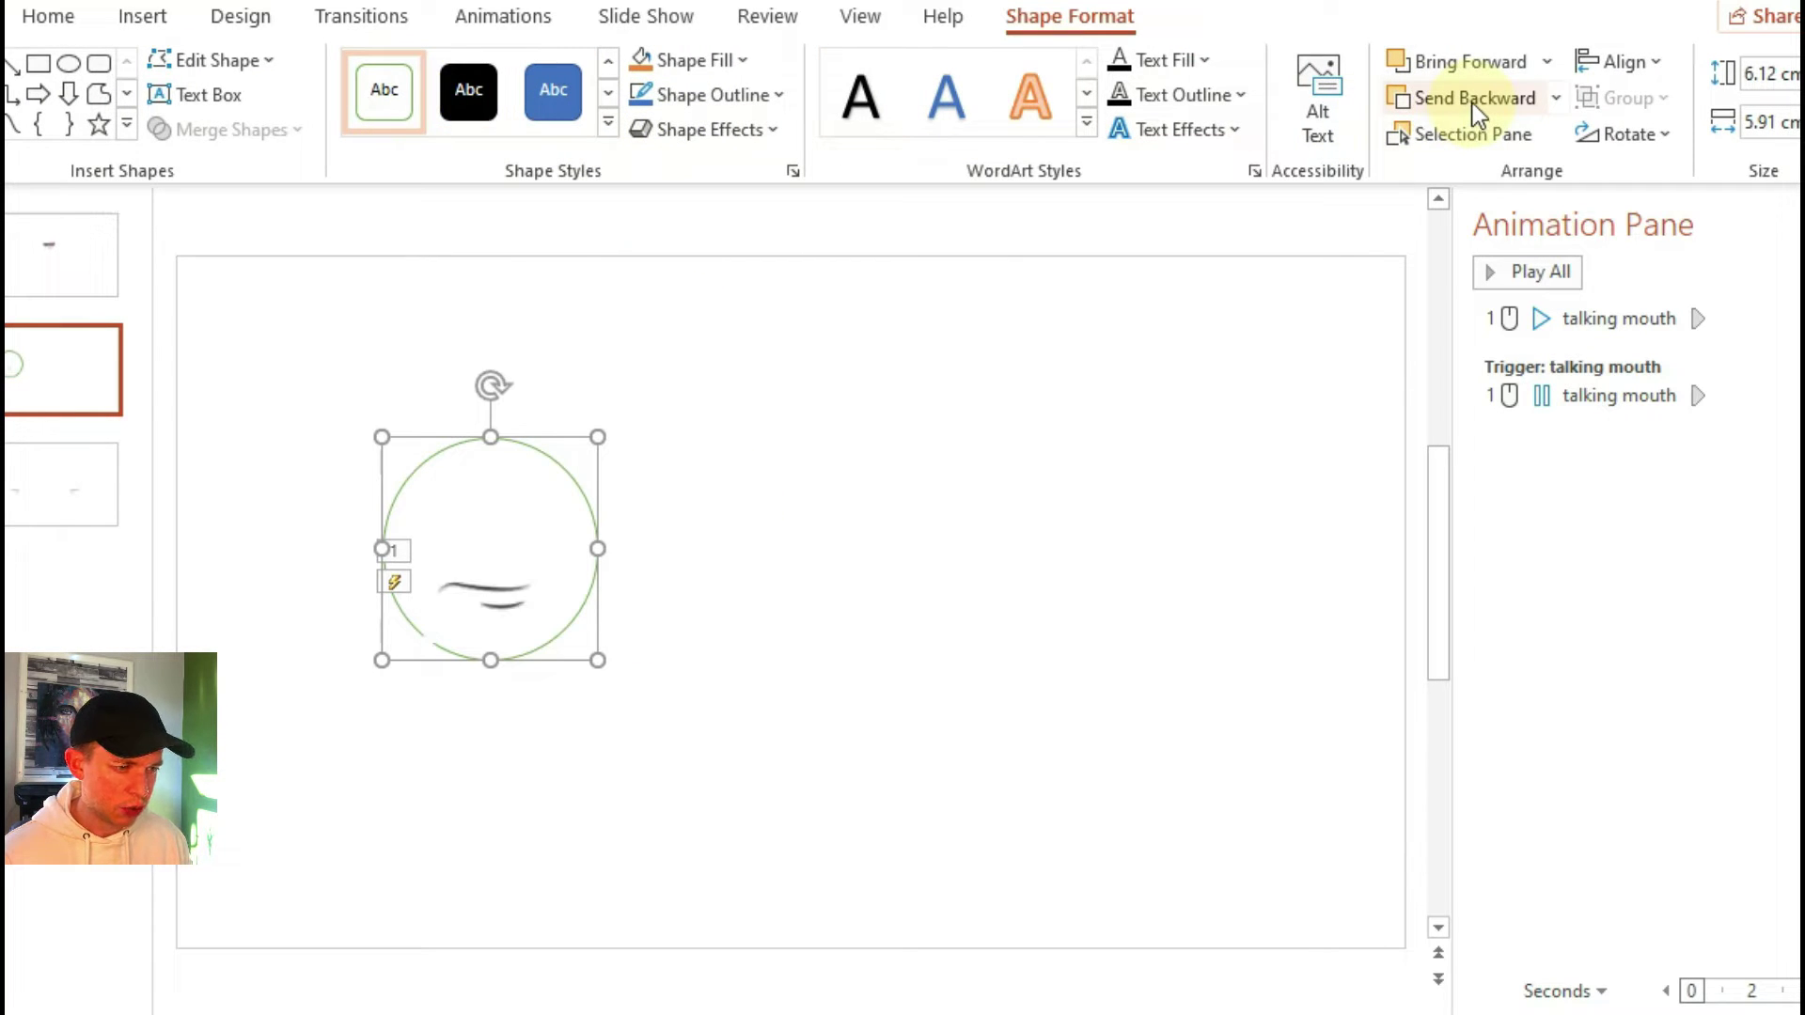
left_click(1071, 662)
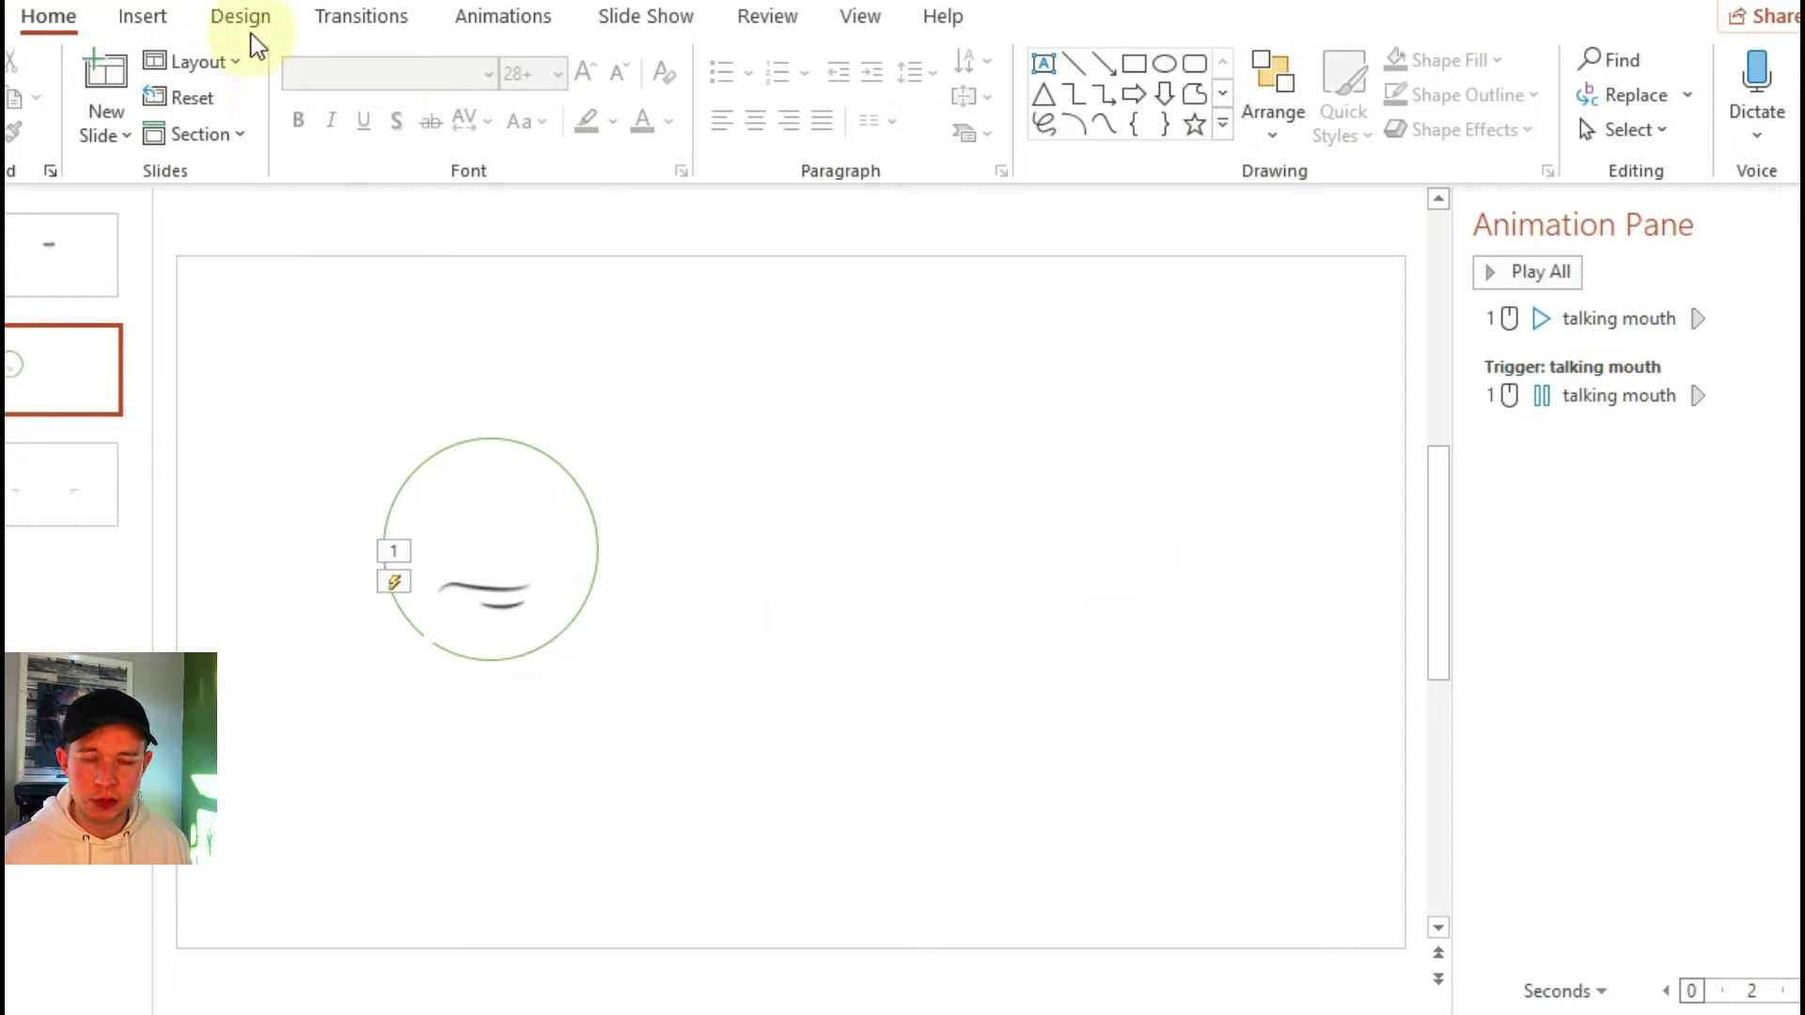
Draw a small oval eye inside the face circle.
left_click(142, 17)
left_click(404, 90)
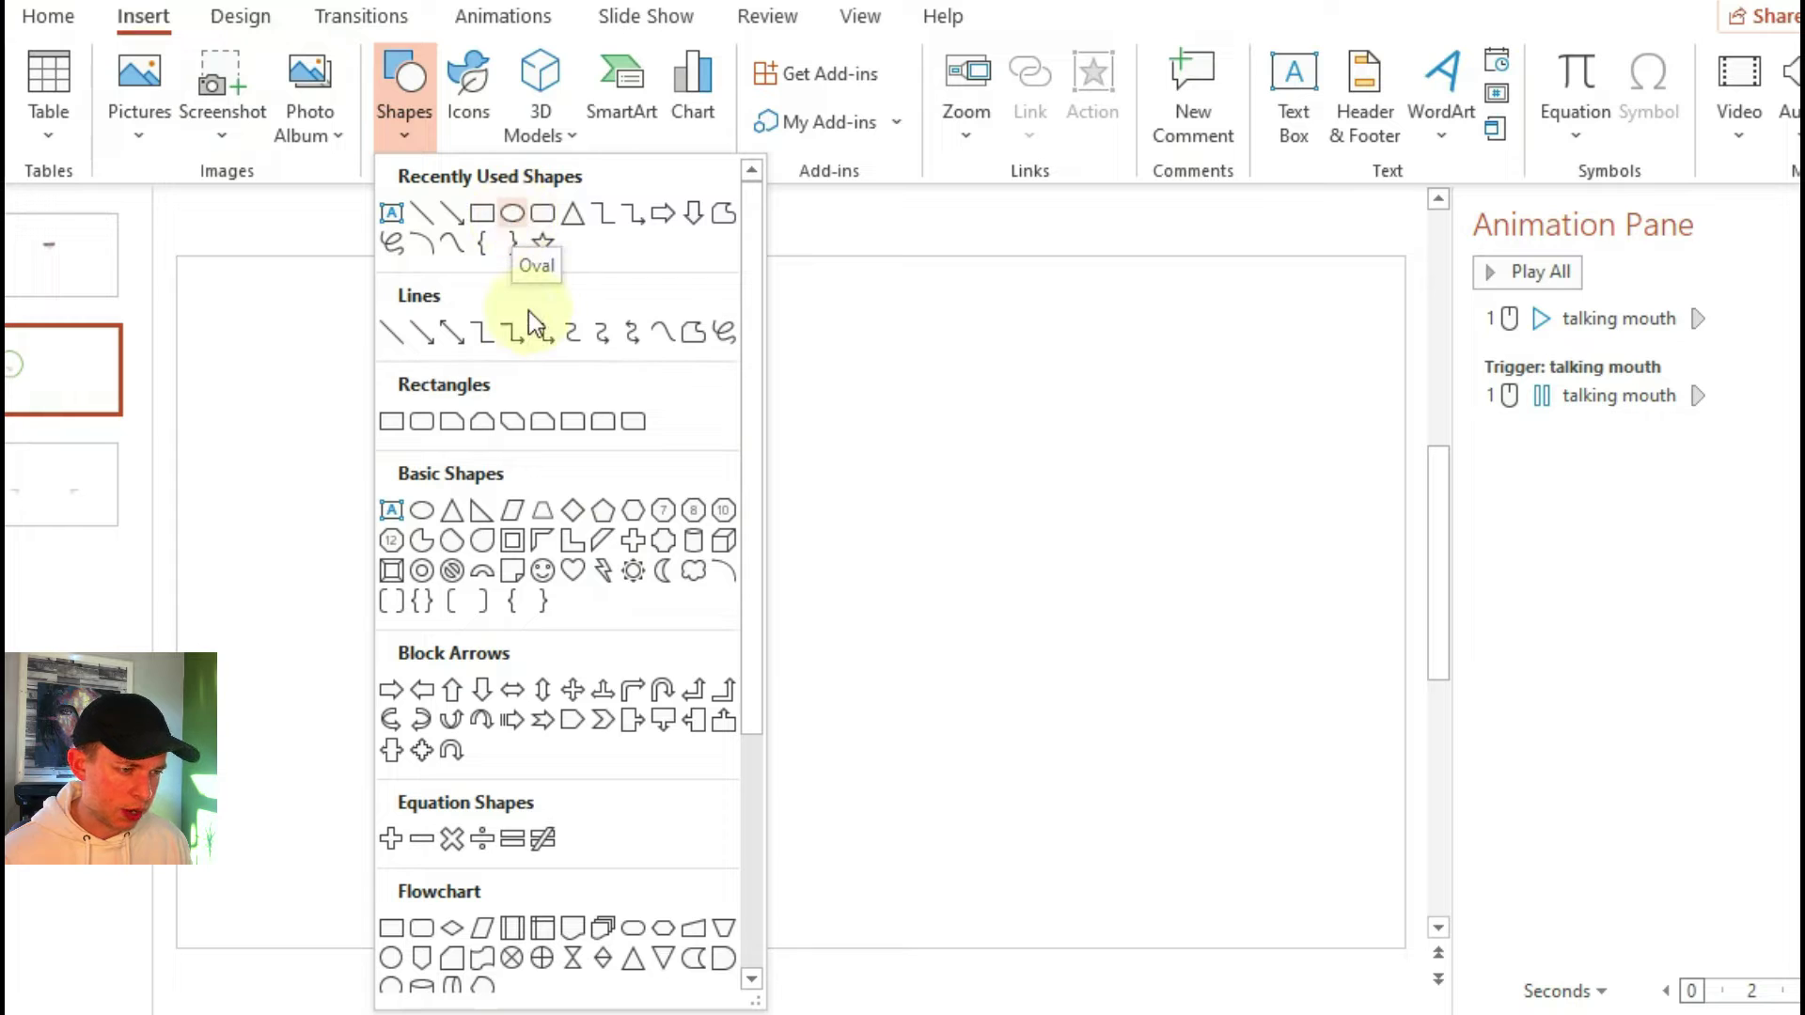
left_click(506, 214)
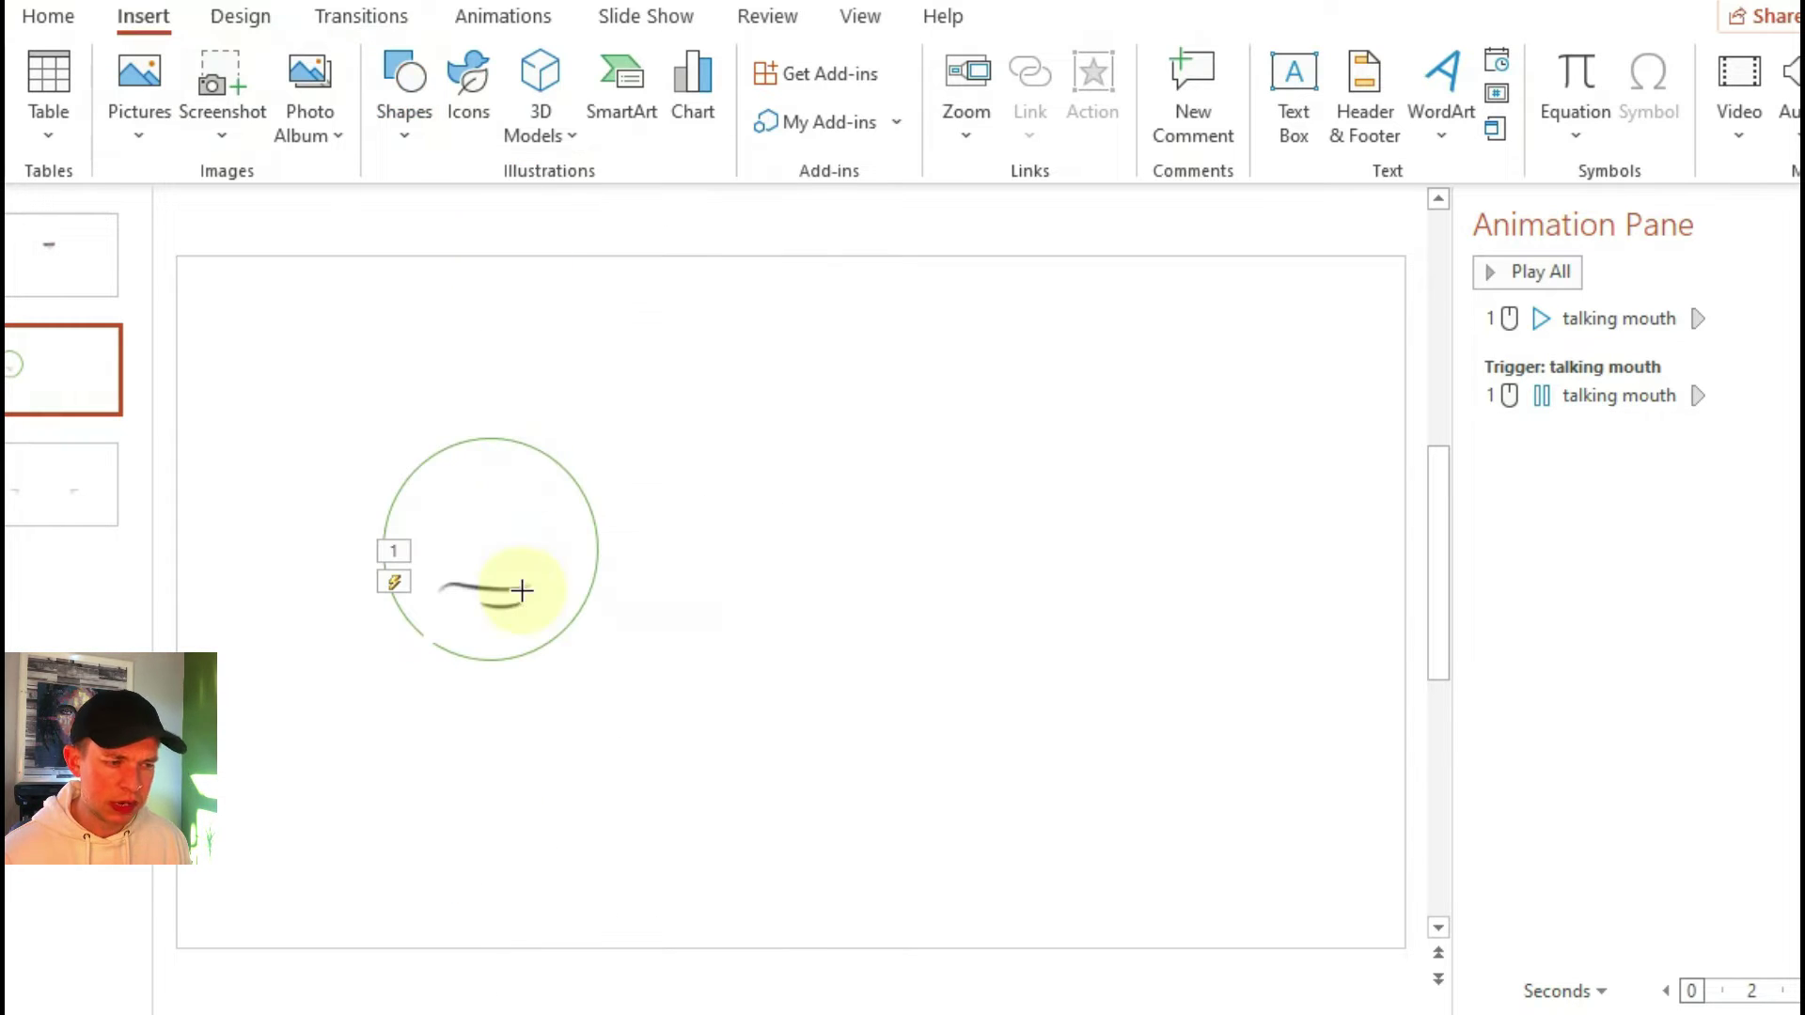
left_click_drag(467, 490, 533, 612)
Recolor the mouth picture with the gold swatch from More Variations.
left_click(475, 515)
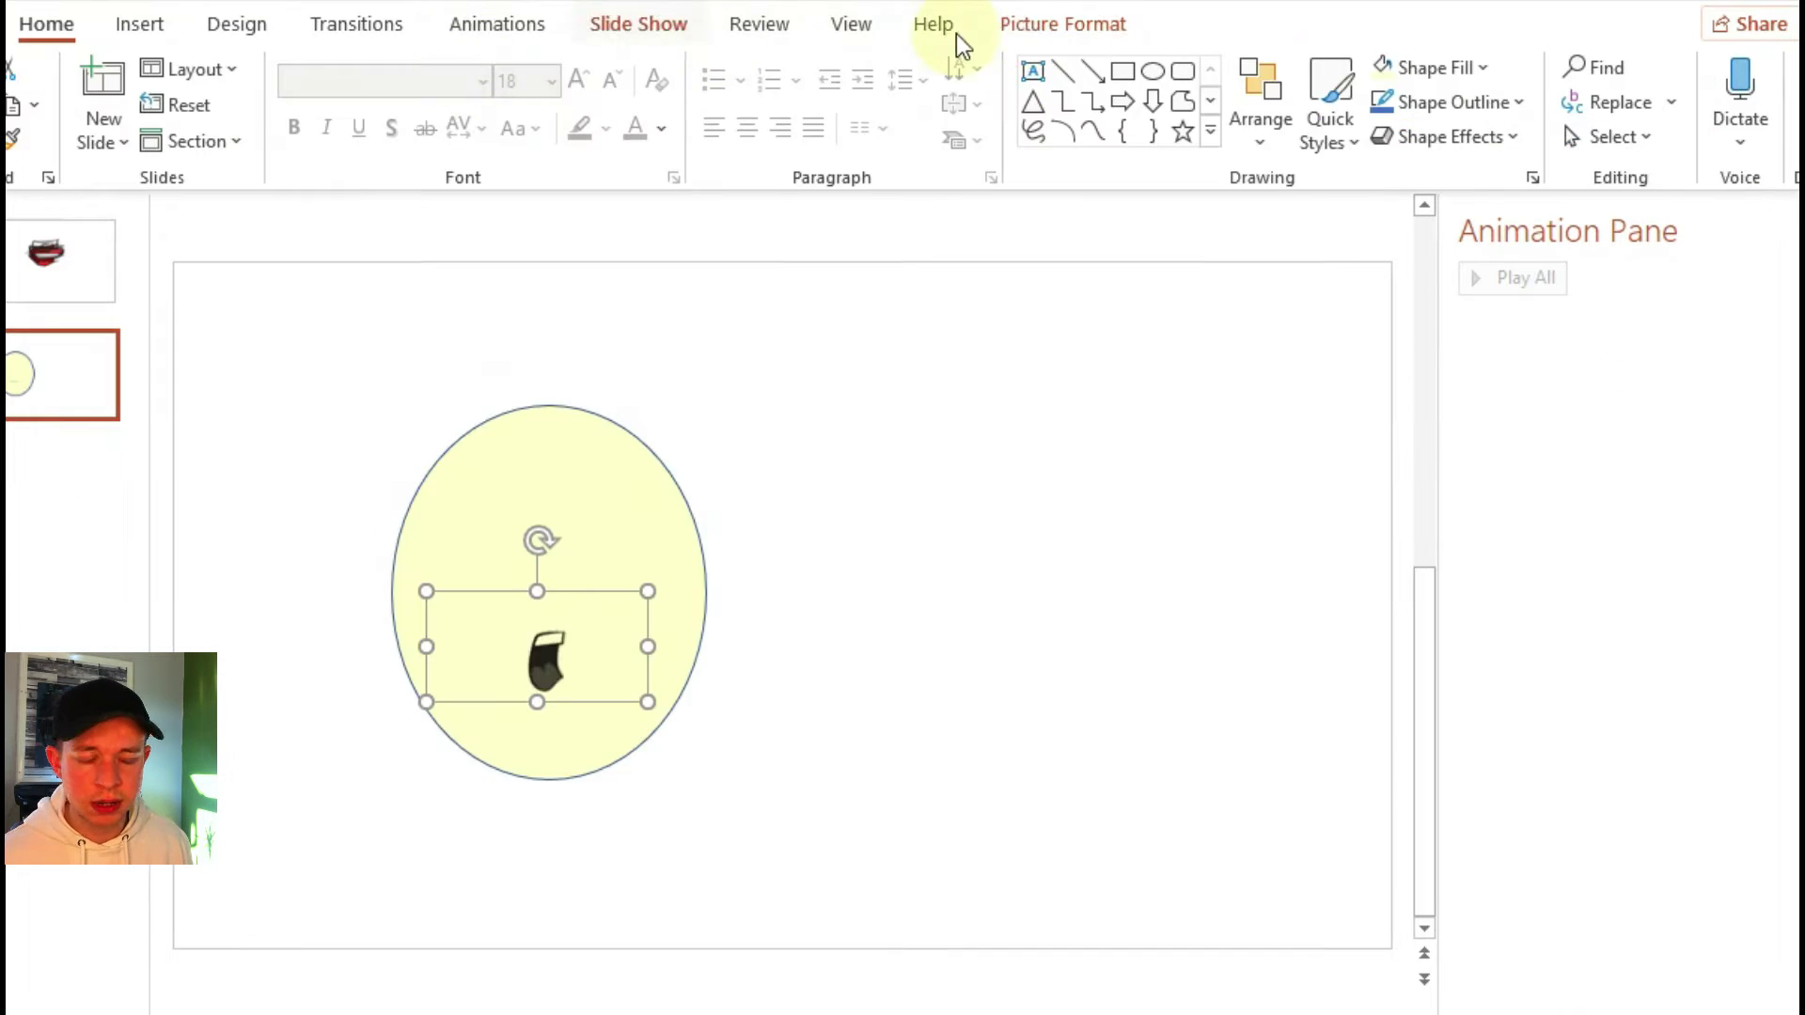
left_click(1041, 26)
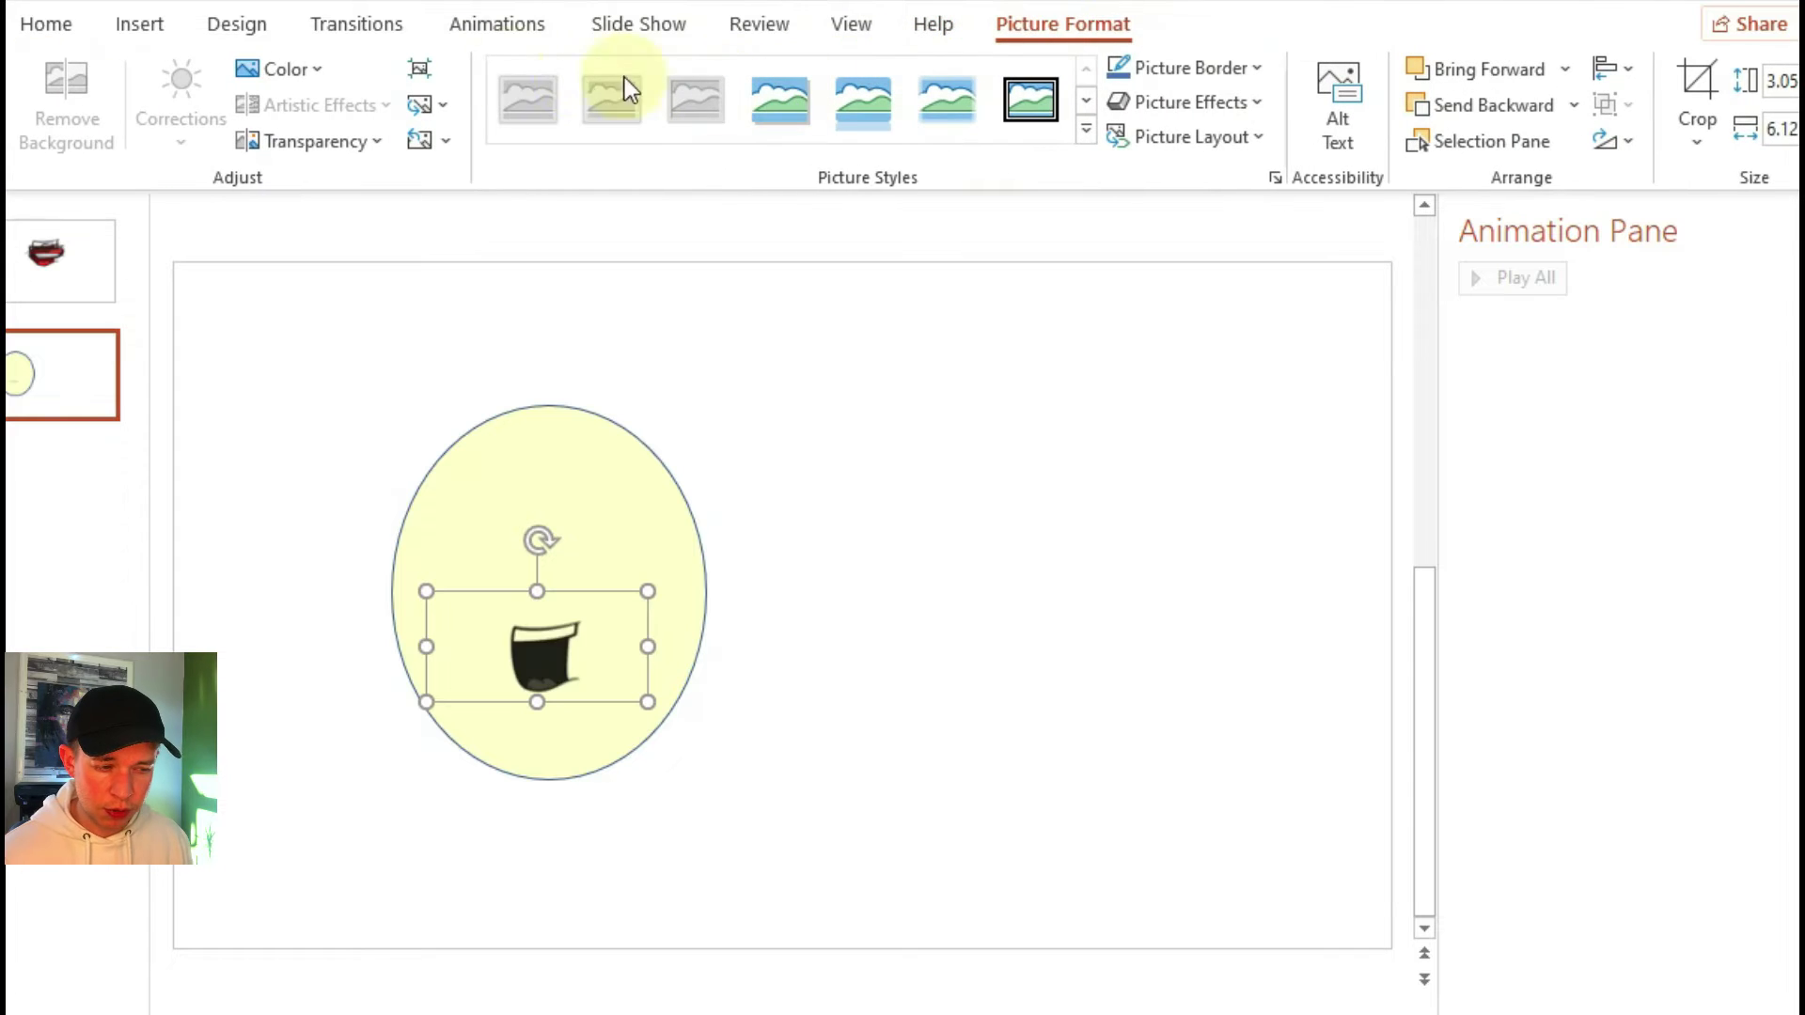
left_click(302, 64)
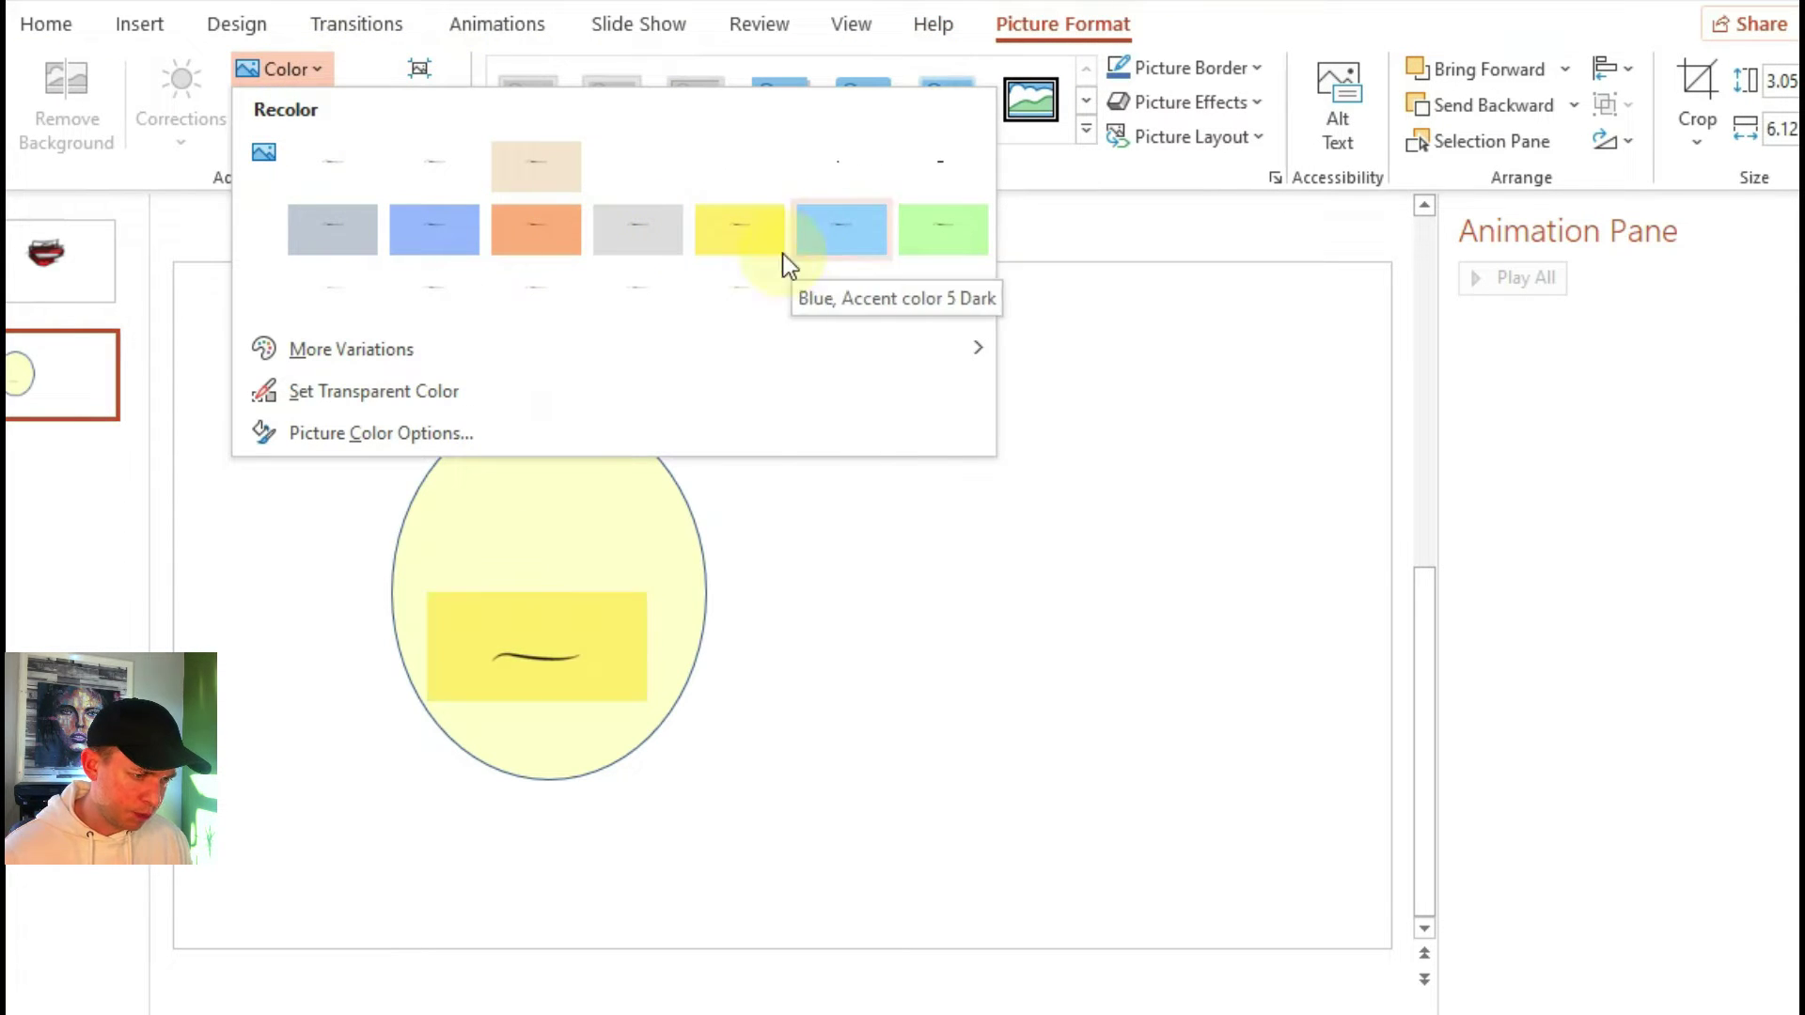
mouse_move(402, 354)
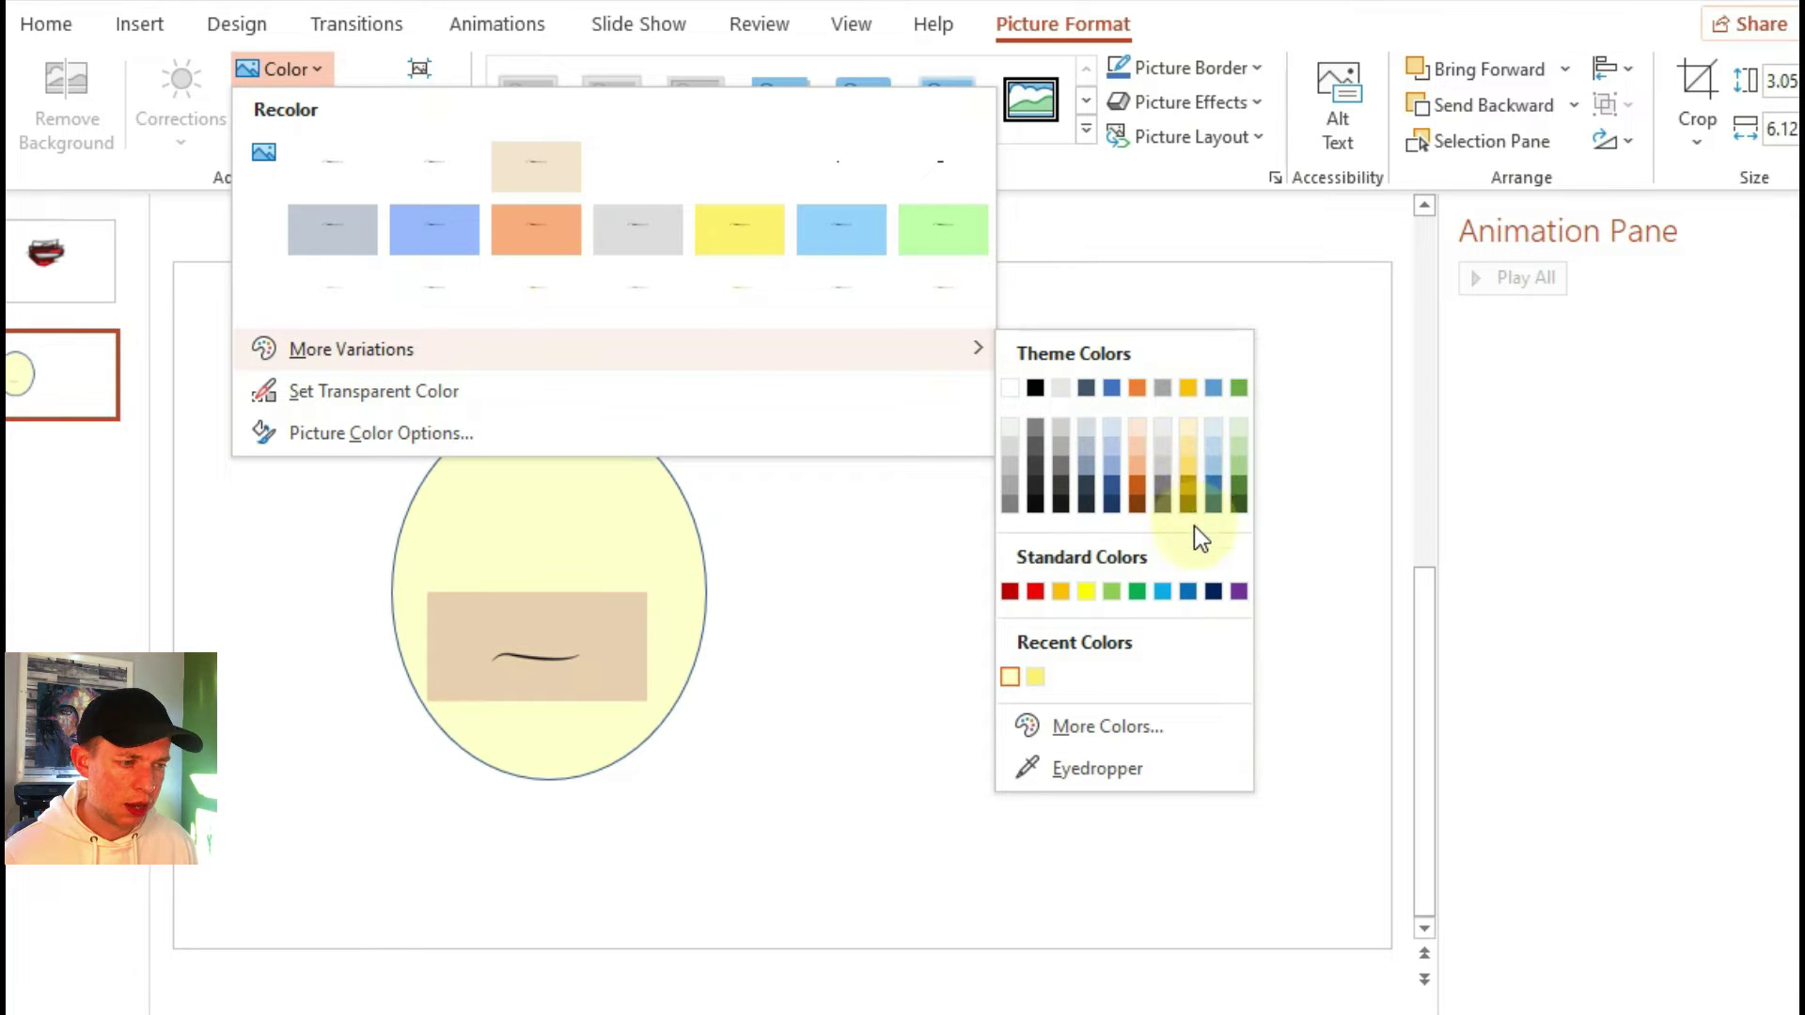
left_click(1194, 447)
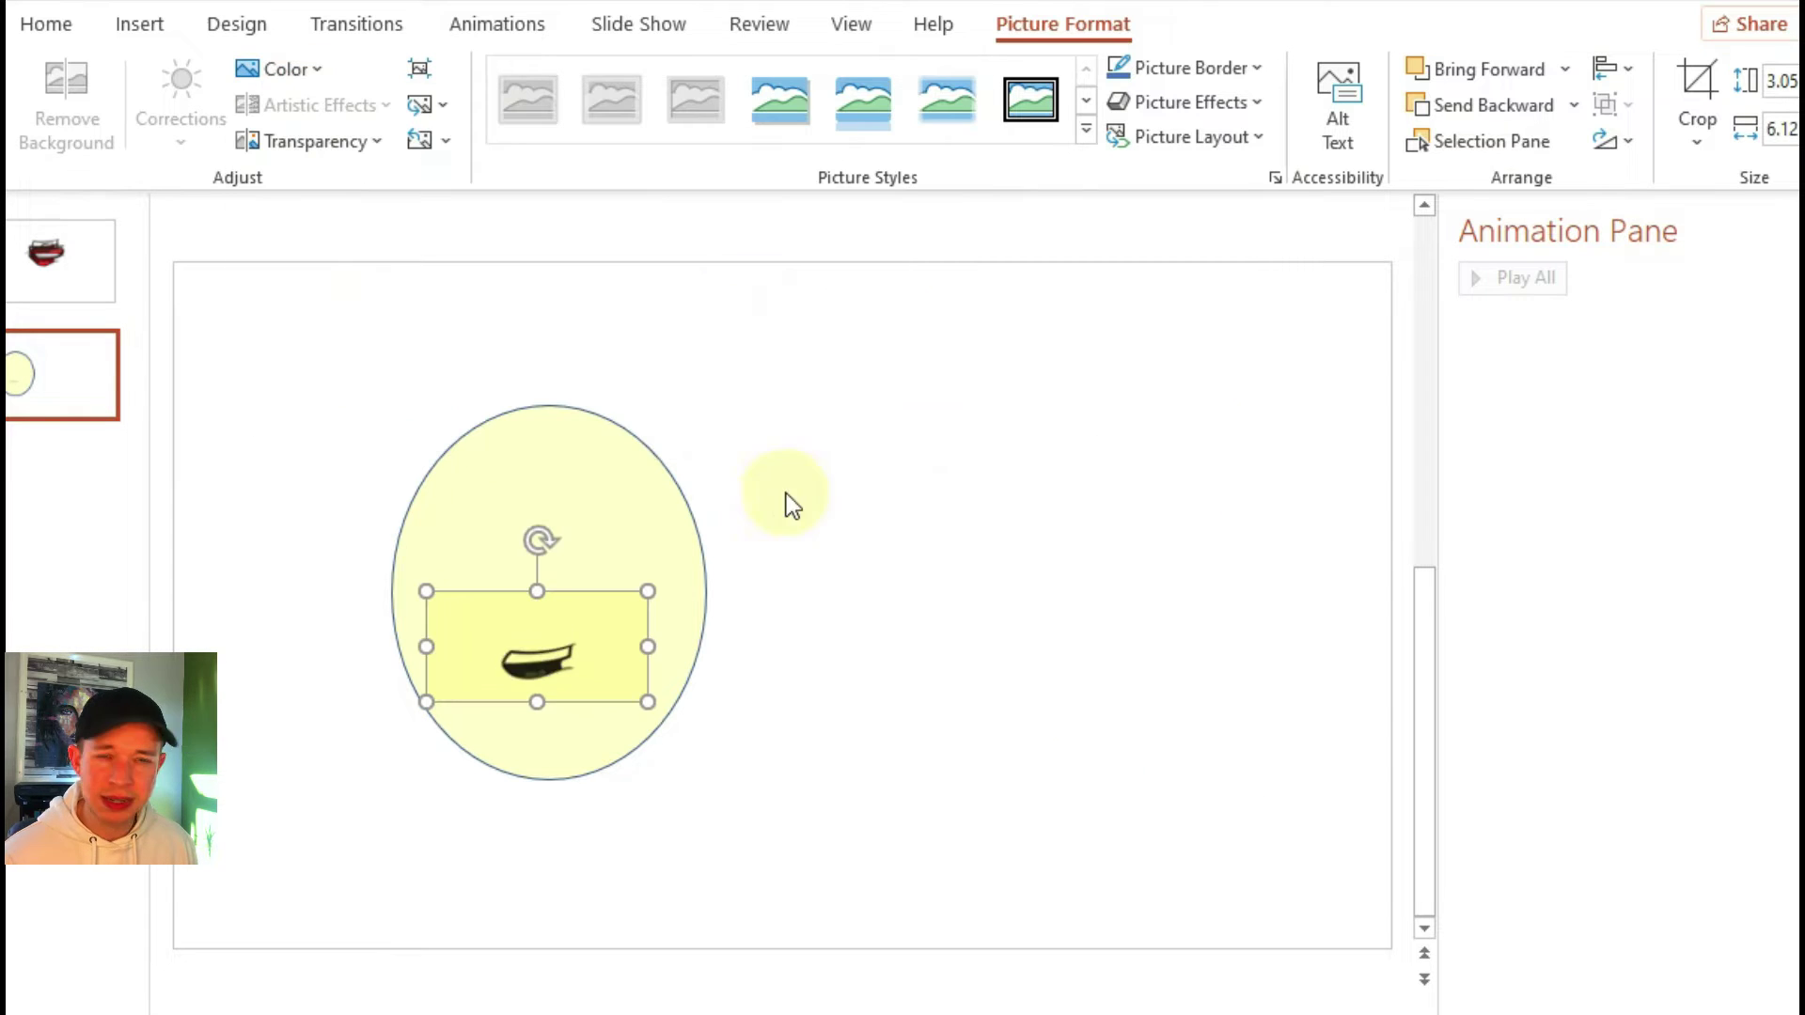
left_click(608, 479)
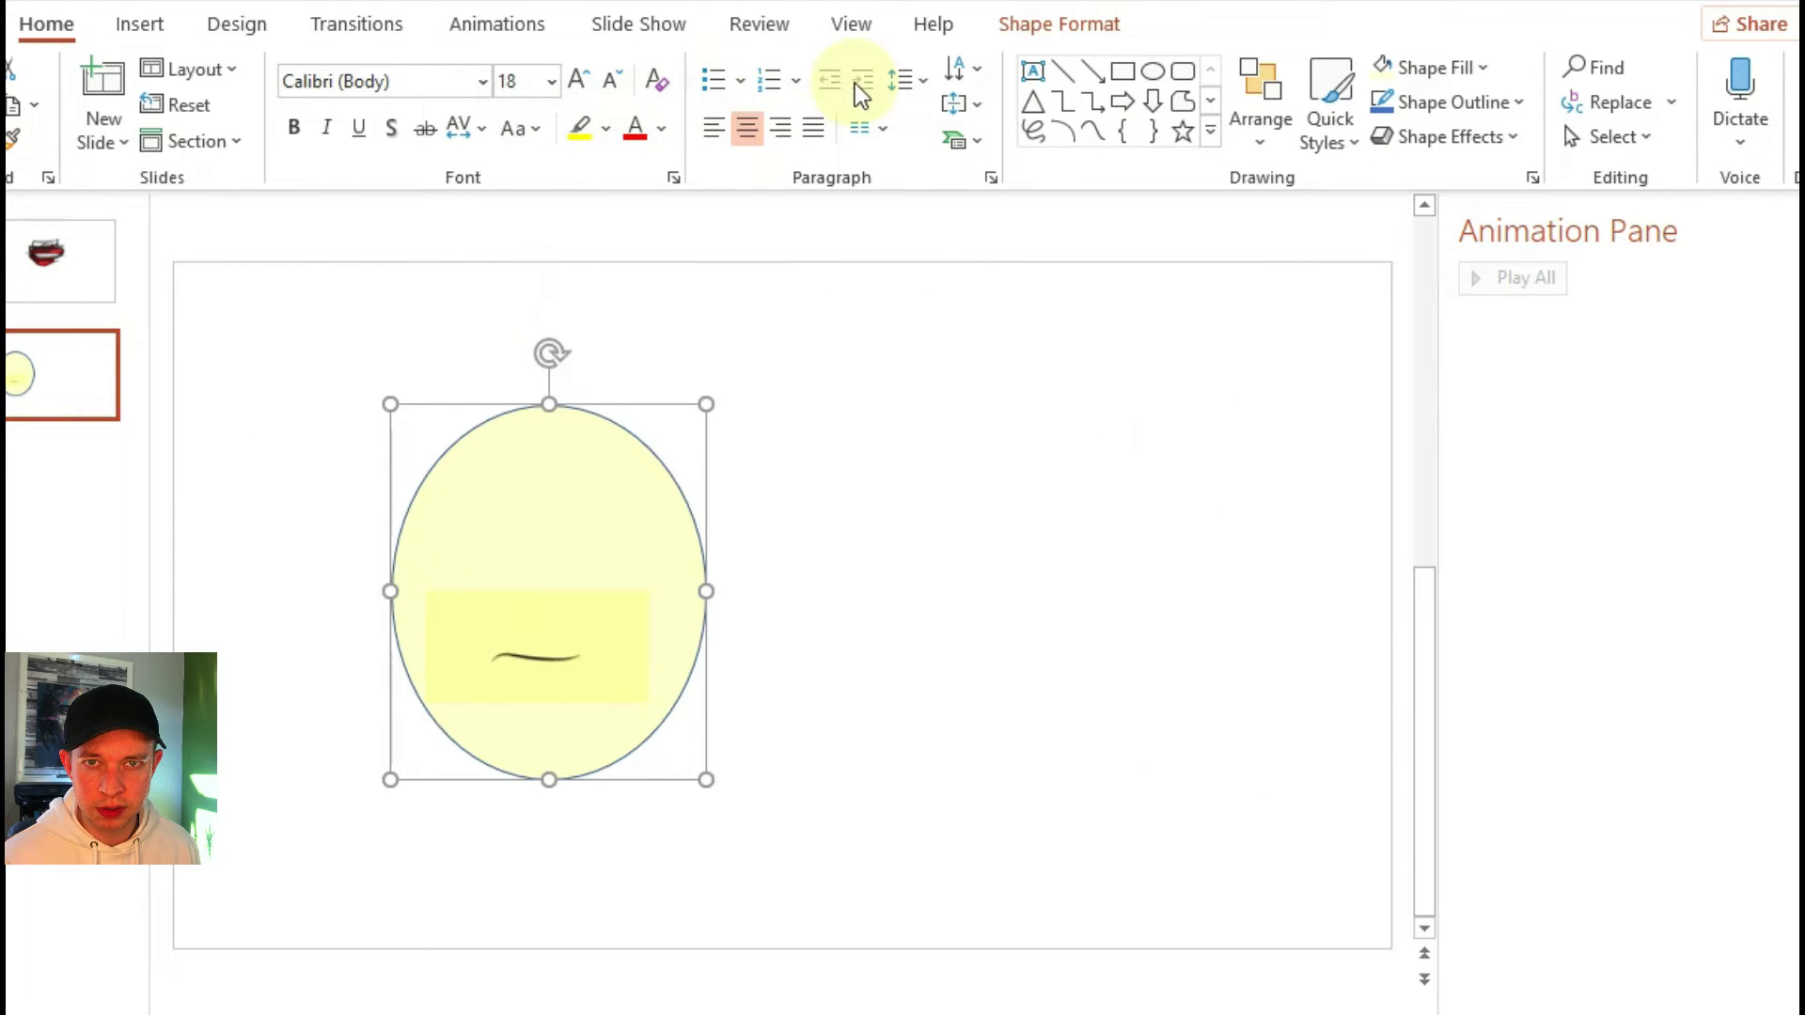
Fill the face ellipse with the mouth picture's yellow background colour using the eyedropper.
left_click(1052, 26)
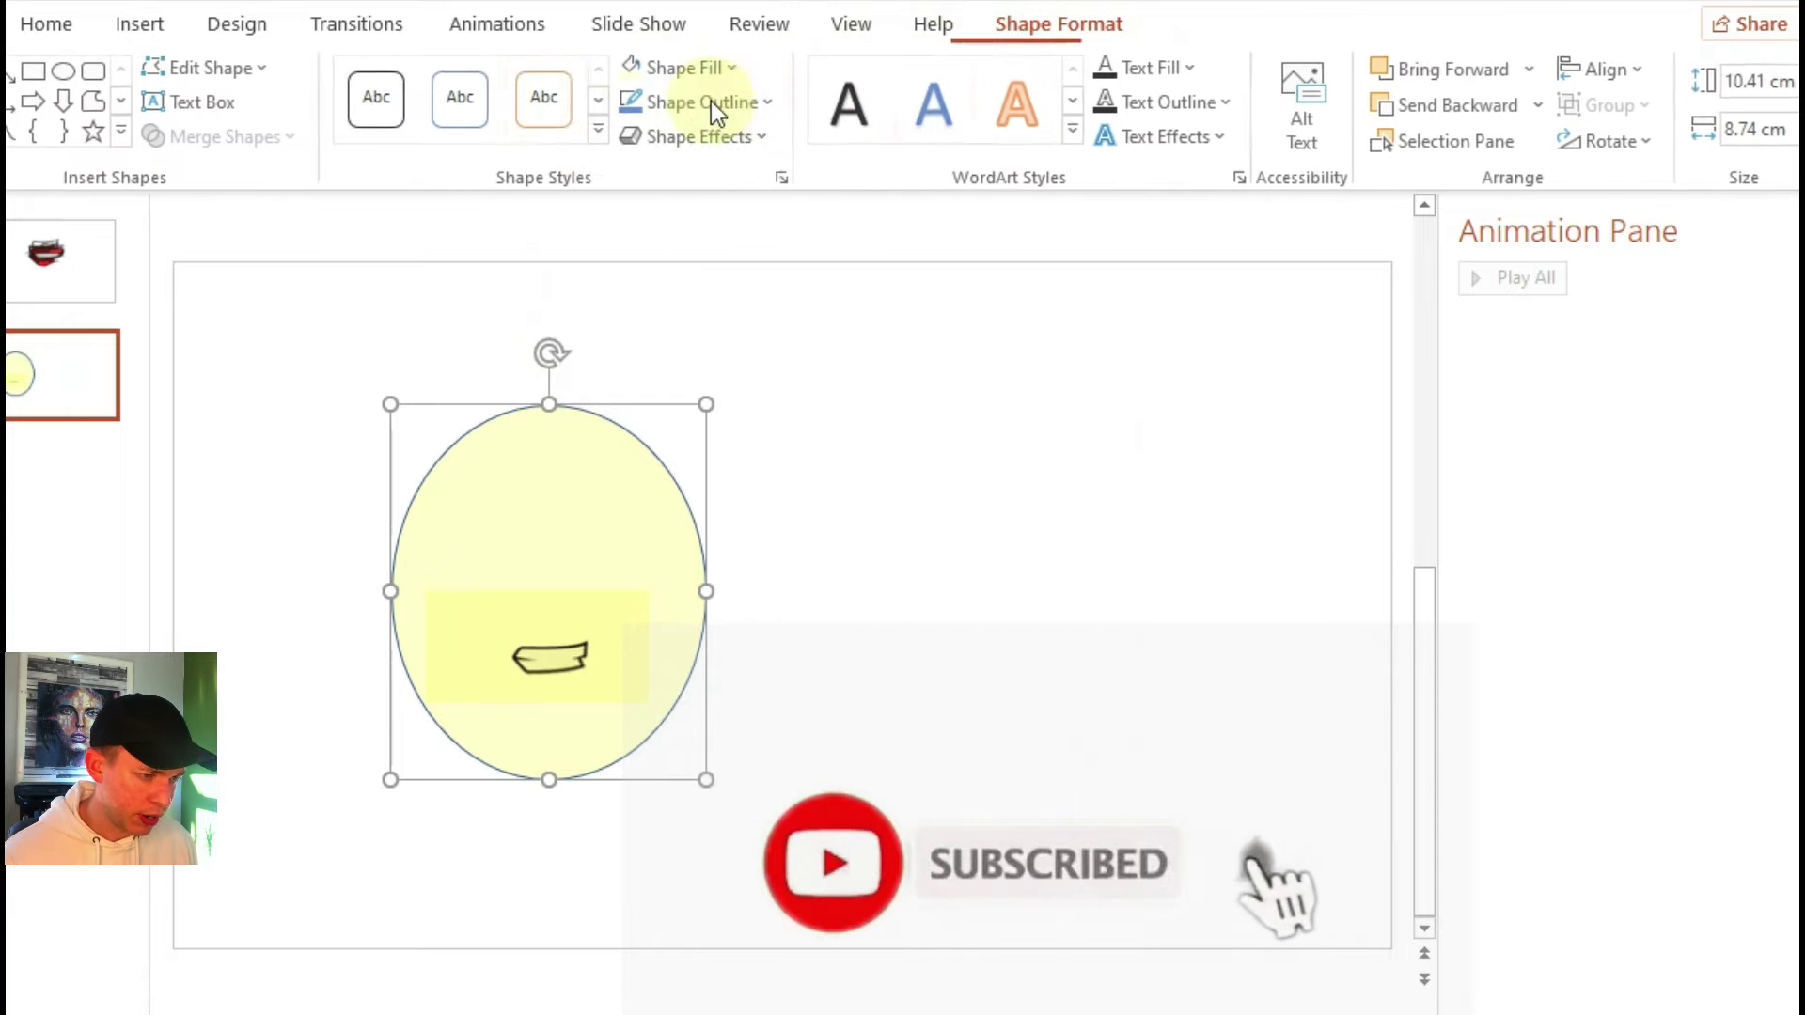
left_click(679, 70)
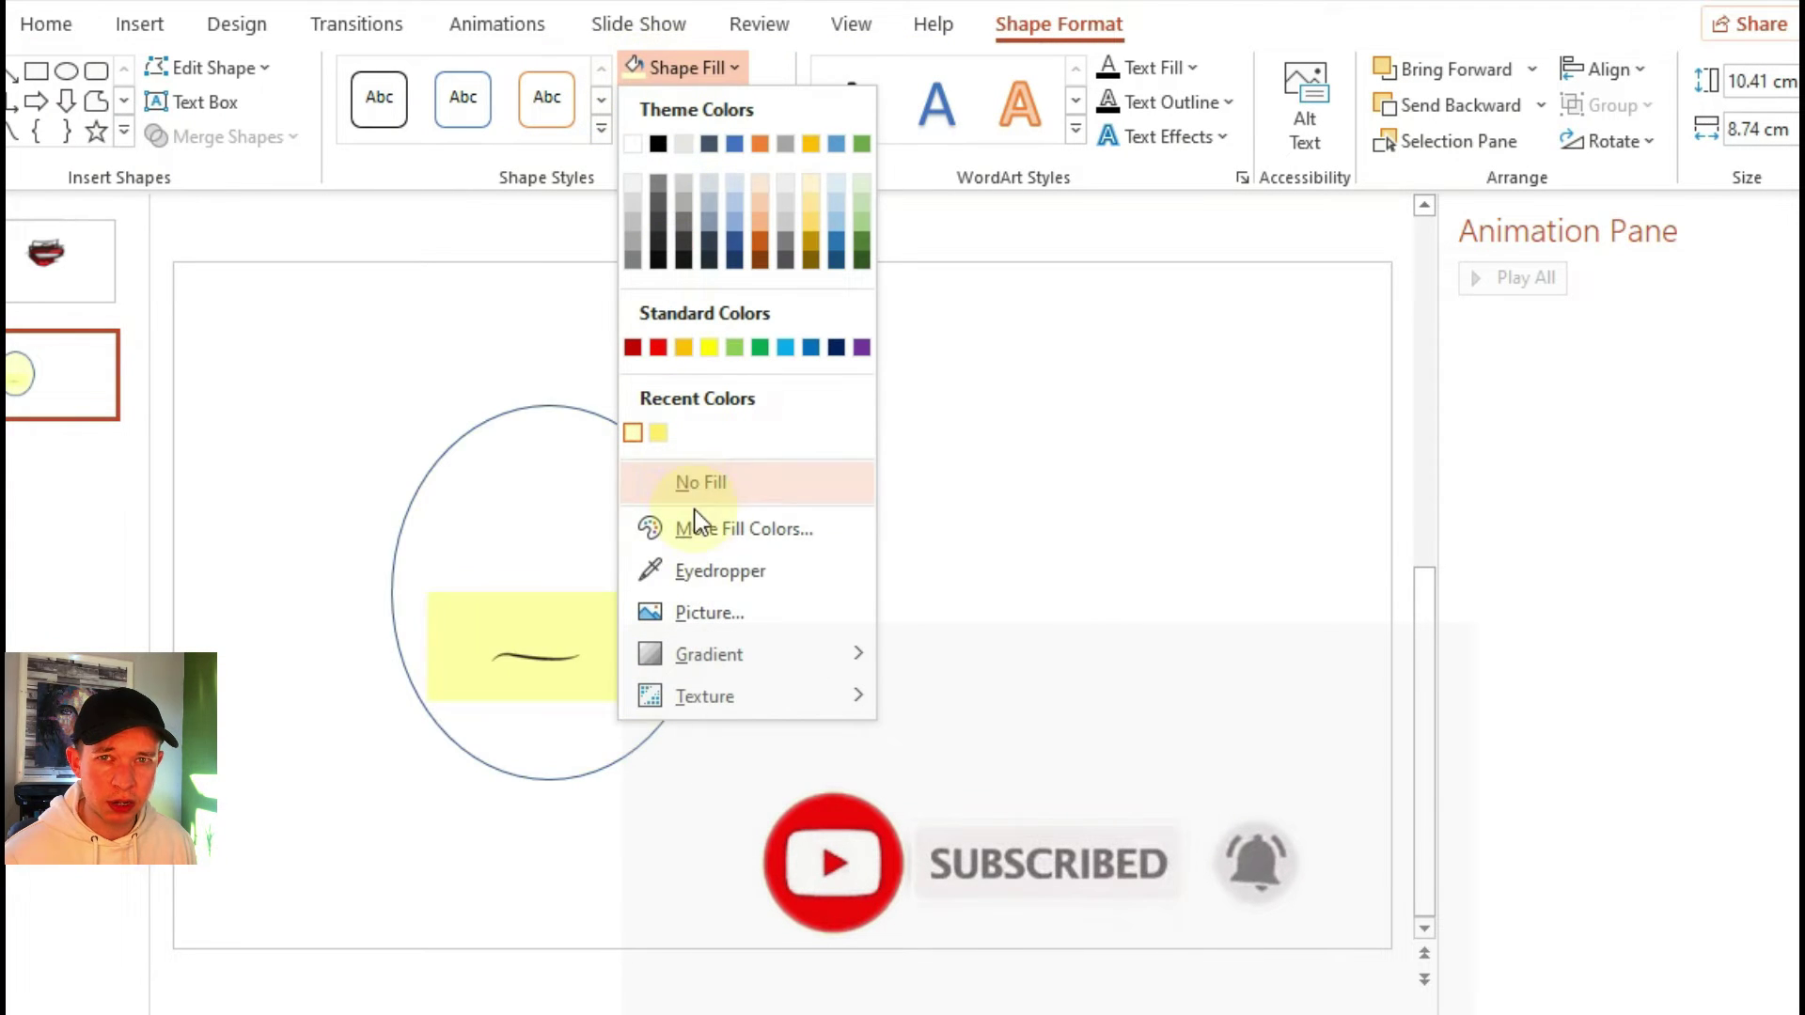
left_click(705, 567)
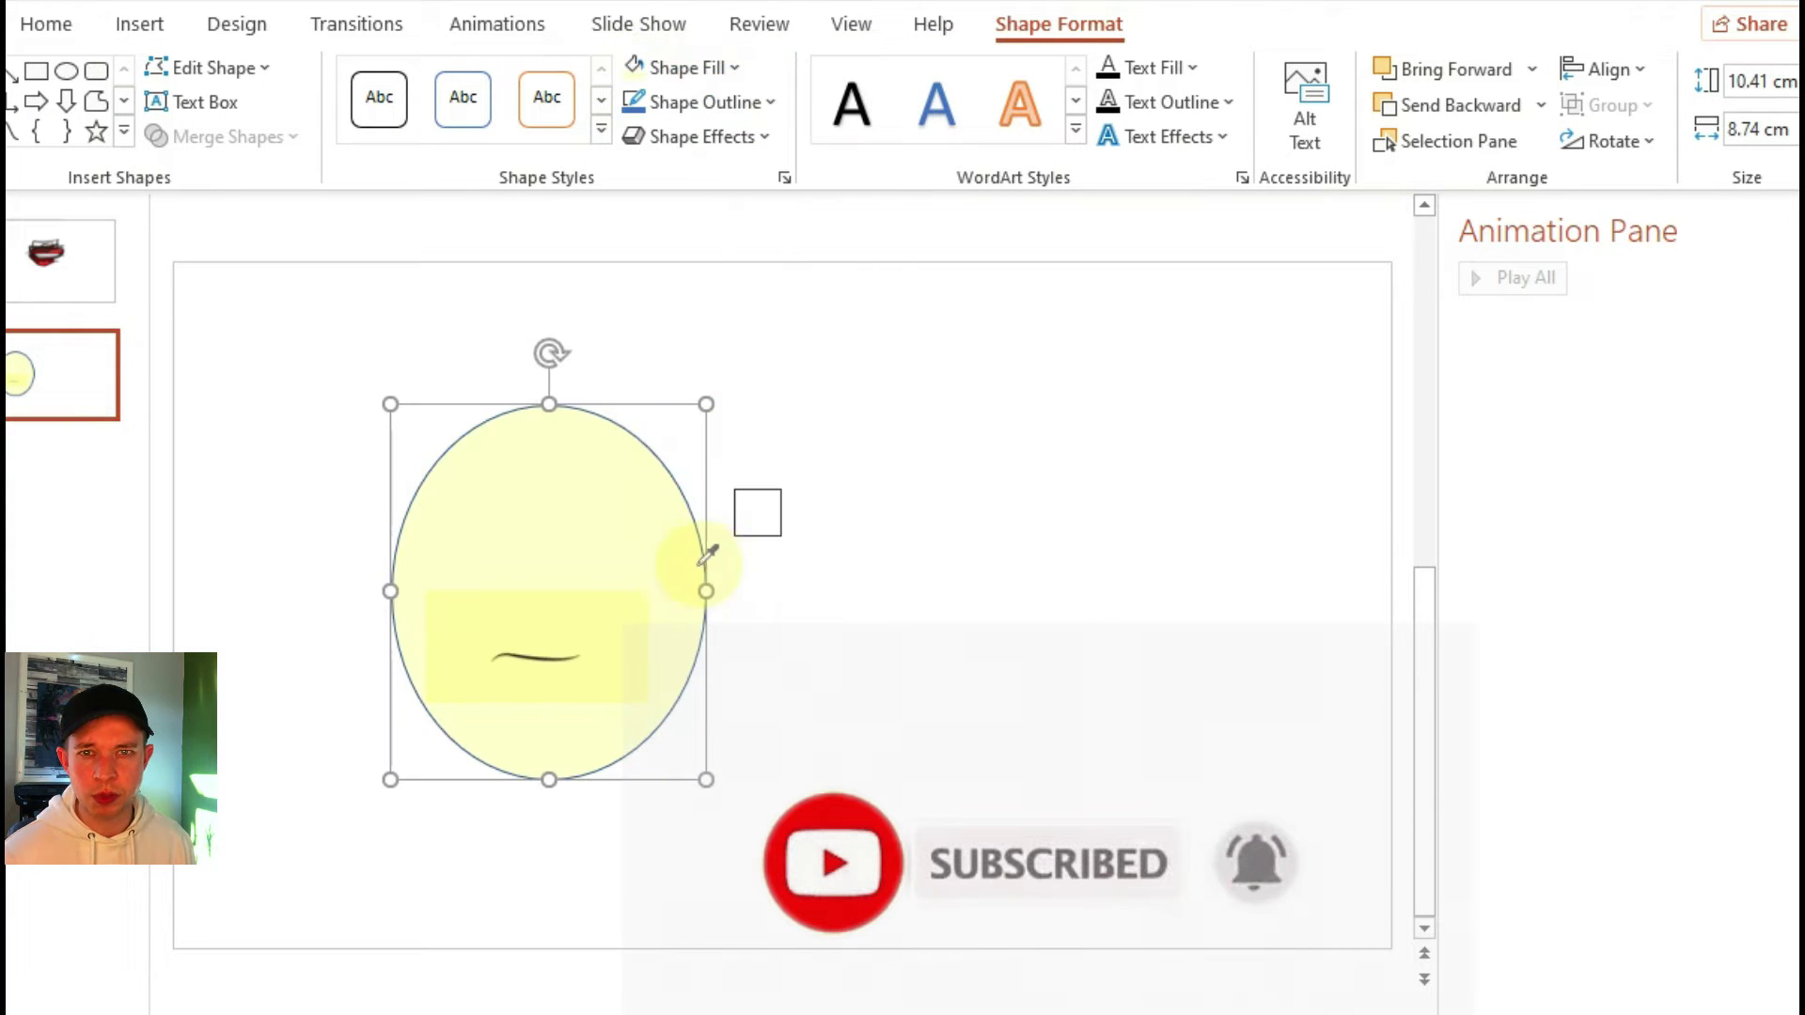
left_click(466, 630)
left_click(753, 607)
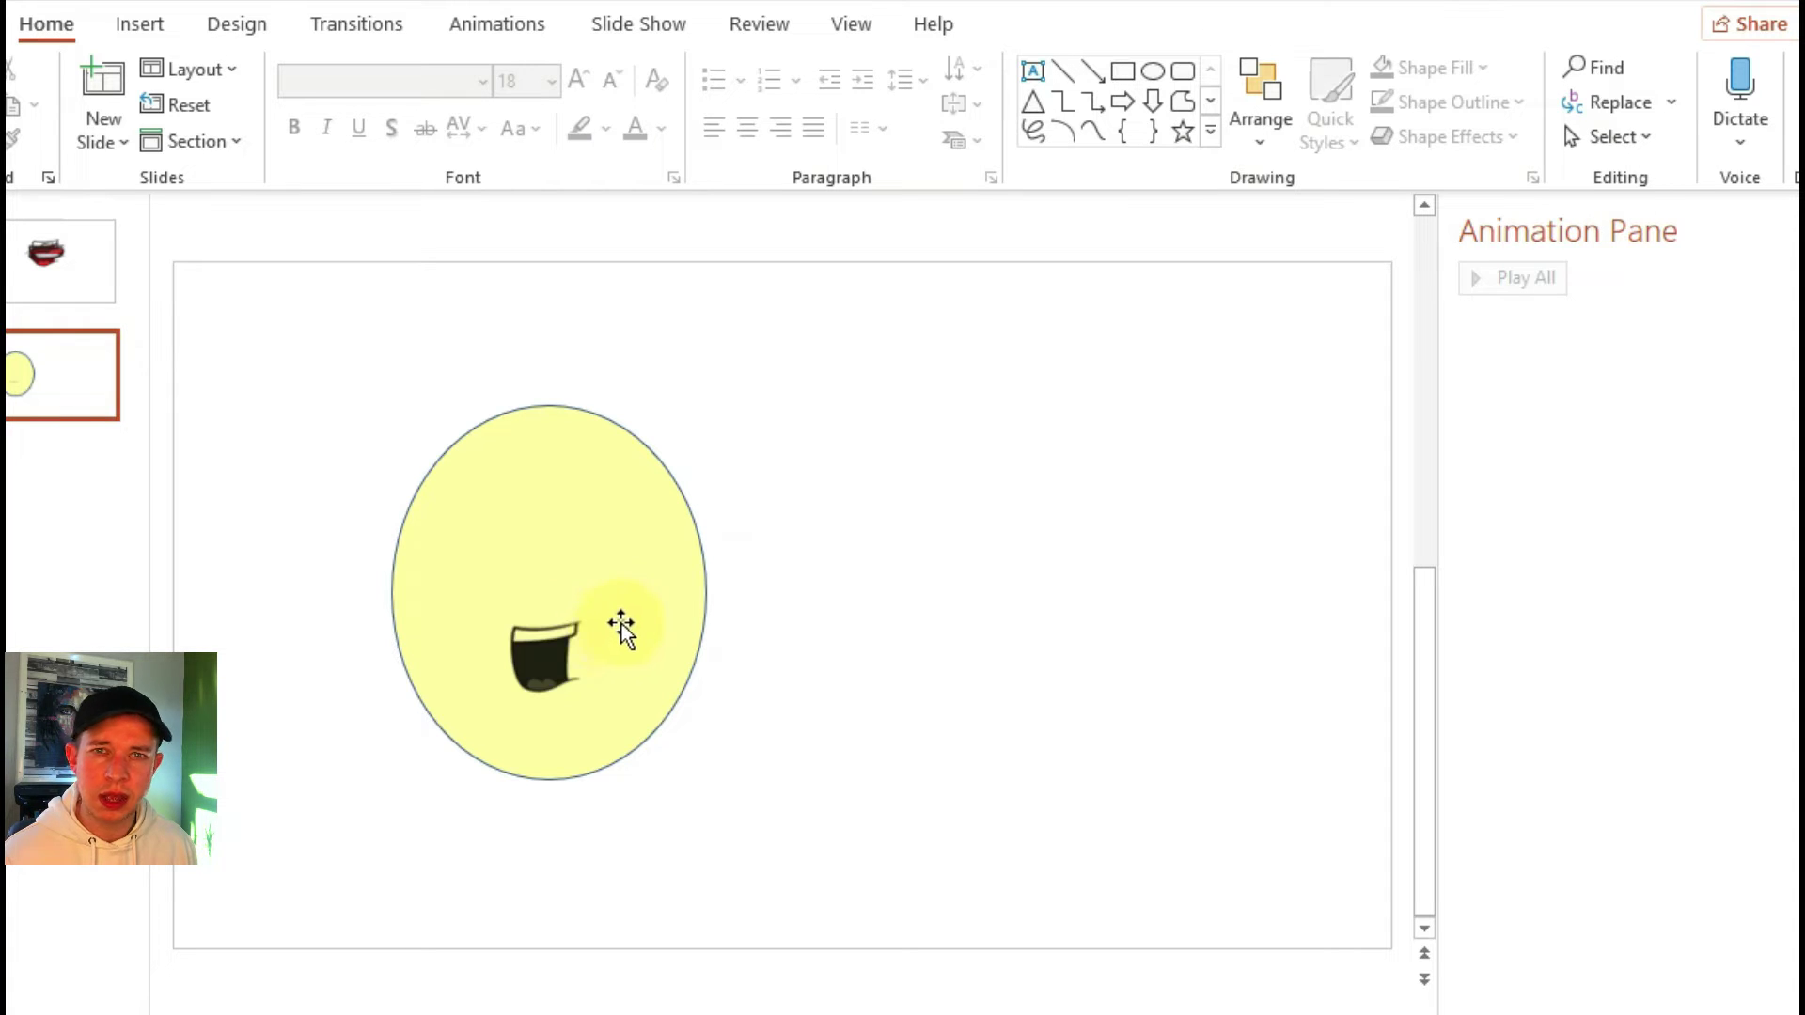
Draw two oval eyes on the face, style them solid black, and return to slide 1.
left_click(141, 23)
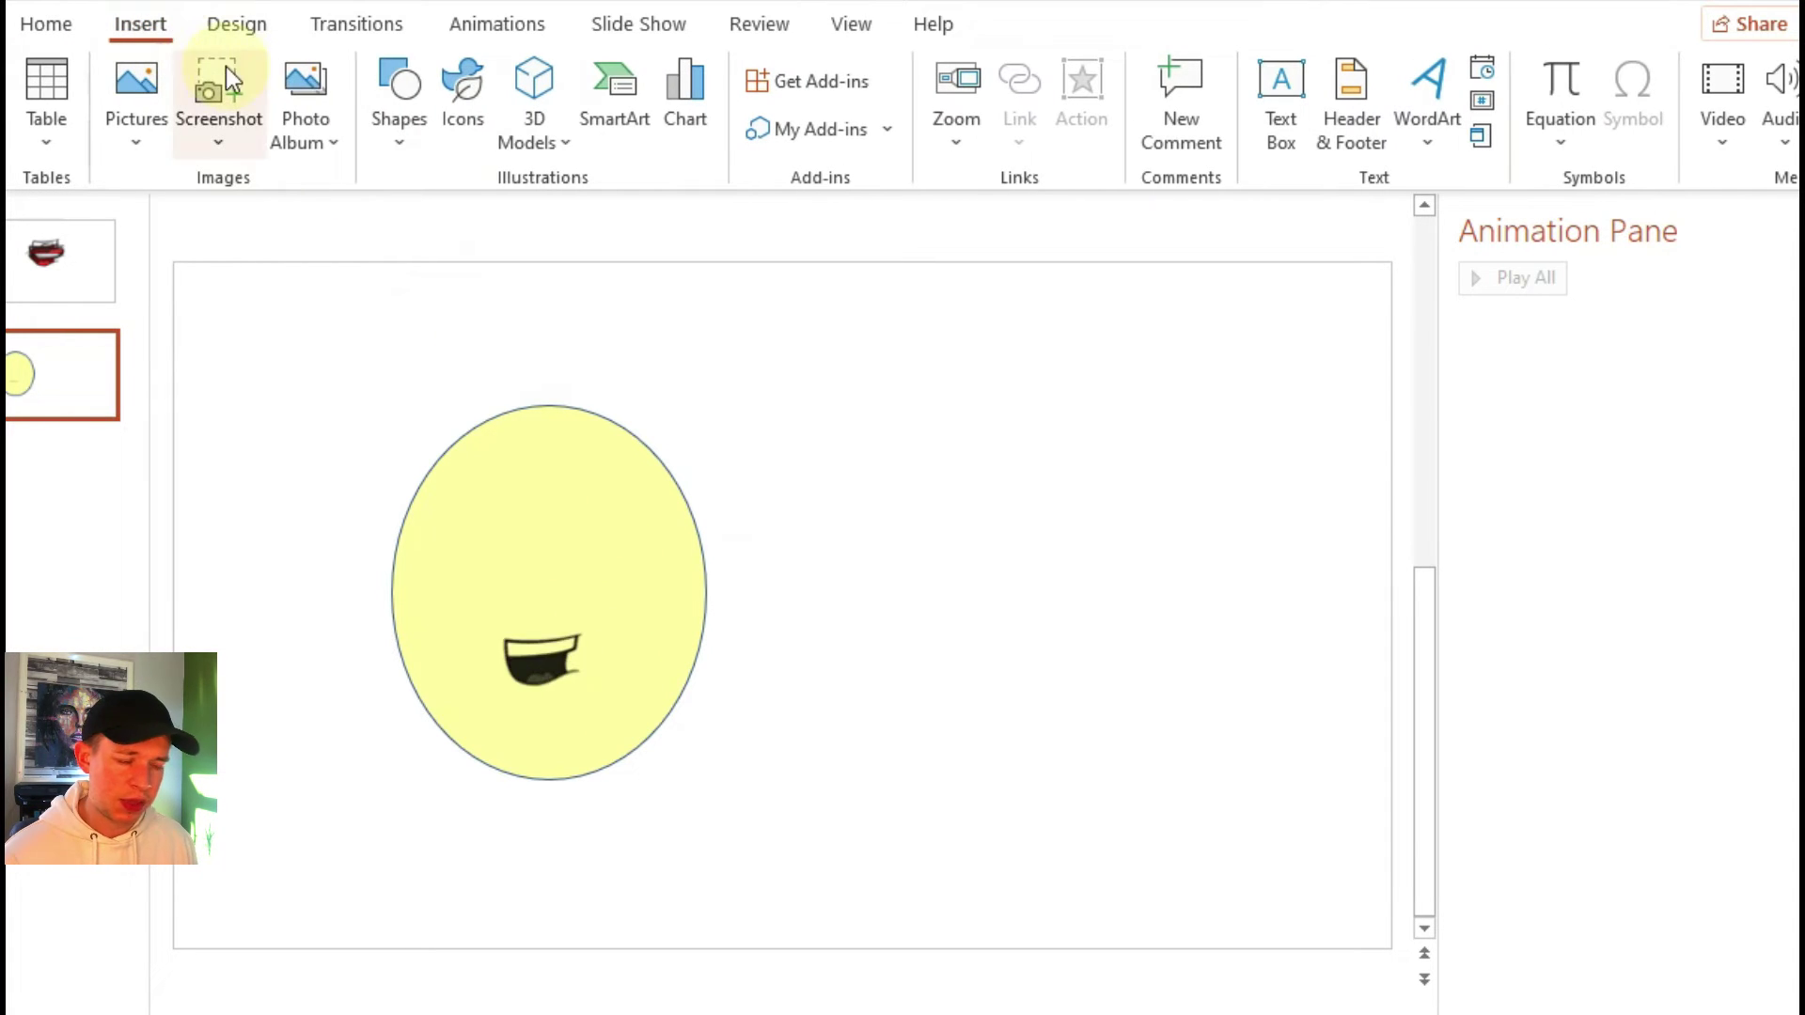
left_click(372, 70)
left_click(494, 224)
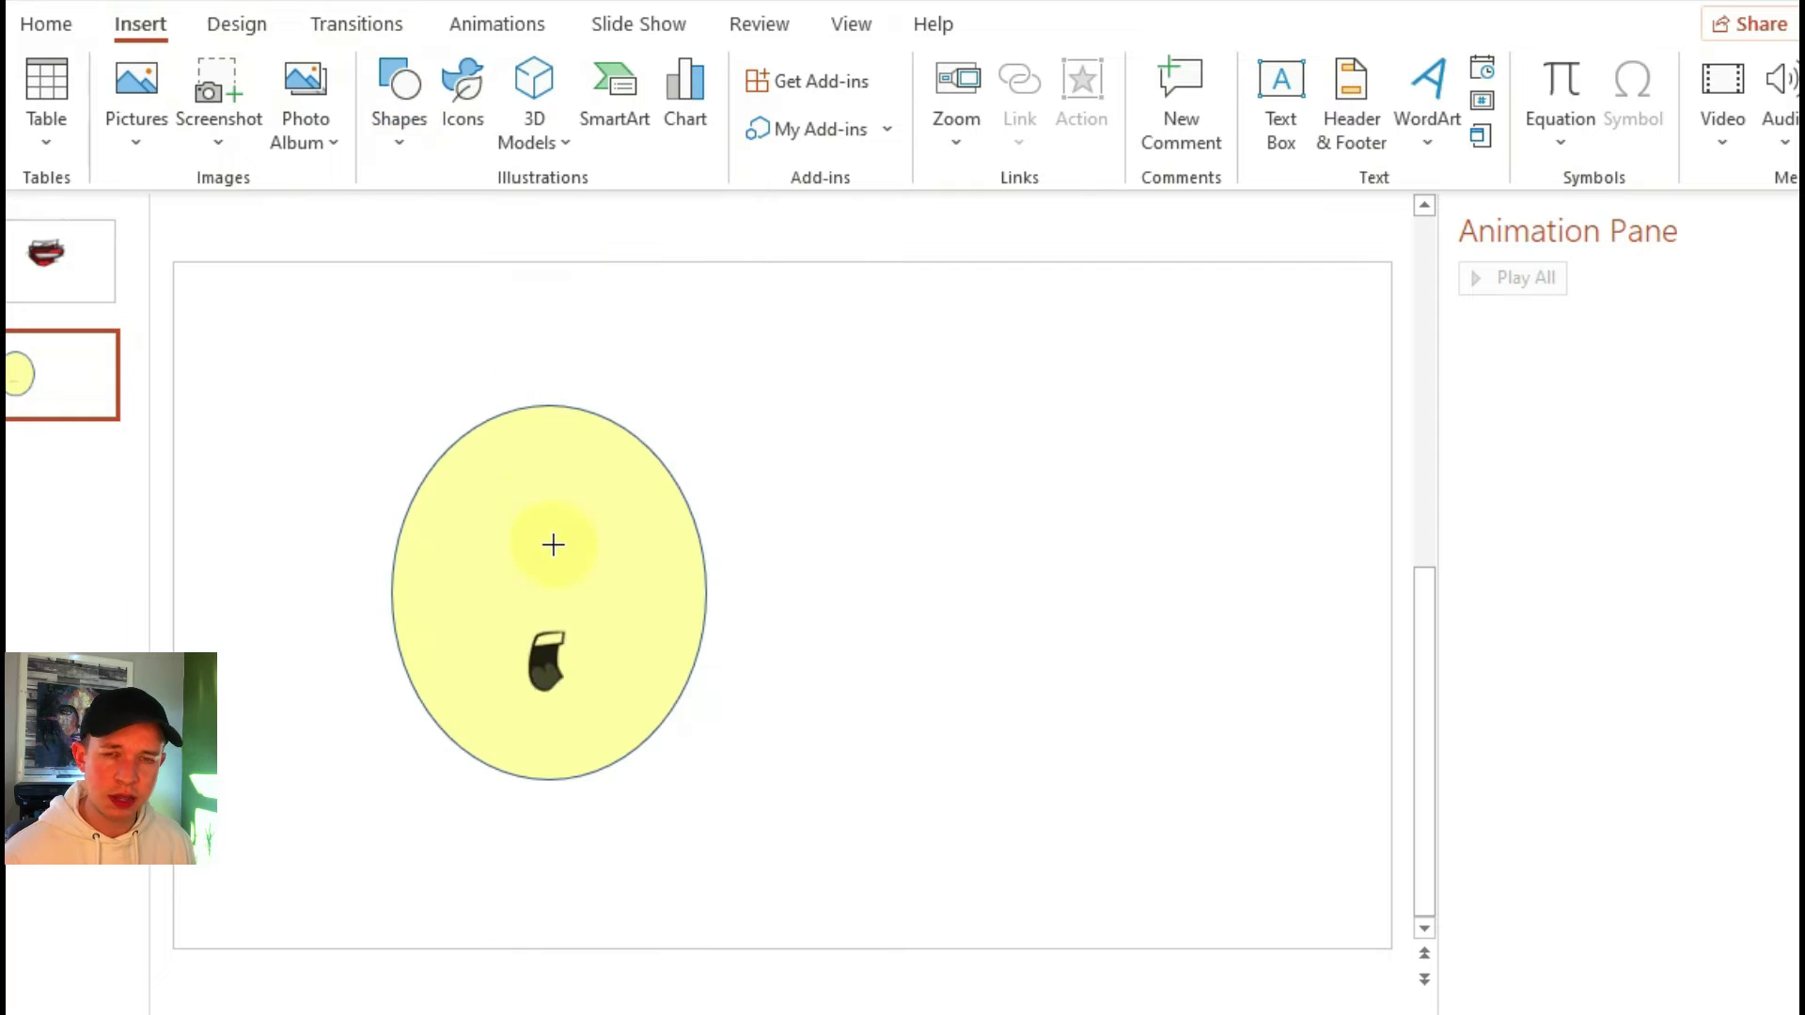
left_click_drag(499, 526, 585, 561)
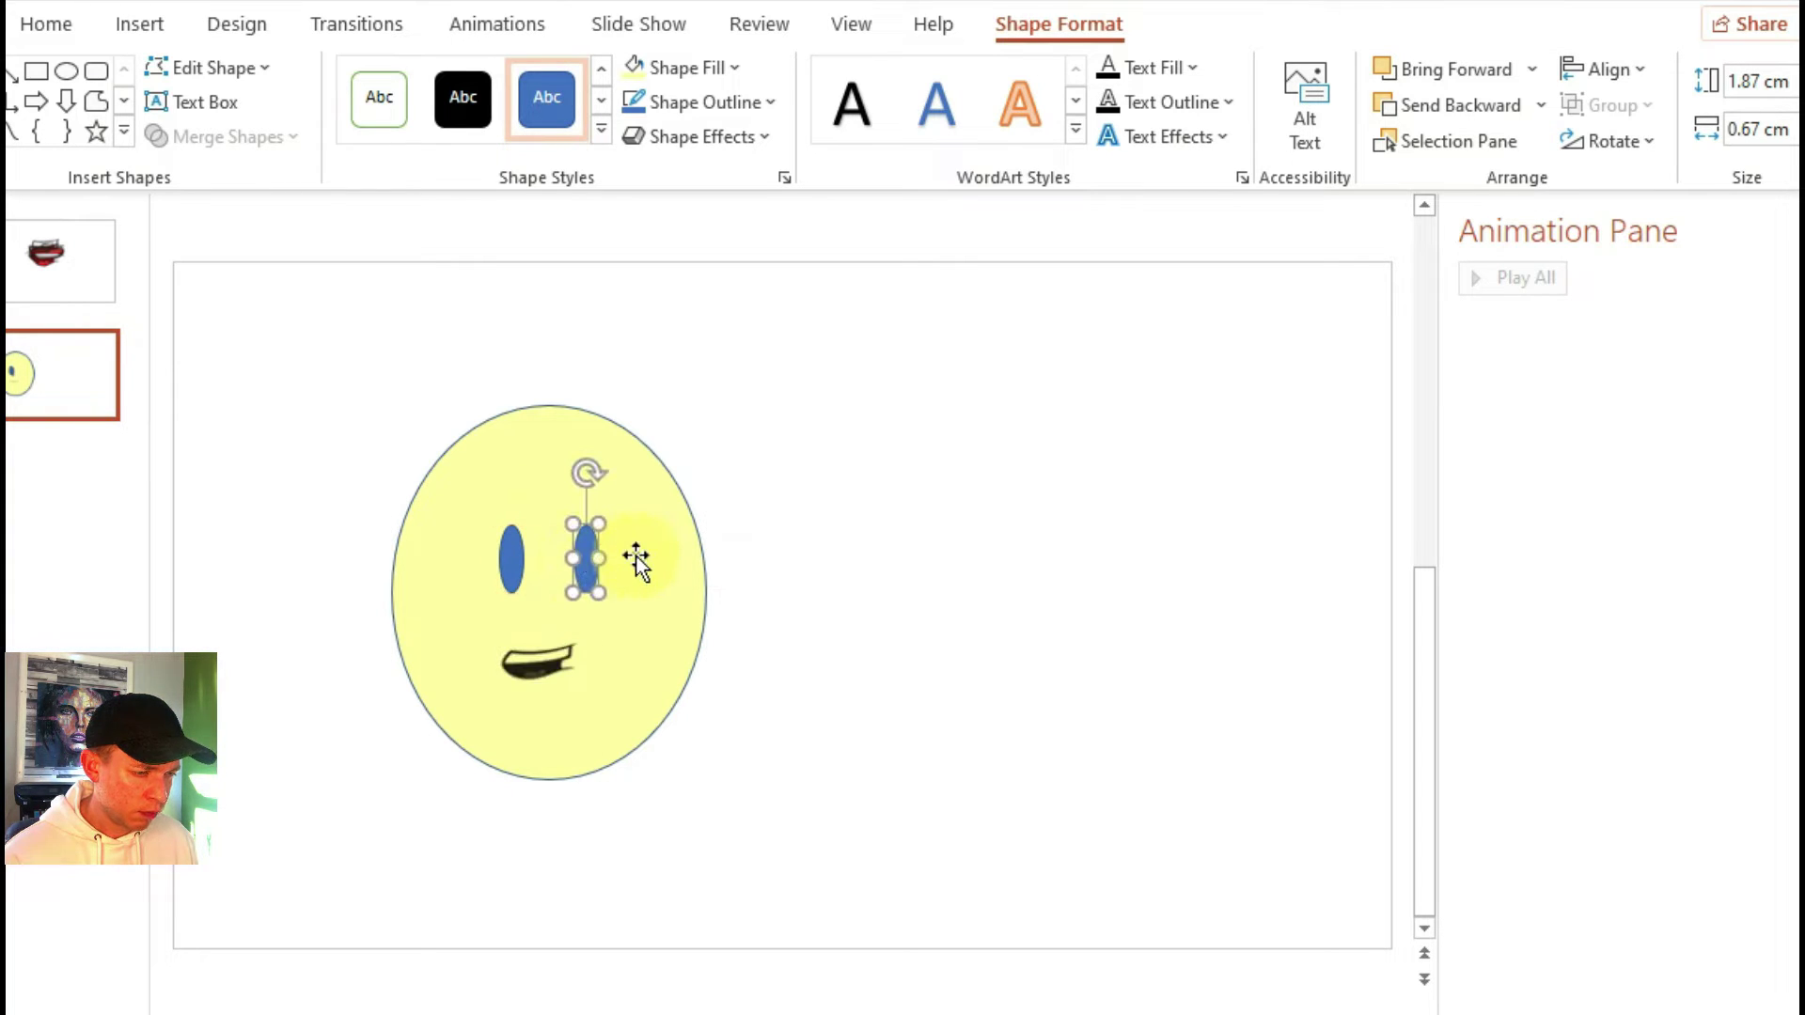
left_click(504, 543, "shift")
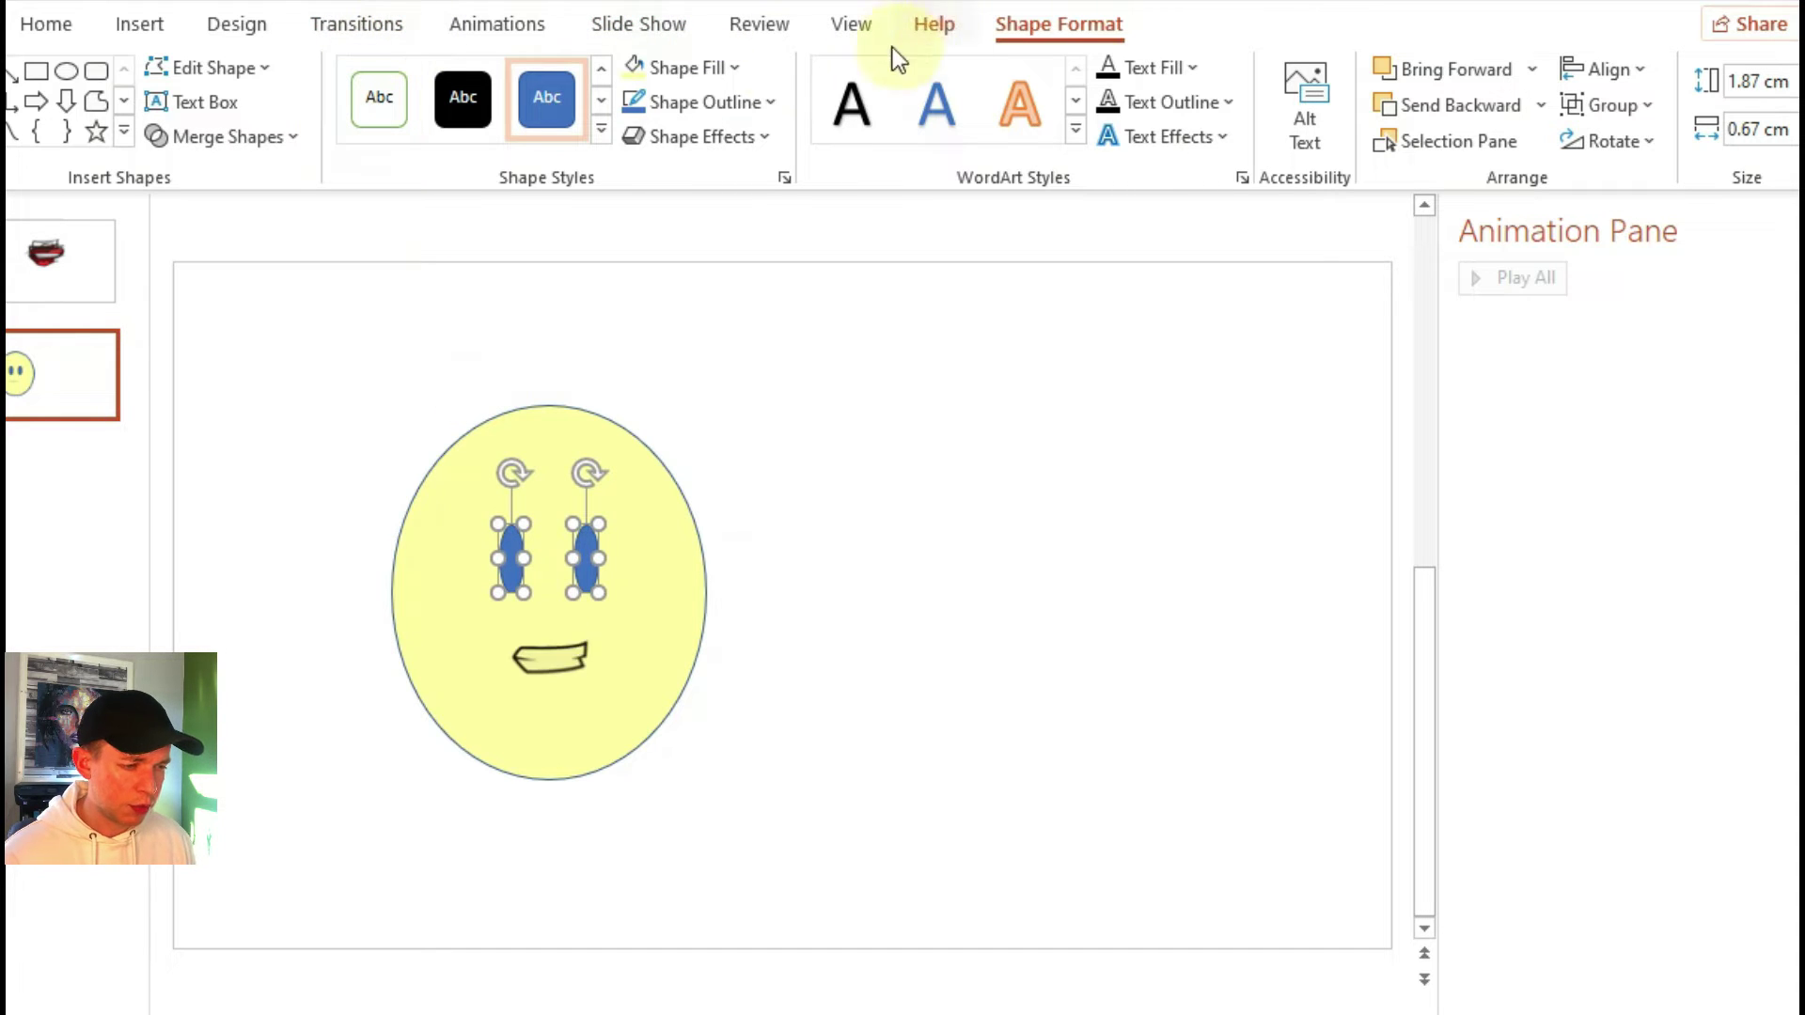
left_click(459, 105)
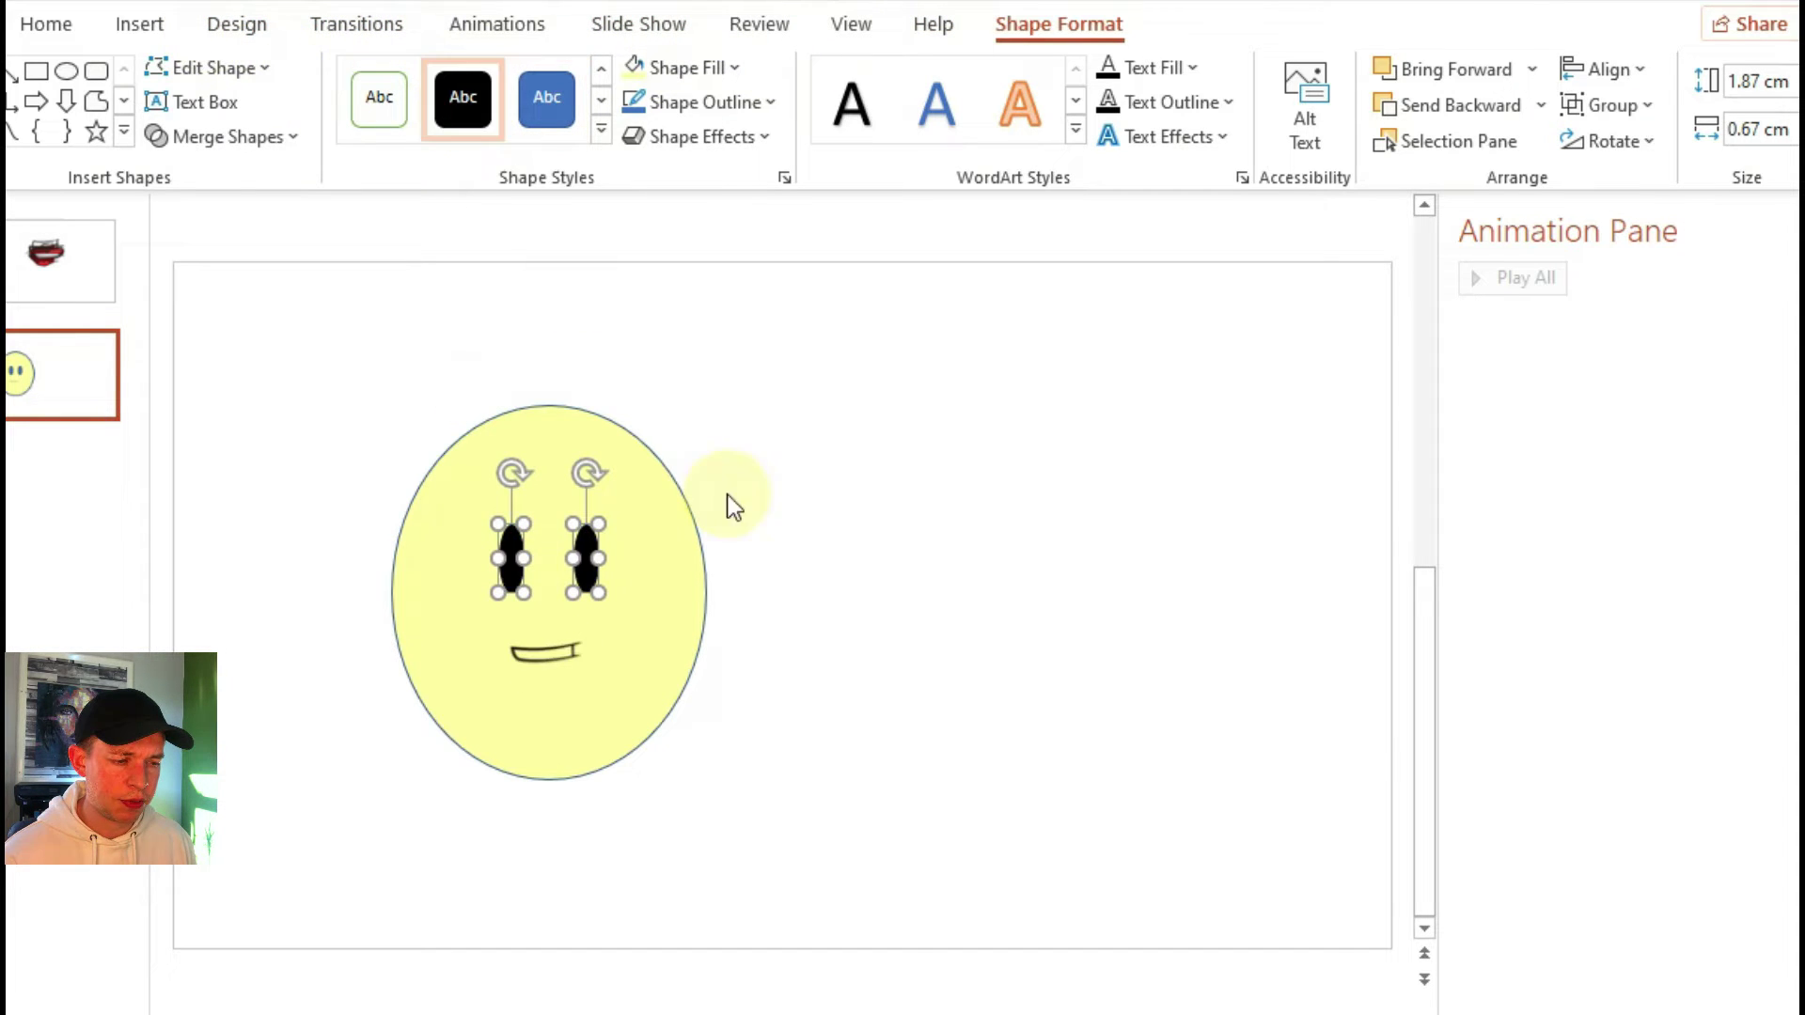
left_click(844, 513)
left_click(76, 277)
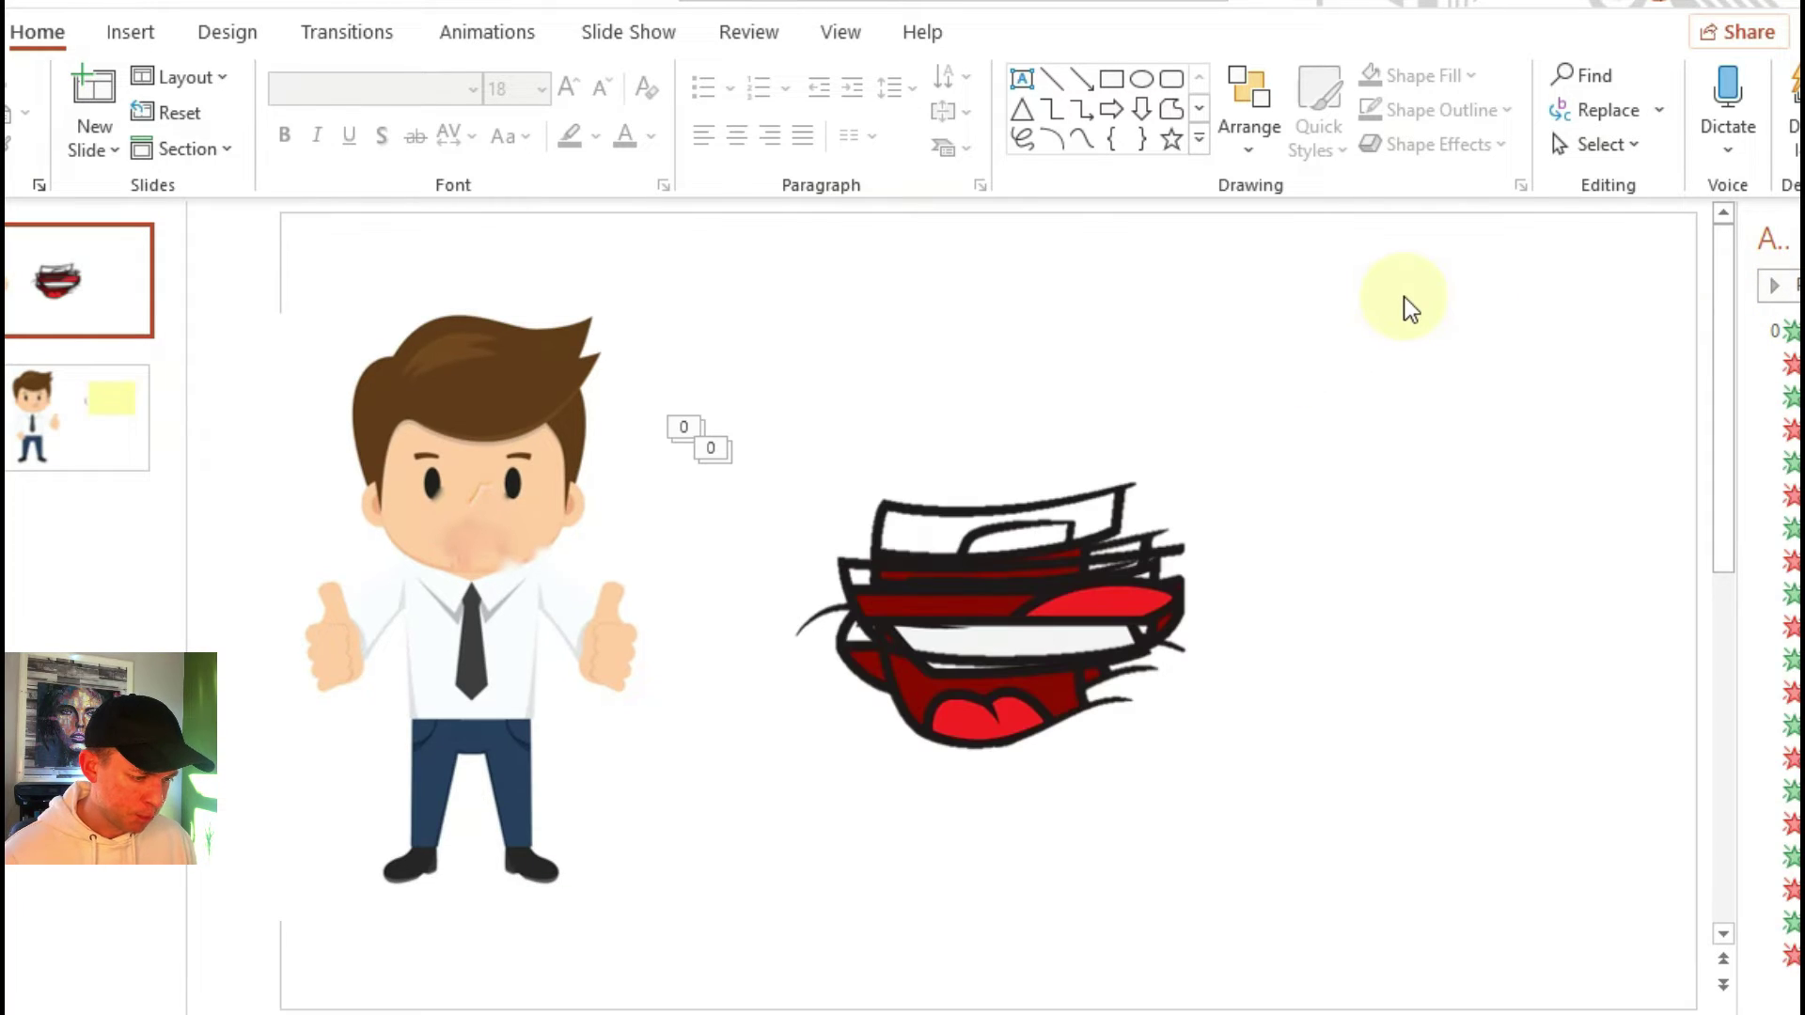
Eyedrop the character's peach face colour as the slide background, then delete the character picture.
right_click(1404, 298)
left_click(1493, 592)
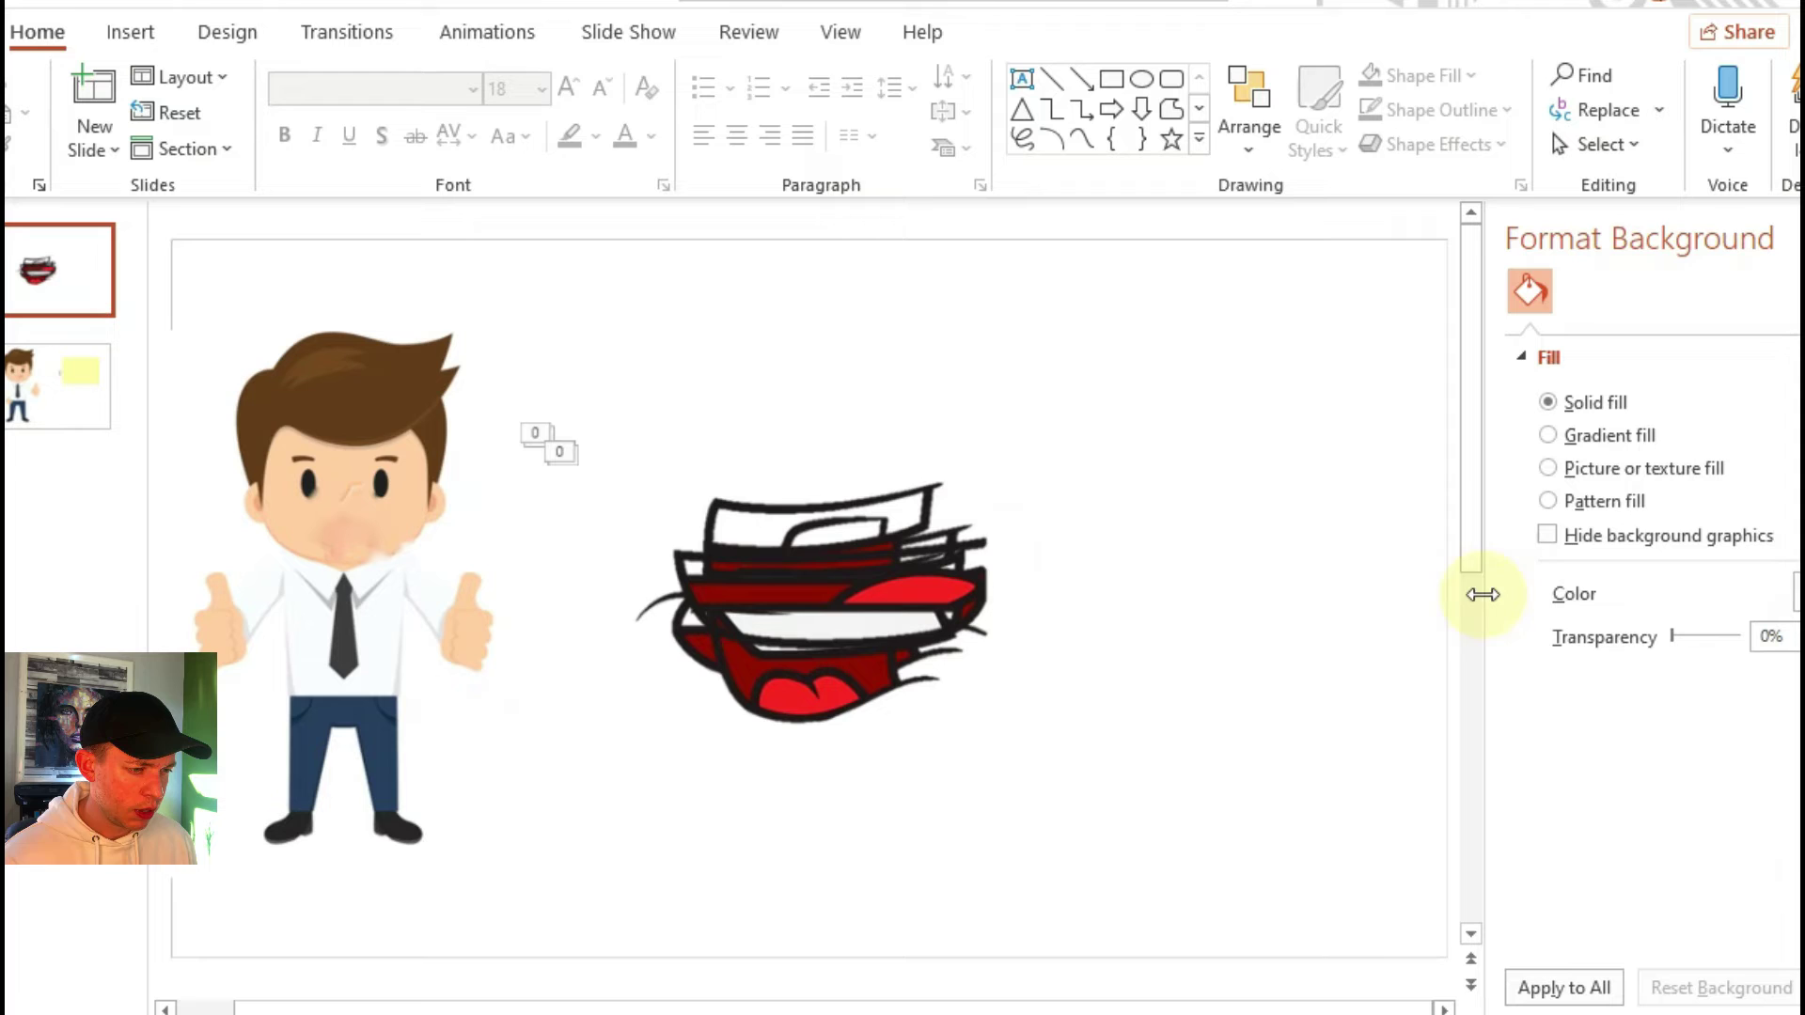
left_click(1796, 593)
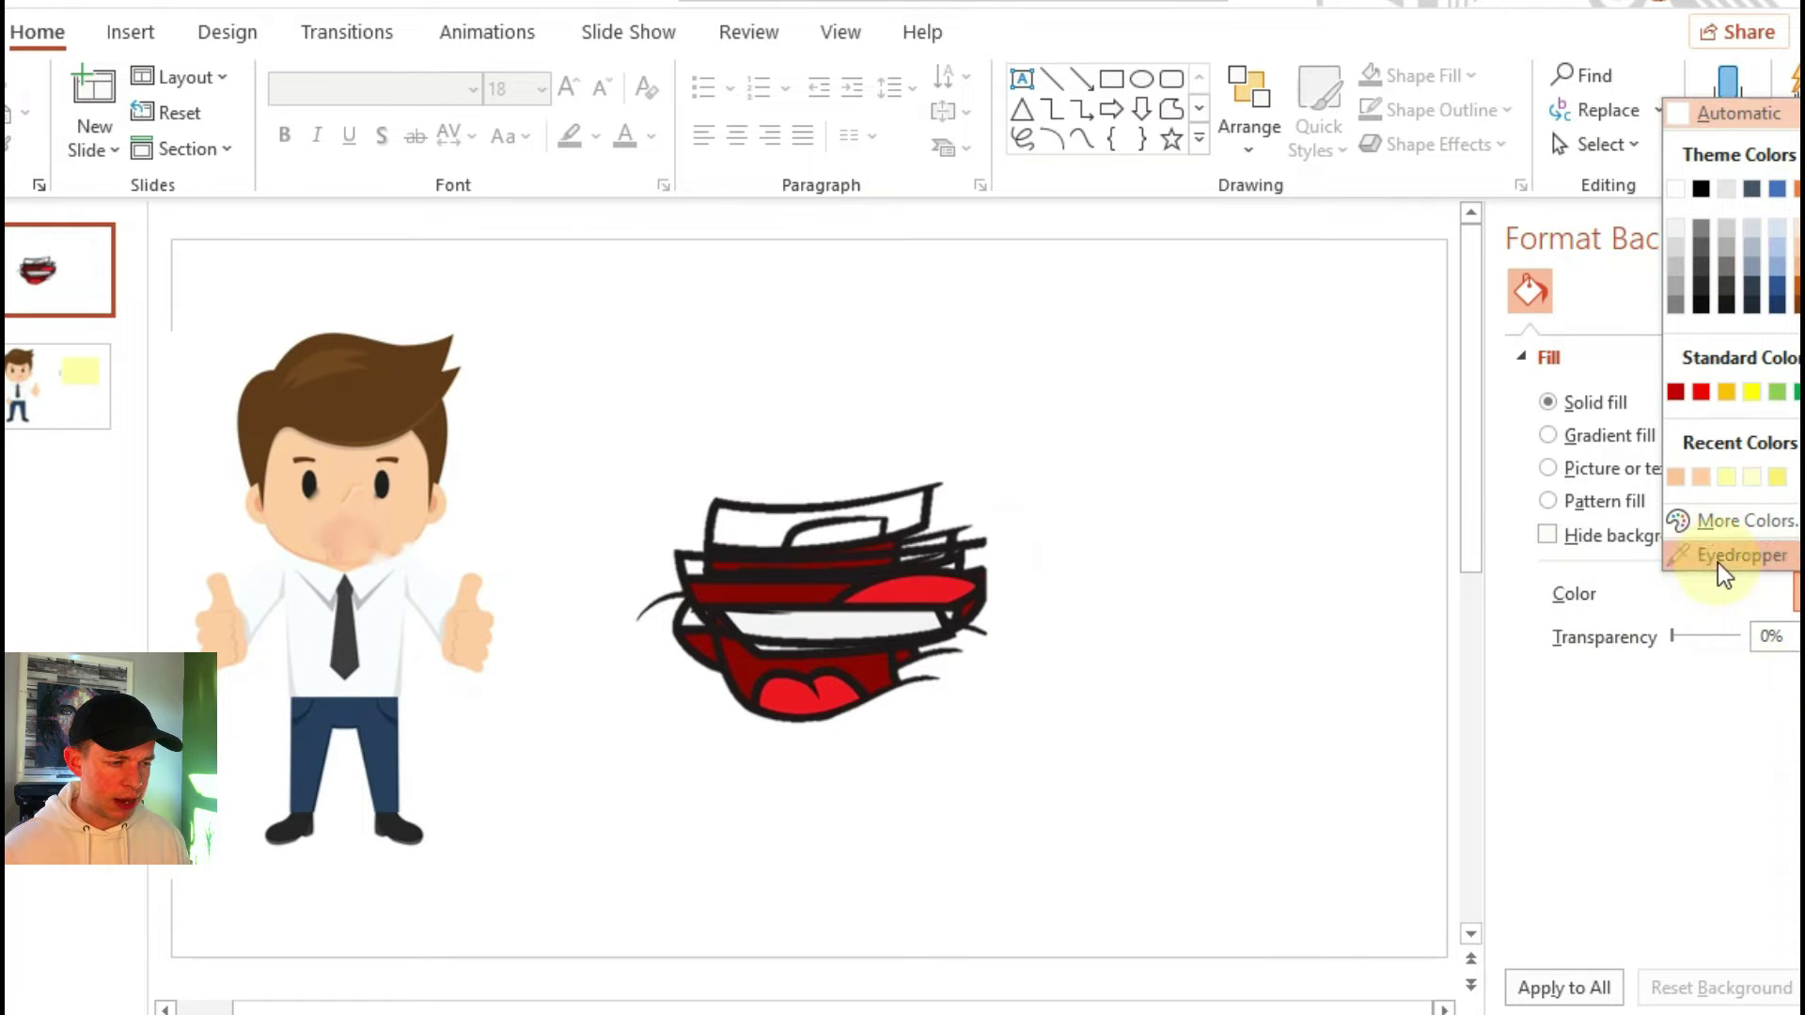
left_click(1717, 562)
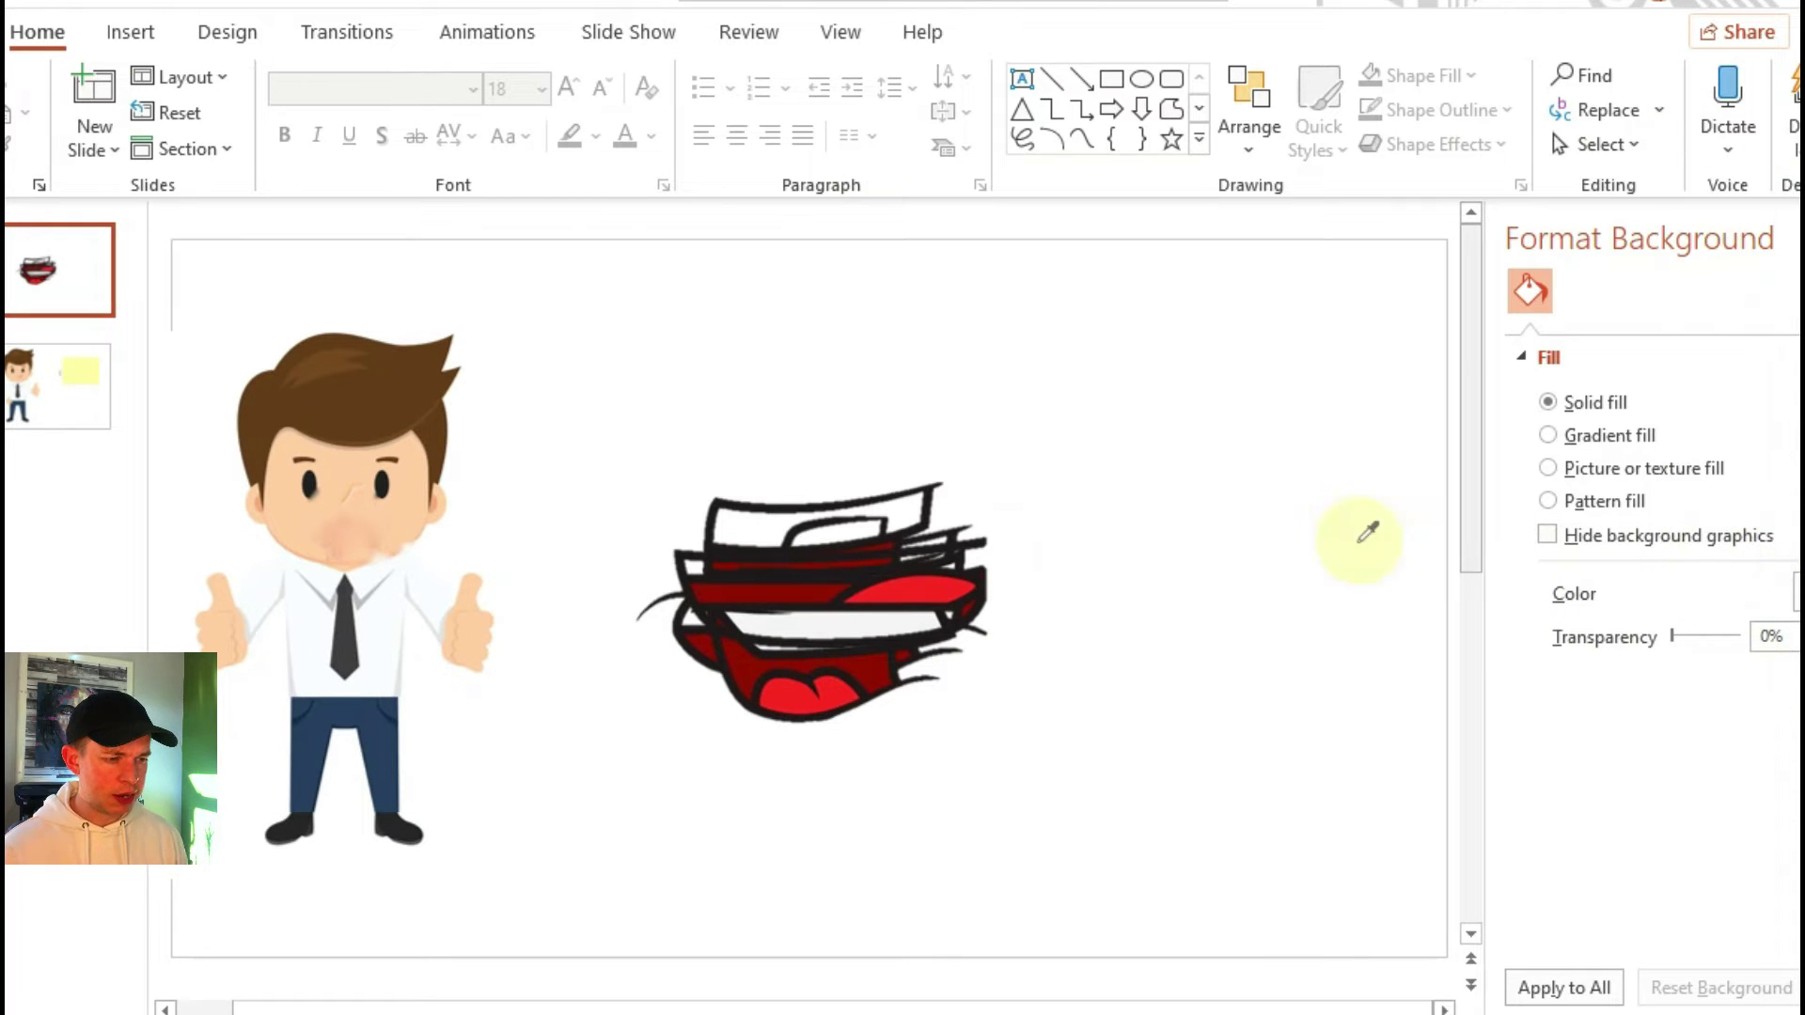
left_click(413, 489)
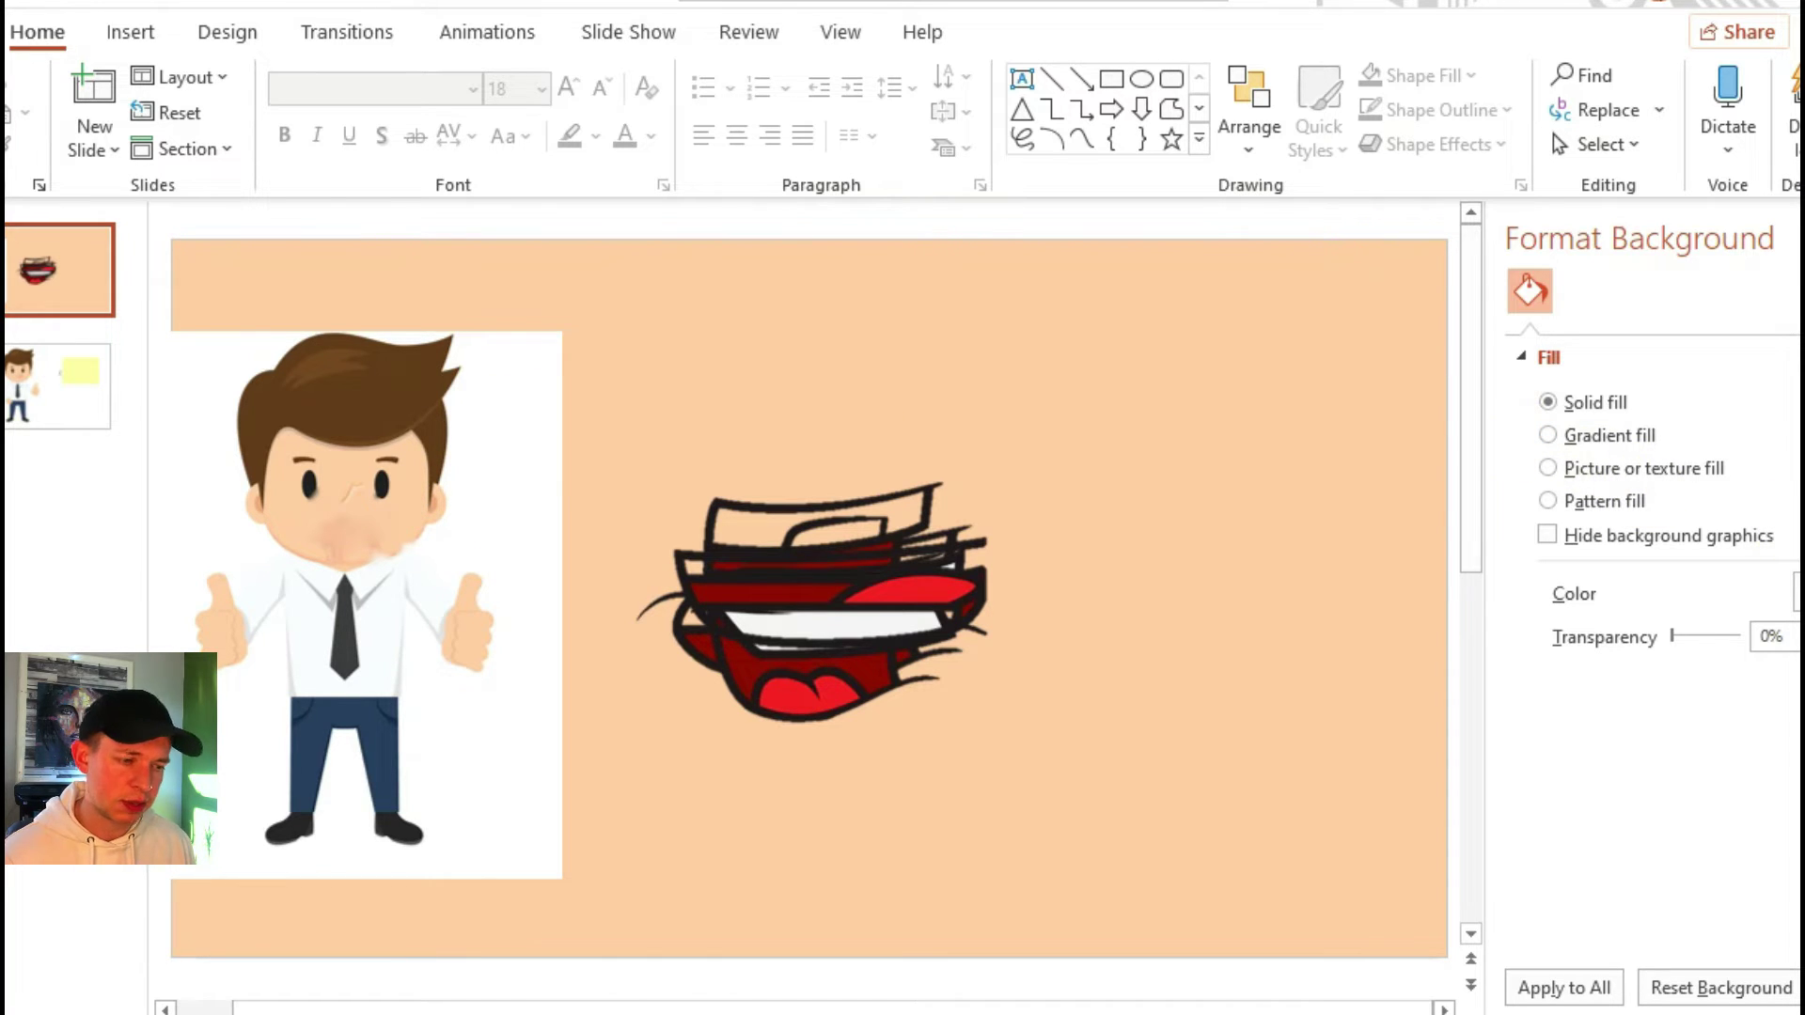
left_click(1796, 593)
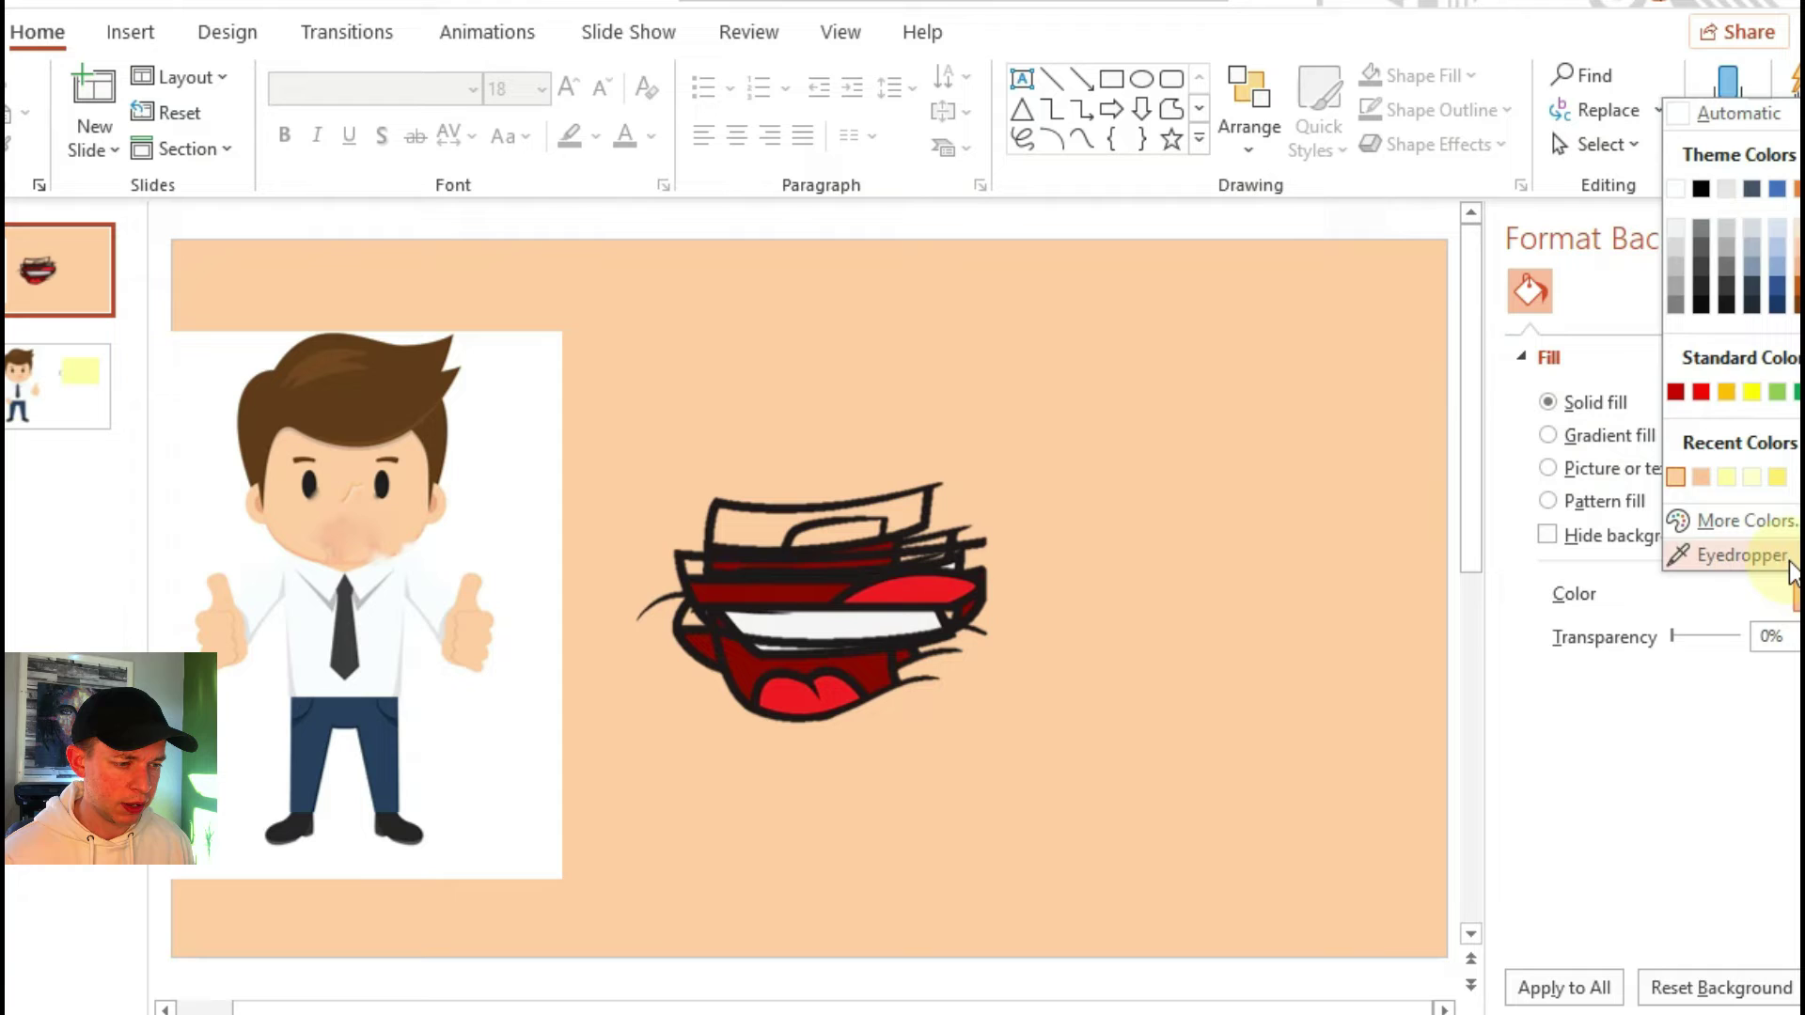
left_click(1739, 555)
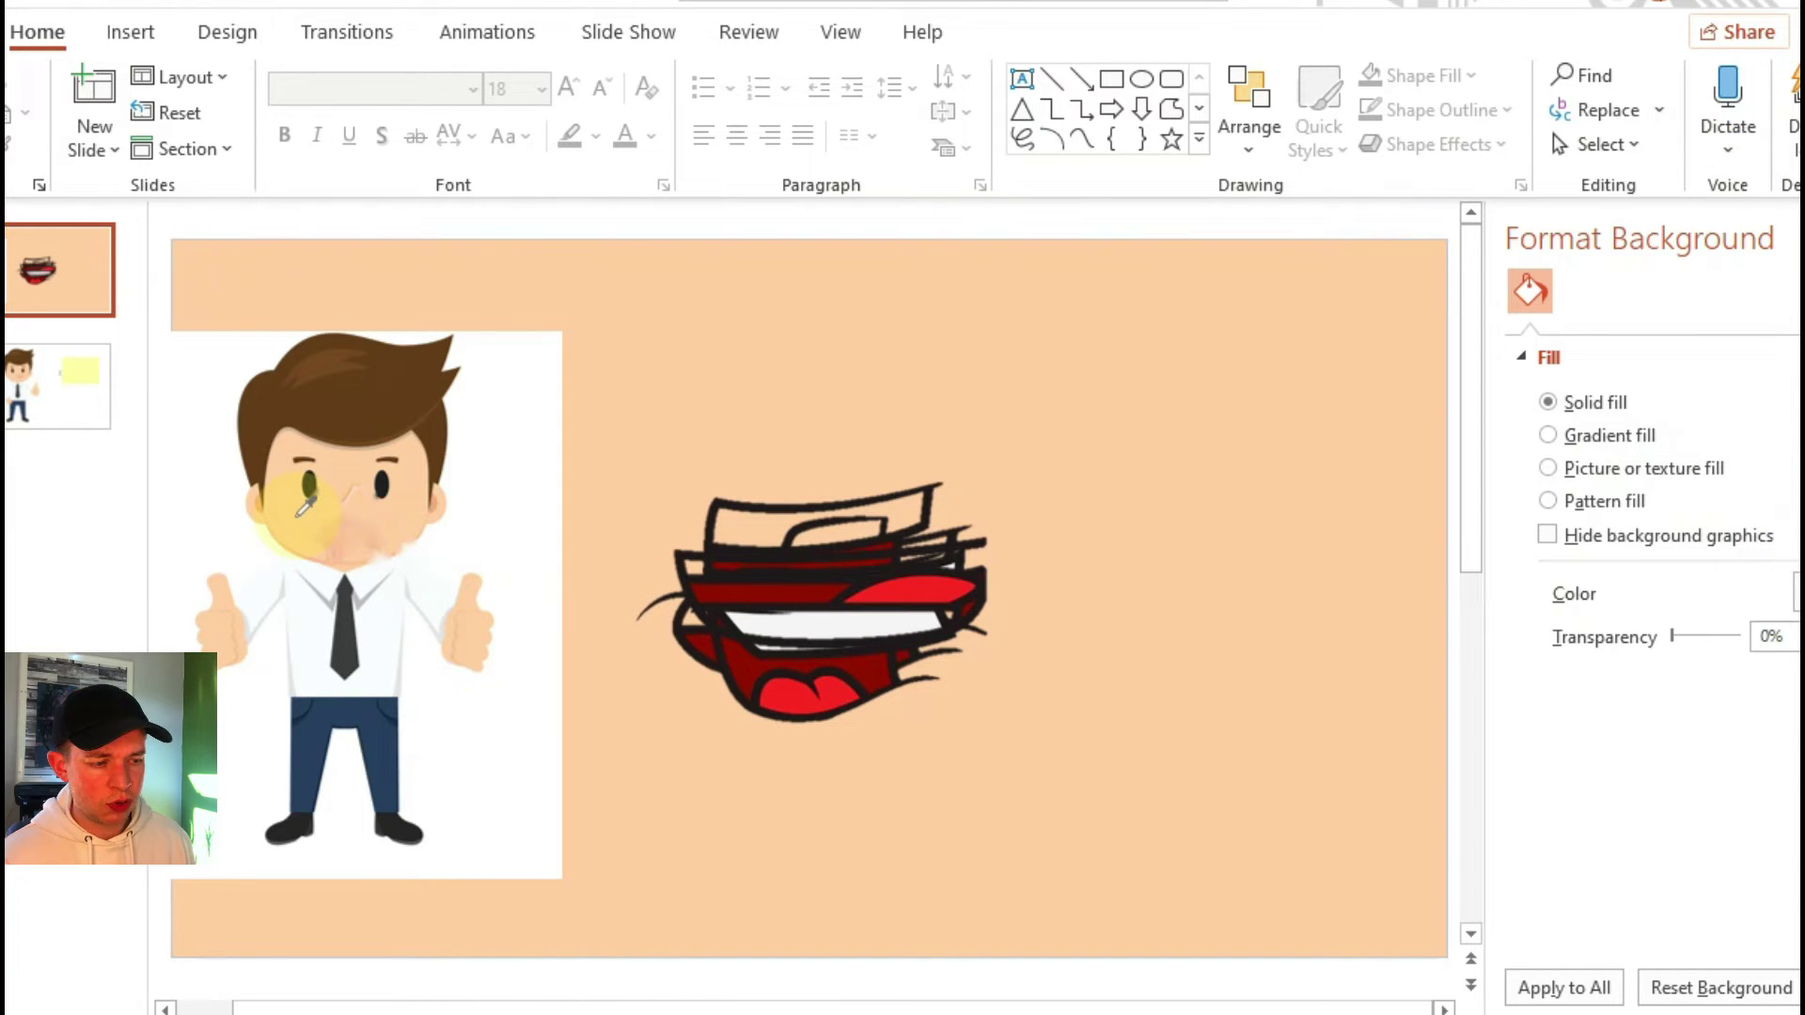
left_click(306, 507)
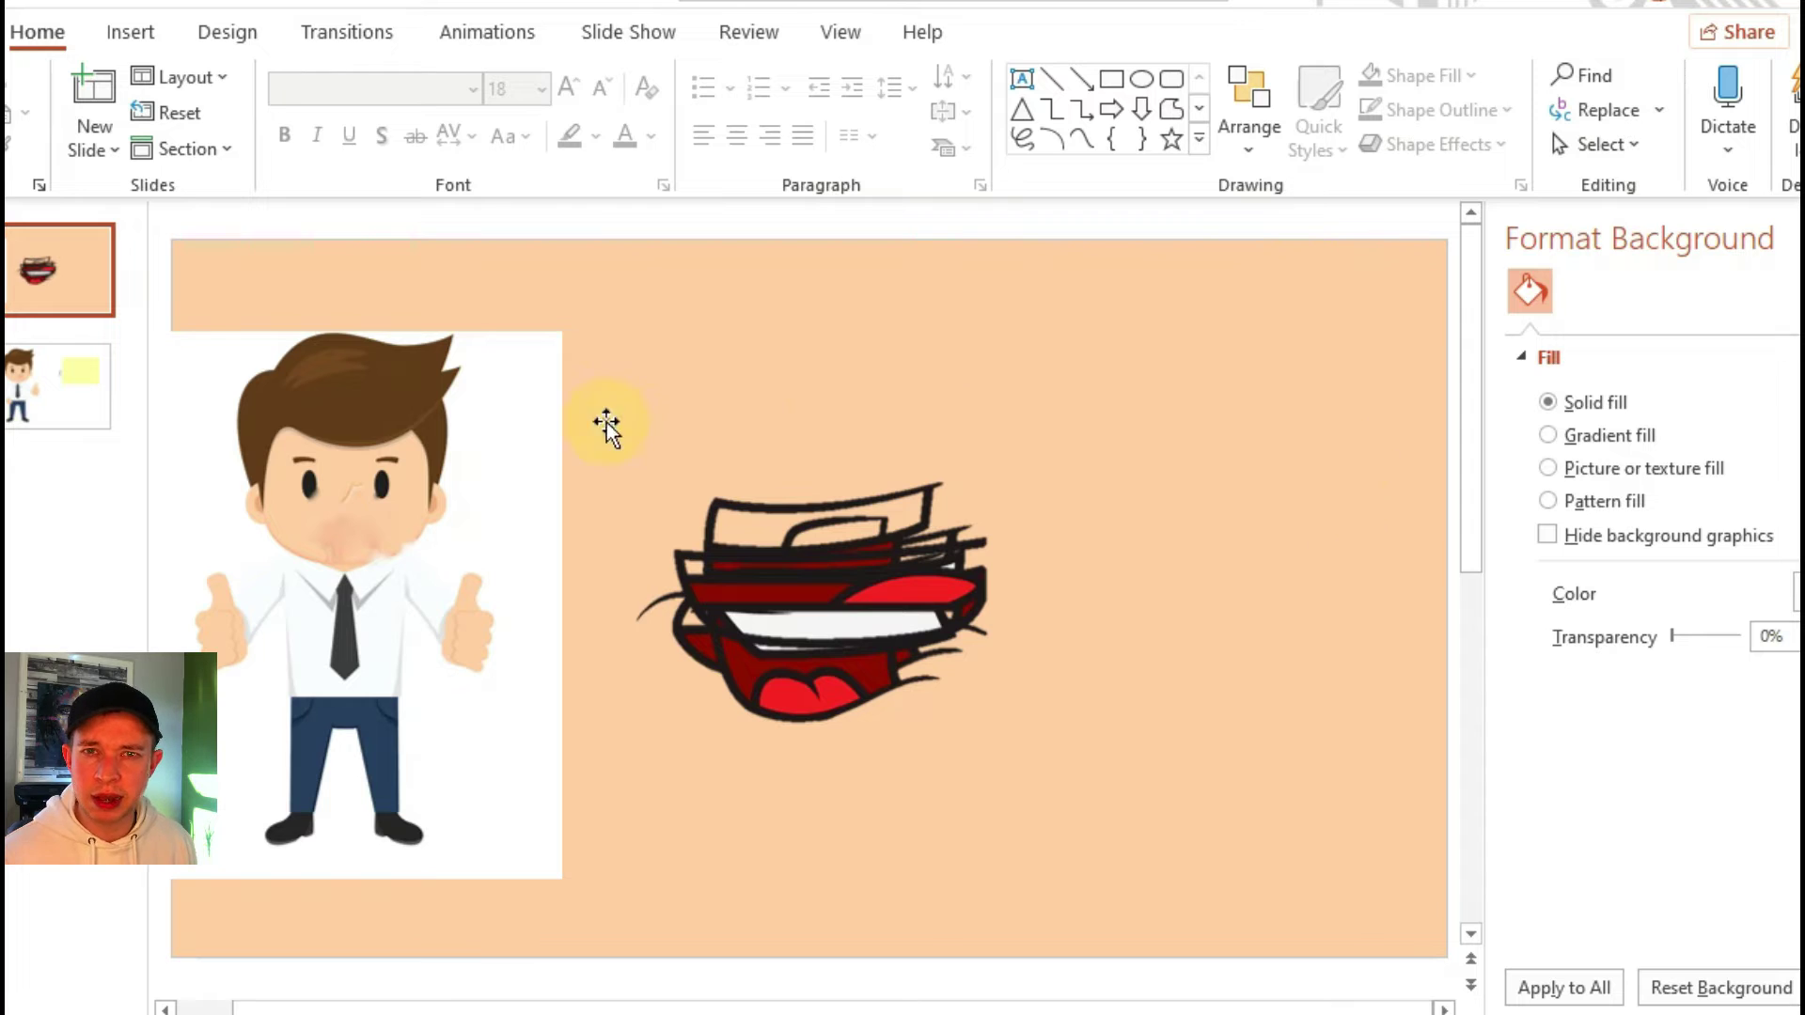
left_click(517, 411)
key("Delete")
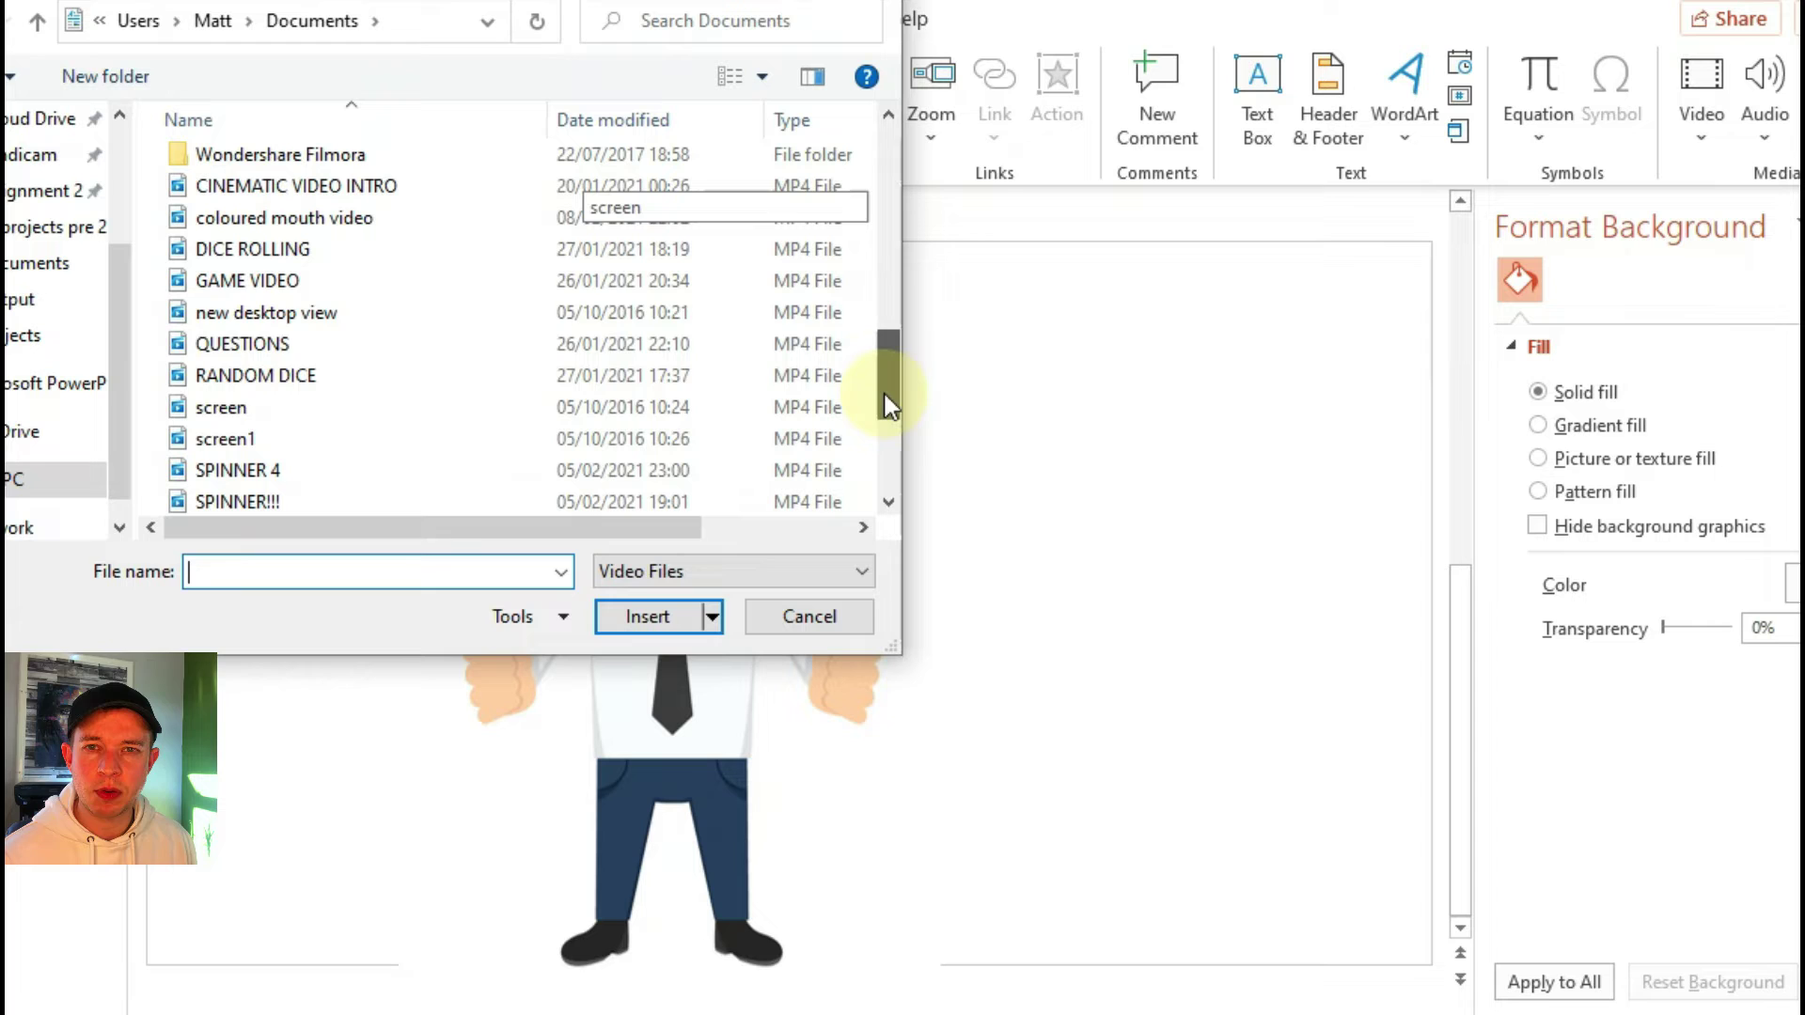
Insert the 'coloured mouth video' MP4 from Documents onto the slide.
left_click(287, 219)
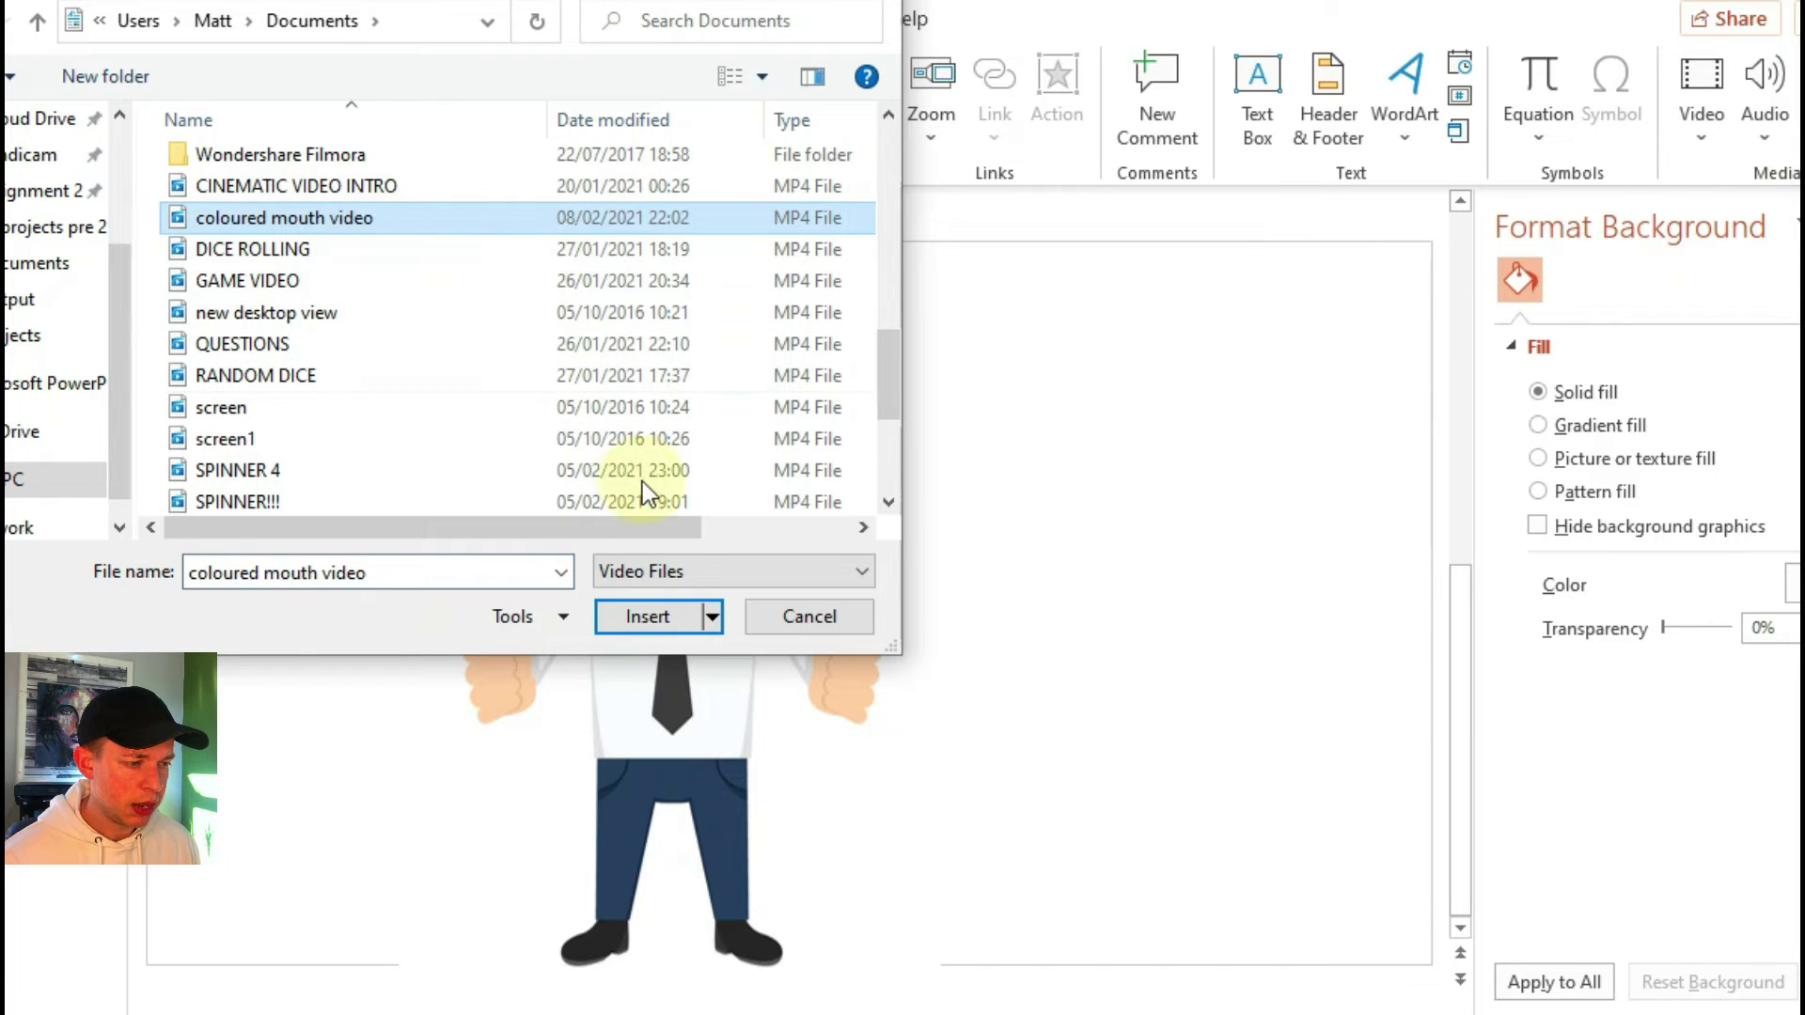
left_click(645, 617)
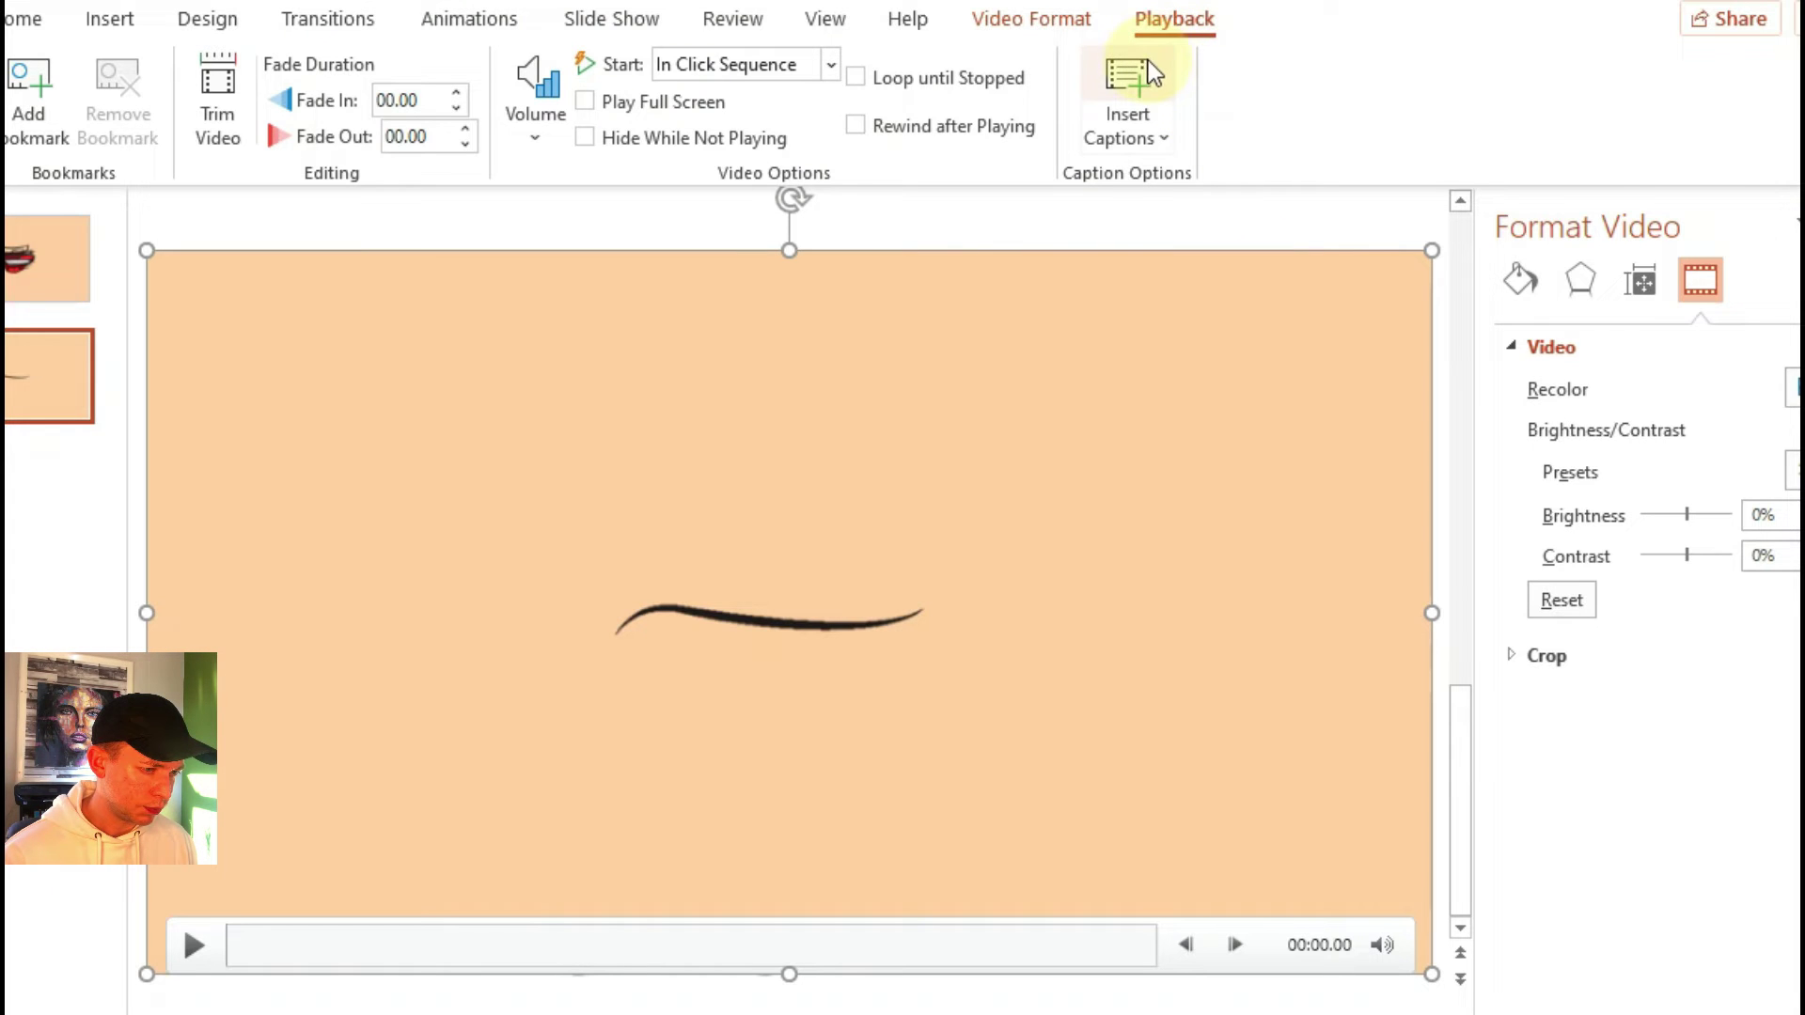
Crop the mouth video down to a small box around the mouth over the face.
left_click(1008, 13)
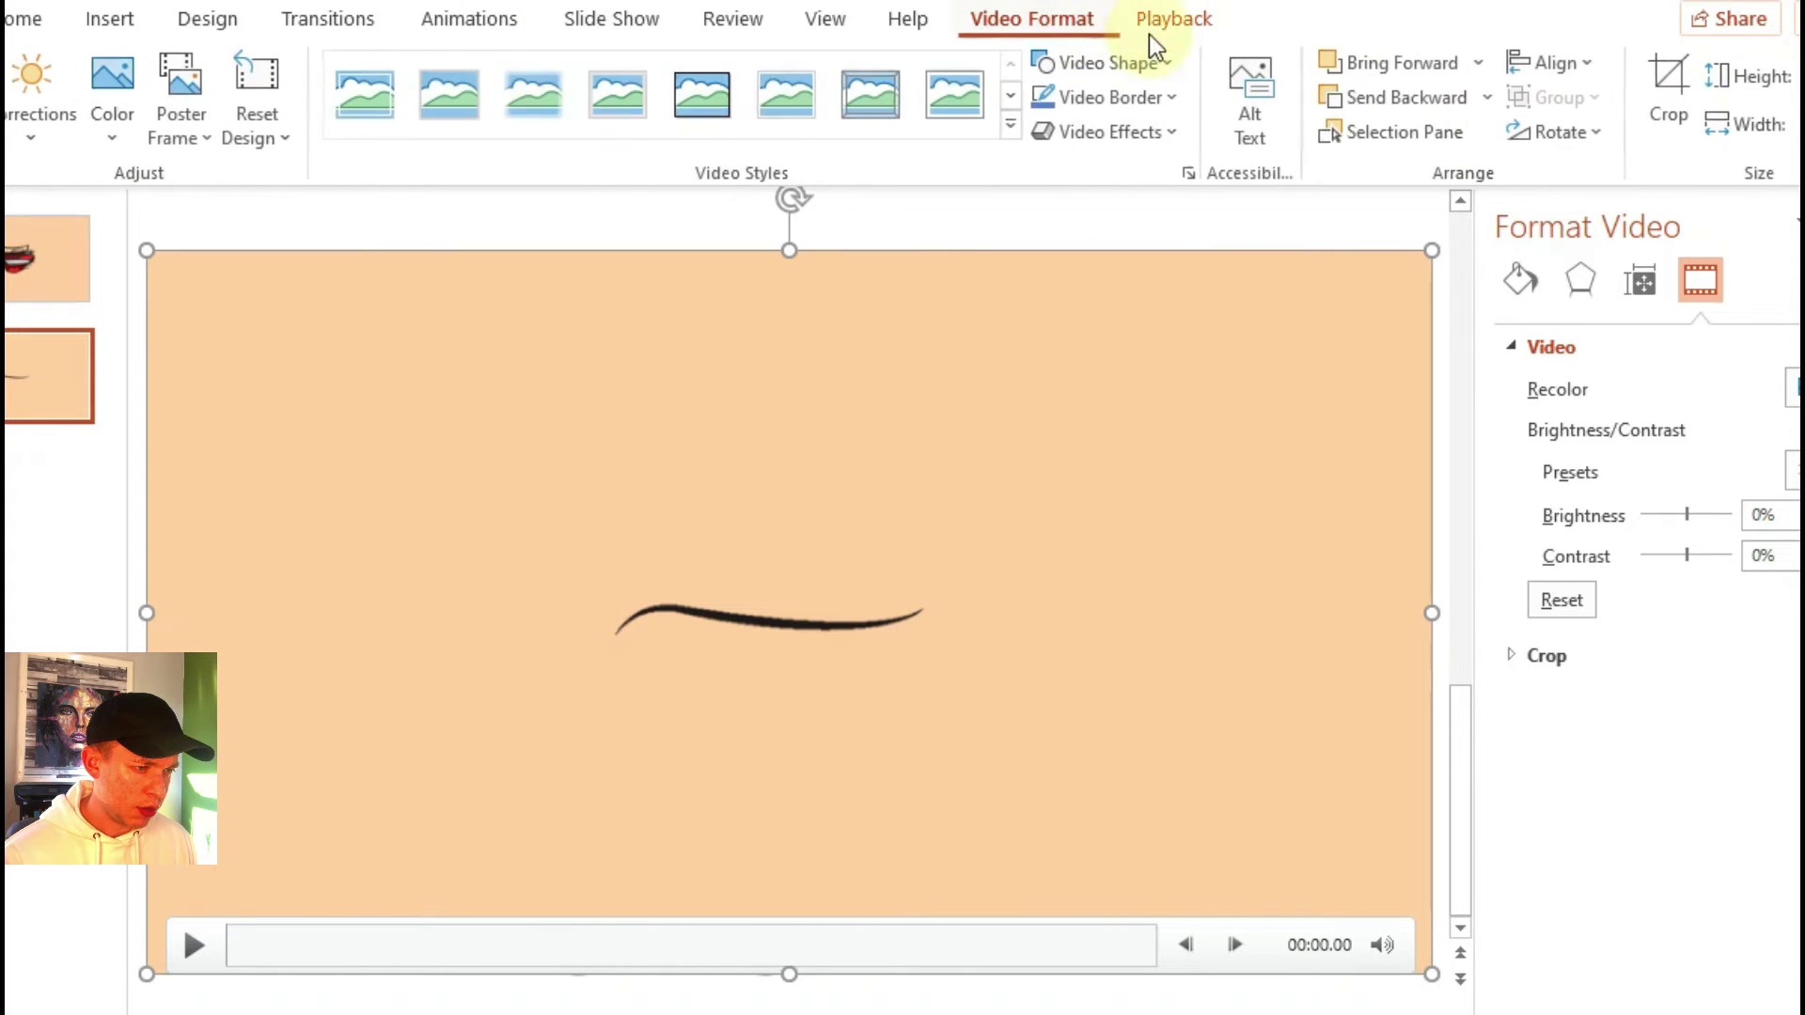
left_click(1669, 87)
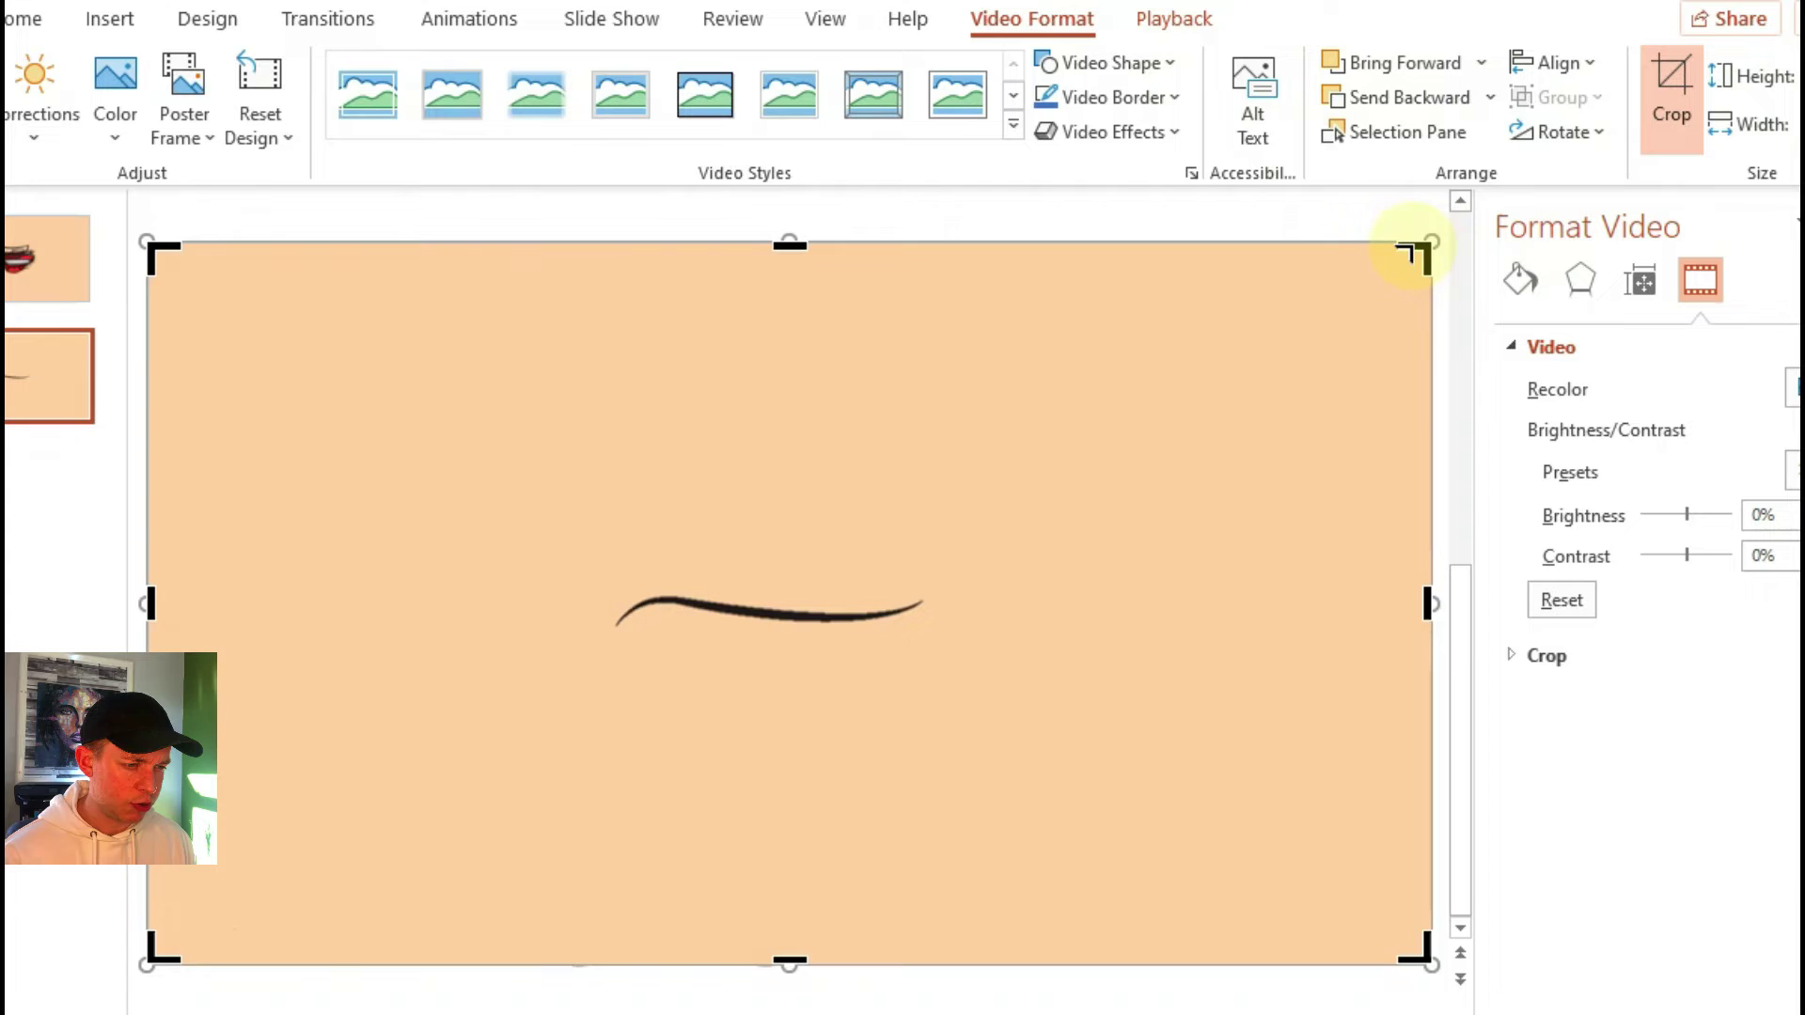
left_click_drag(1410, 251, 985, 439)
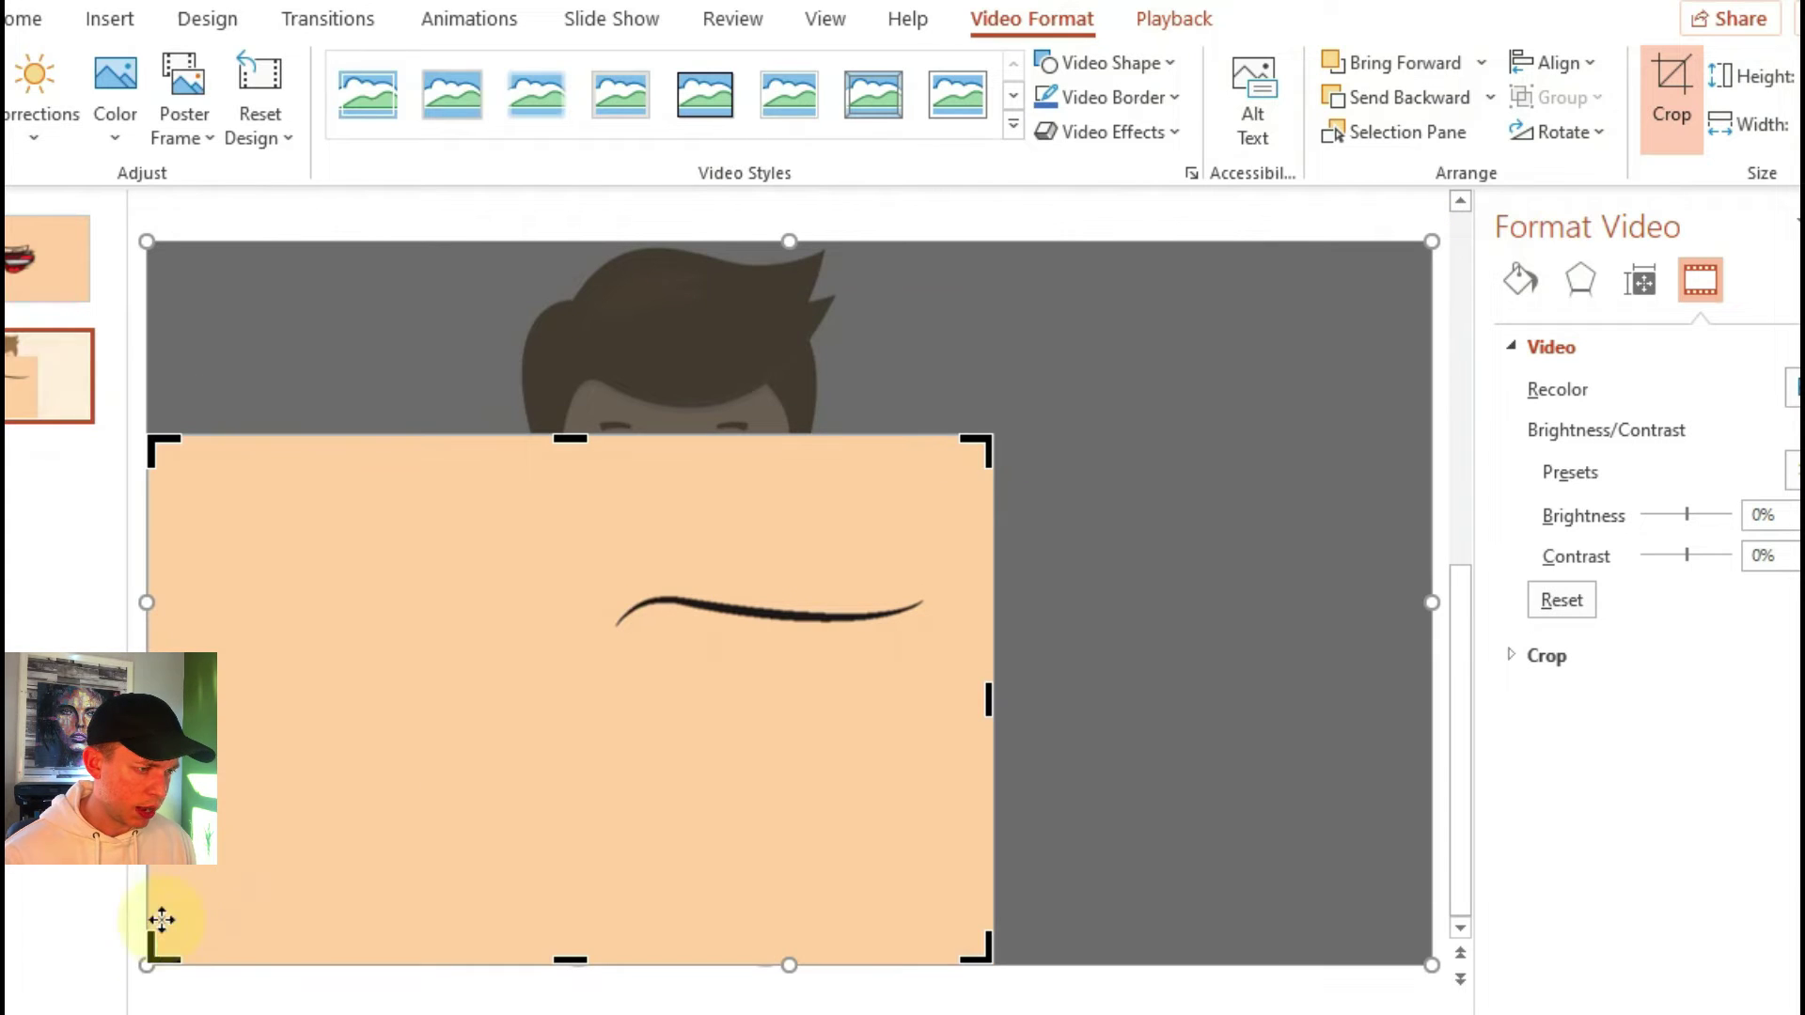
left_click_drag(150, 954, 569, 767)
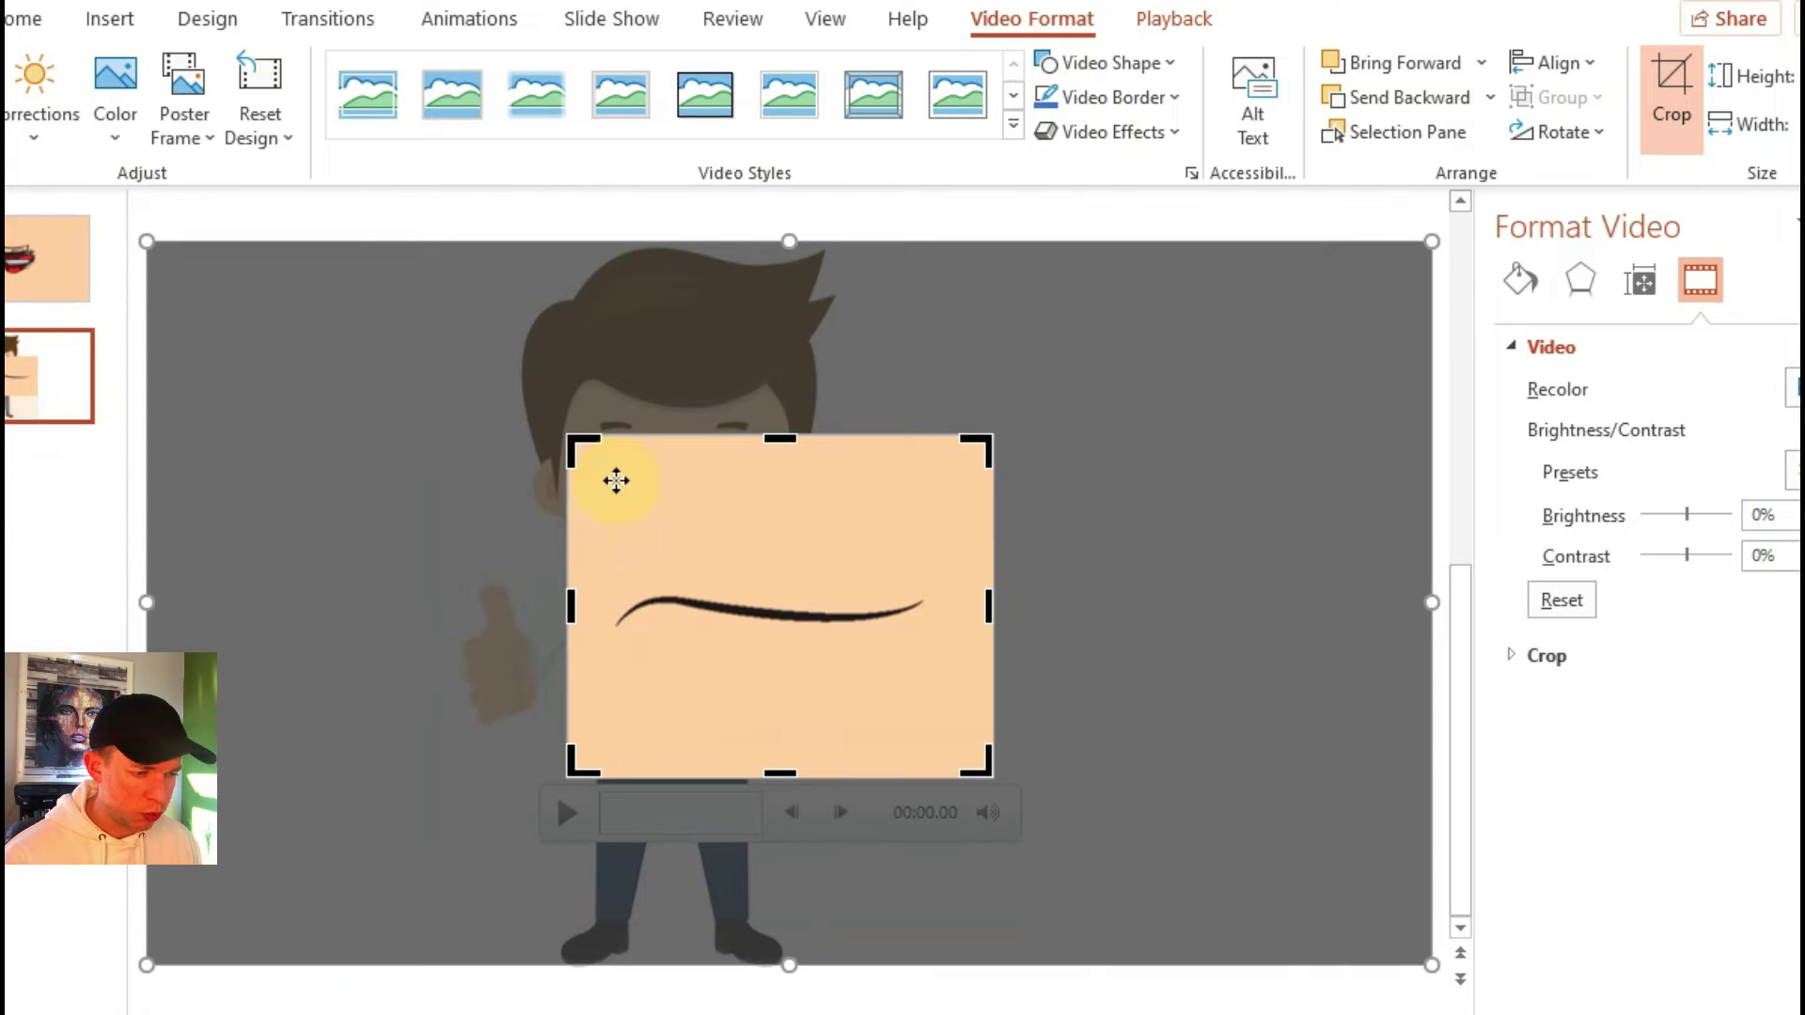
left_click_drag(573, 440, 577, 484)
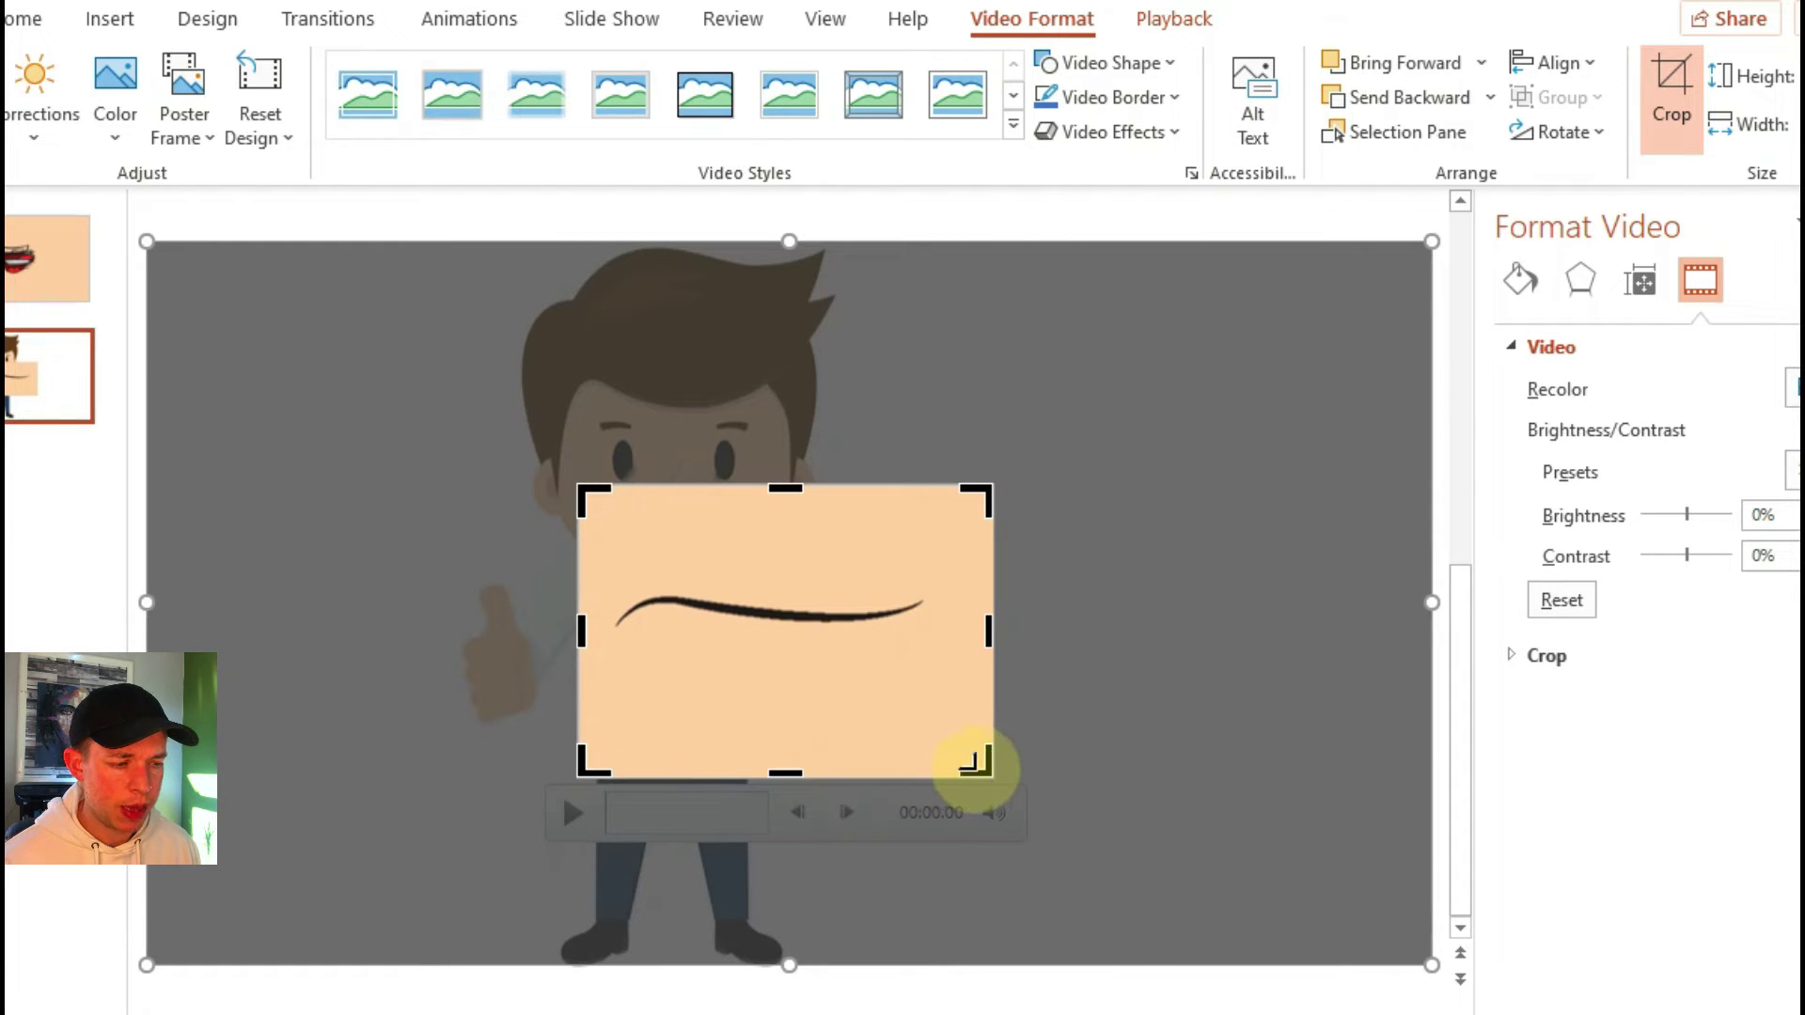
left_click_drag(989, 769, 959, 721)
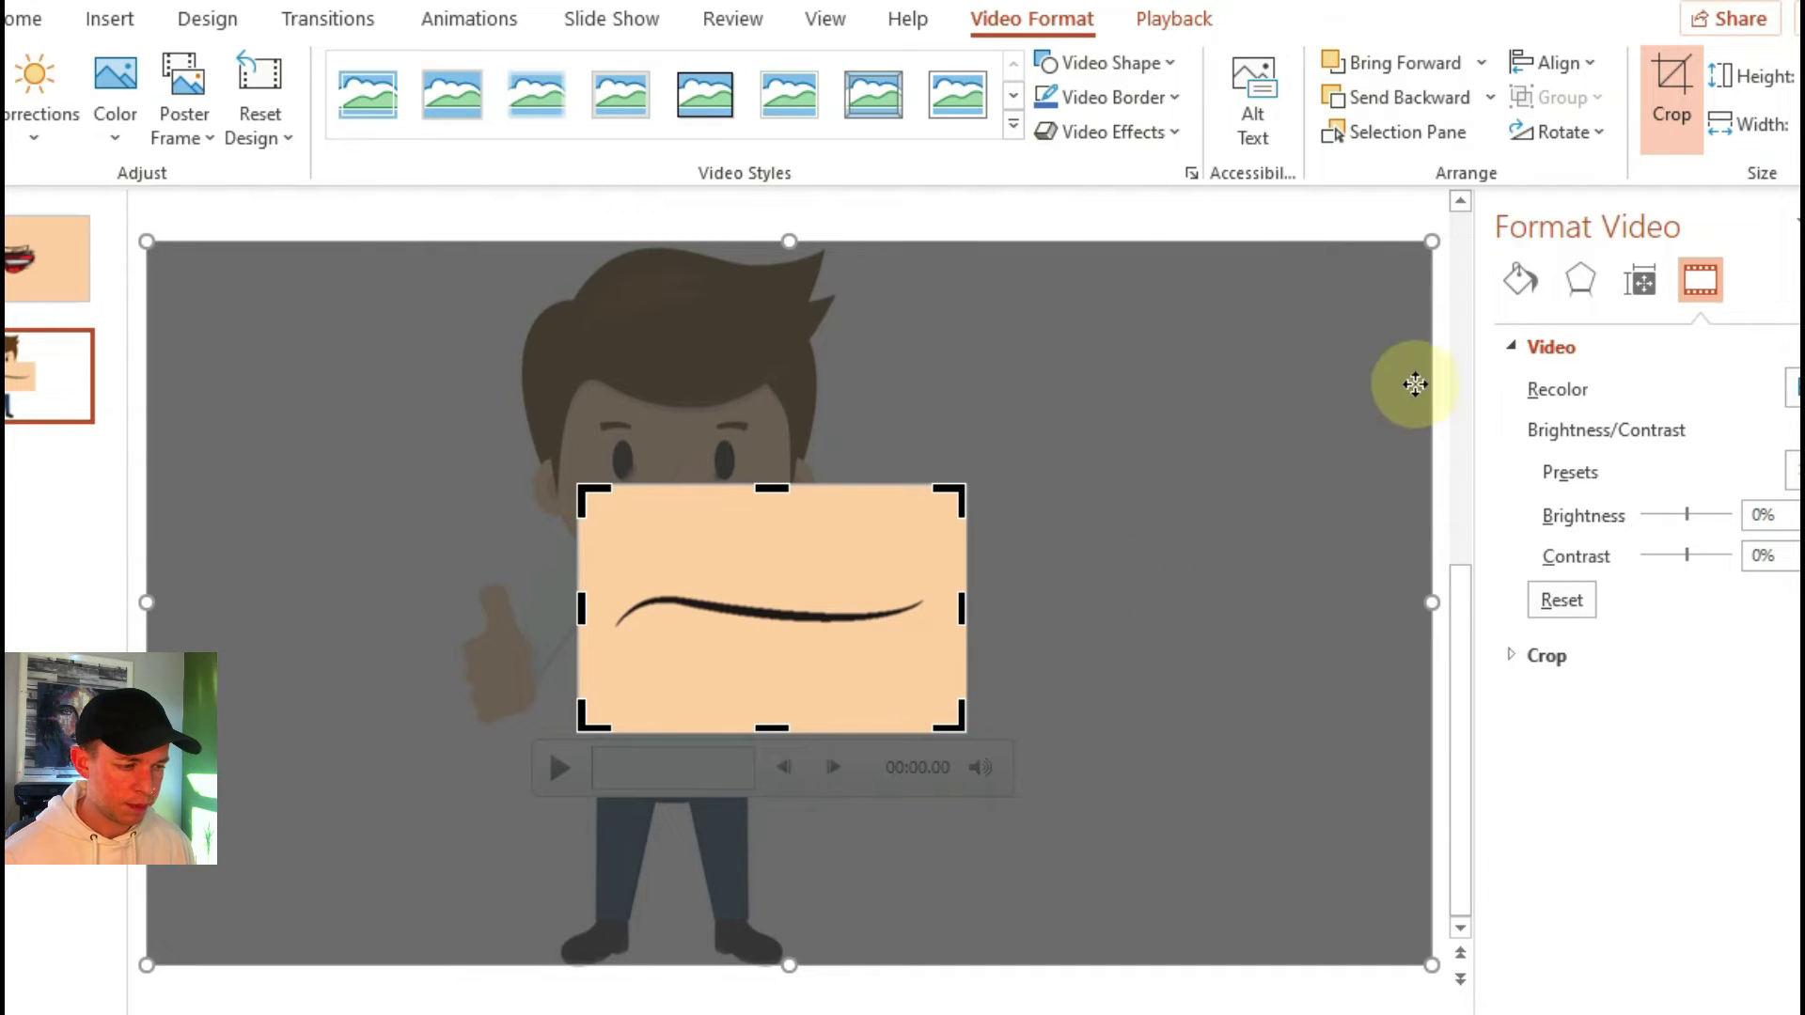
left_click(355, 657)
left_click(945, 731)
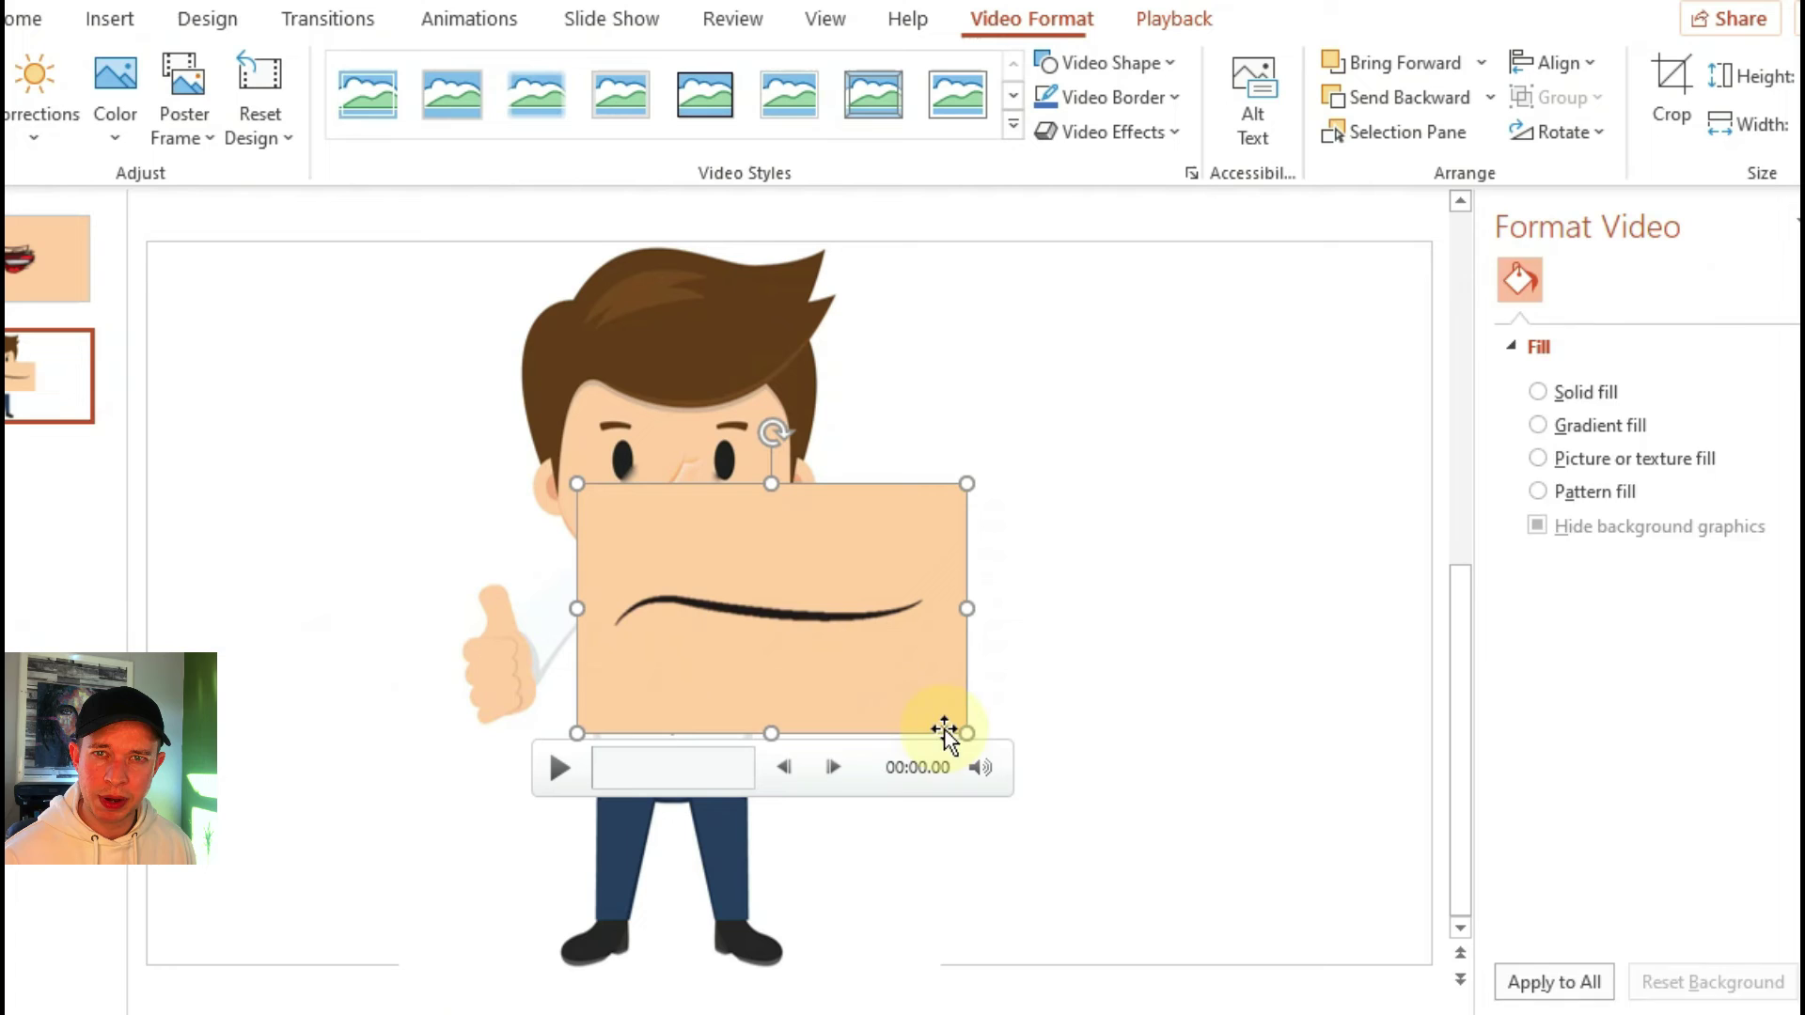
Move the mouth video onto the character's face and apply the Soft Edge Rectangle style.
left_click_drag(945, 731, 639, 520)
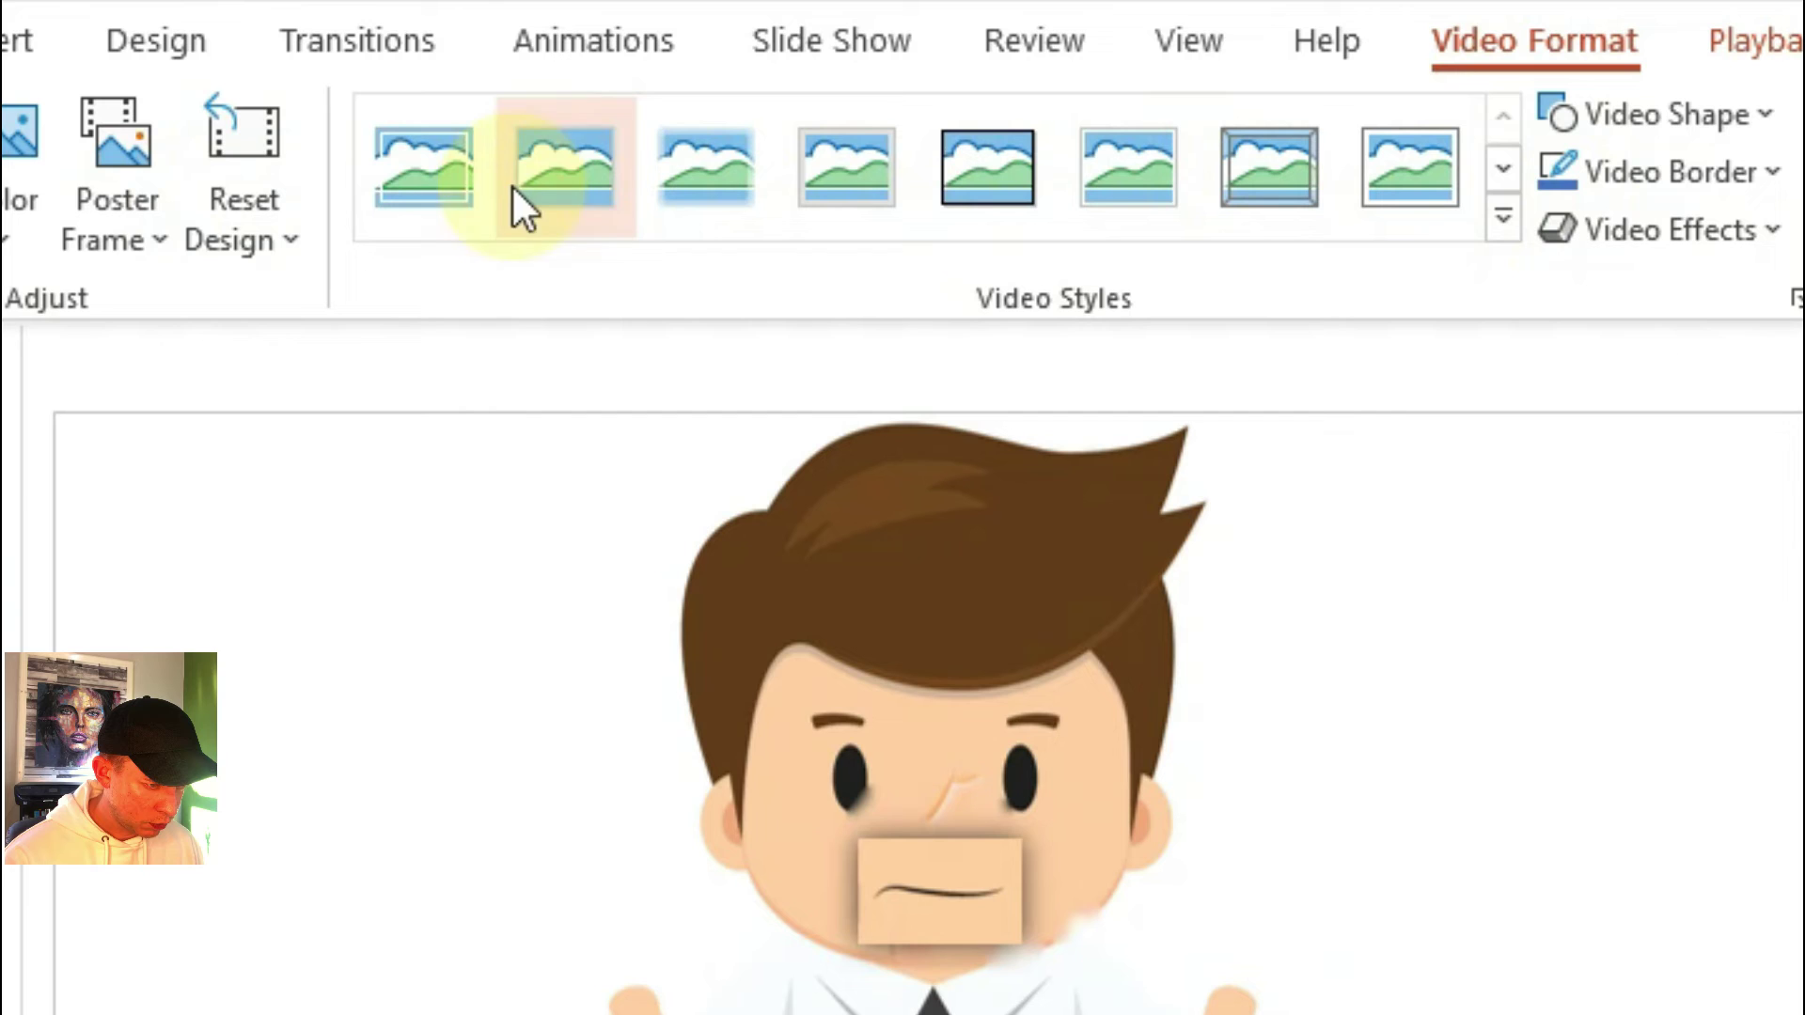
left_click(673, 179)
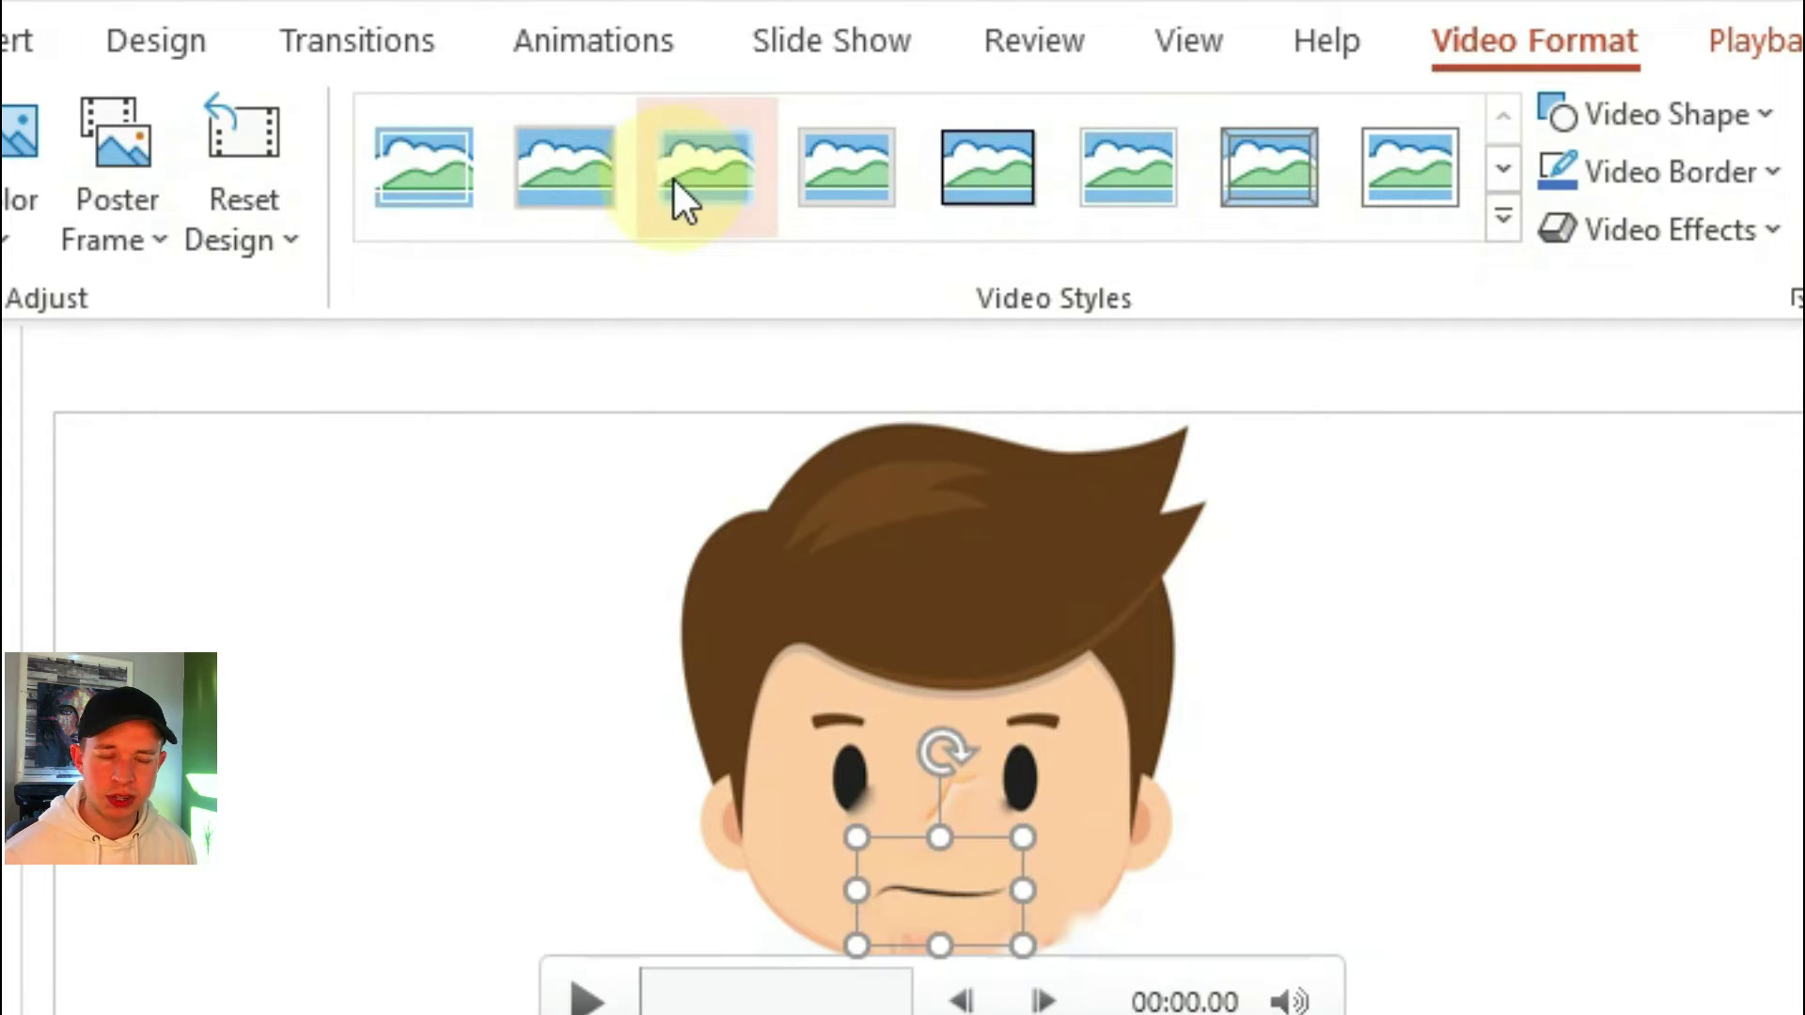
right_click(674, 175)
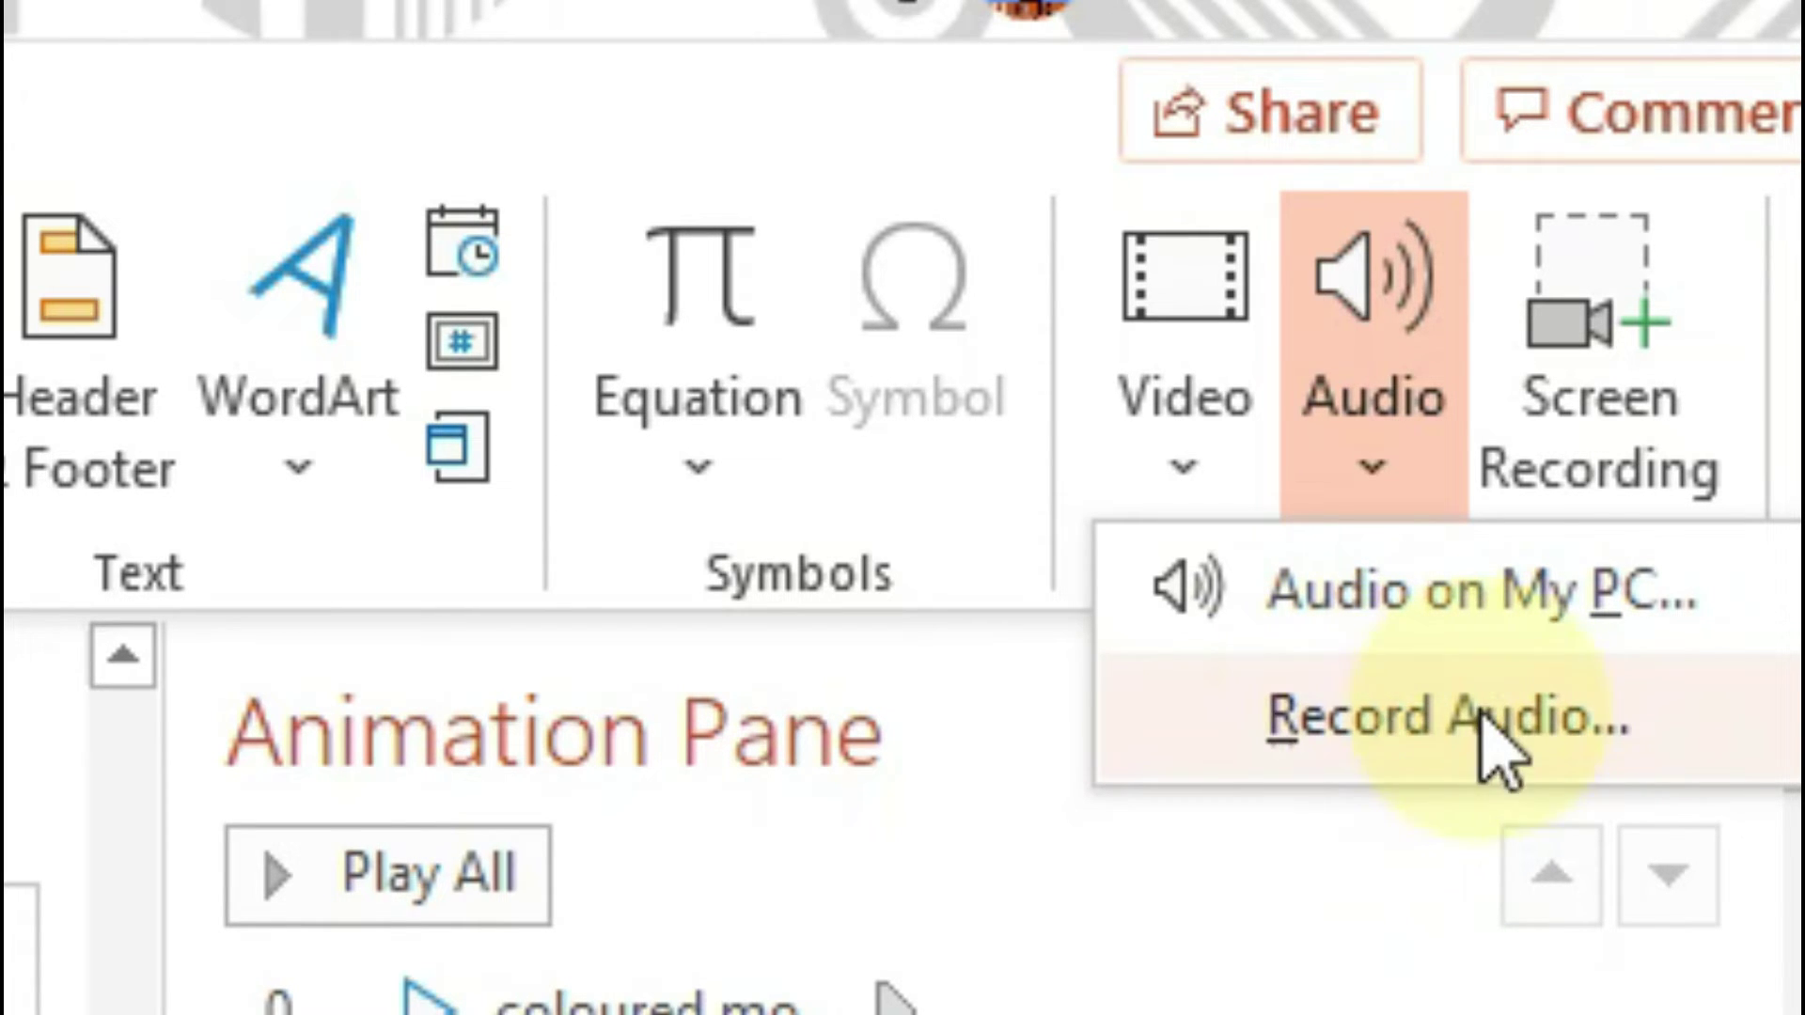
Record the narration as a new sound clip, dismissing the microphone access notification.
left_click(1316, 724)
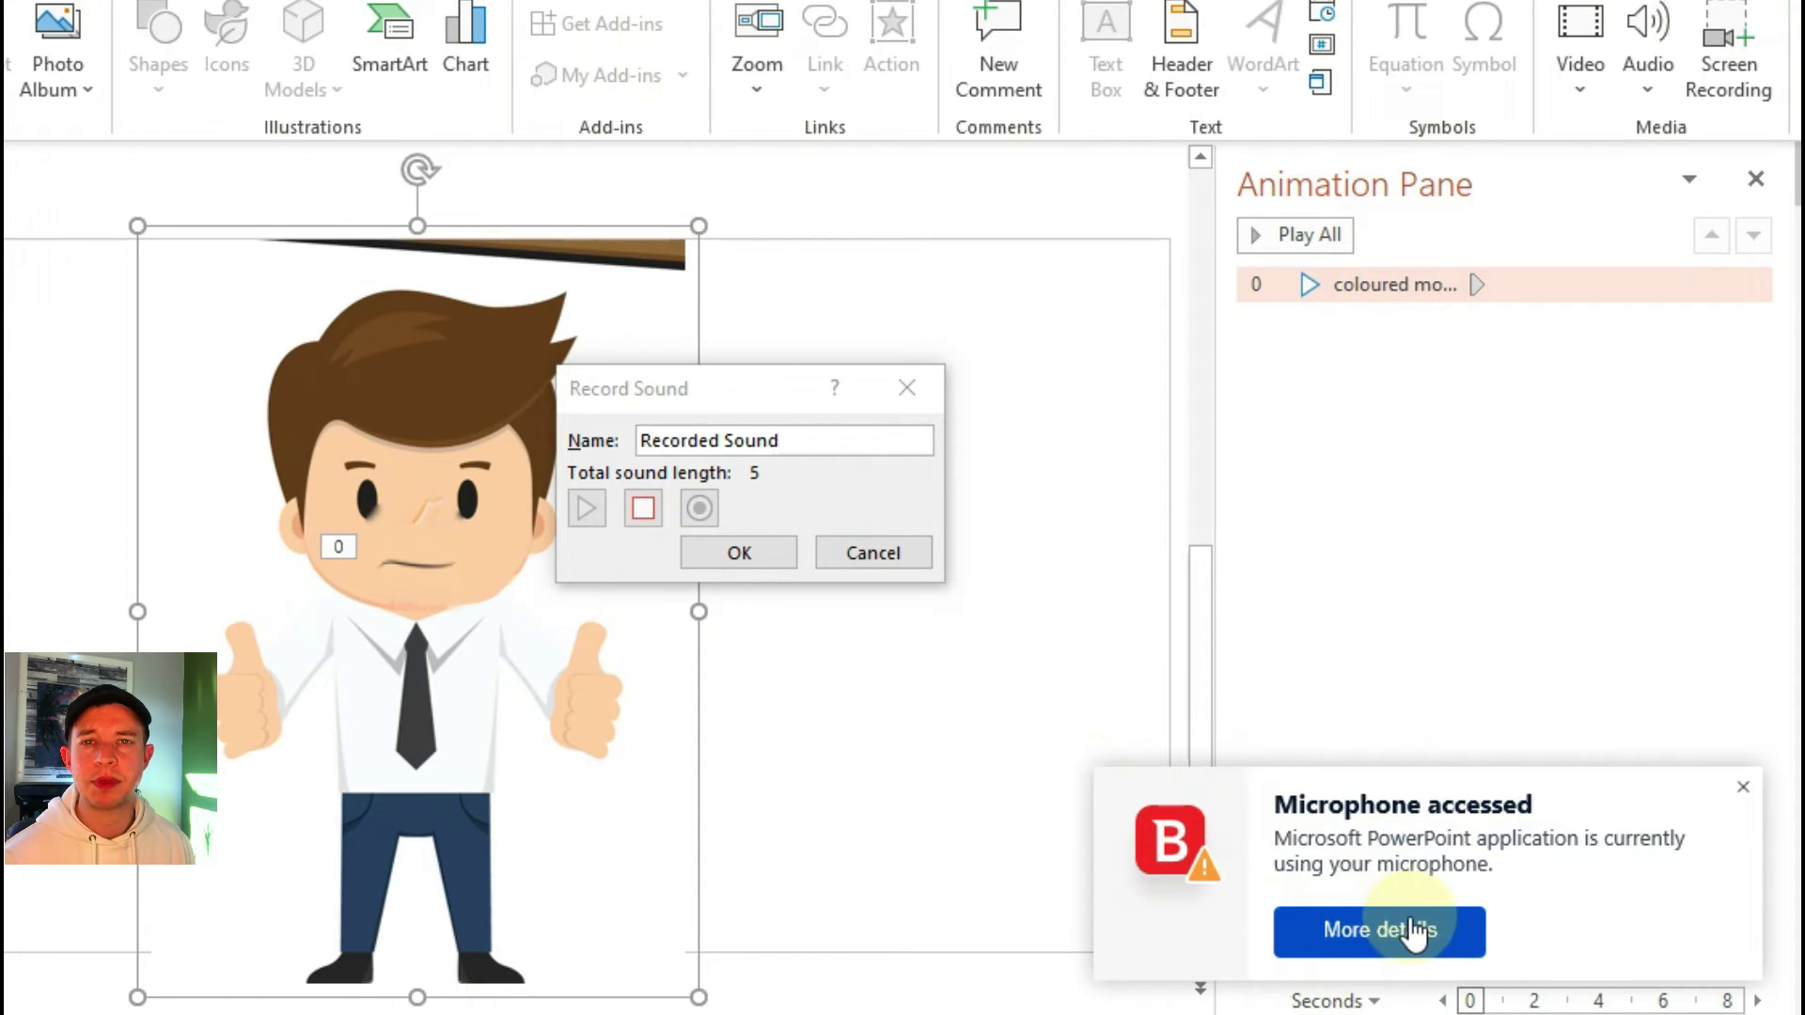
left_click(1742, 788)
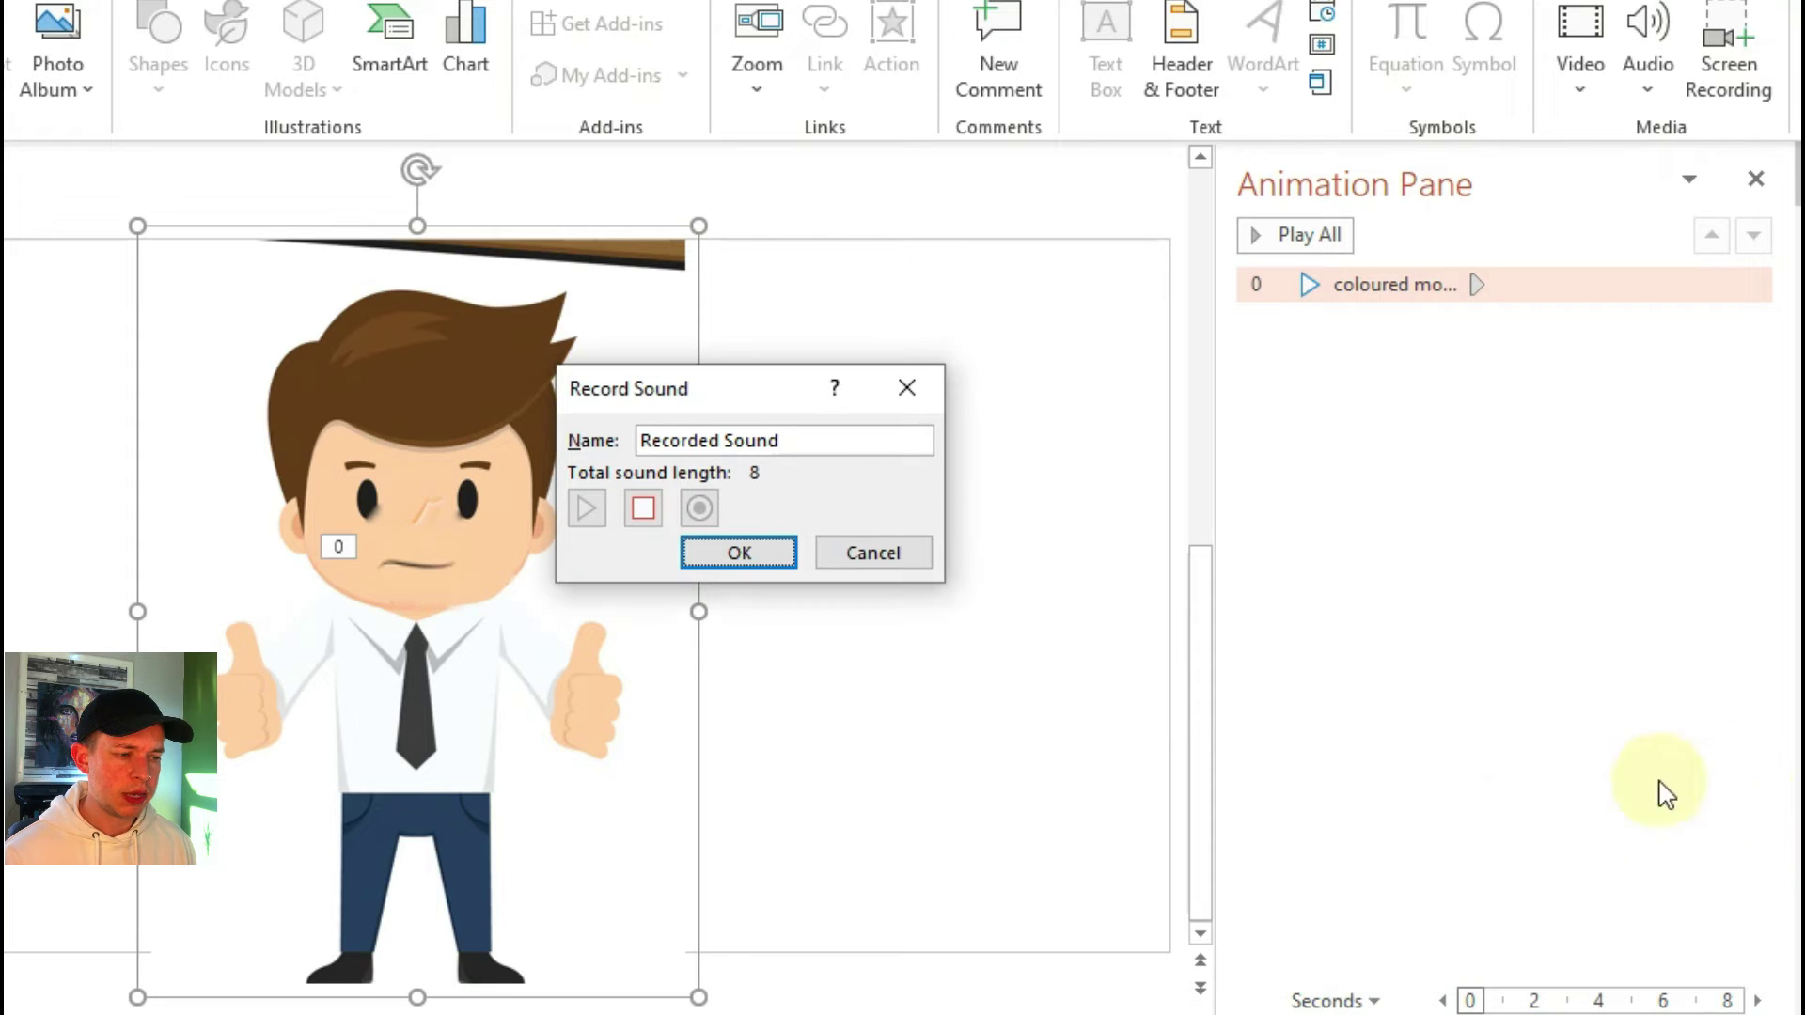
Add the narration, move its icon right, resize the character, and put the mouth video on his face.
left_click(739, 553)
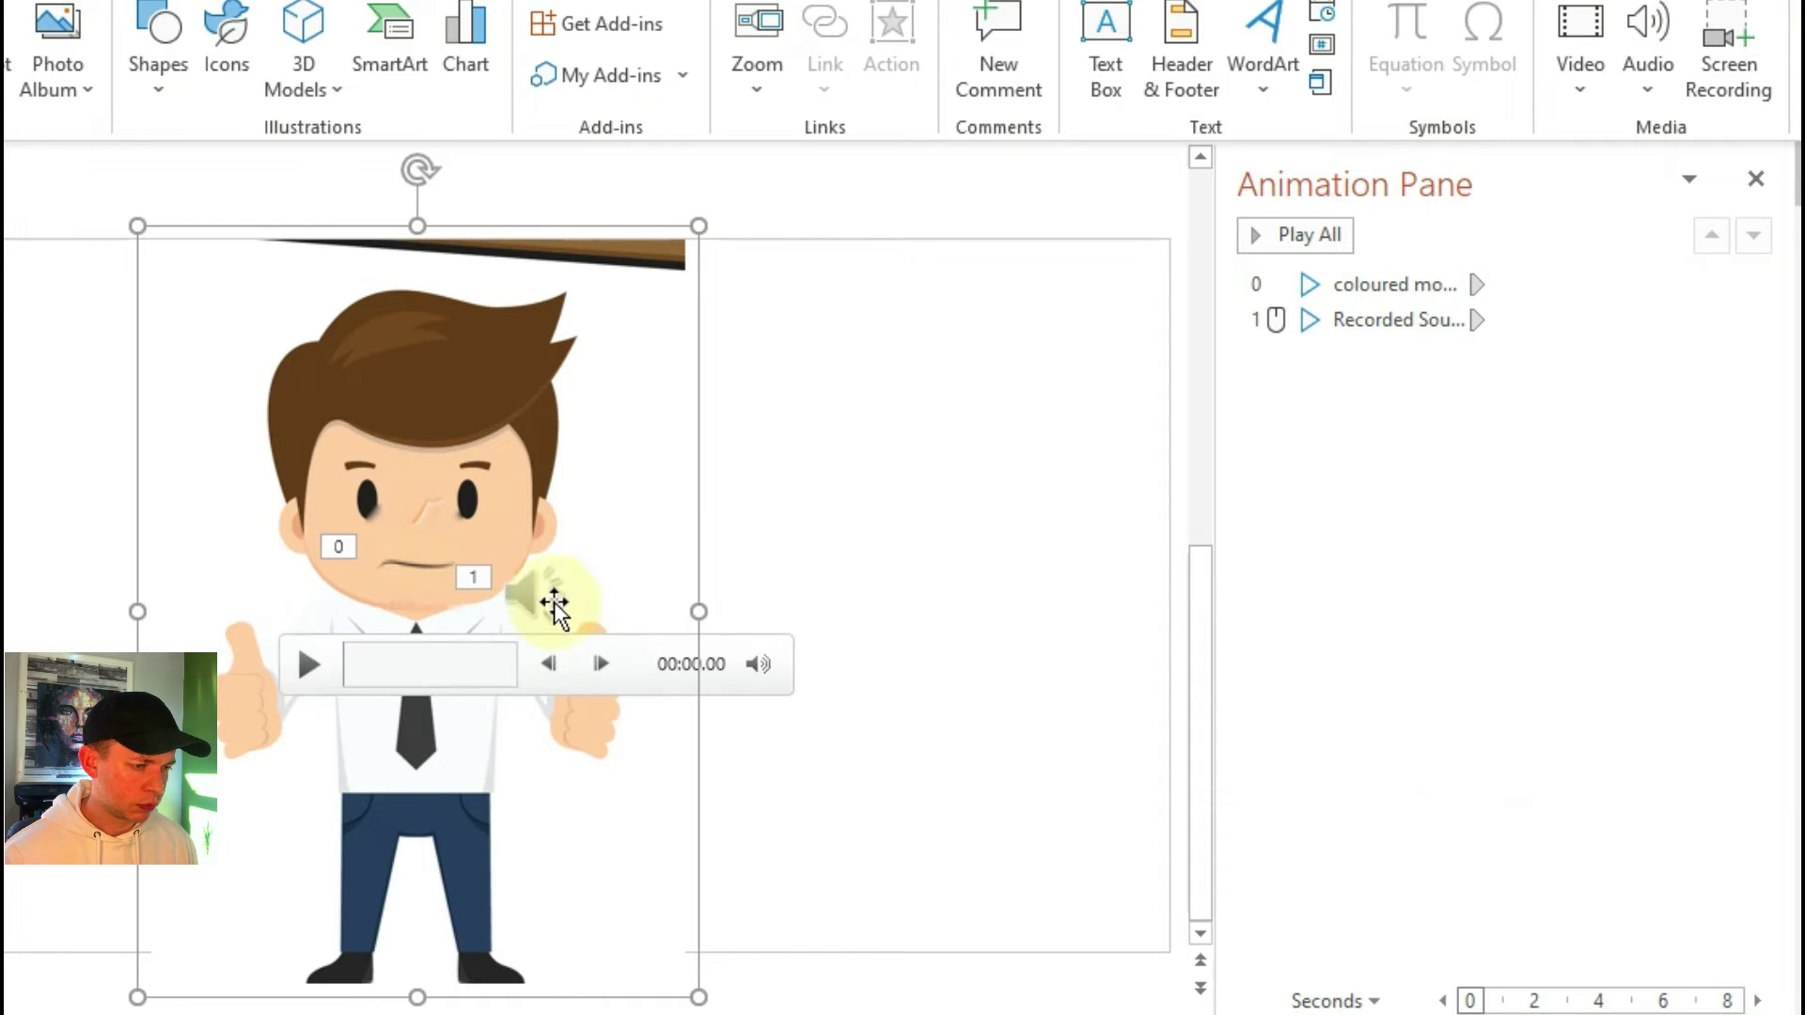
left_click_drag(543, 594, 899, 456)
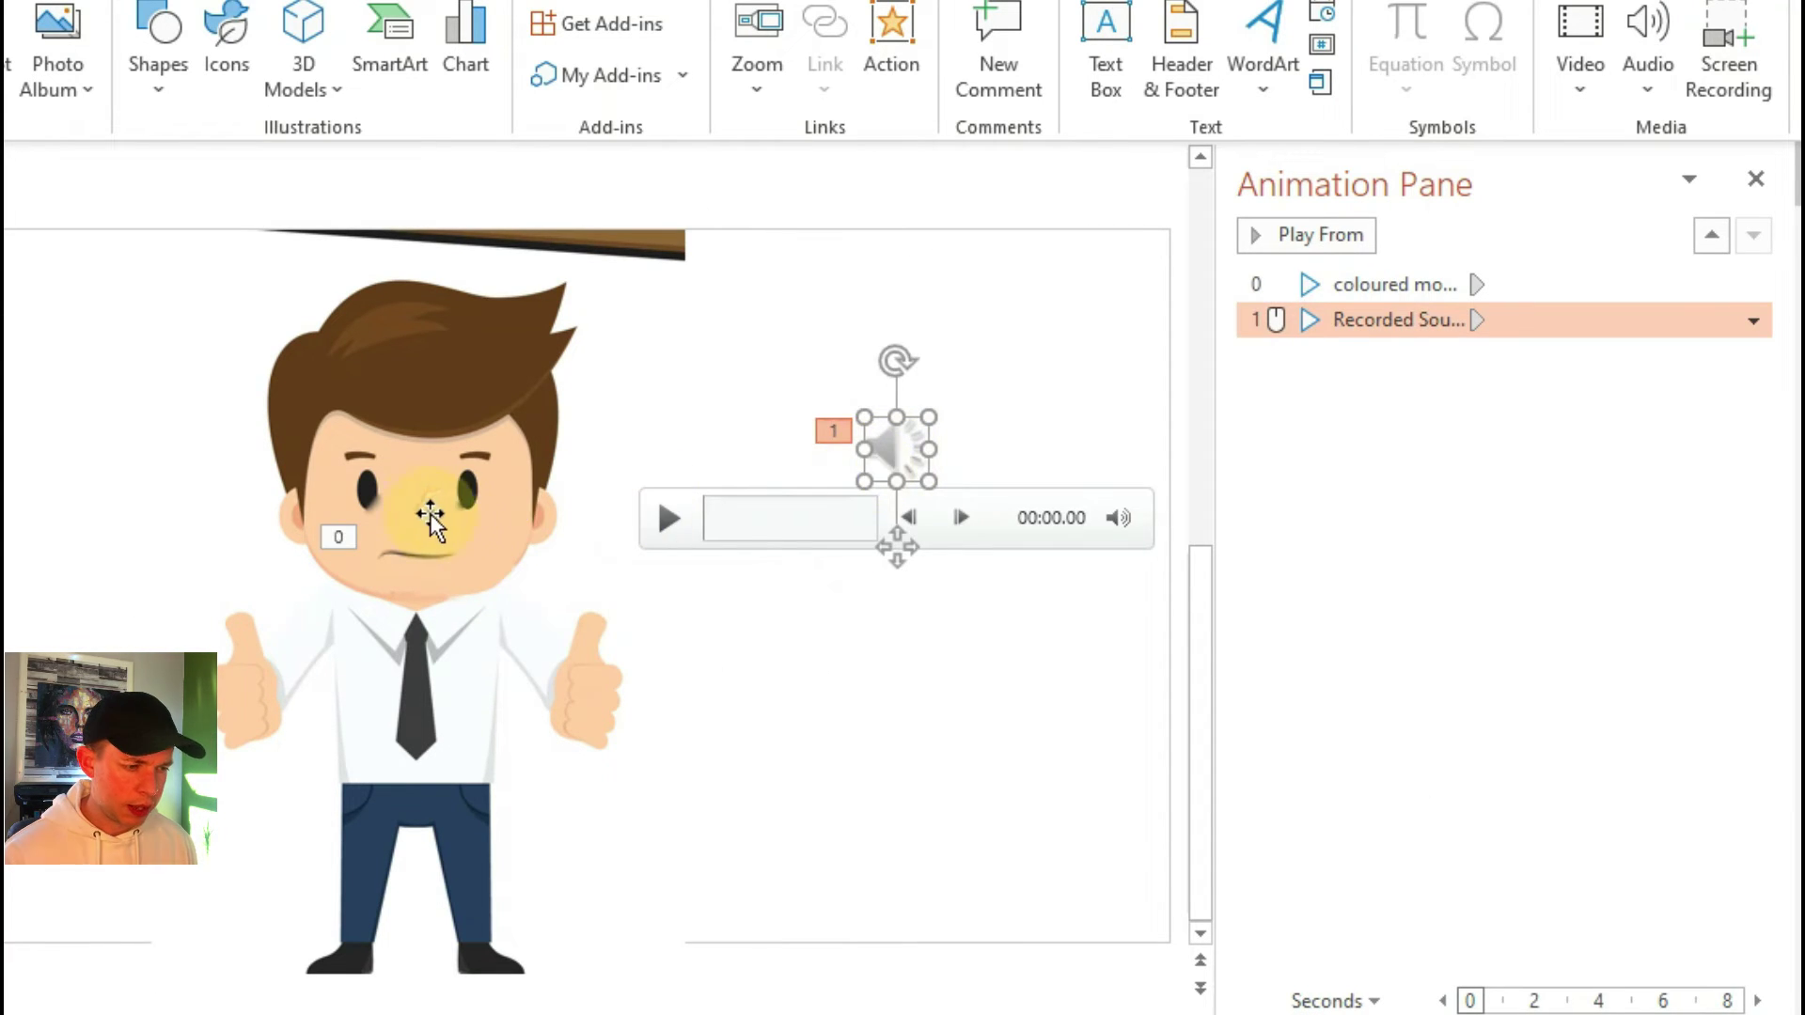
left_click_drag(483, 512, 214, 511)
left_click_drag(329, 554, 302, 520)
left_click_drag(571, 1010, 516, 902)
mouse_move(382, 692)
left_mouse_down()
mouse_move(407, 737)
mouse_move(382, 717)
left_mouse_up()
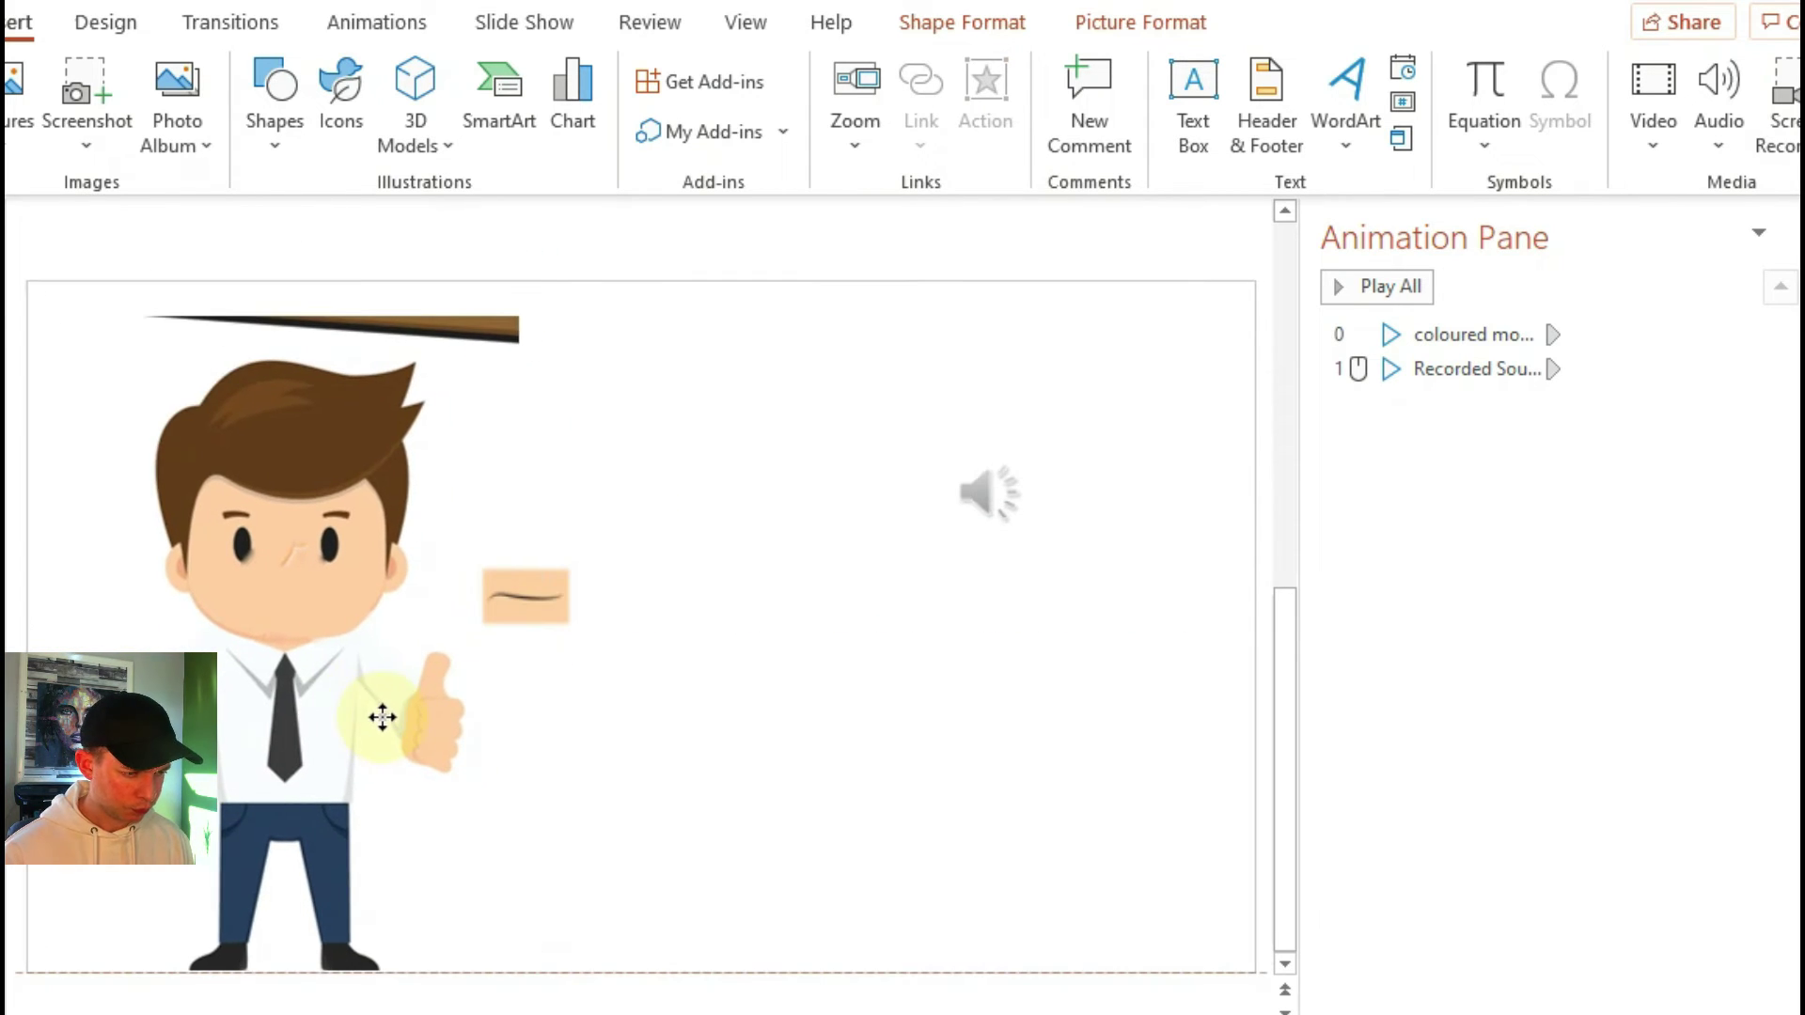
left_click(550, 577)
left_click_drag(551, 577, 312, 583)
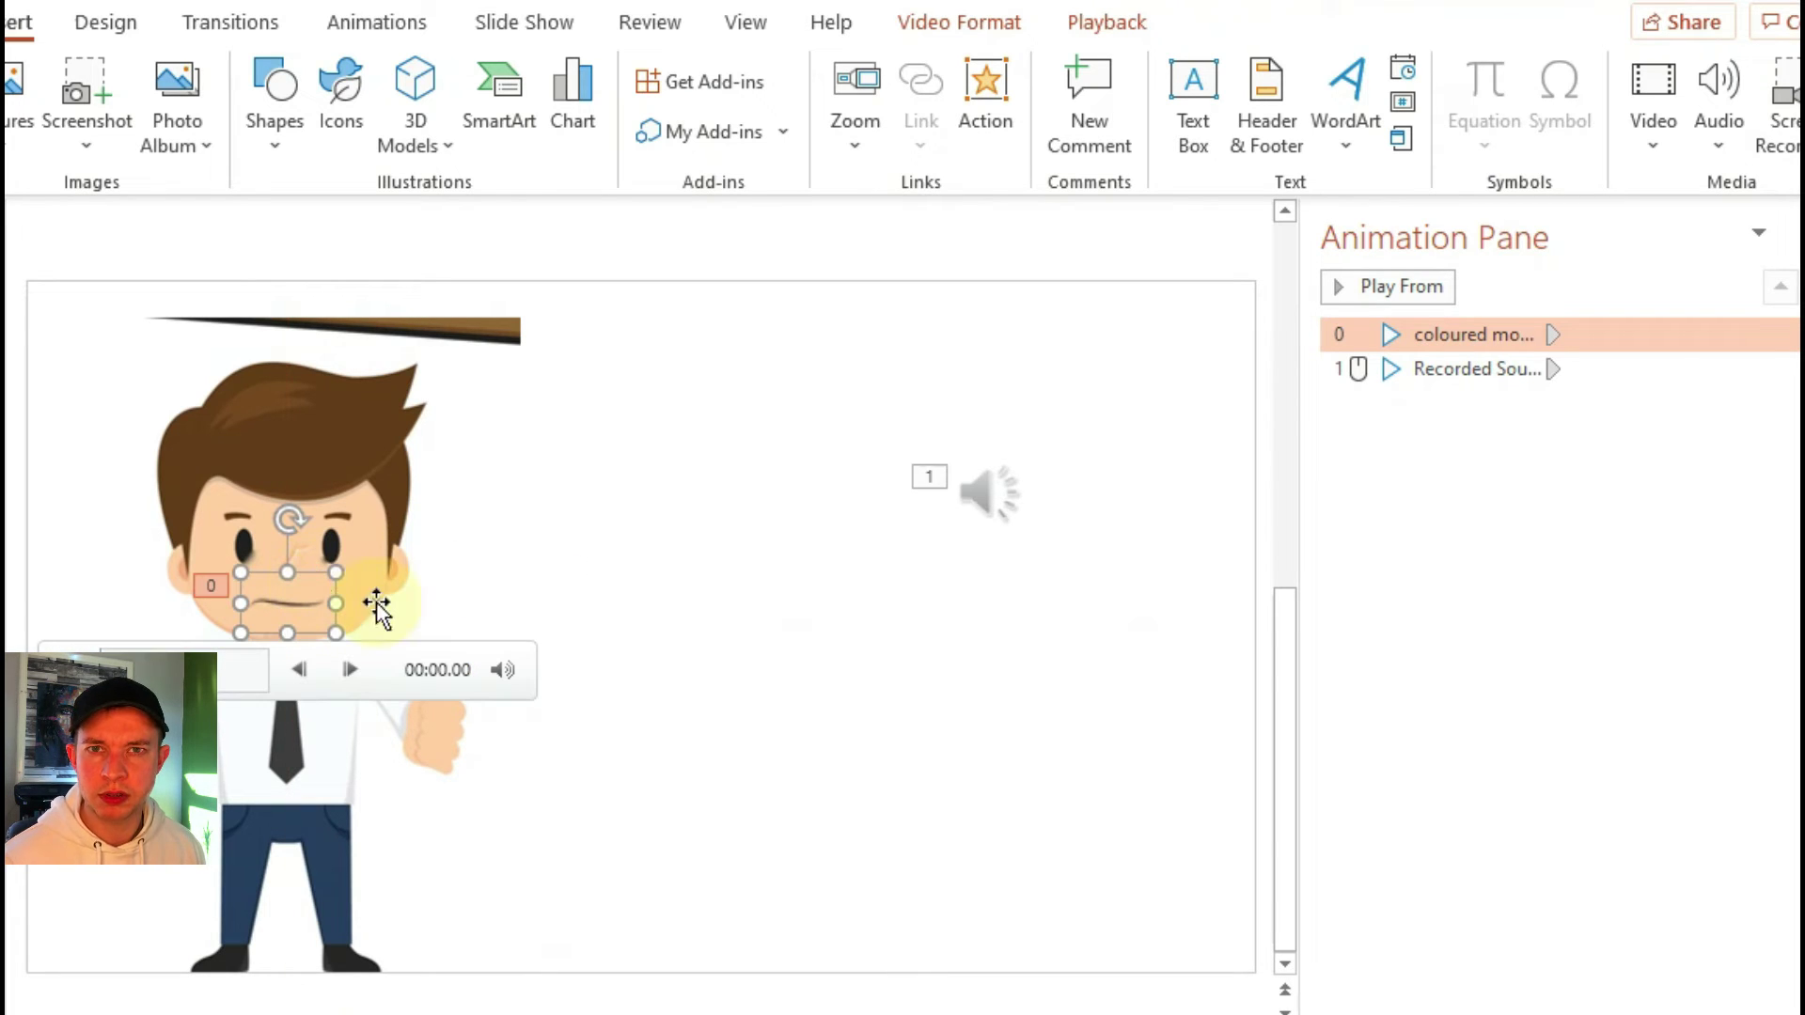
Hide media controls during the slide show.
left_click(583, 596)
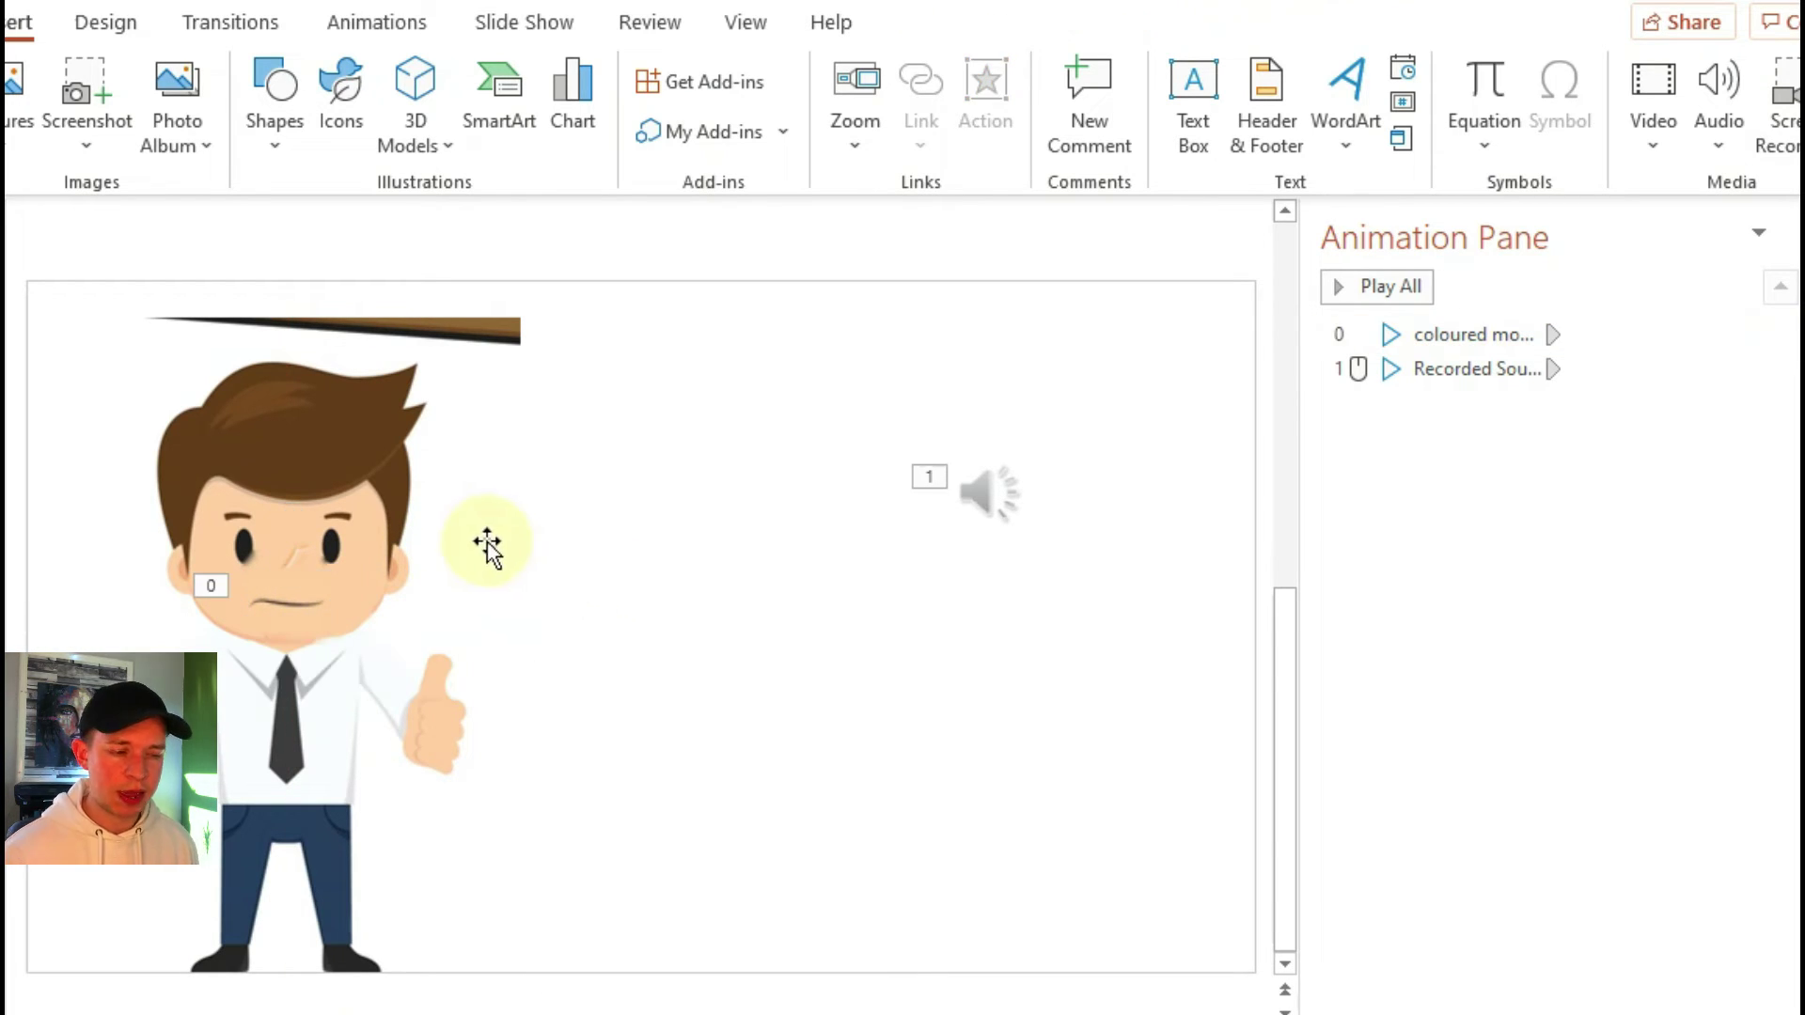
left_click(534, 27)
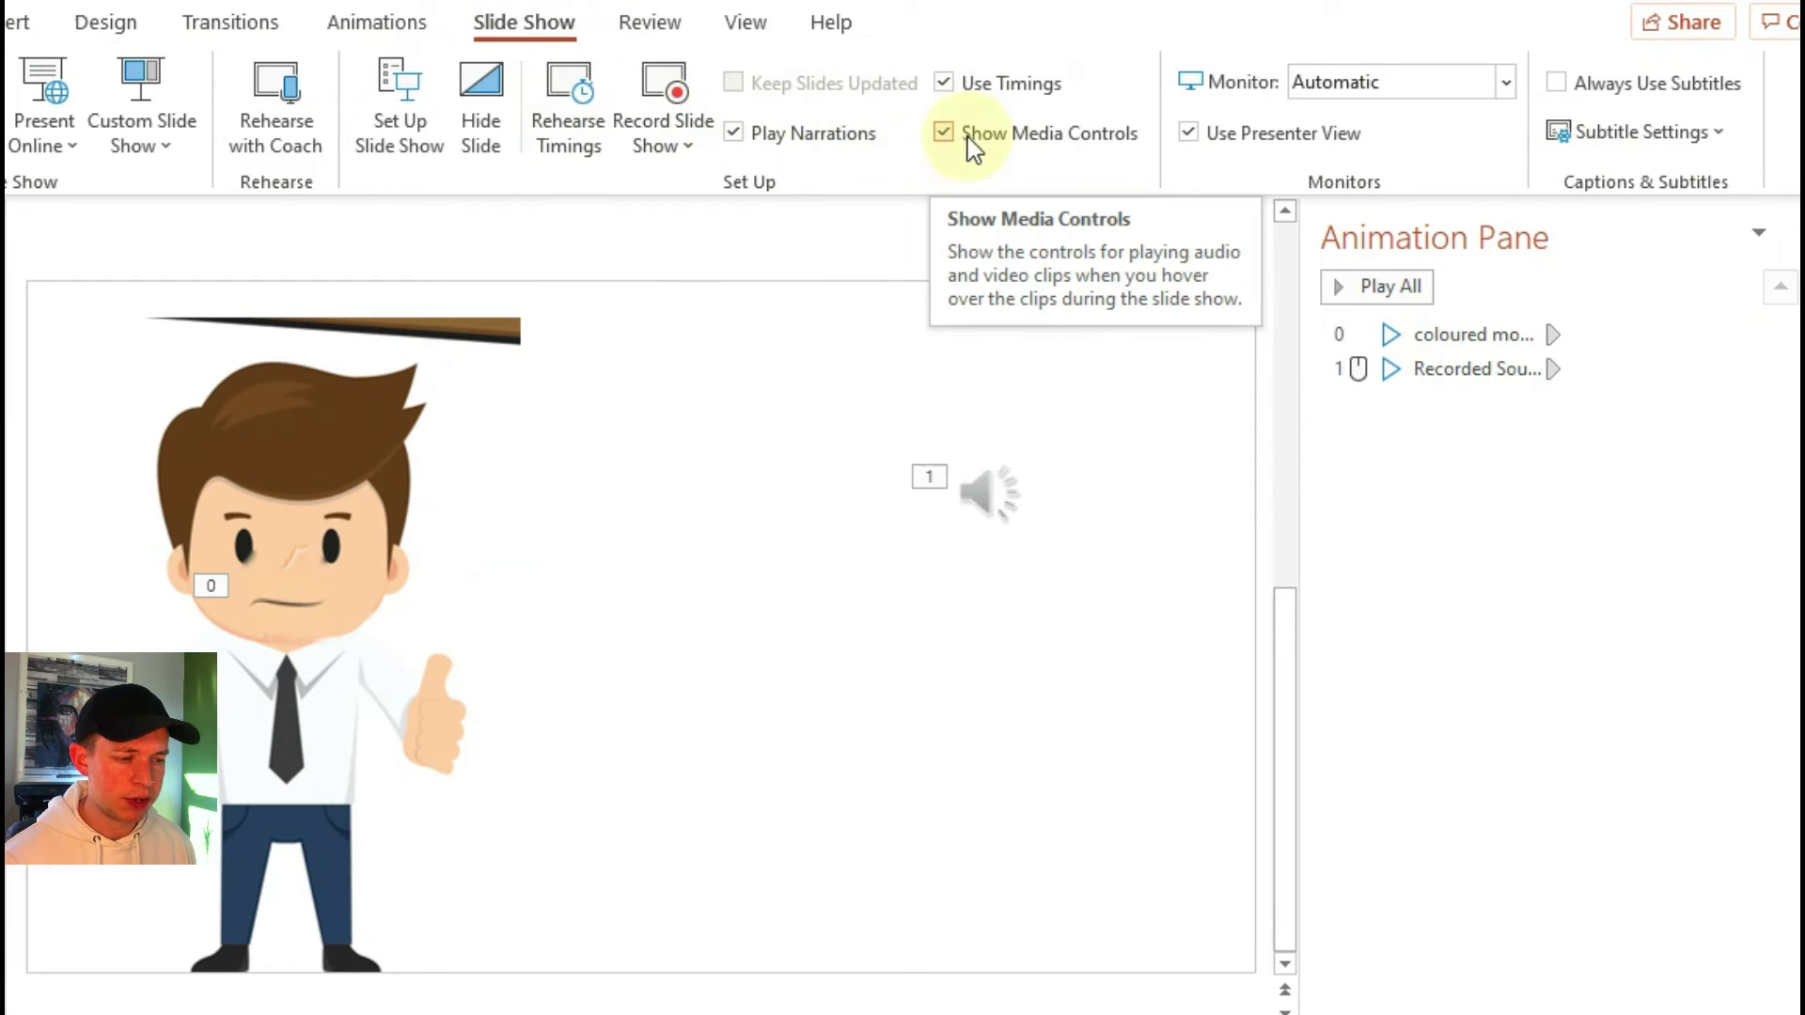
left_click(943, 134)
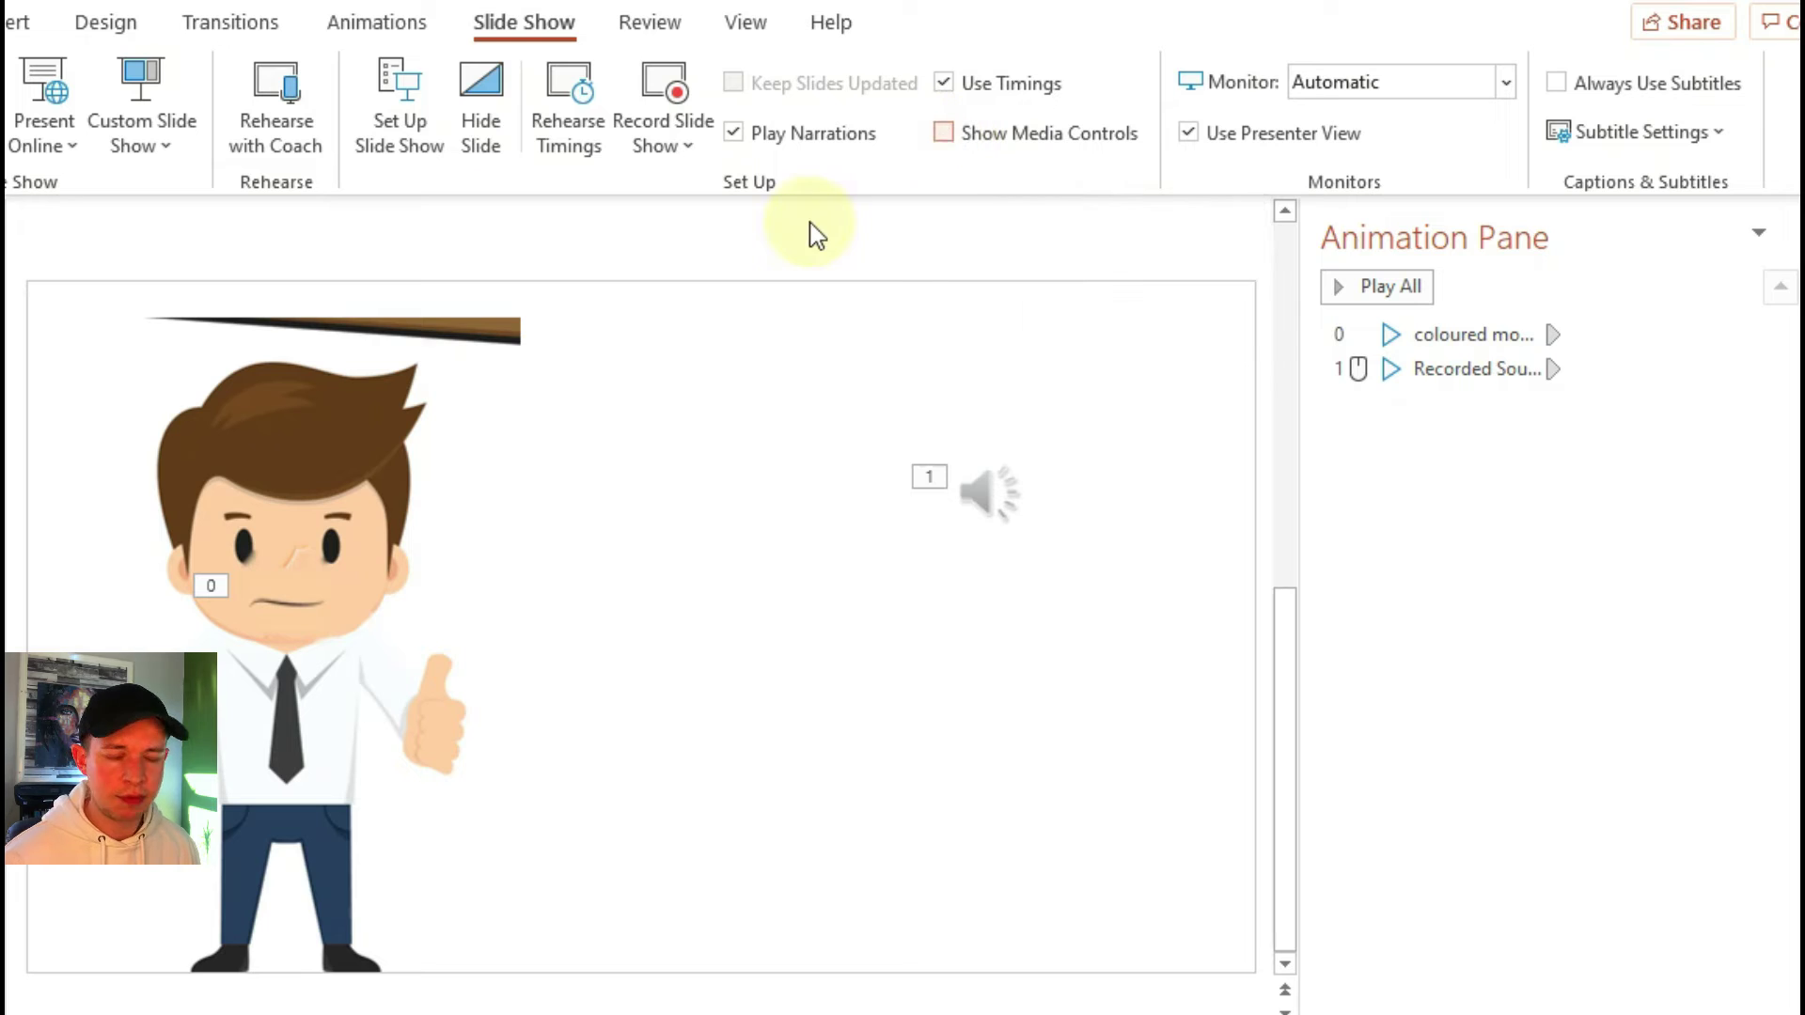
mouse_move(203, 637)
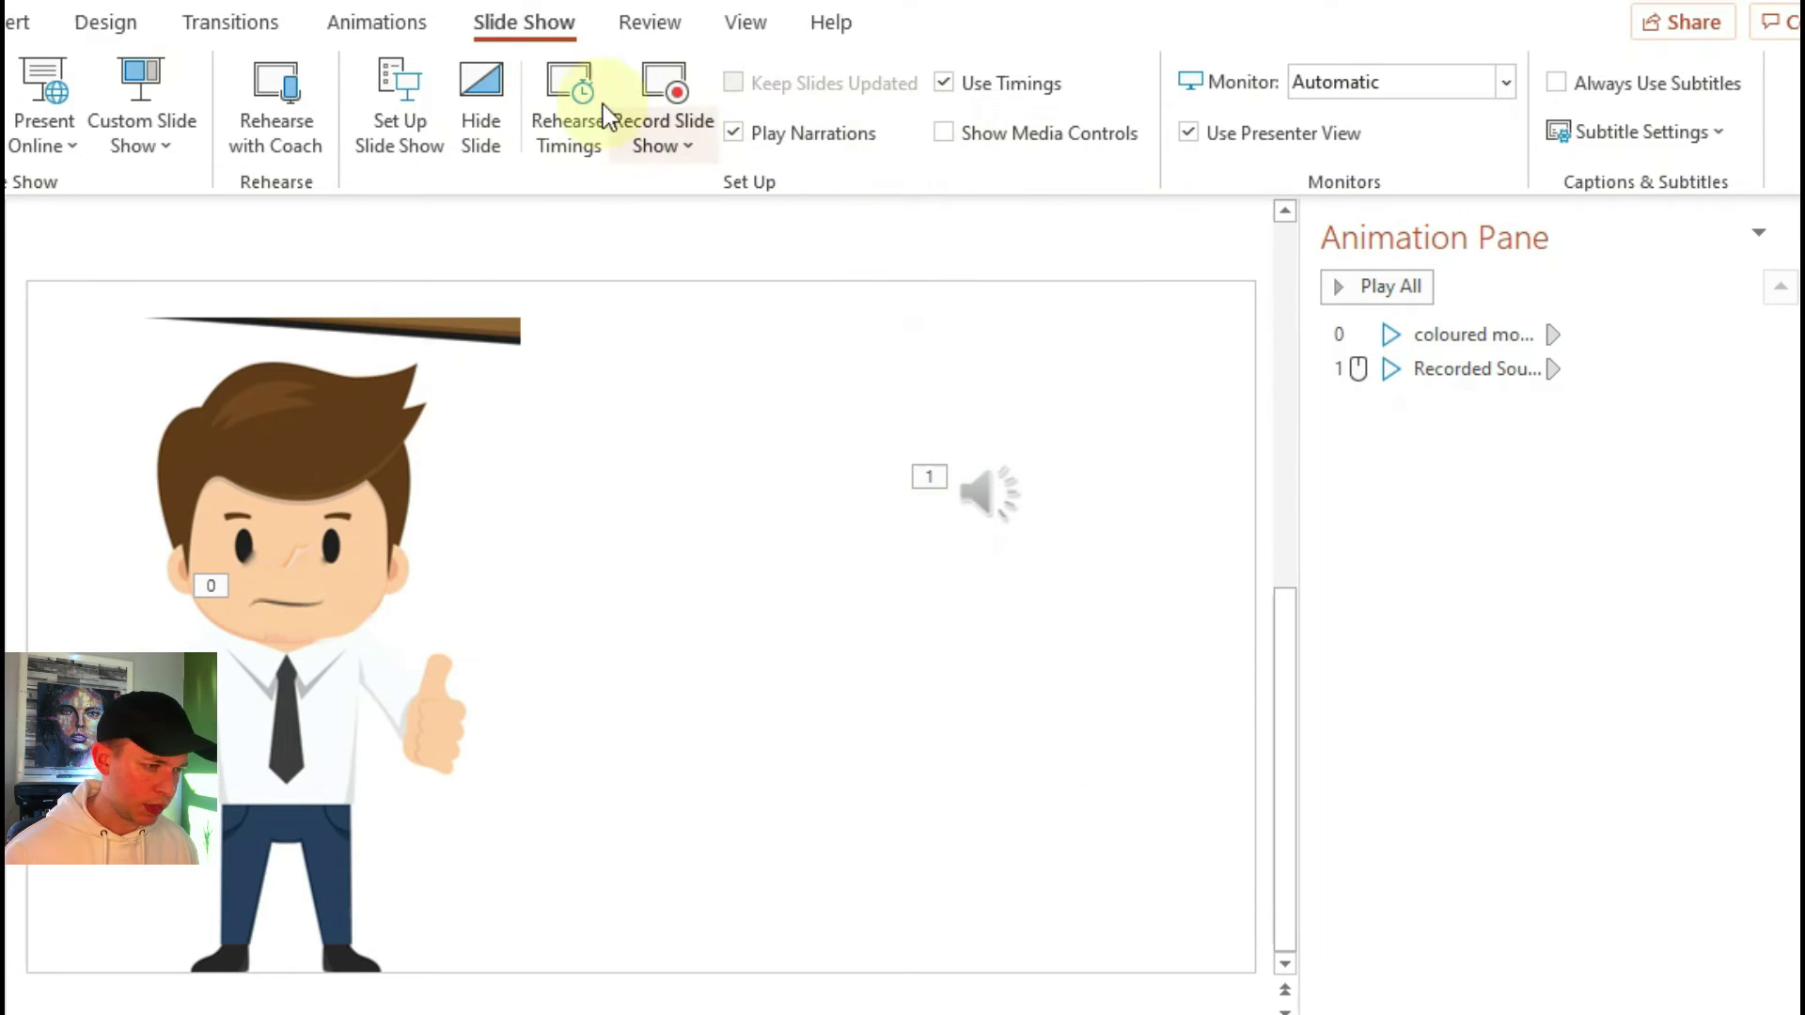
Make the slide advance automatically after 23:59:59 instead of on mouse click.
left_click(256, 25)
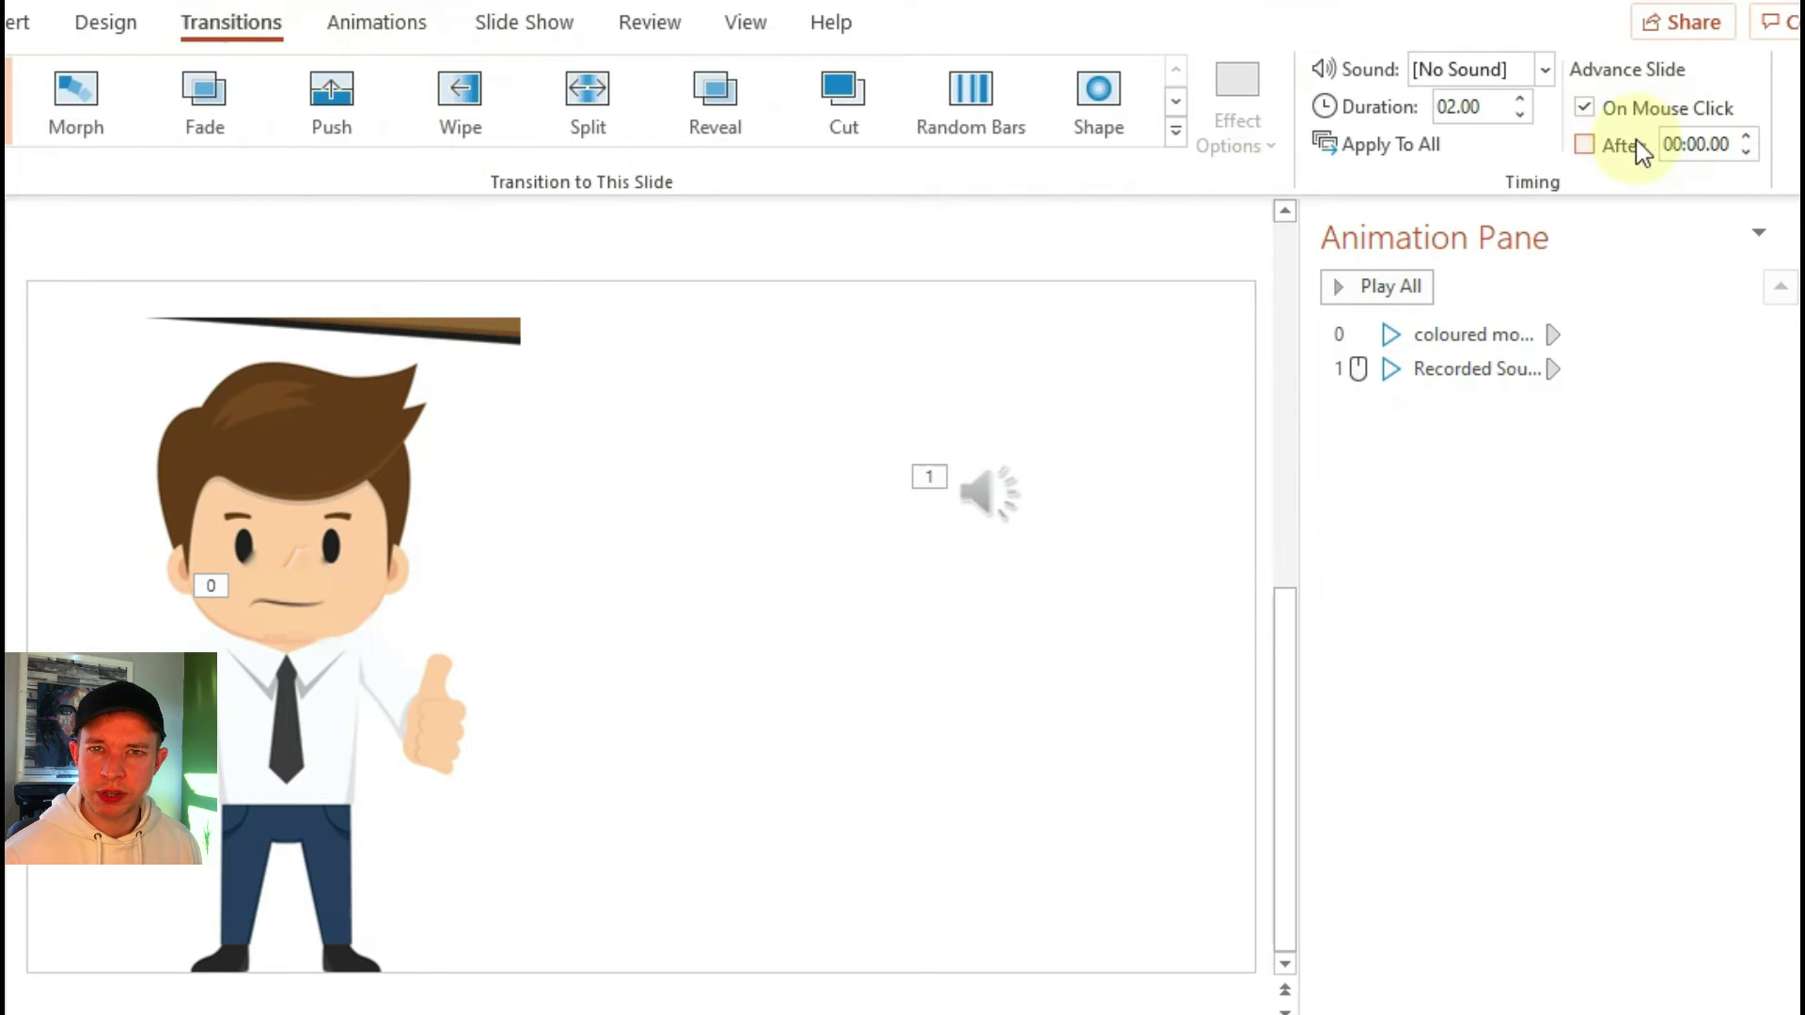
left_click(1584, 110)
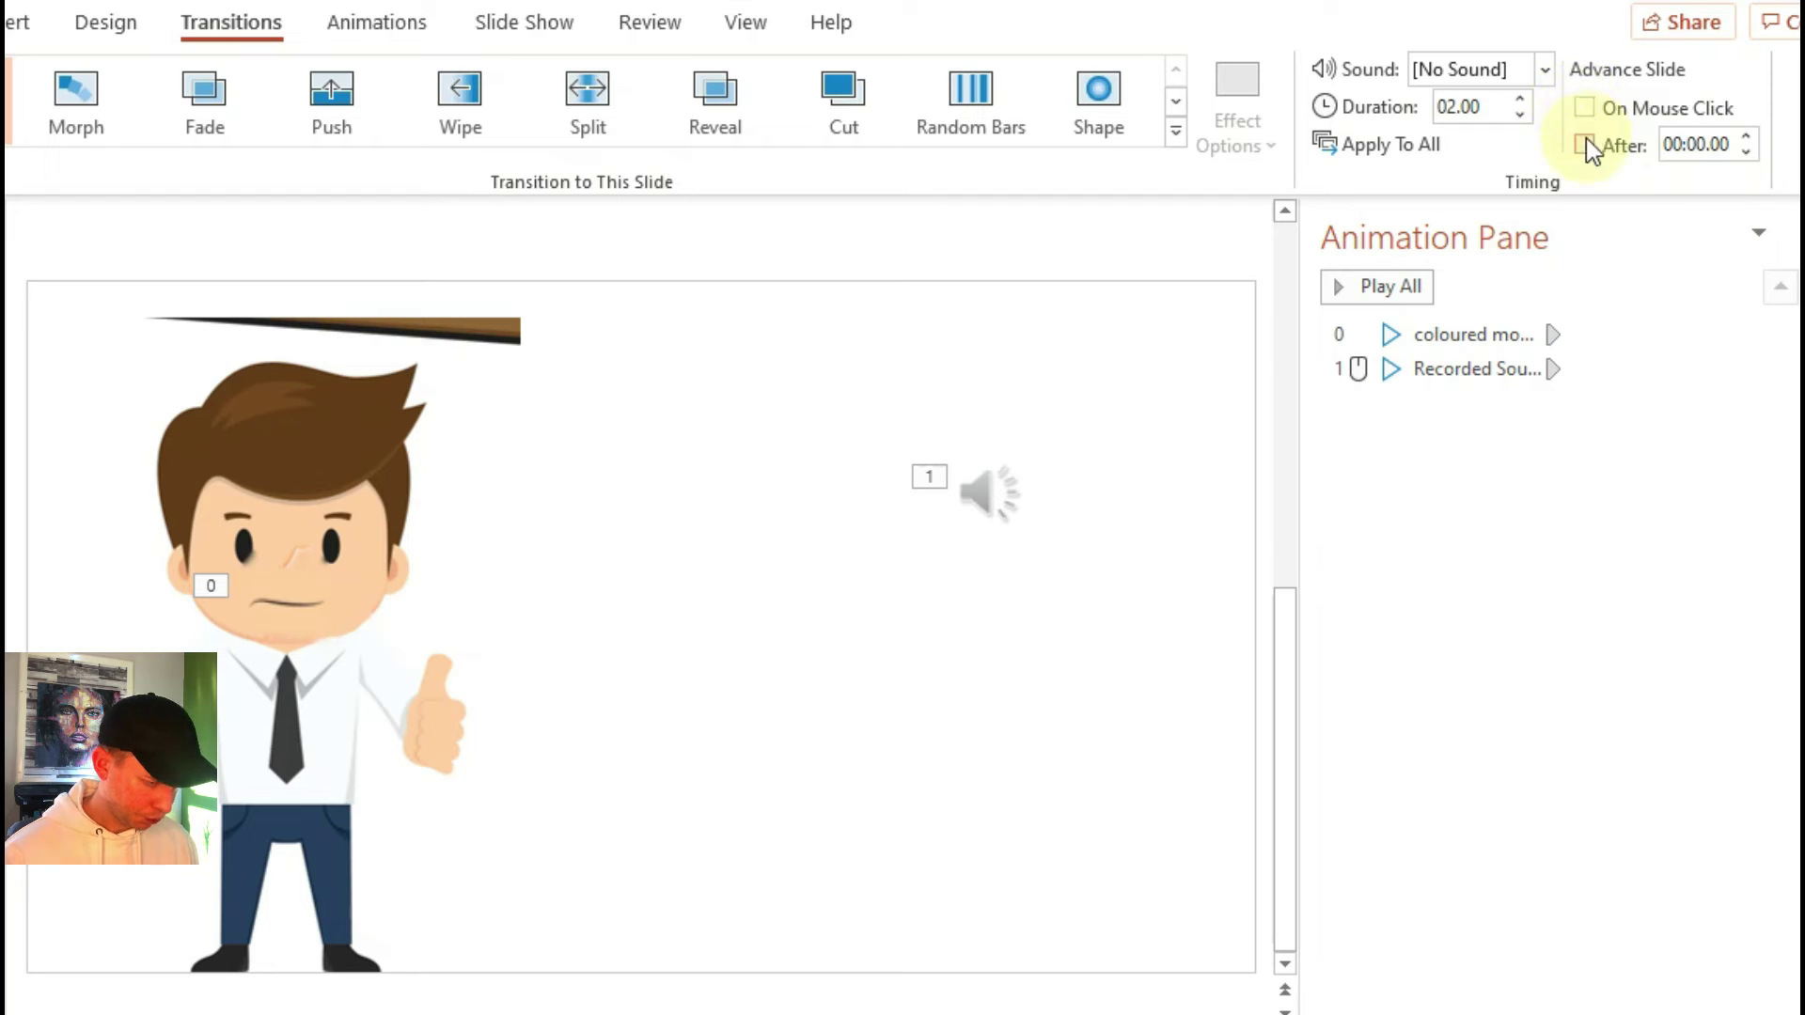
left_click(1584, 145)
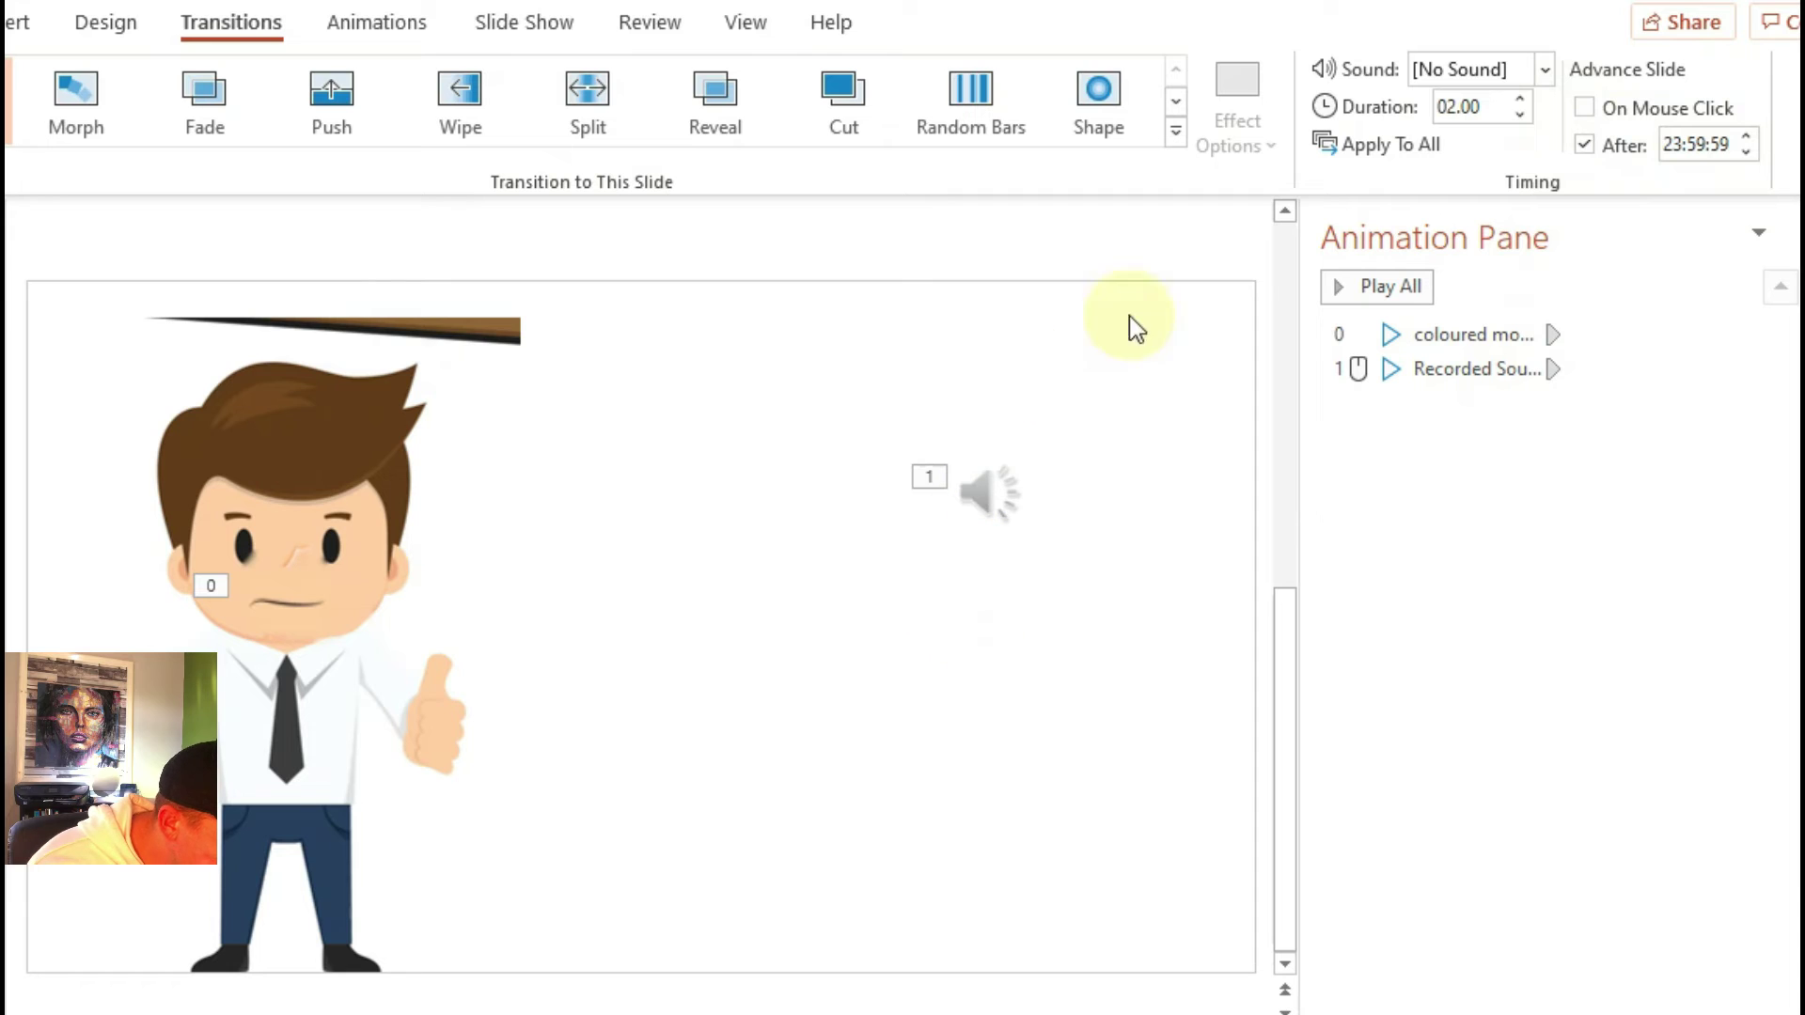
Move the narration audio icon lower and start playing it from the Playback settings.
mouse_move(968, 494)
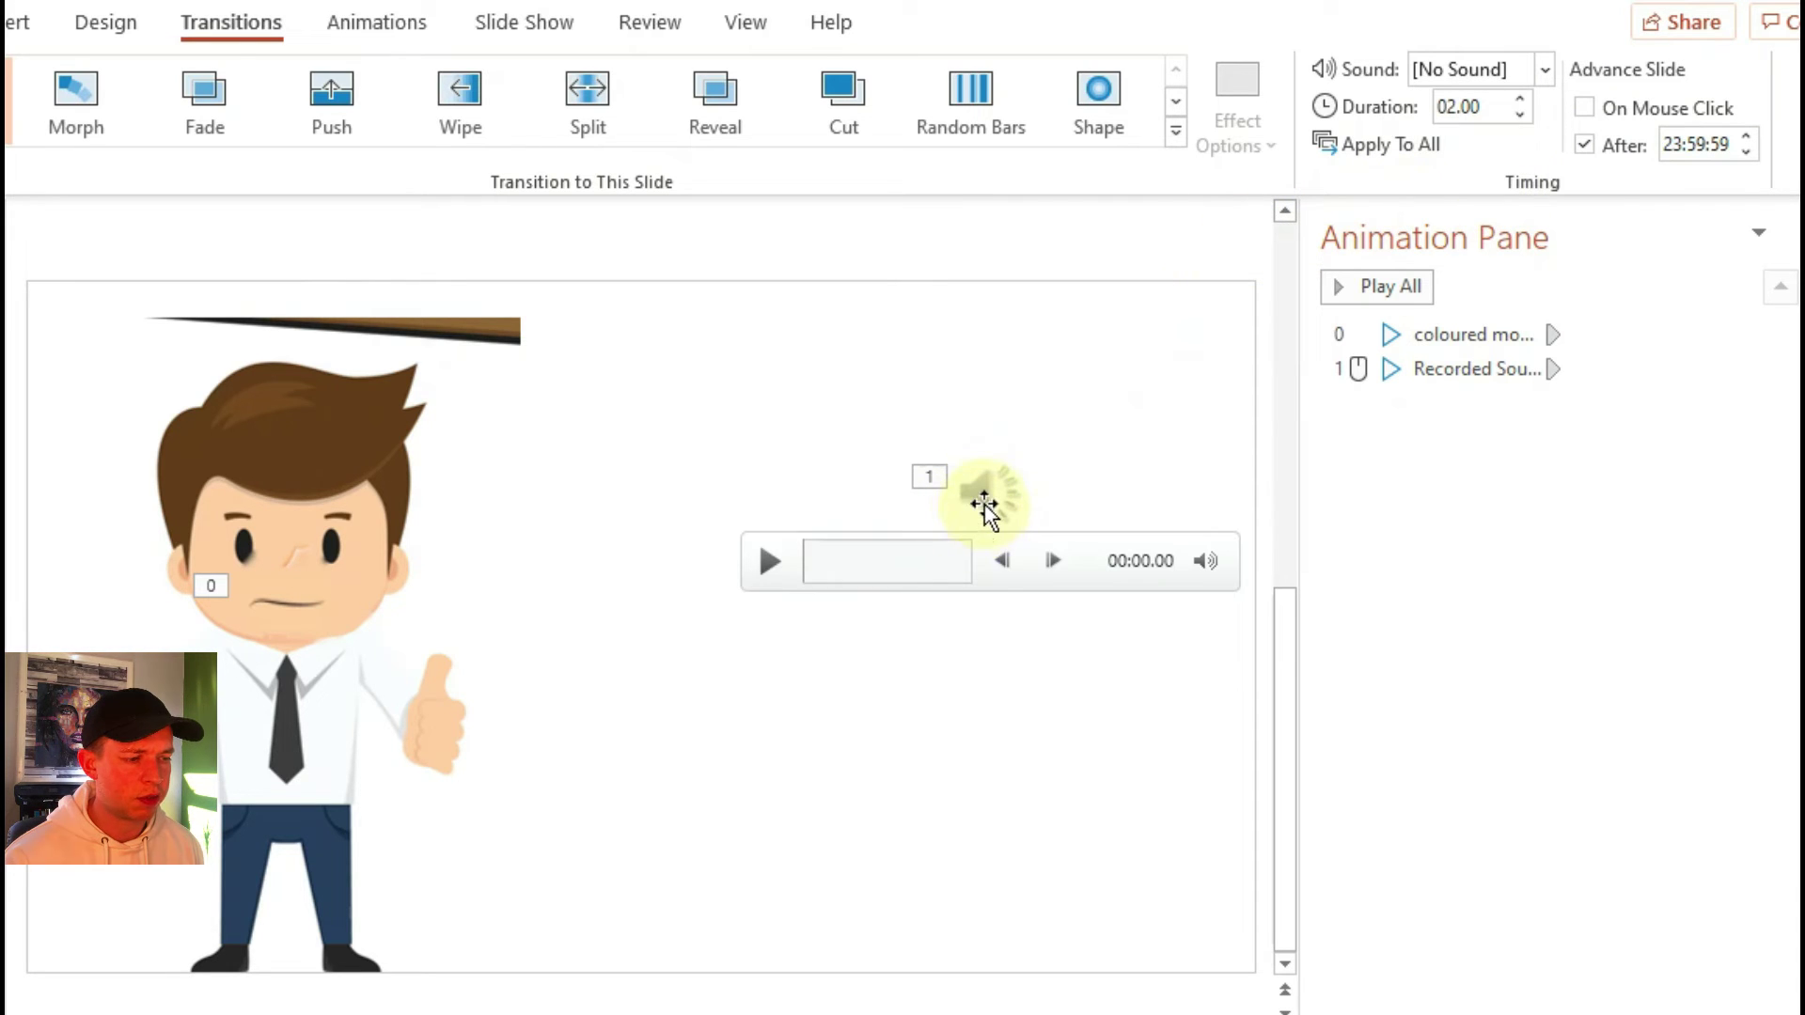
left_click_drag(984, 507, 1000, 617)
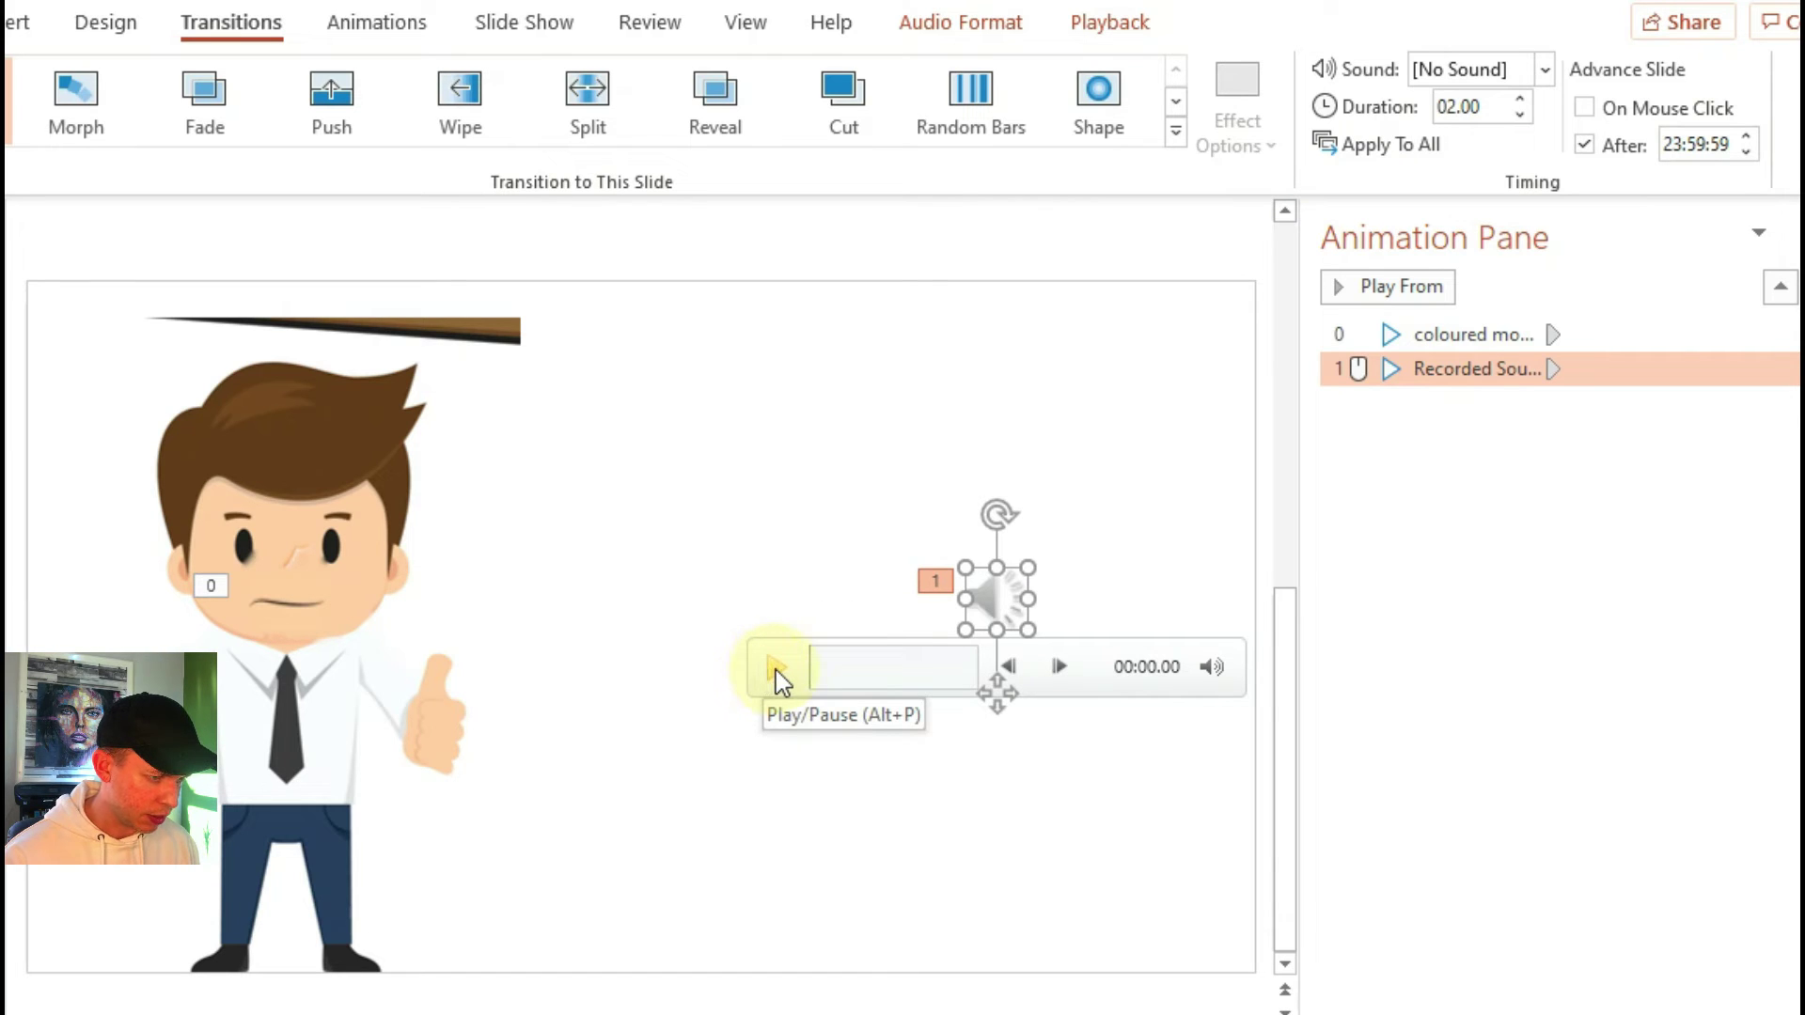
left_click(775, 670)
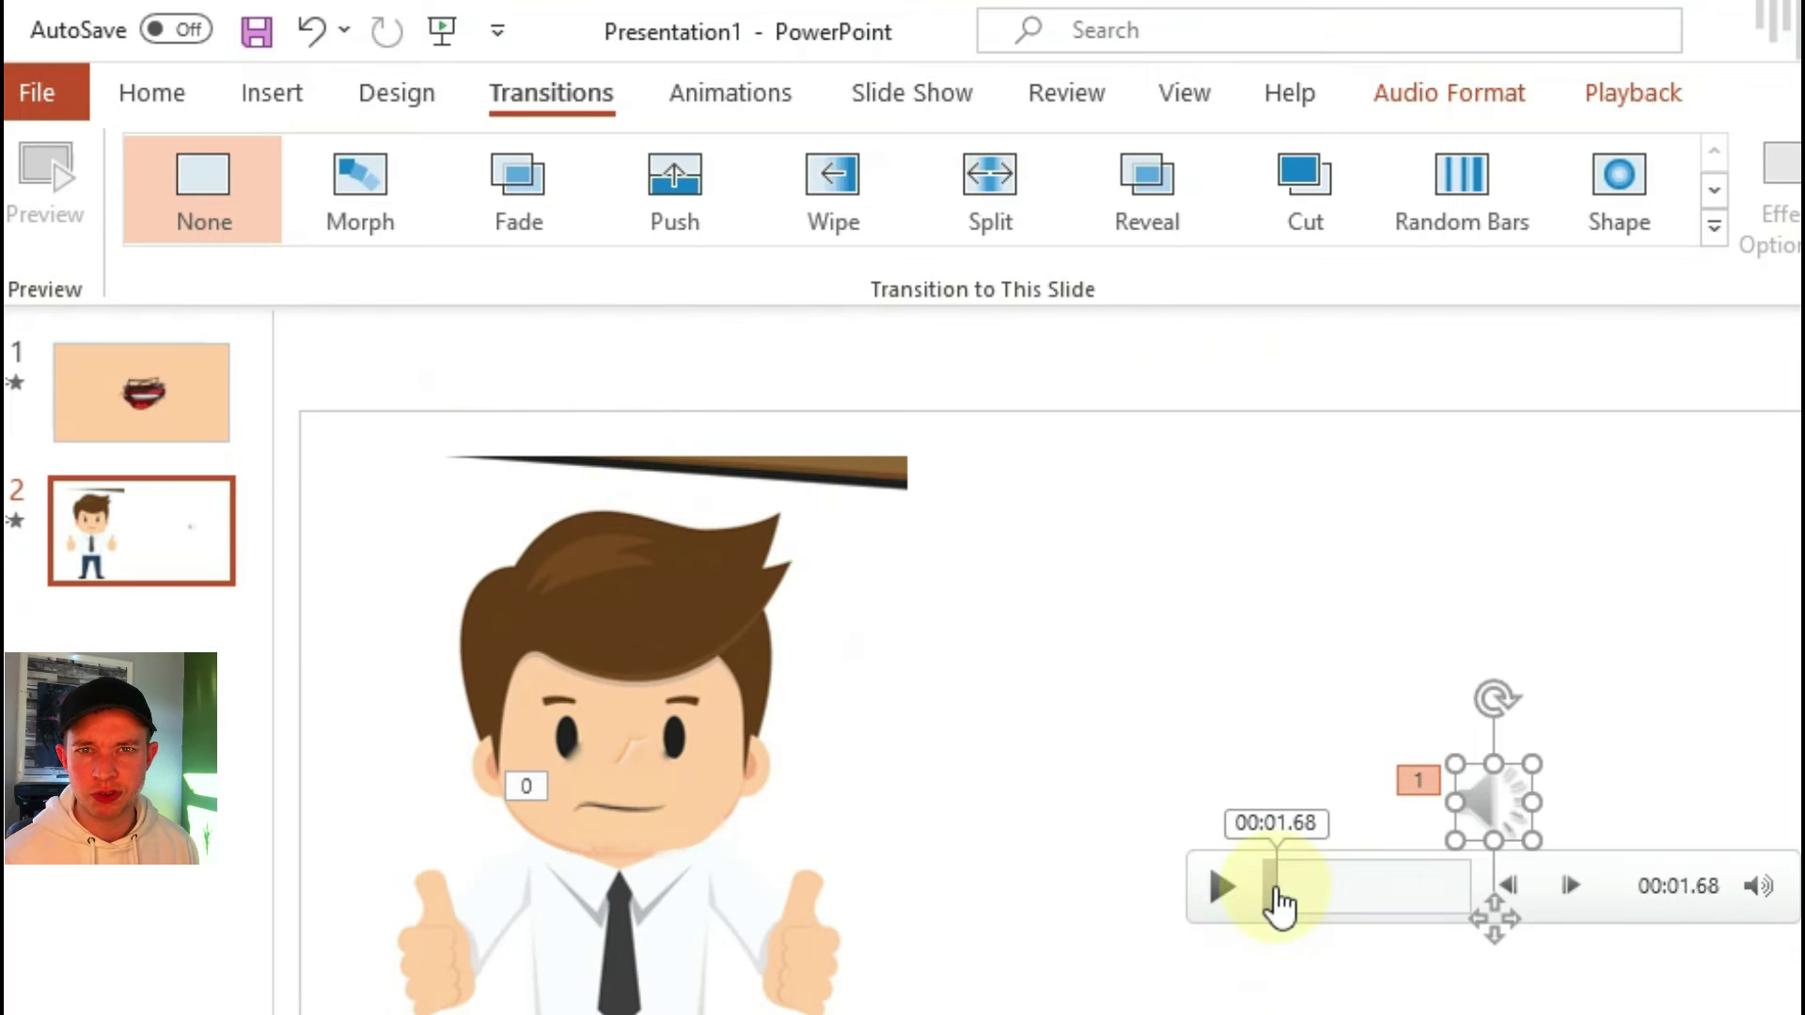
left_click(1619, 94)
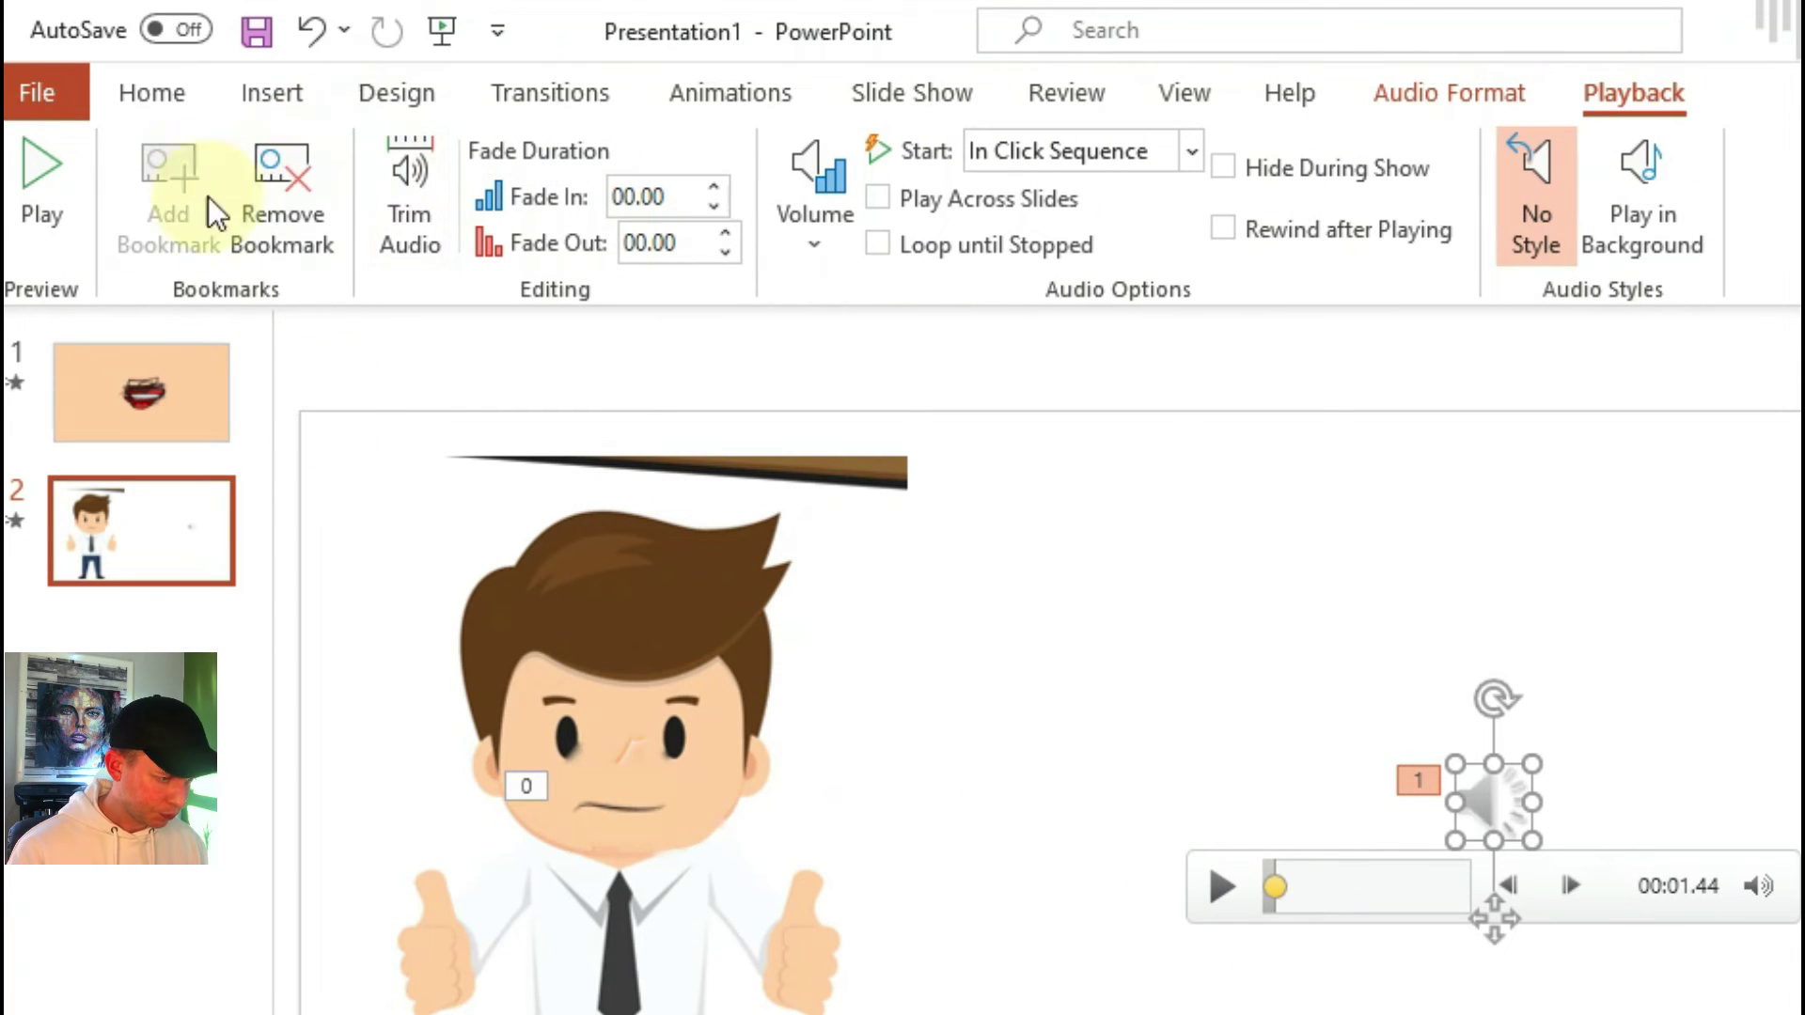
left_click(1221, 893)
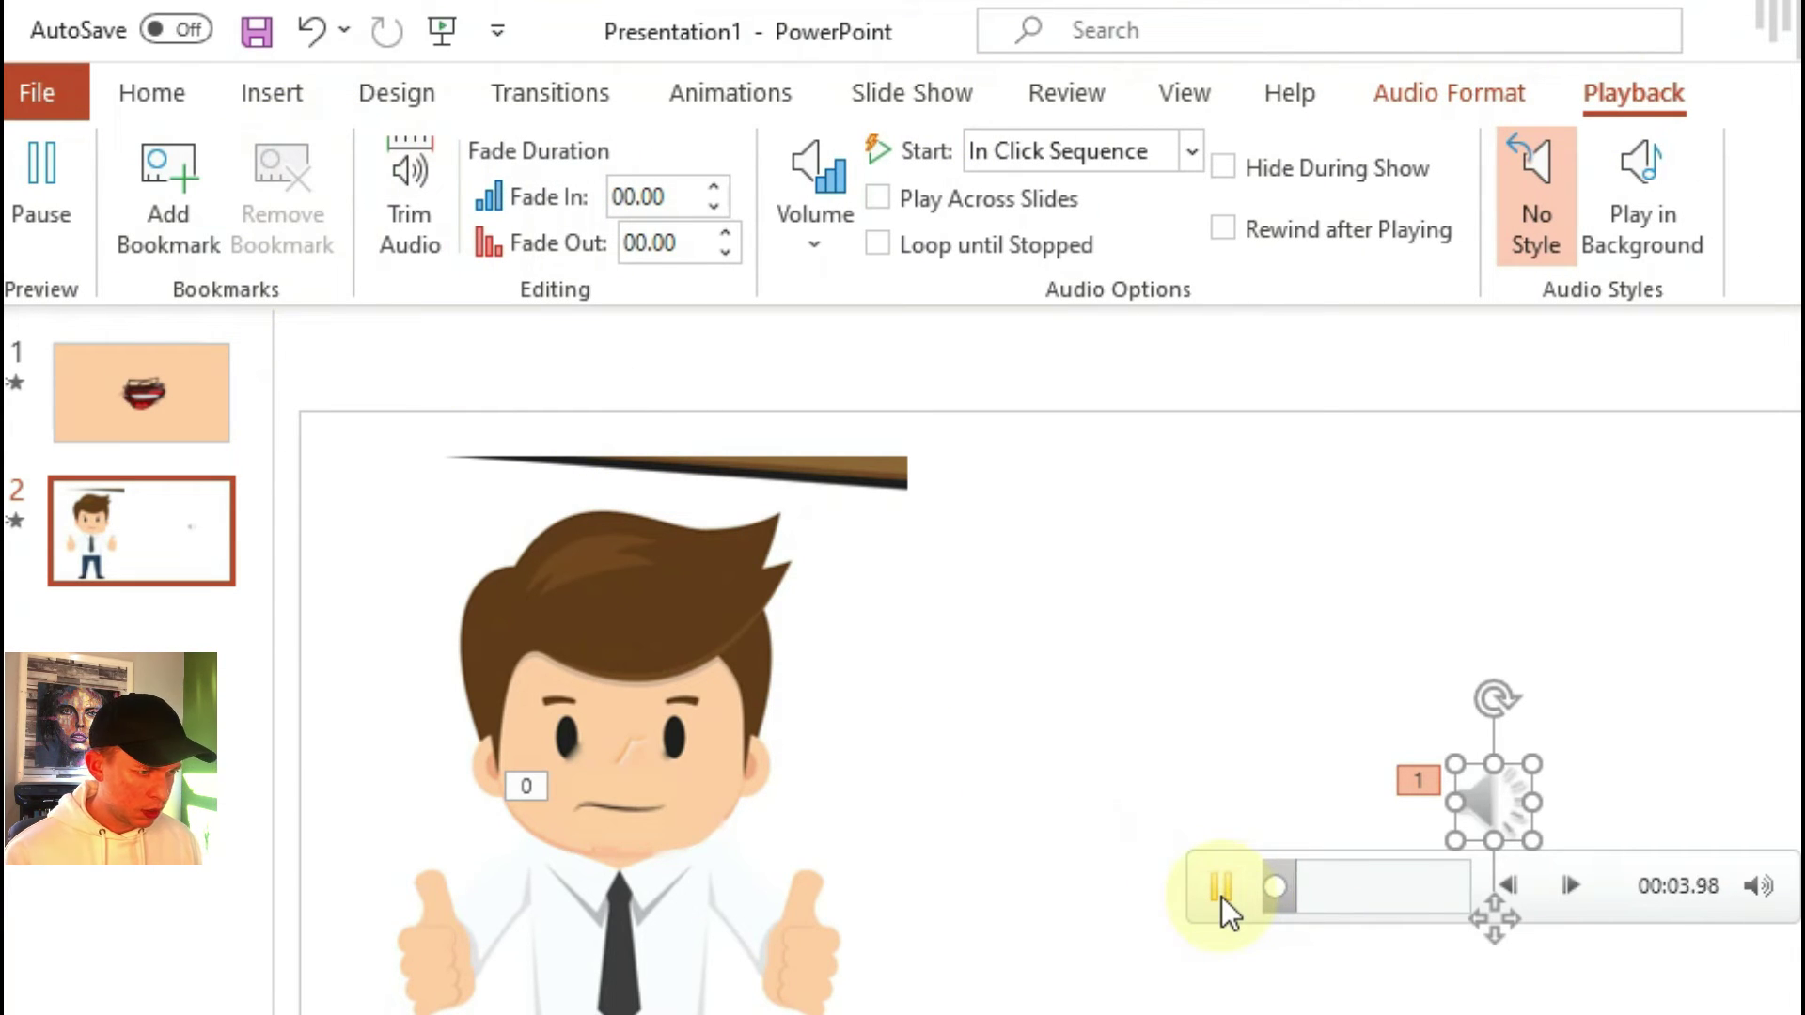
Add bookmarks to the narration at its first four pauses in speech.
left_click(1221, 895)
left_click(168, 193)
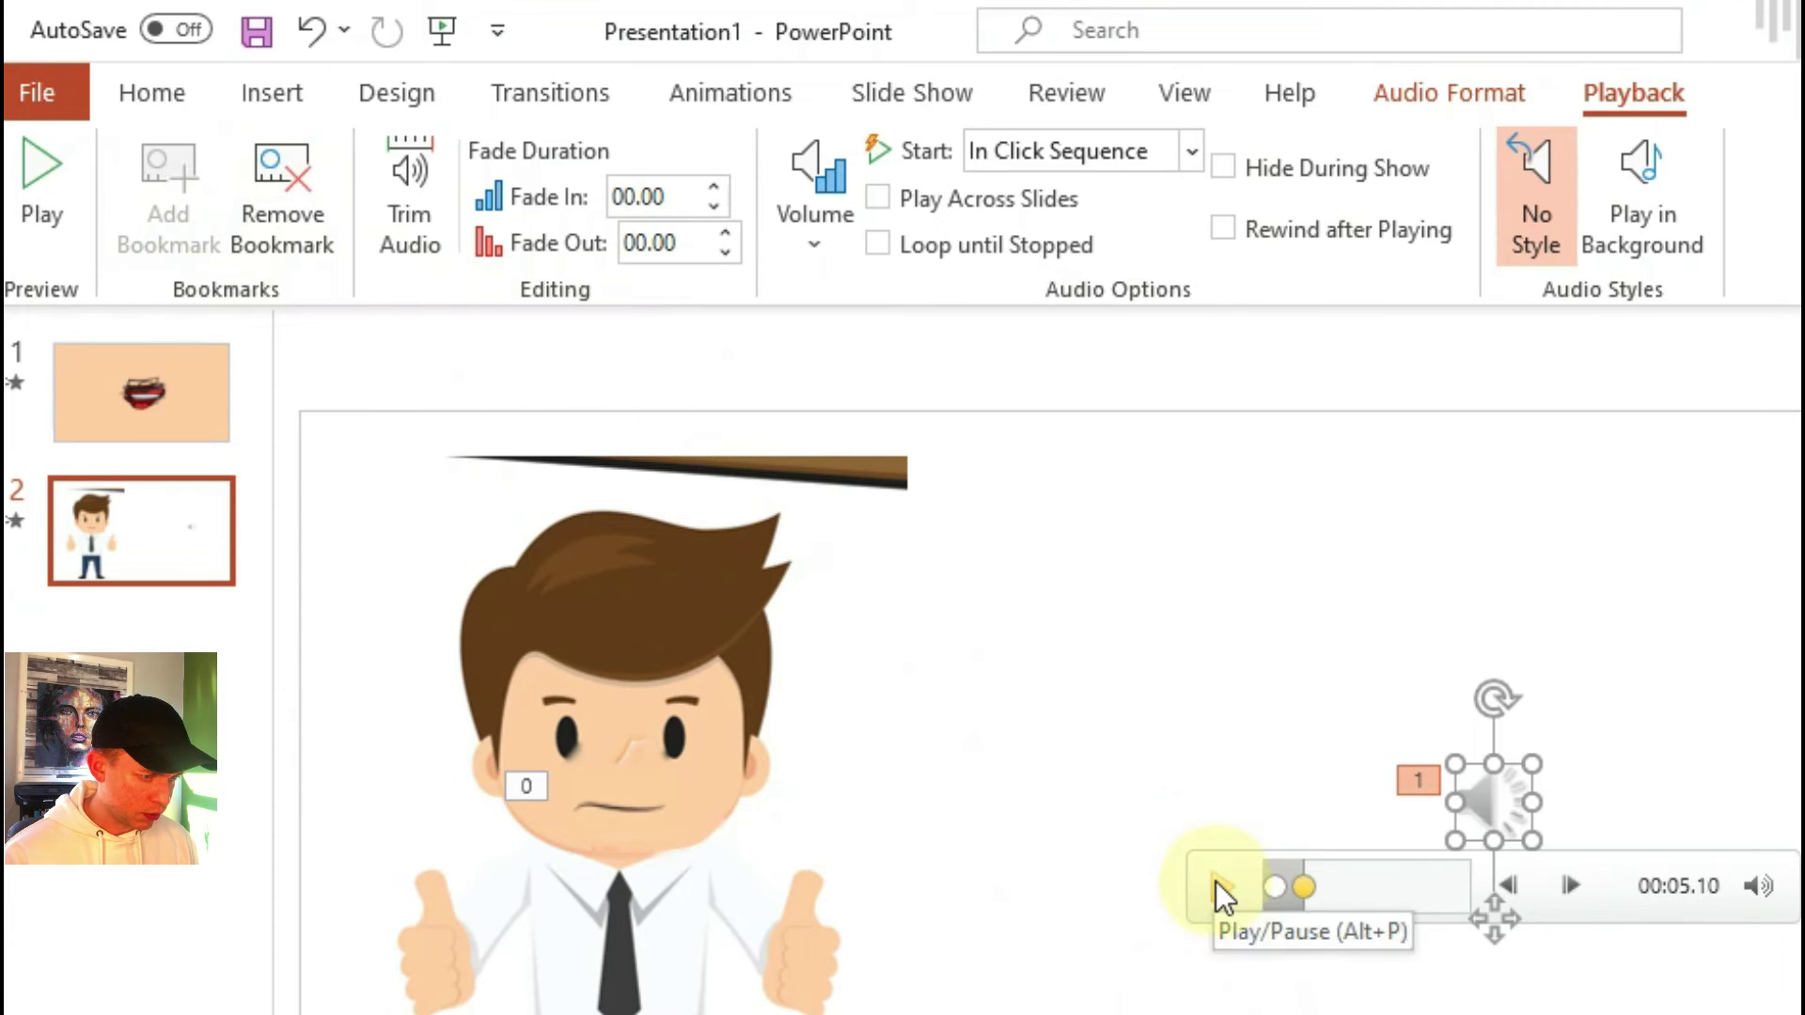
left_click(1216, 885)
left_click(1216, 884)
left_click(169, 192)
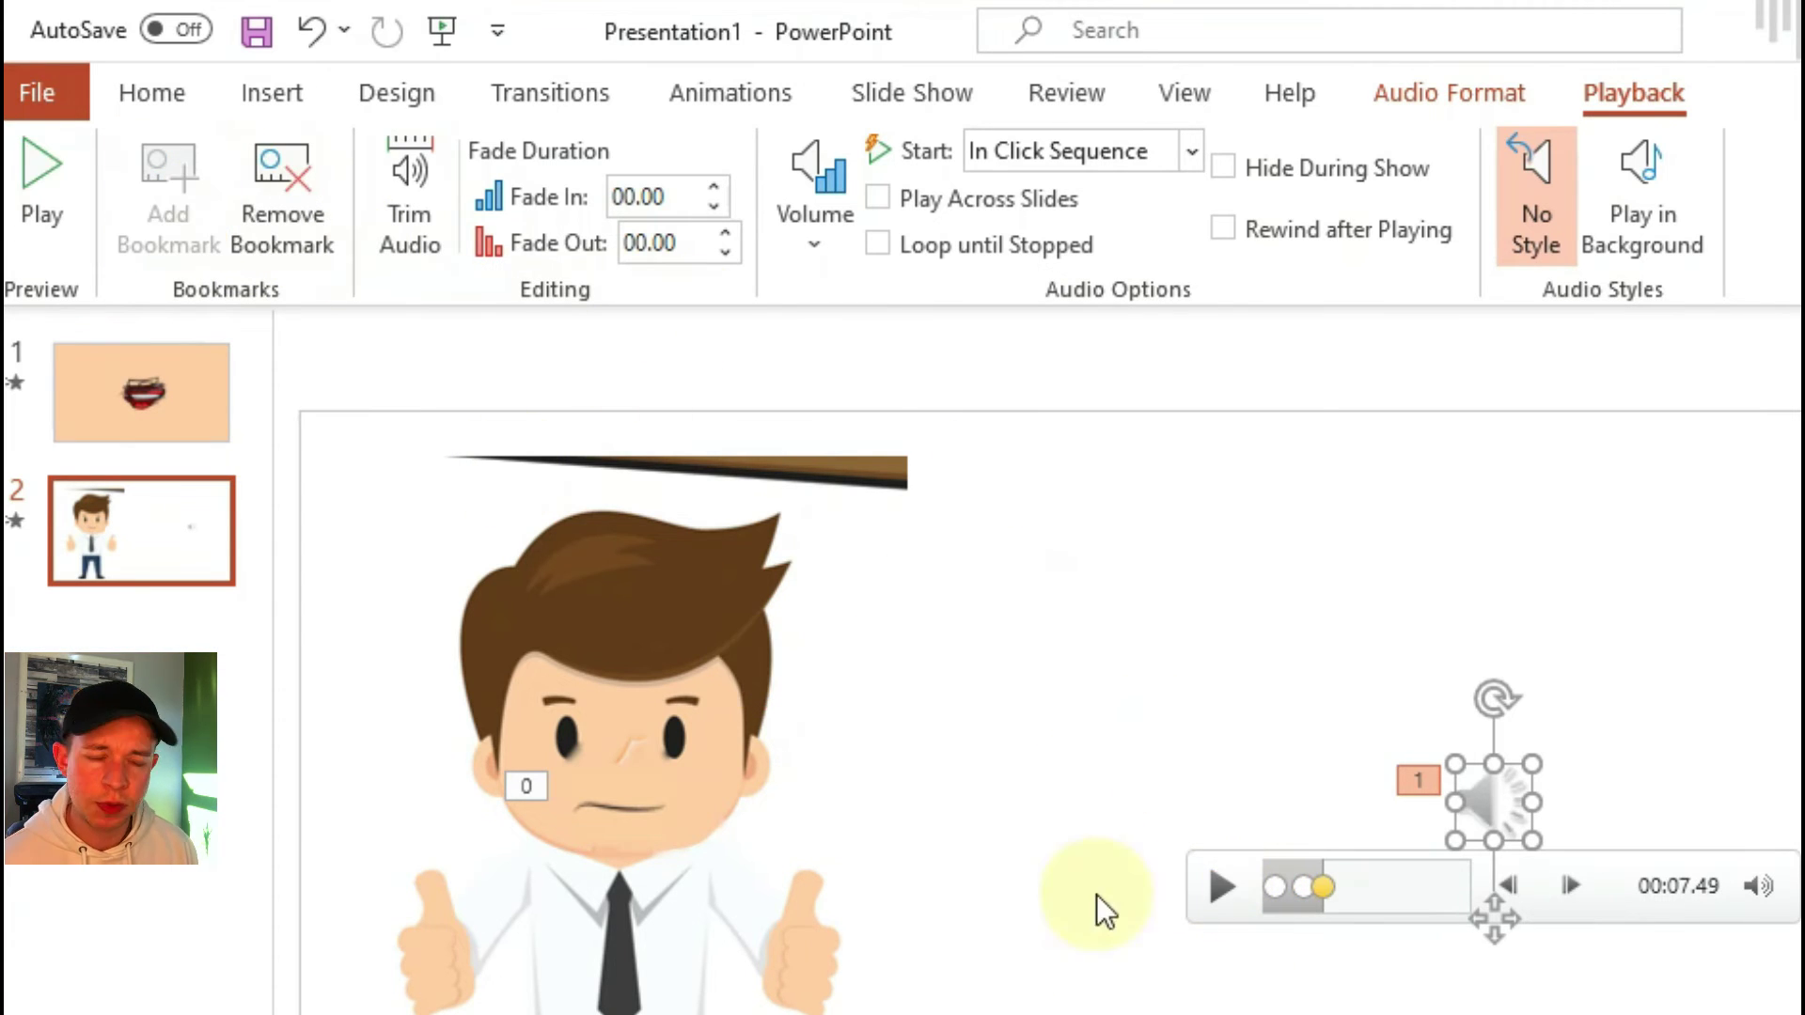
left_click(1216, 888)
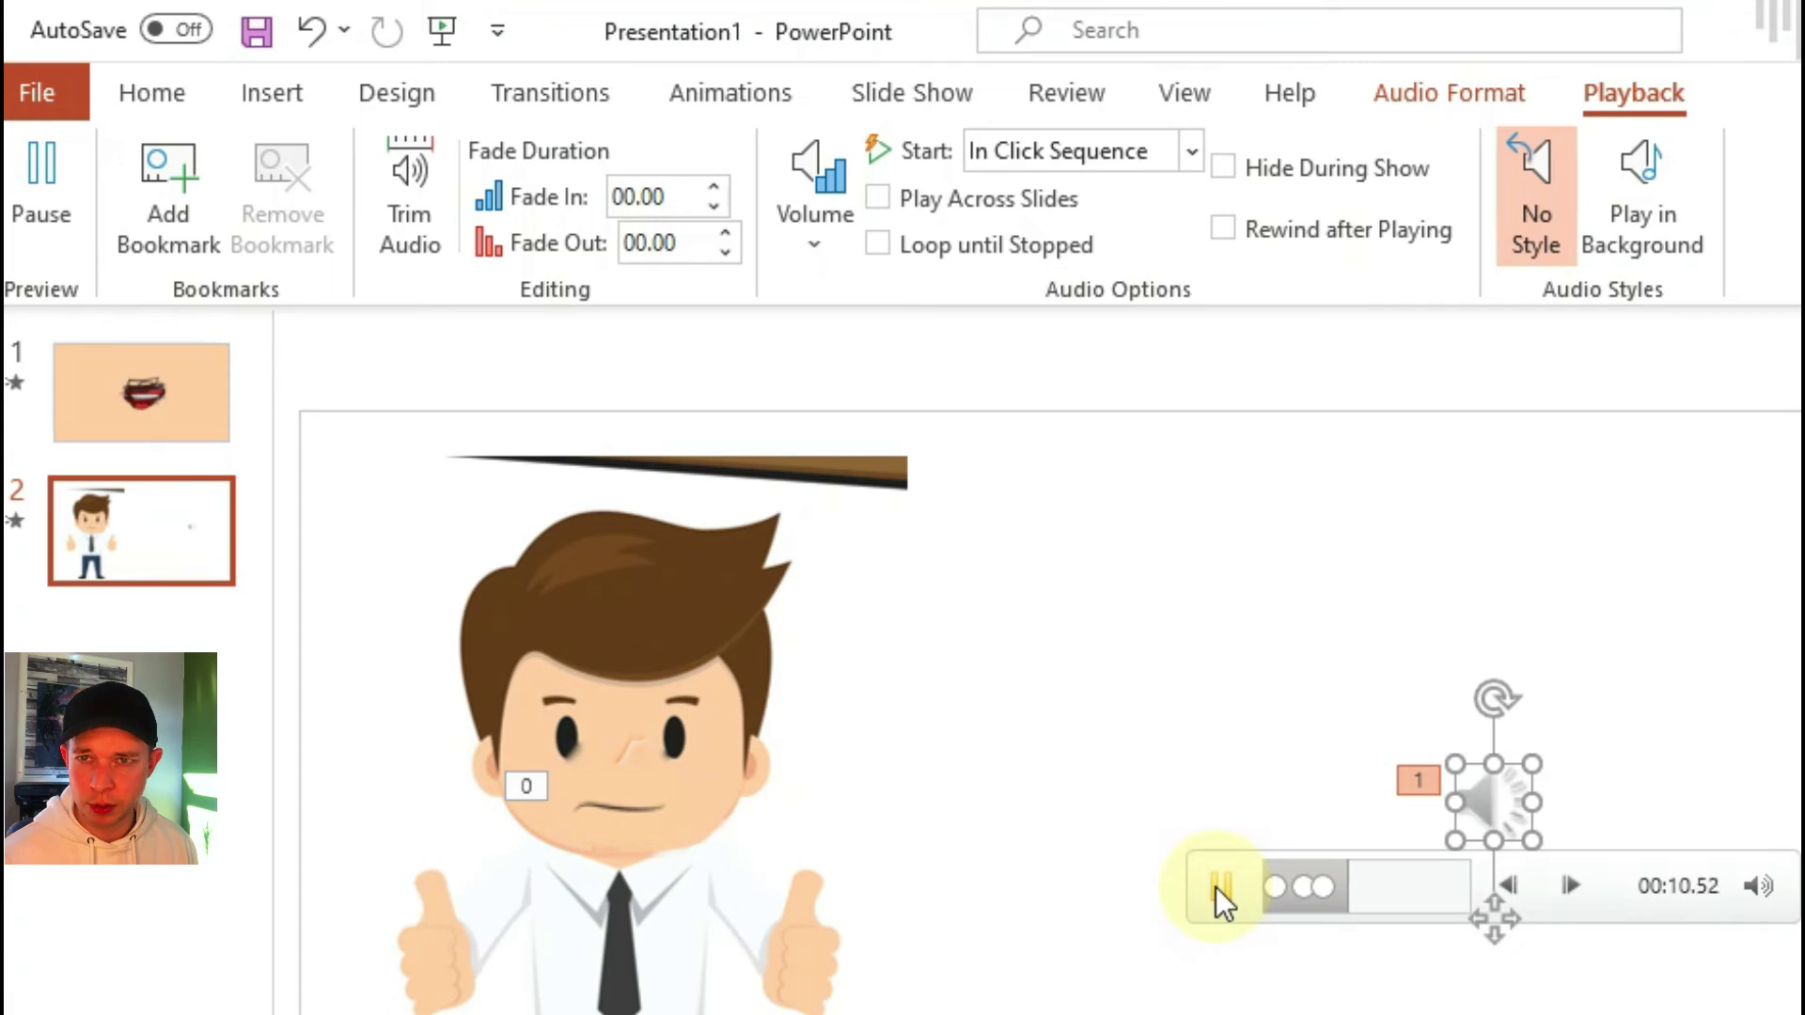
left_click(1215, 887)
left_click(168, 193)
left_click(1215, 893)
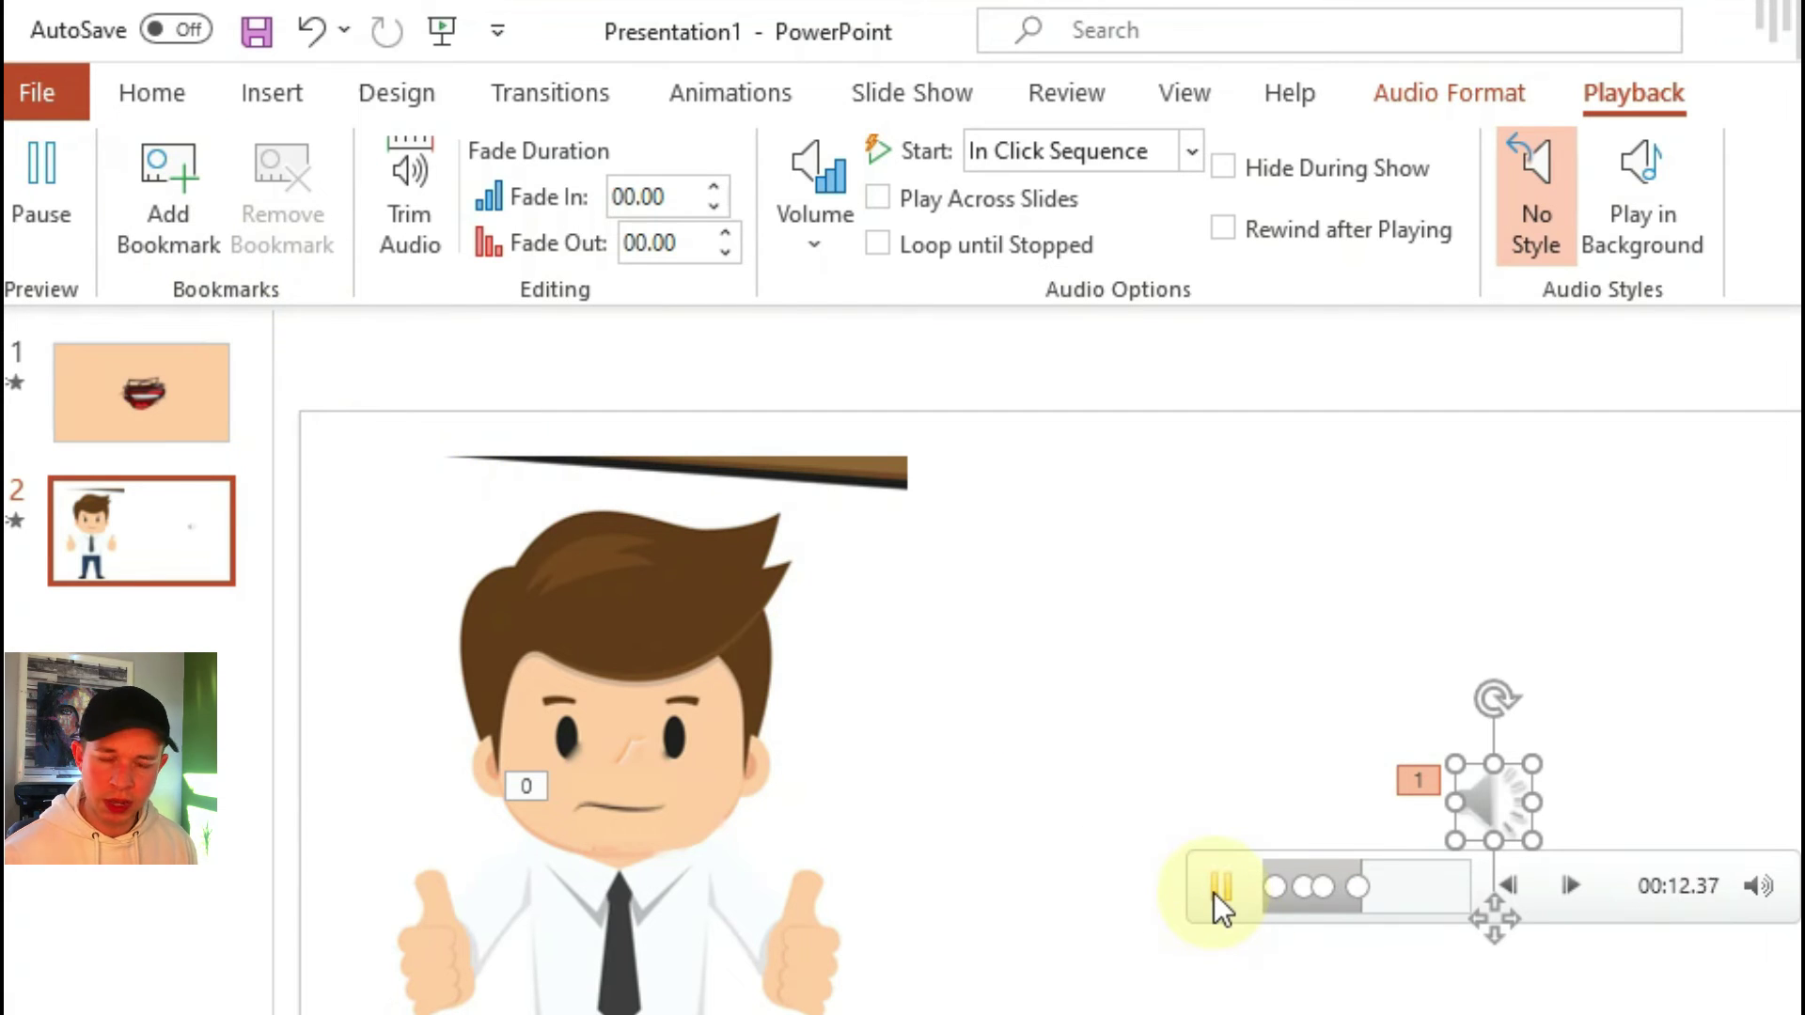
left_click(1214, 893)
left_click(168, 192)
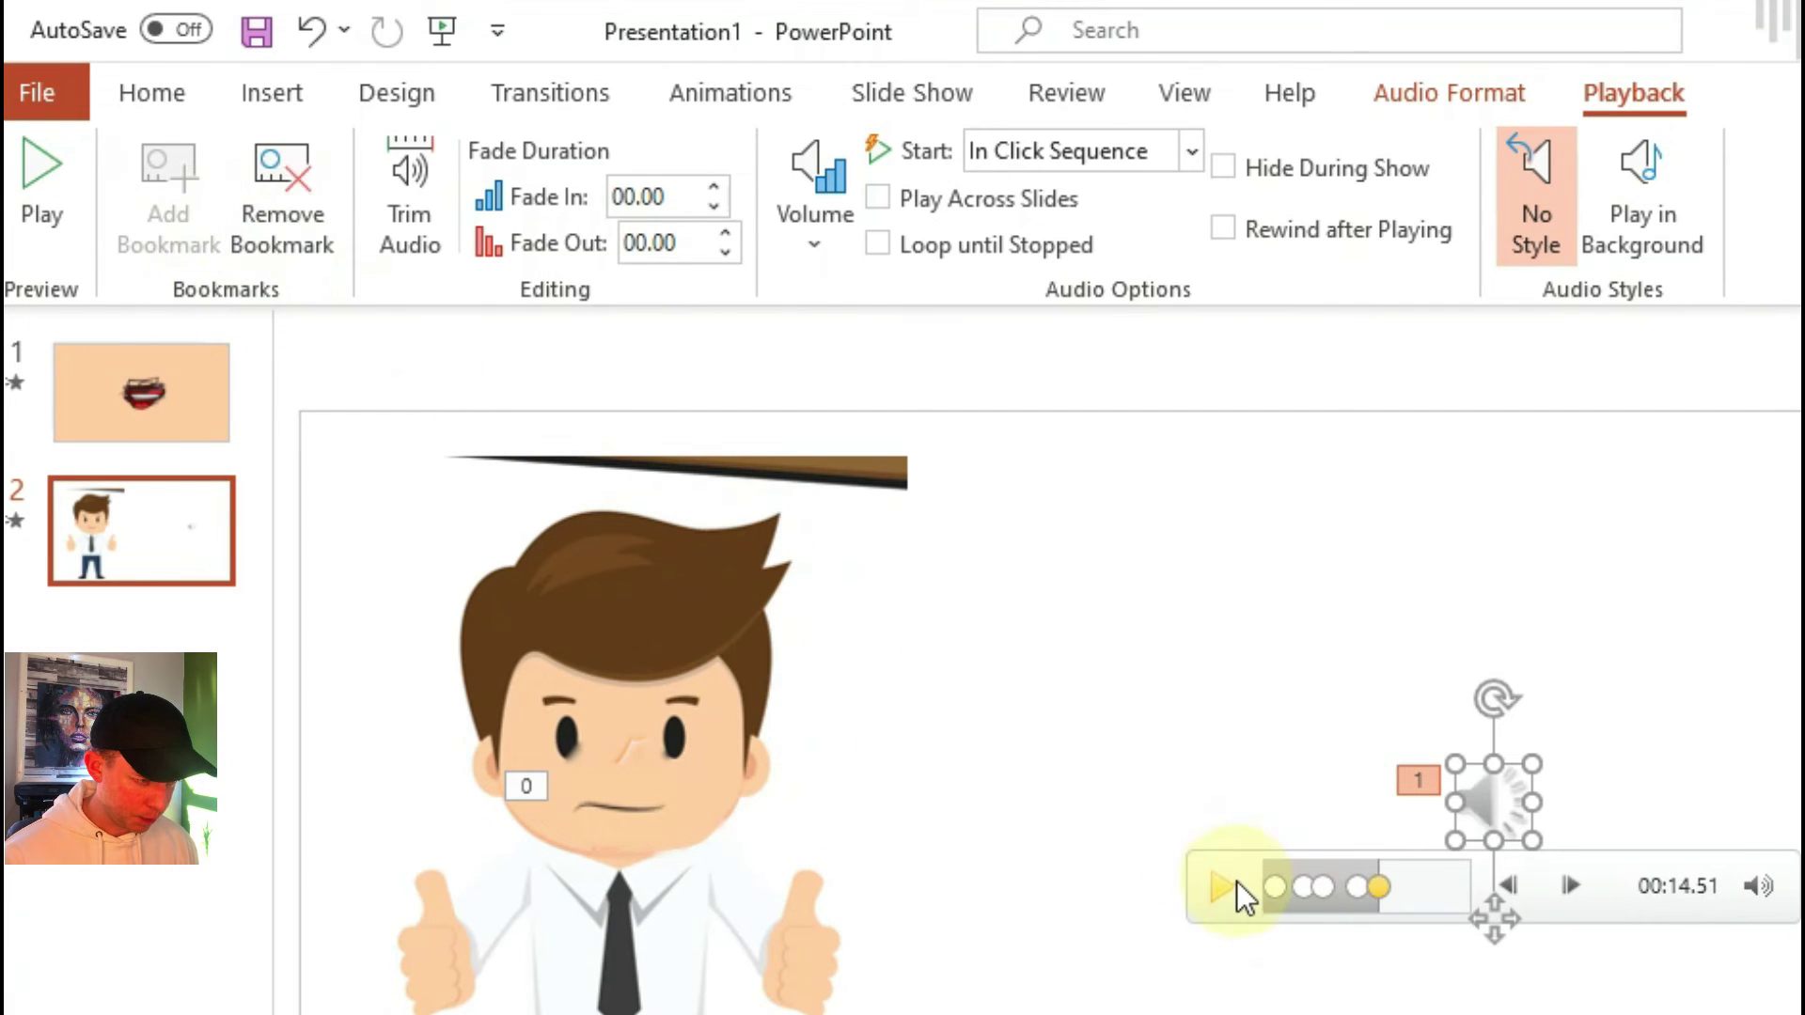
Add the remaining narration bookmarks, including at 00:22.86 and near the end.
left_click(1233, 883)
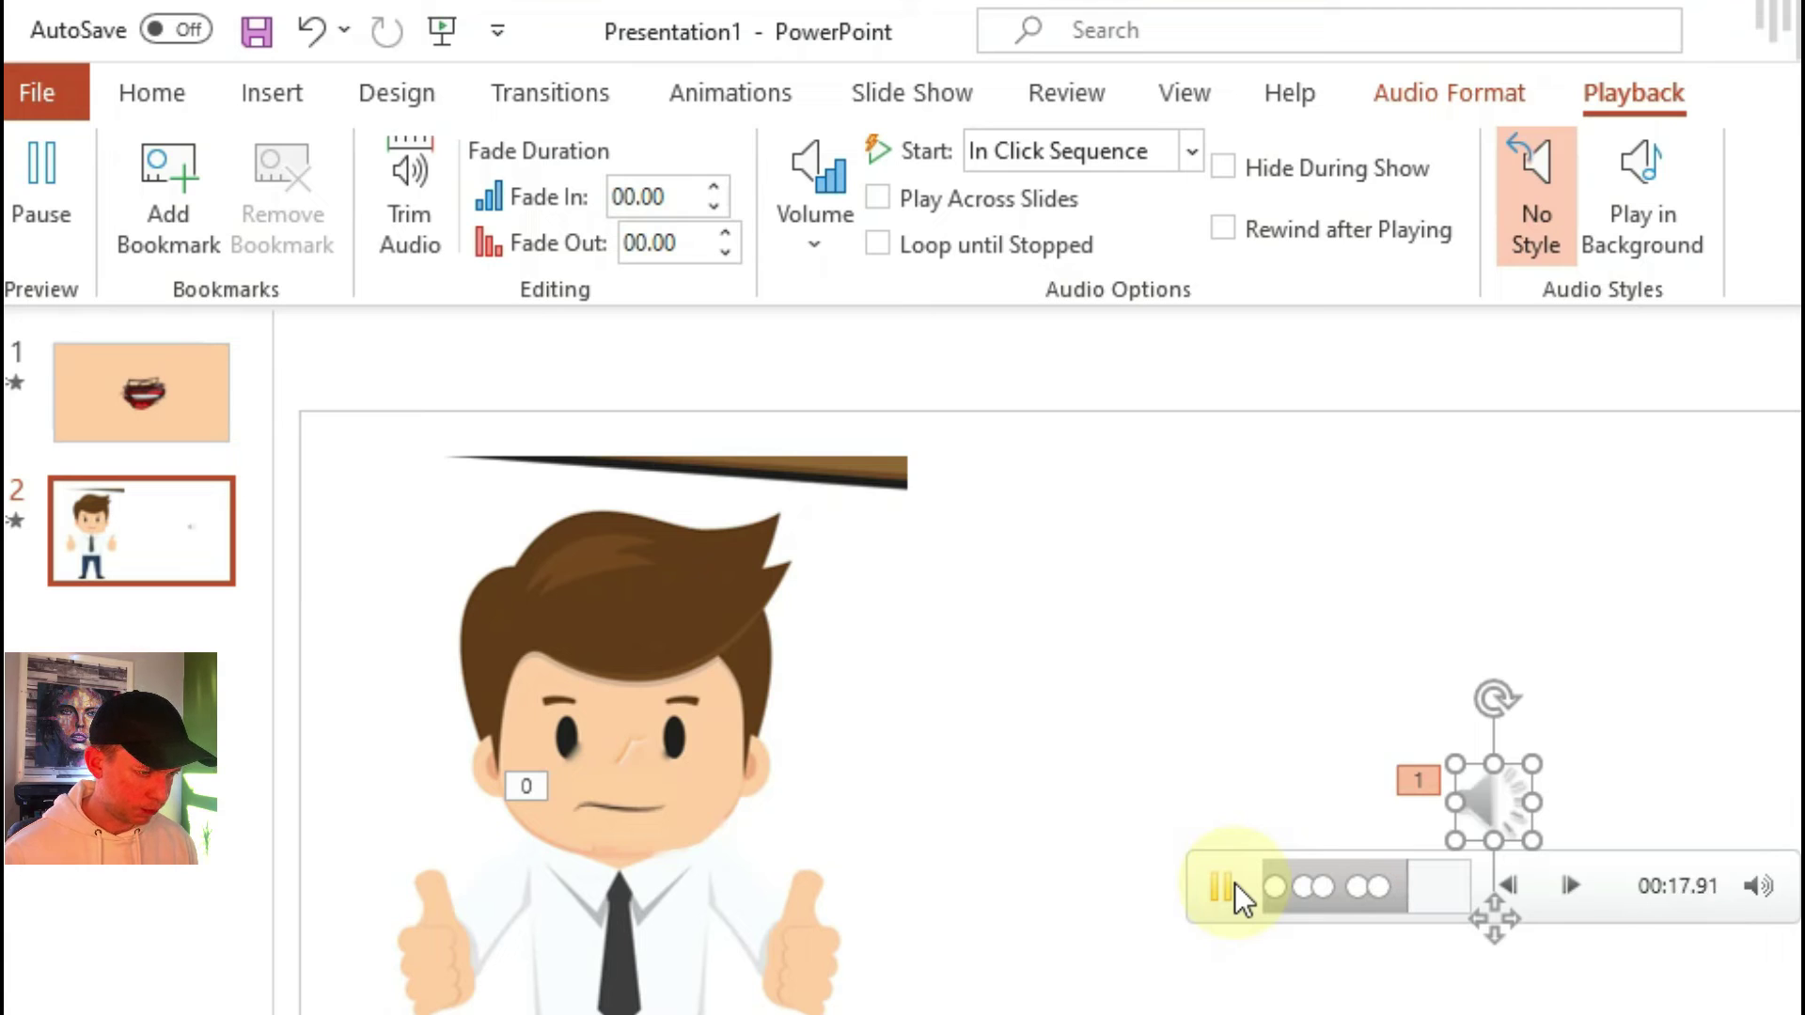
left_click(1233, 883)
left_click(168, 193)
left_click(1215, 896)
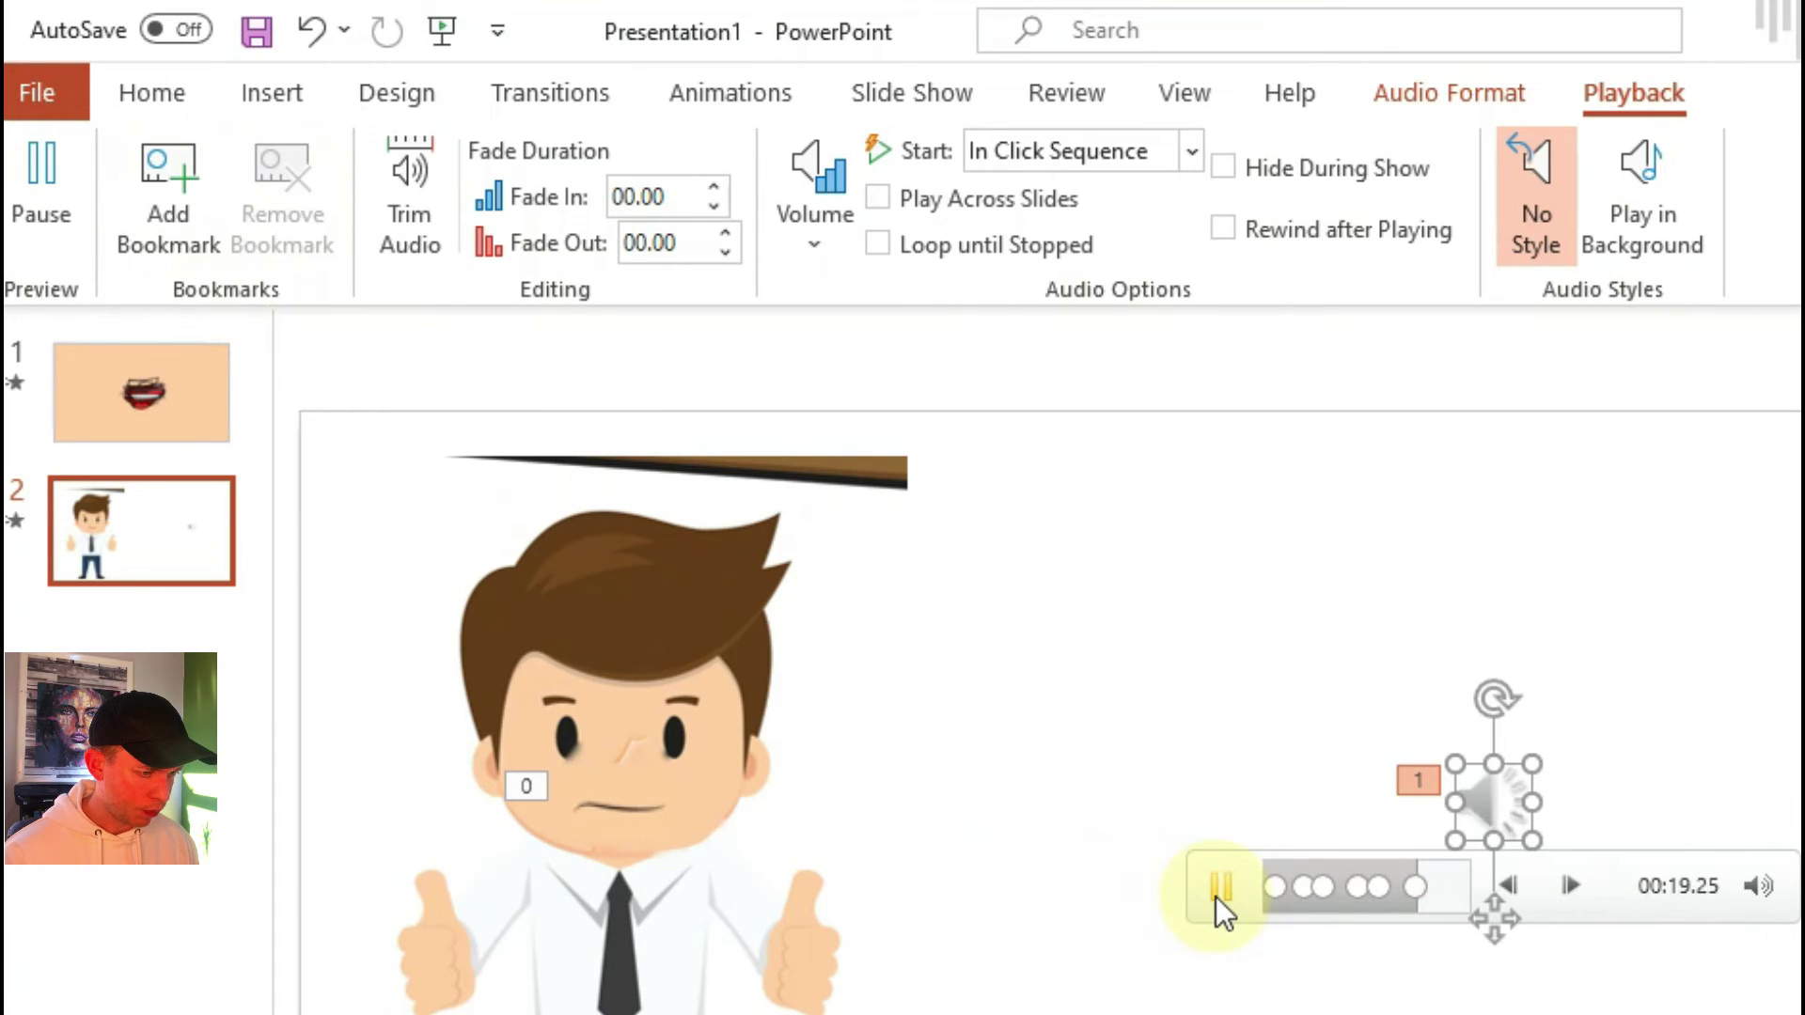
left_click(1215, 896)
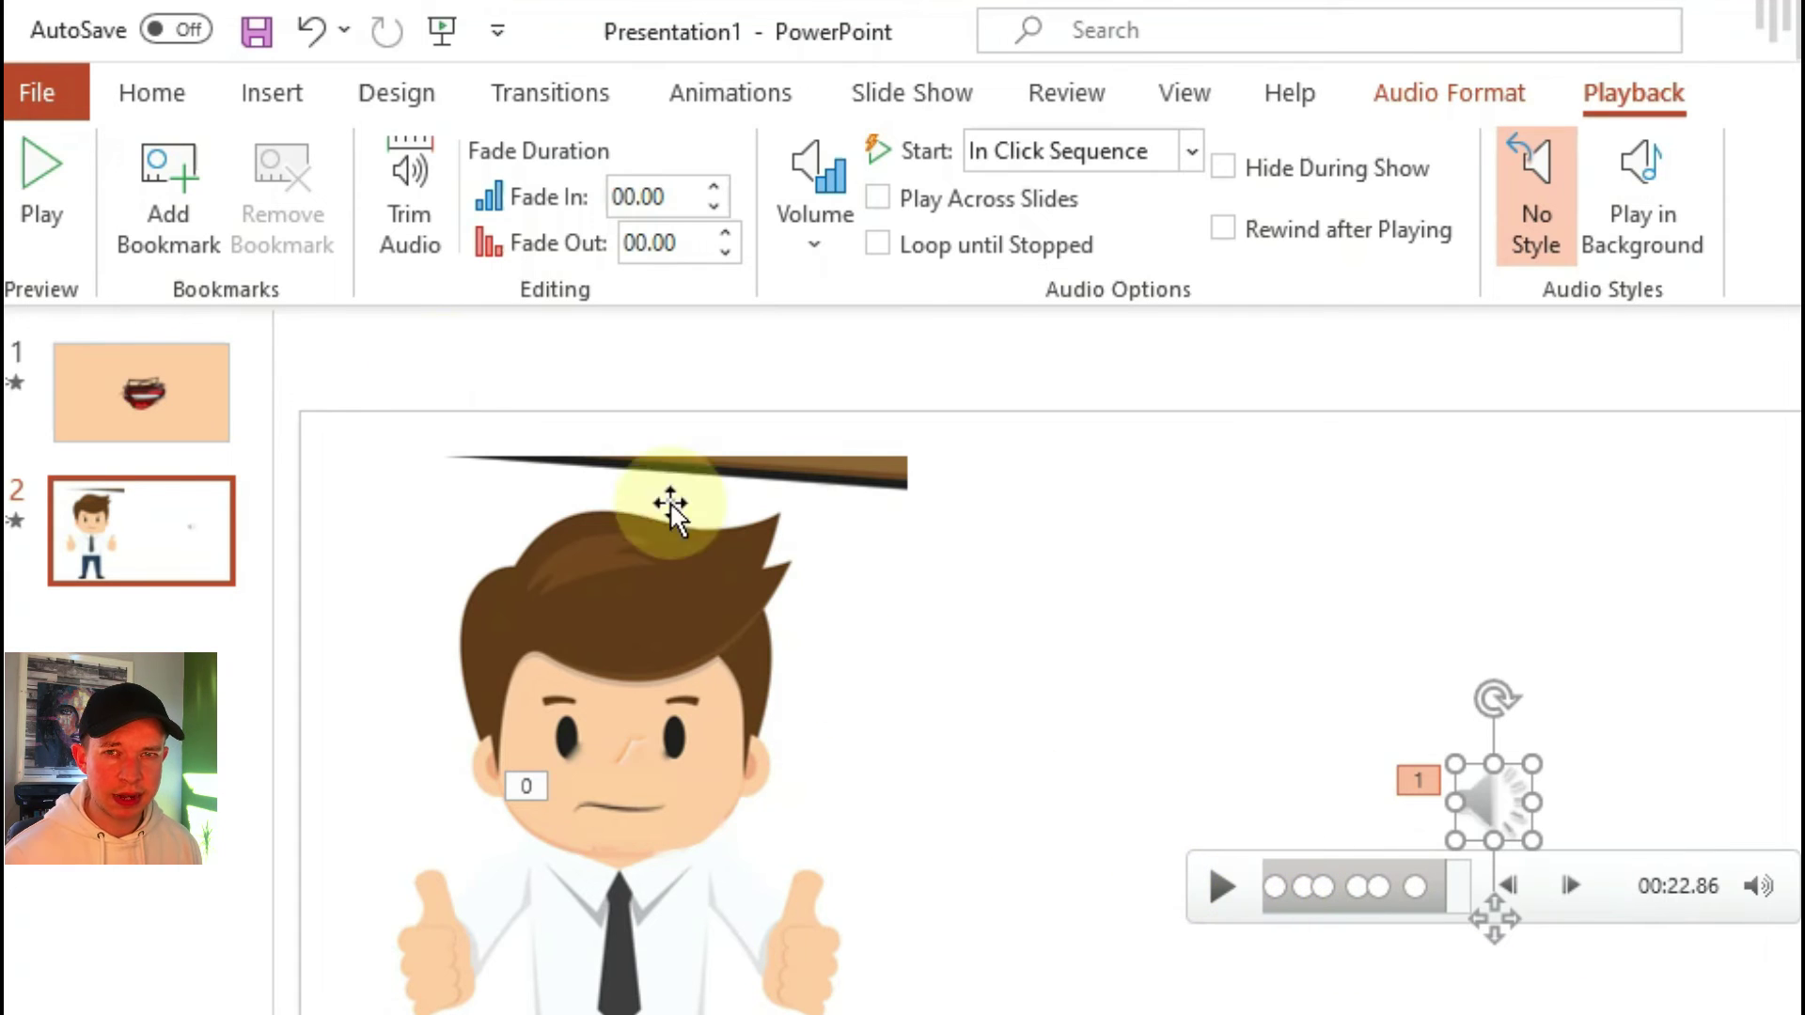
key("alt+home")
left_click(1218, 889)
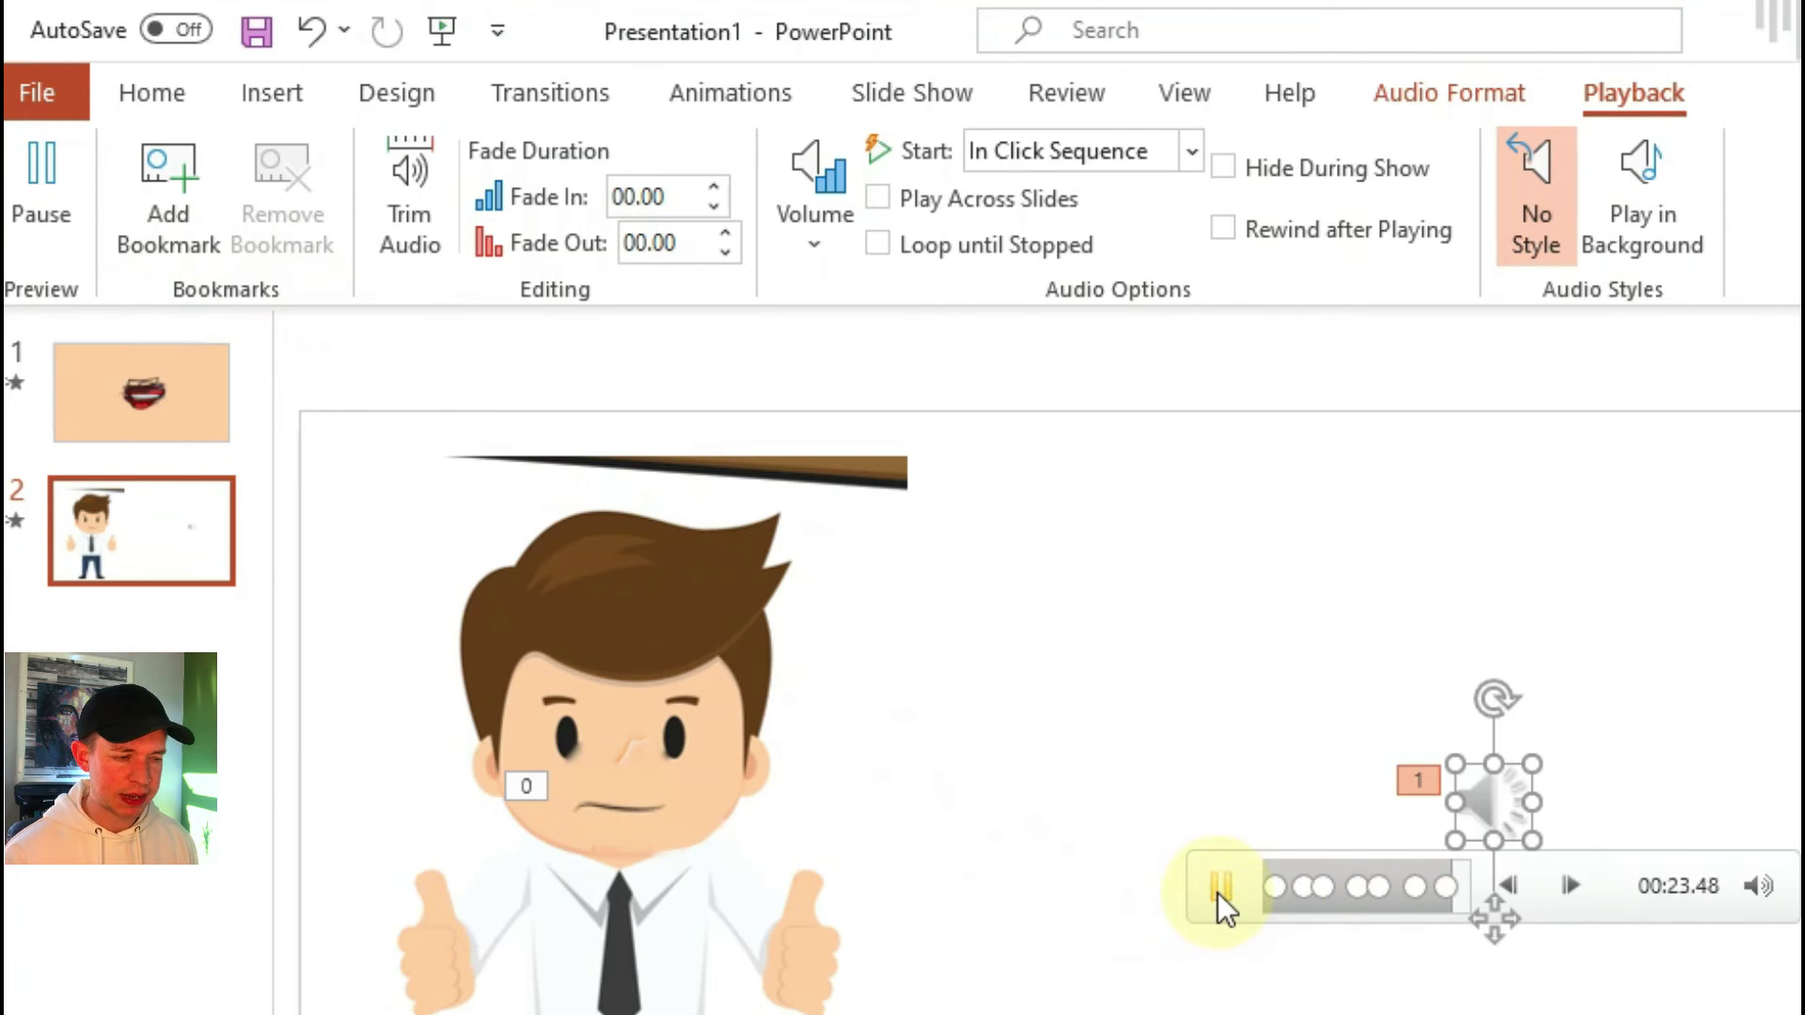
left_click(1216, 893)
key("alt+home")
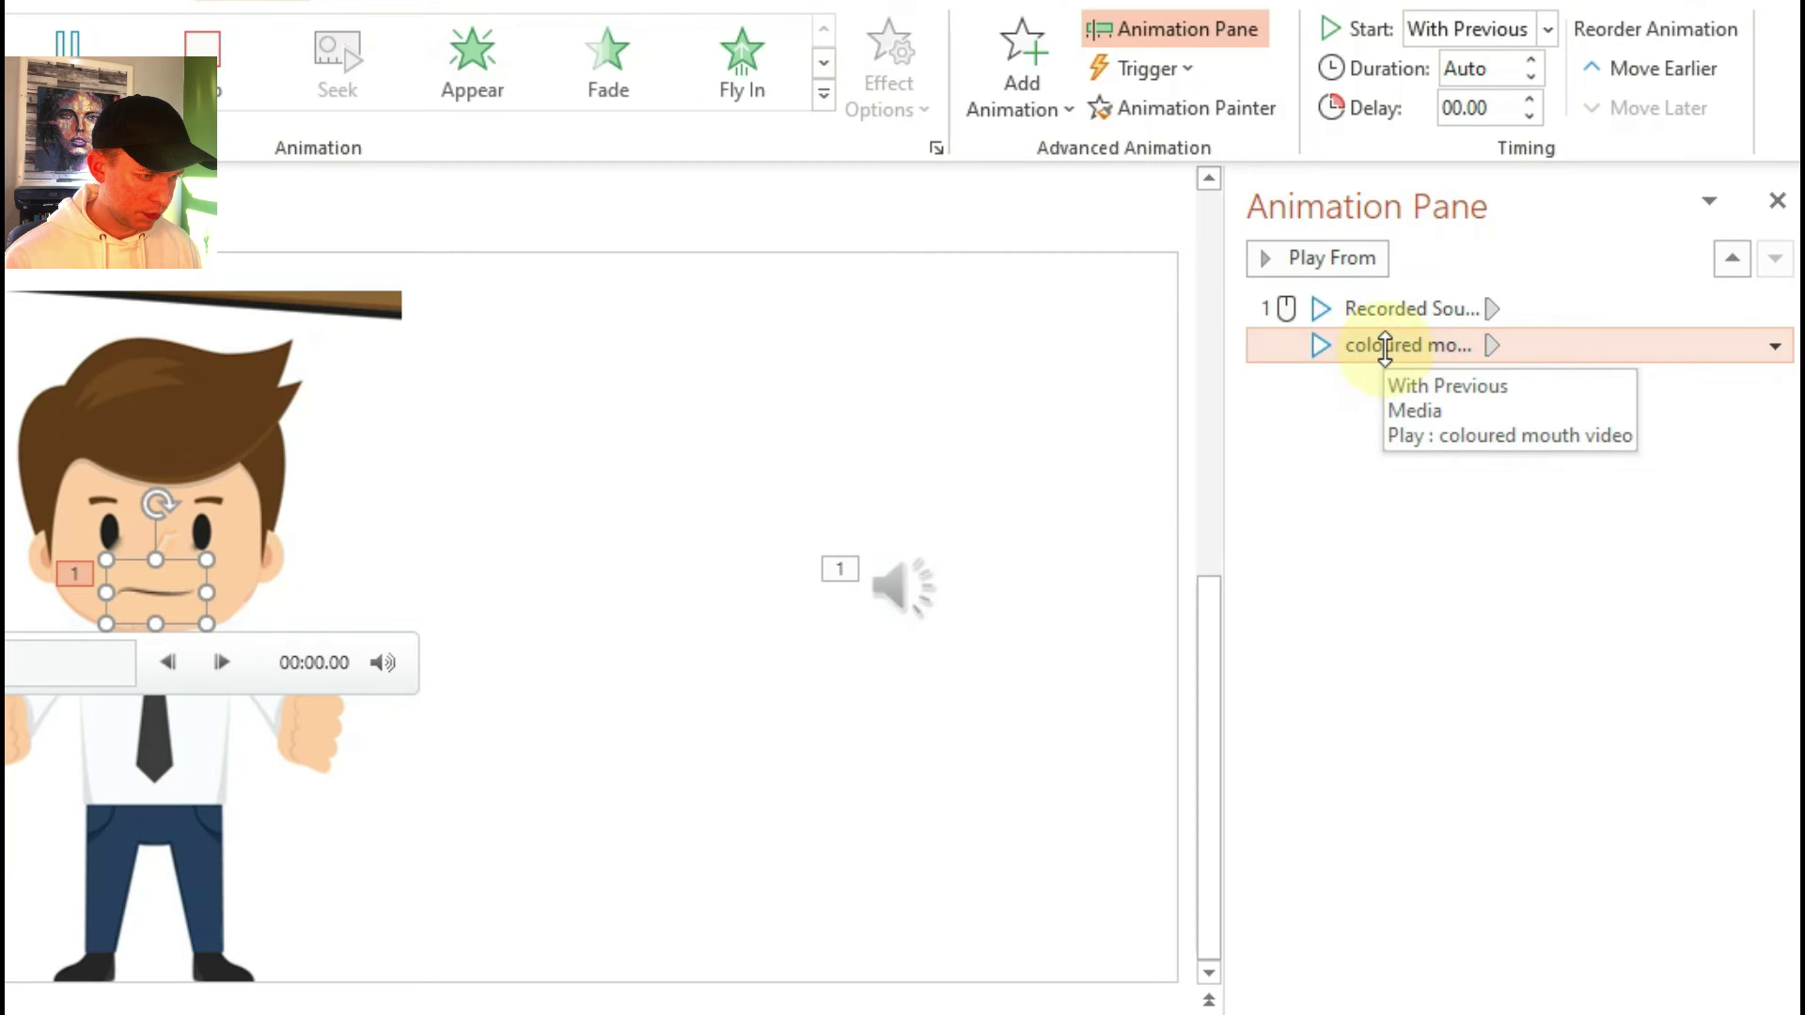
Trigger the mouth video's play effect on Recorded Sound Bookmark 1.
right_click(1483, 354)
left_click(1542, 499)
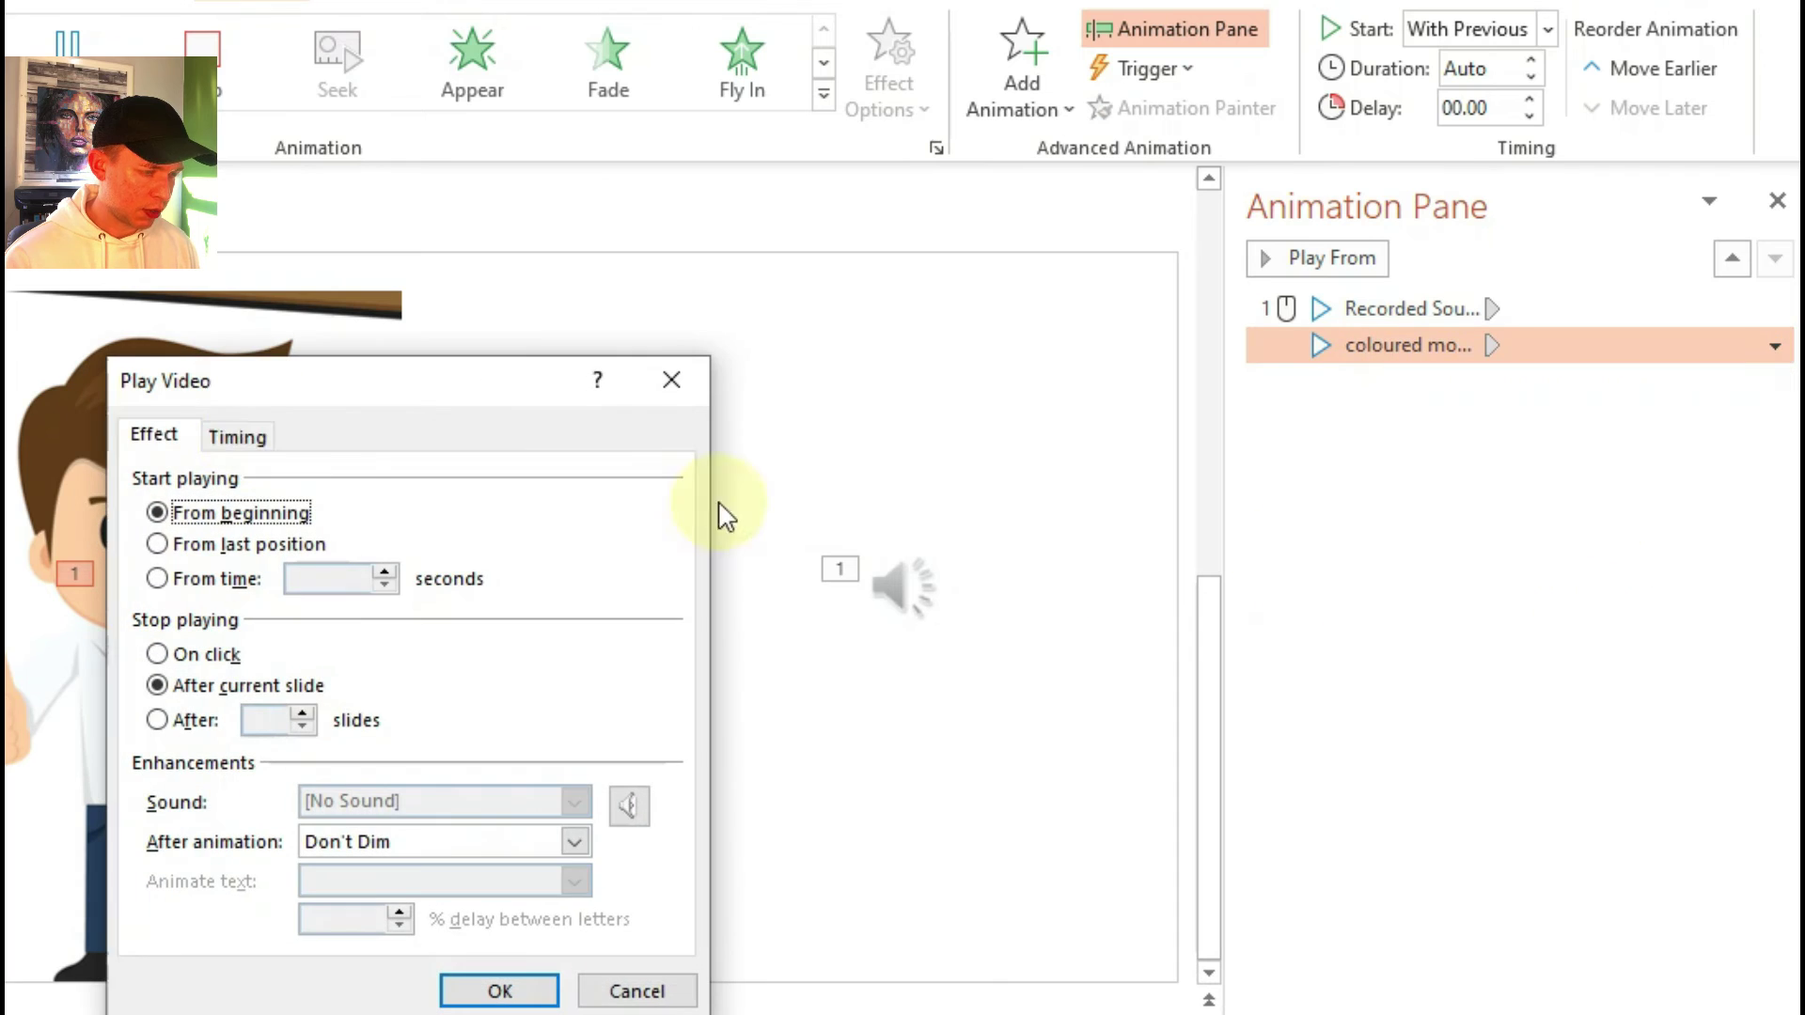
left_click(236, 433)
left_click(231, 674)
left_click(142, 786)
left_click(648, 787)
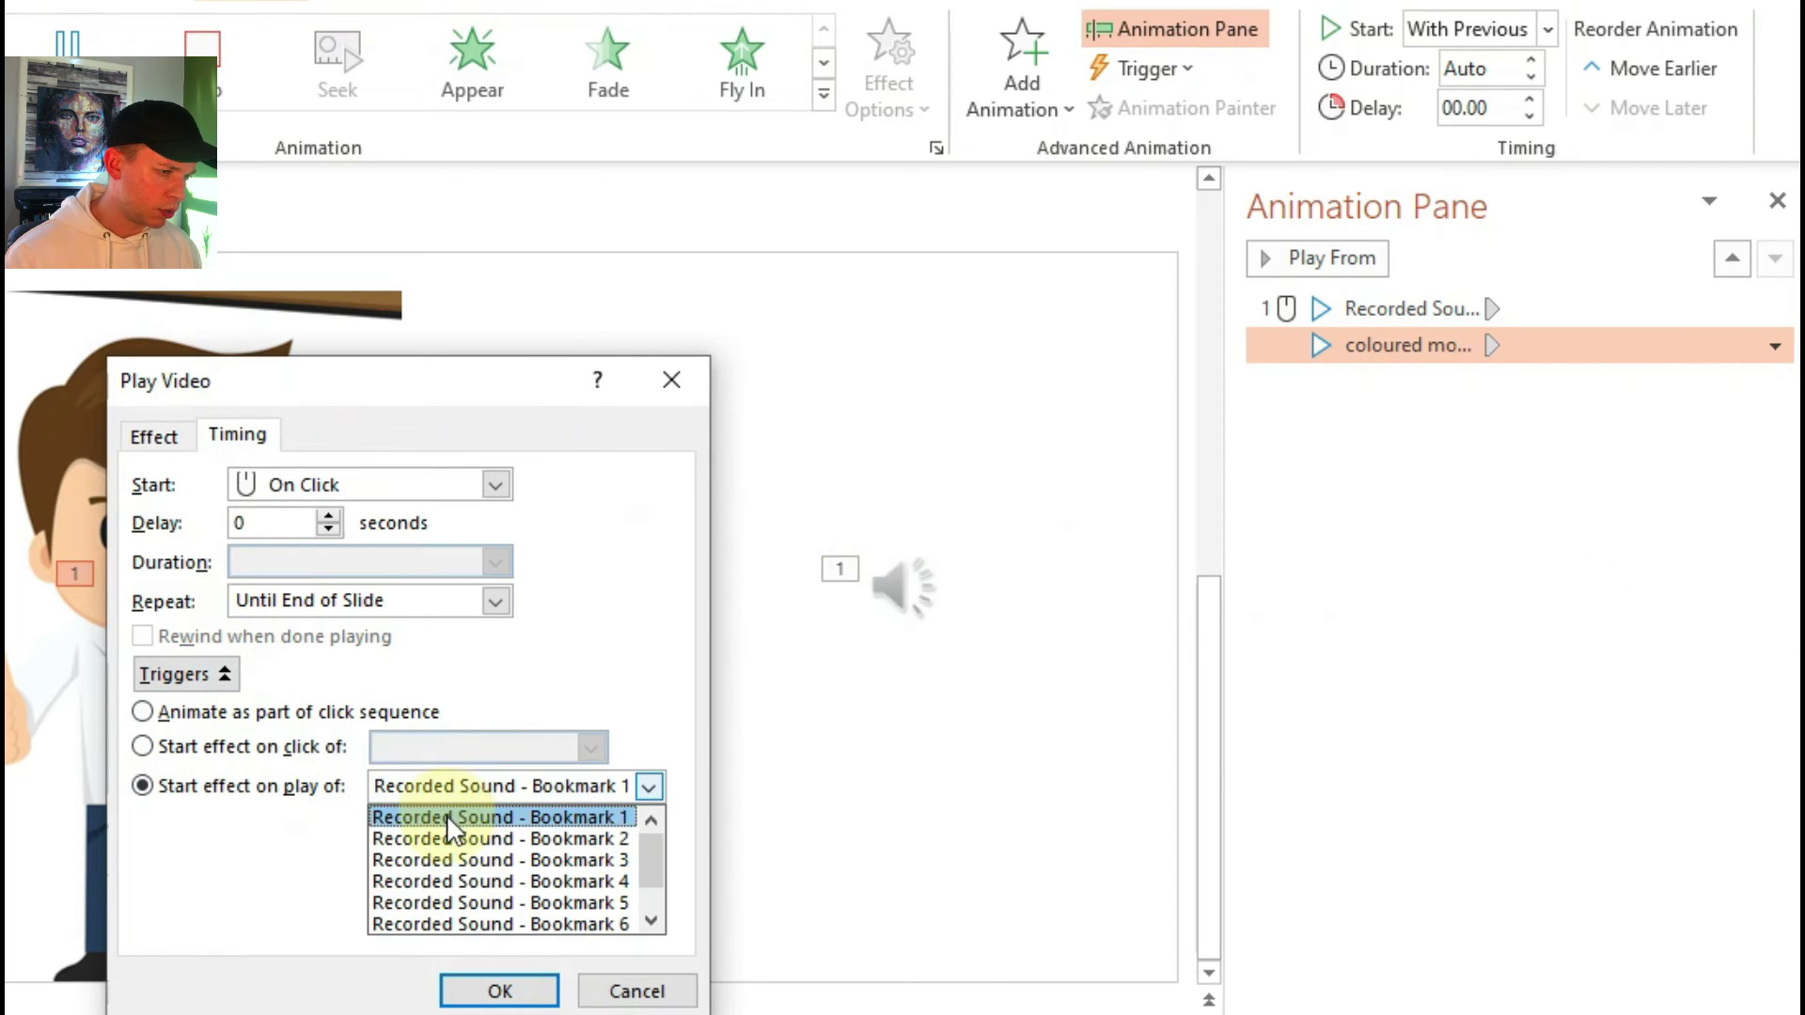
left_click(498, 814)
left_click(497, 991)
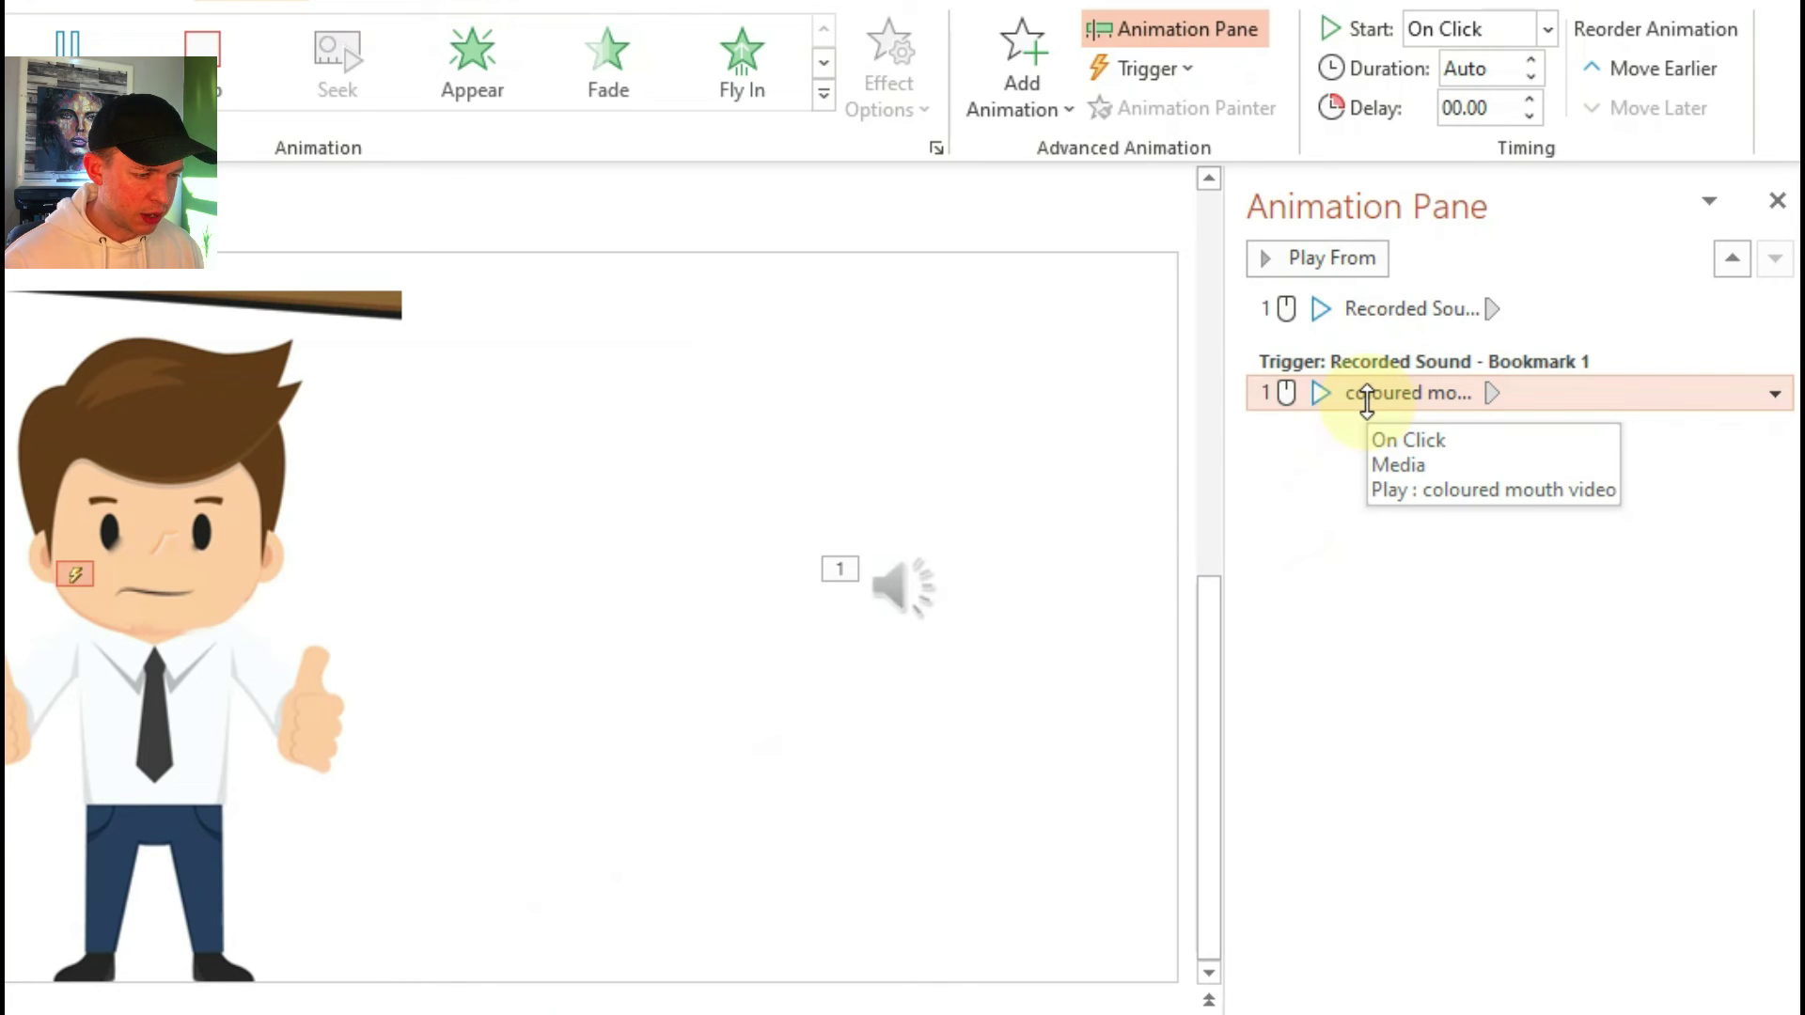
right_click(1365, 399)
left_click(1571, 549)
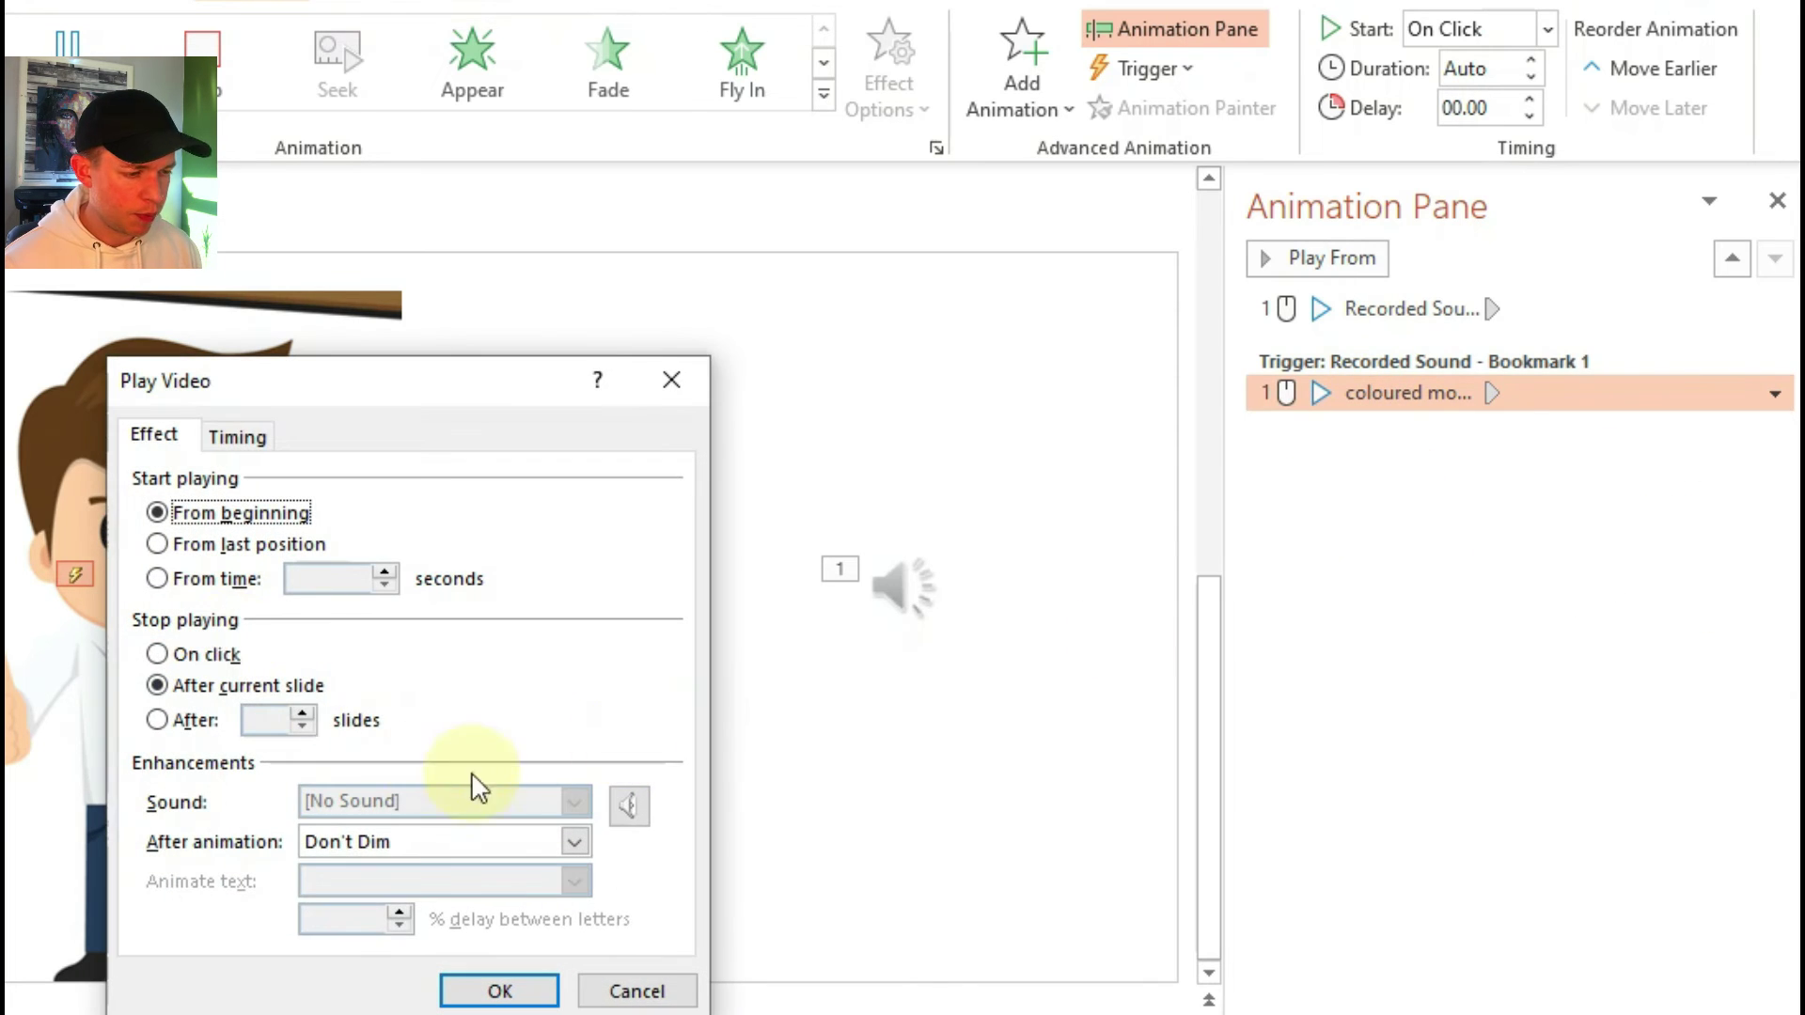
left_click(671, 380)
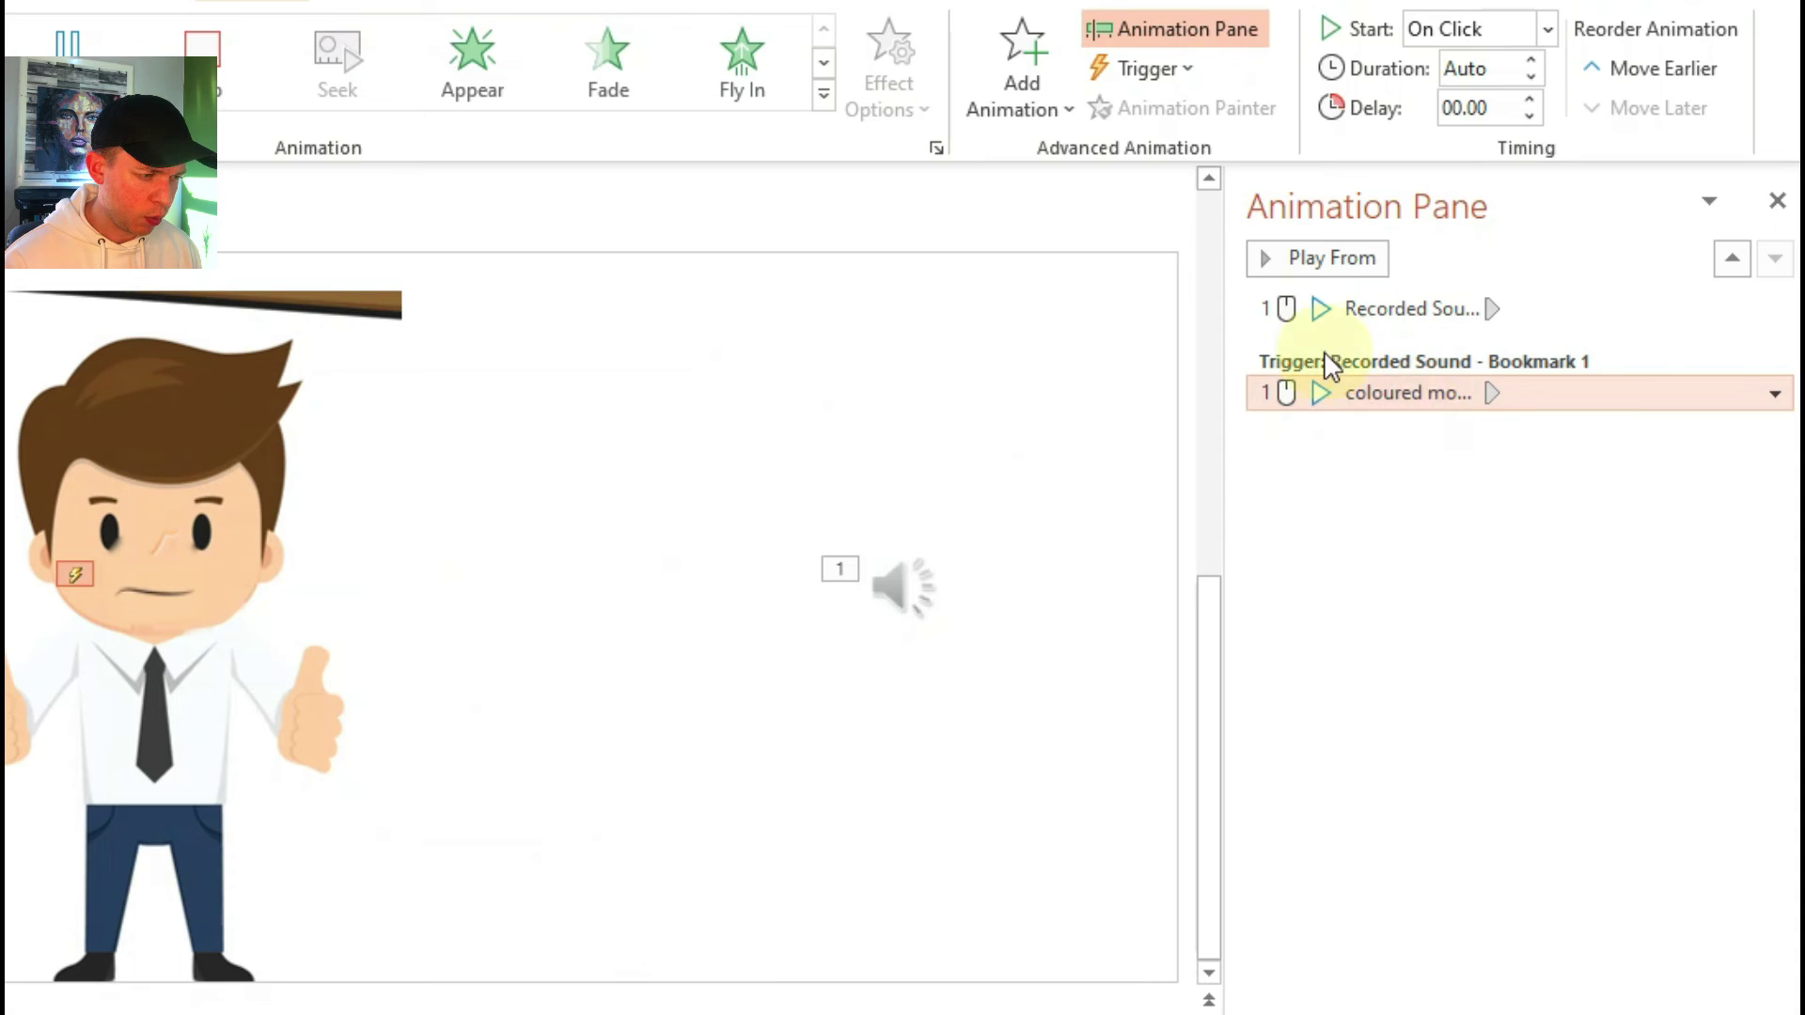
Add a Stop animation to the mouth video, triggered on Bookmark 2.
left_click(1022, 75)
left_click(1302, 222)
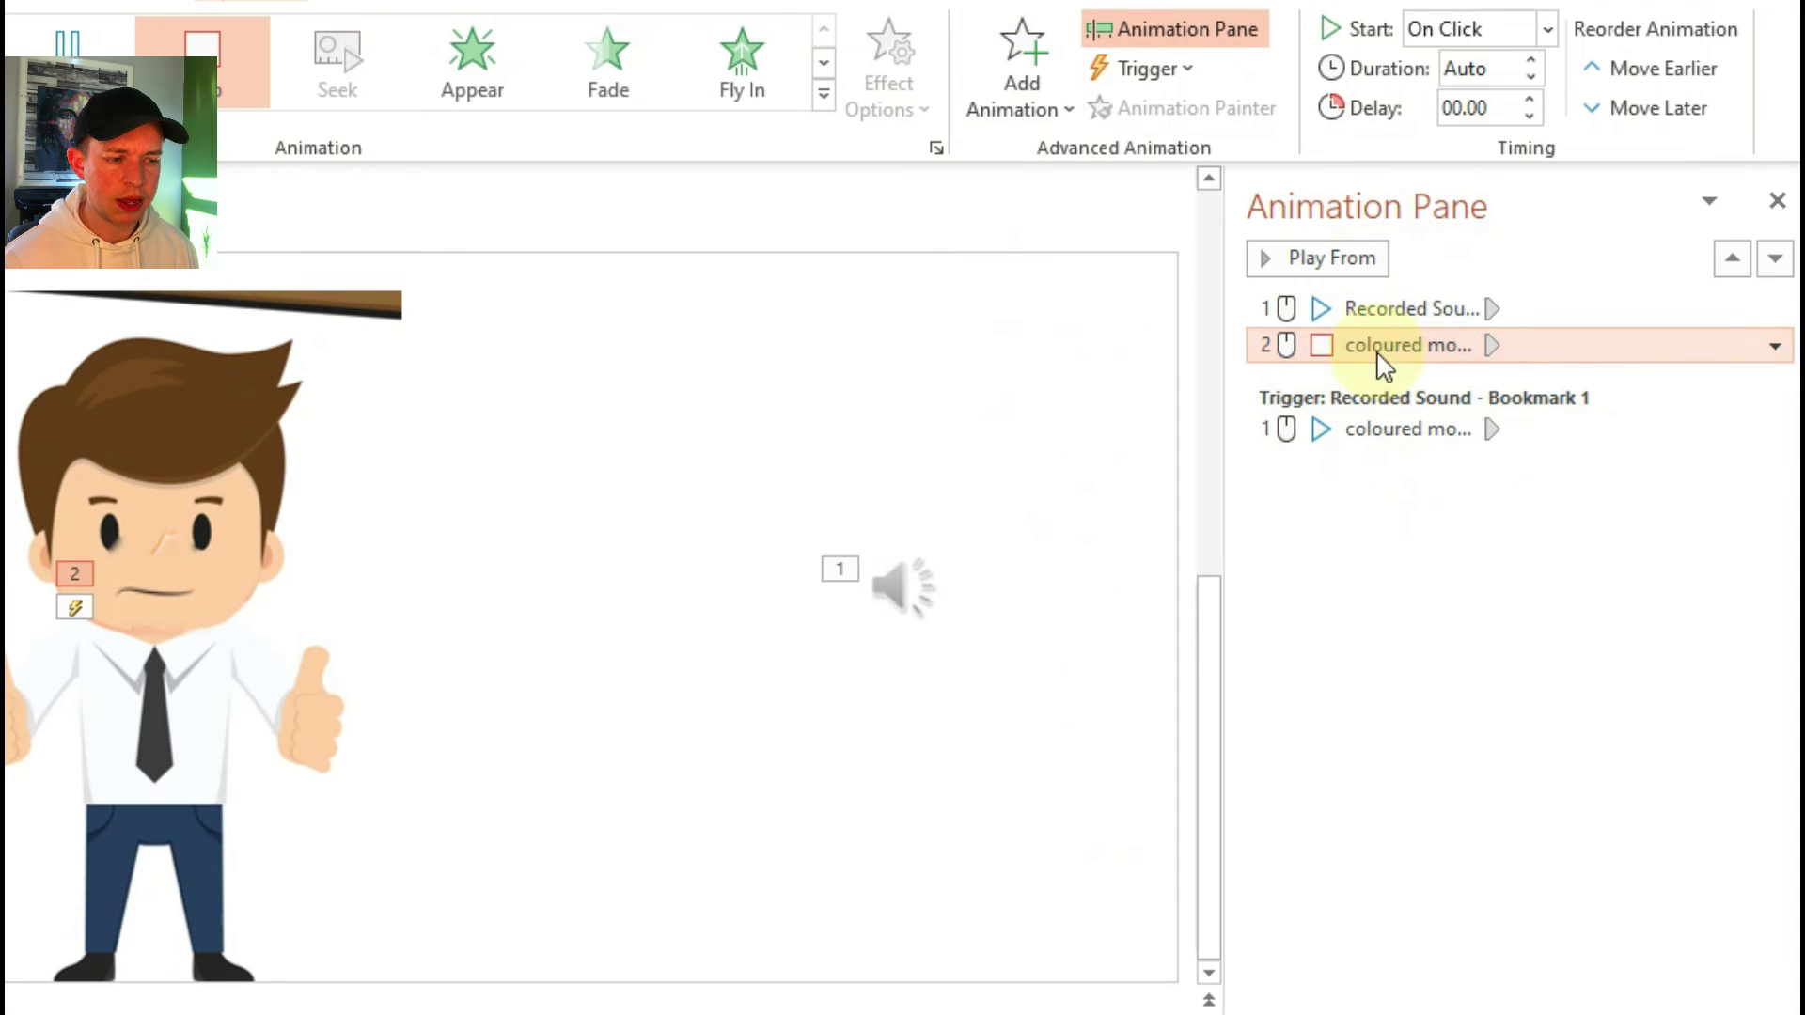
right_click(1487, 357)
left_click(1542, 508)
left_click(236, 503)
left_click(186, 742)
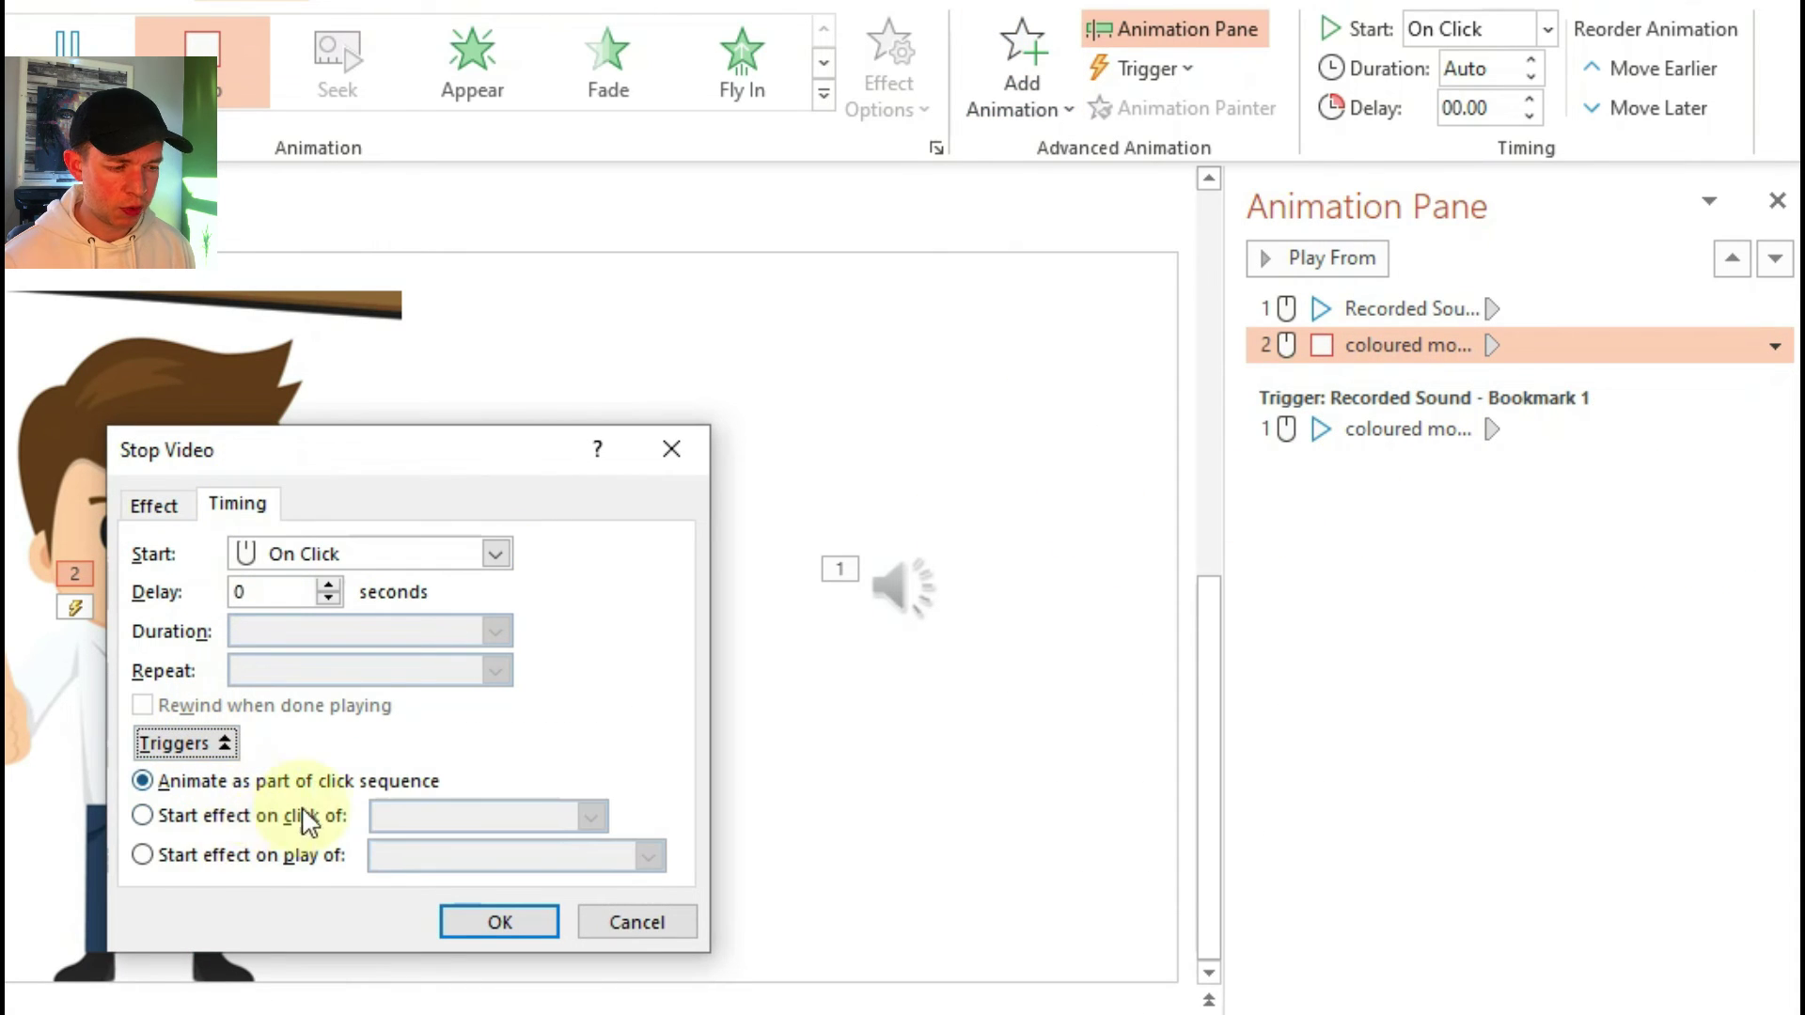
left_click(344, 857)
left_click(404, 855)
left_click(423, 906)
left_click(500, 922)
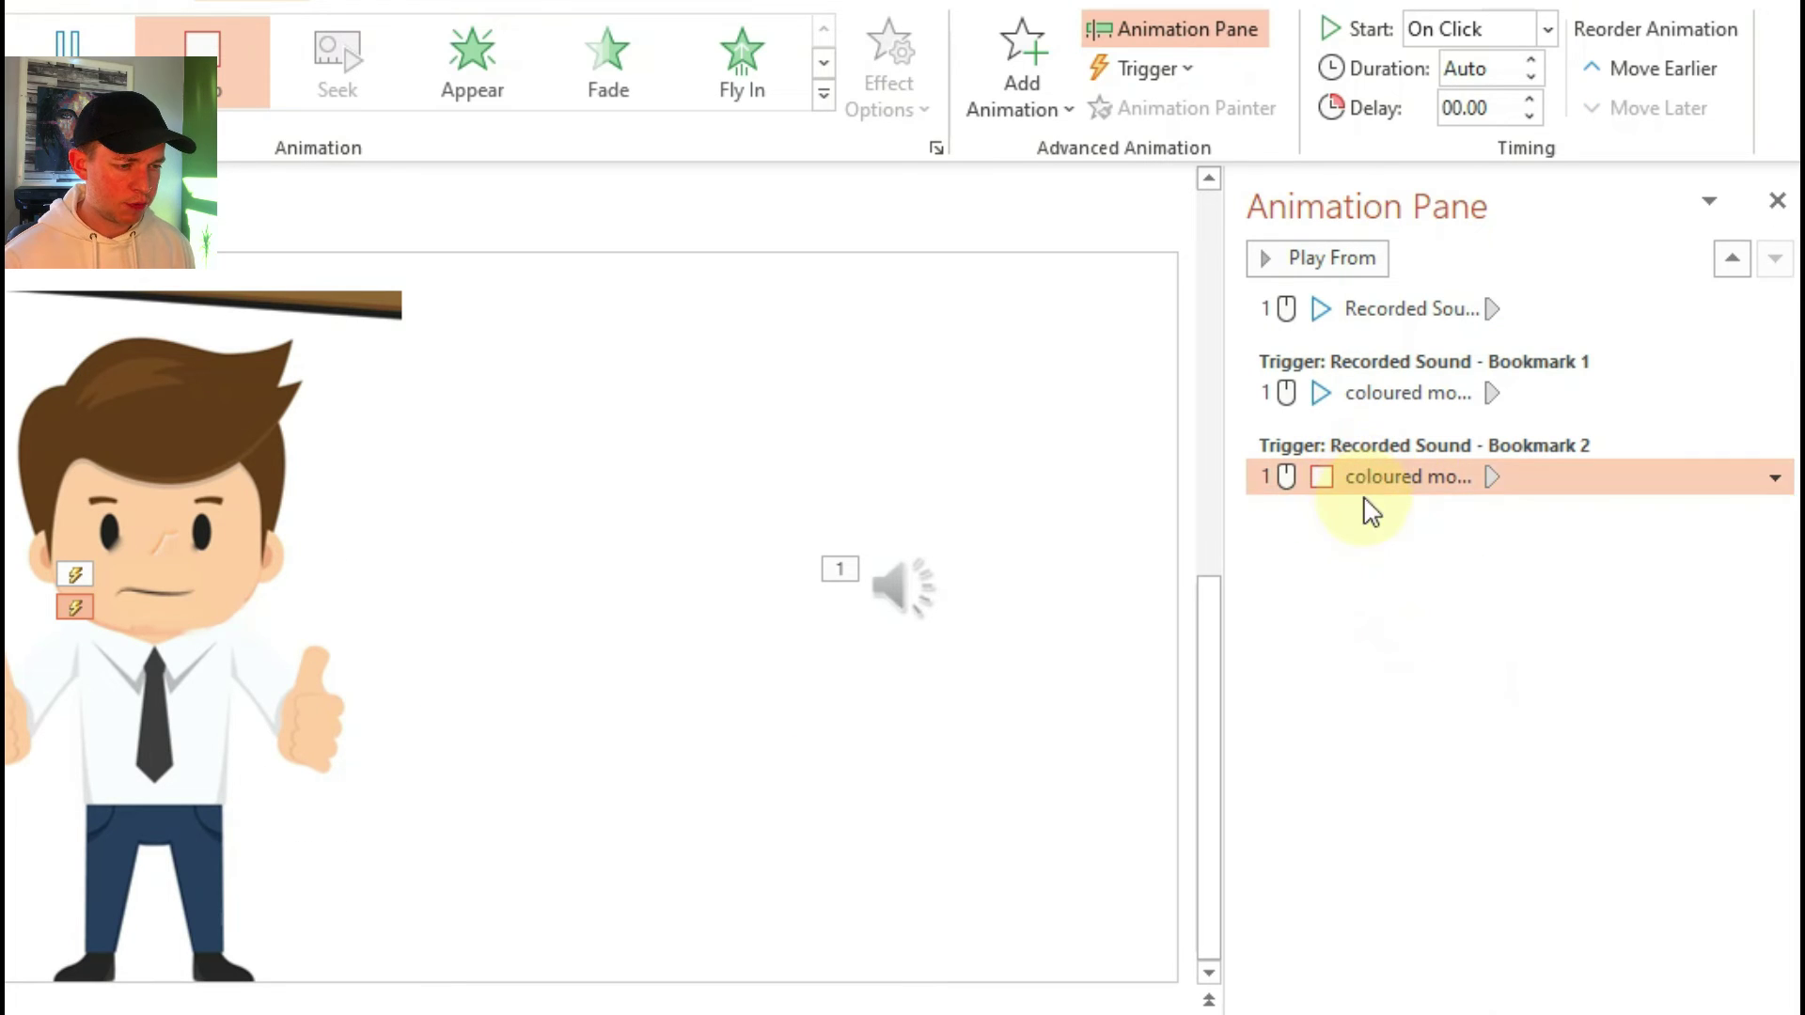
Add another Play animation to the mouth video, triggered on Bookmark 3.
left_click(1072, 111)
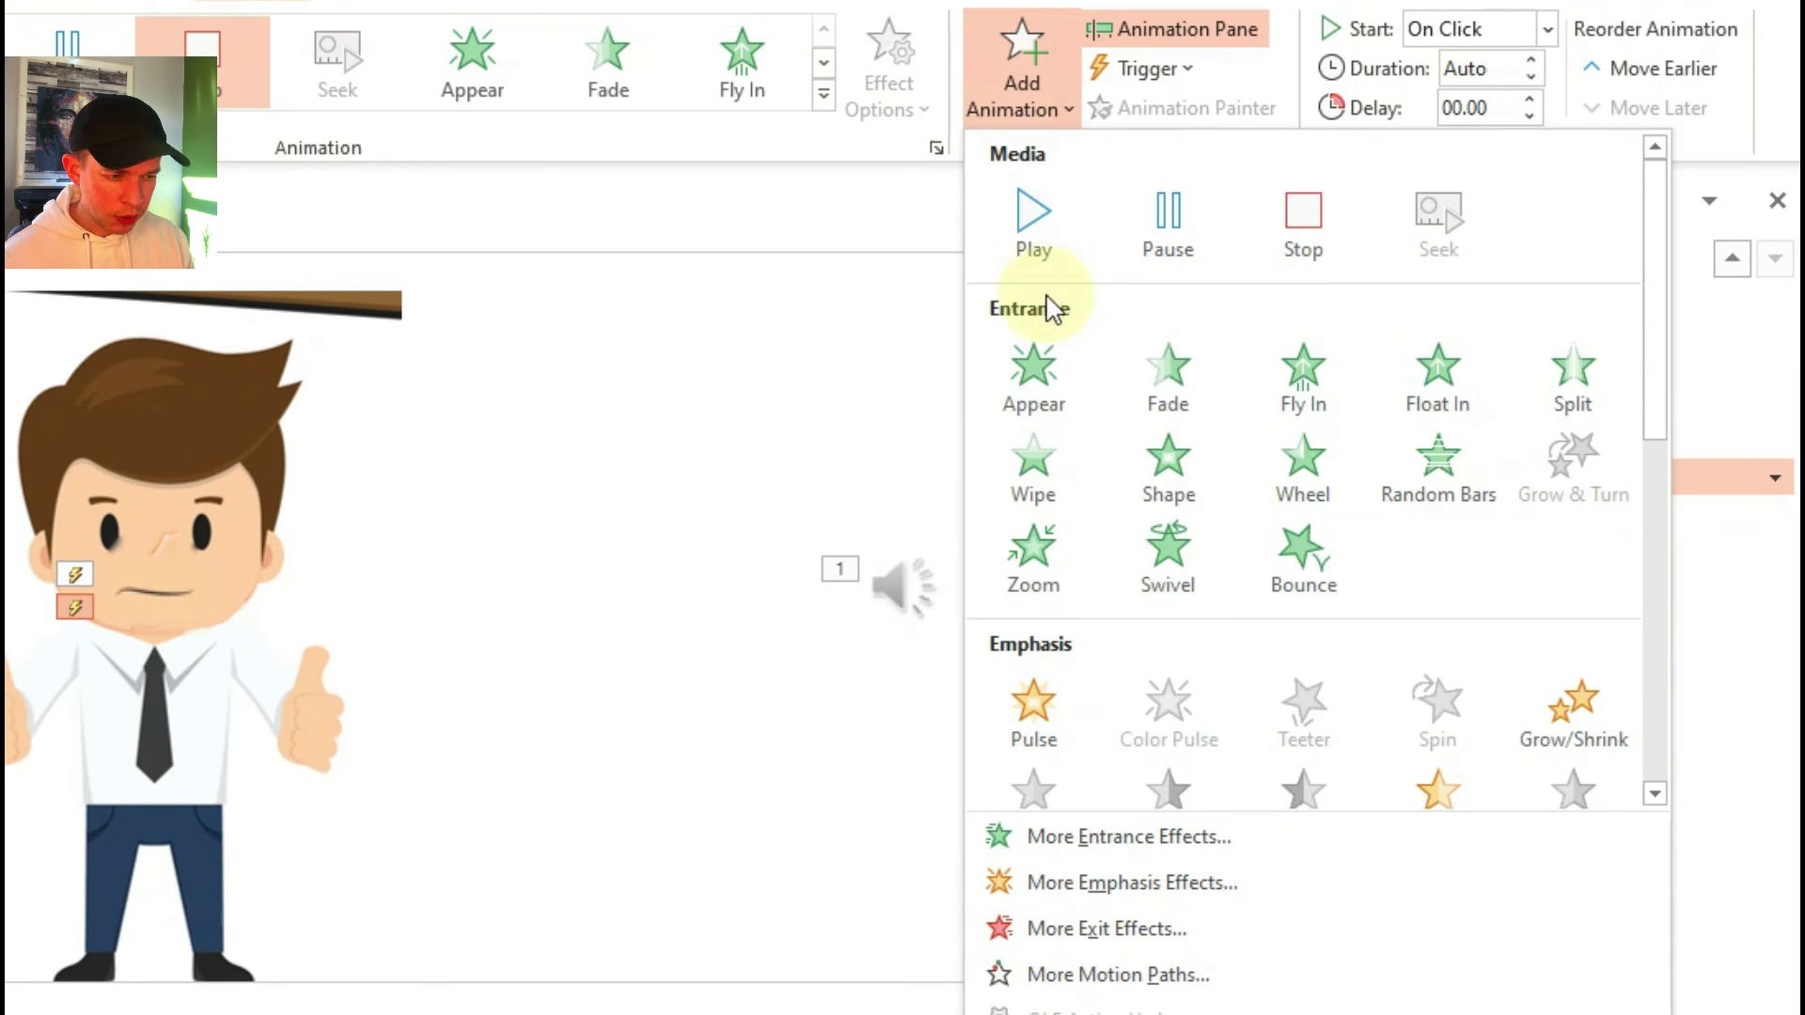
left_click(1027, 242)
right_click(1391, 353)
left_click(1610, 499)
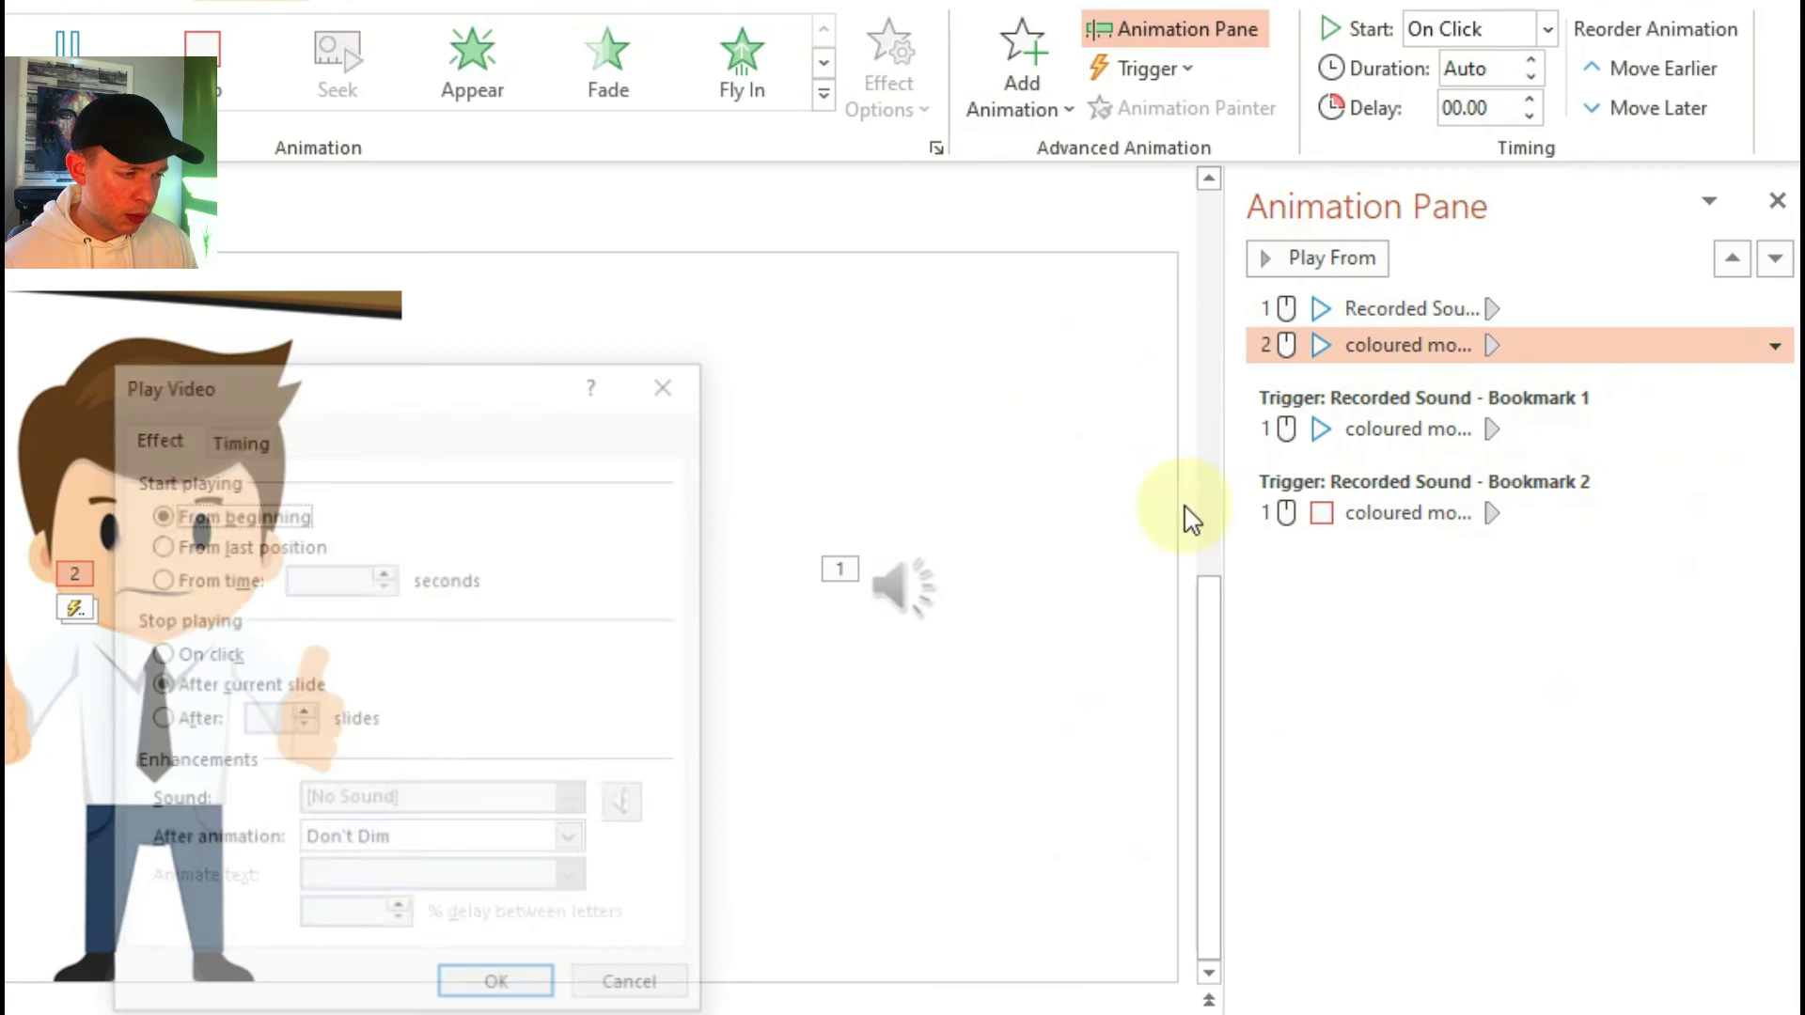
left_click(246, 436)
left_click(179, 674)
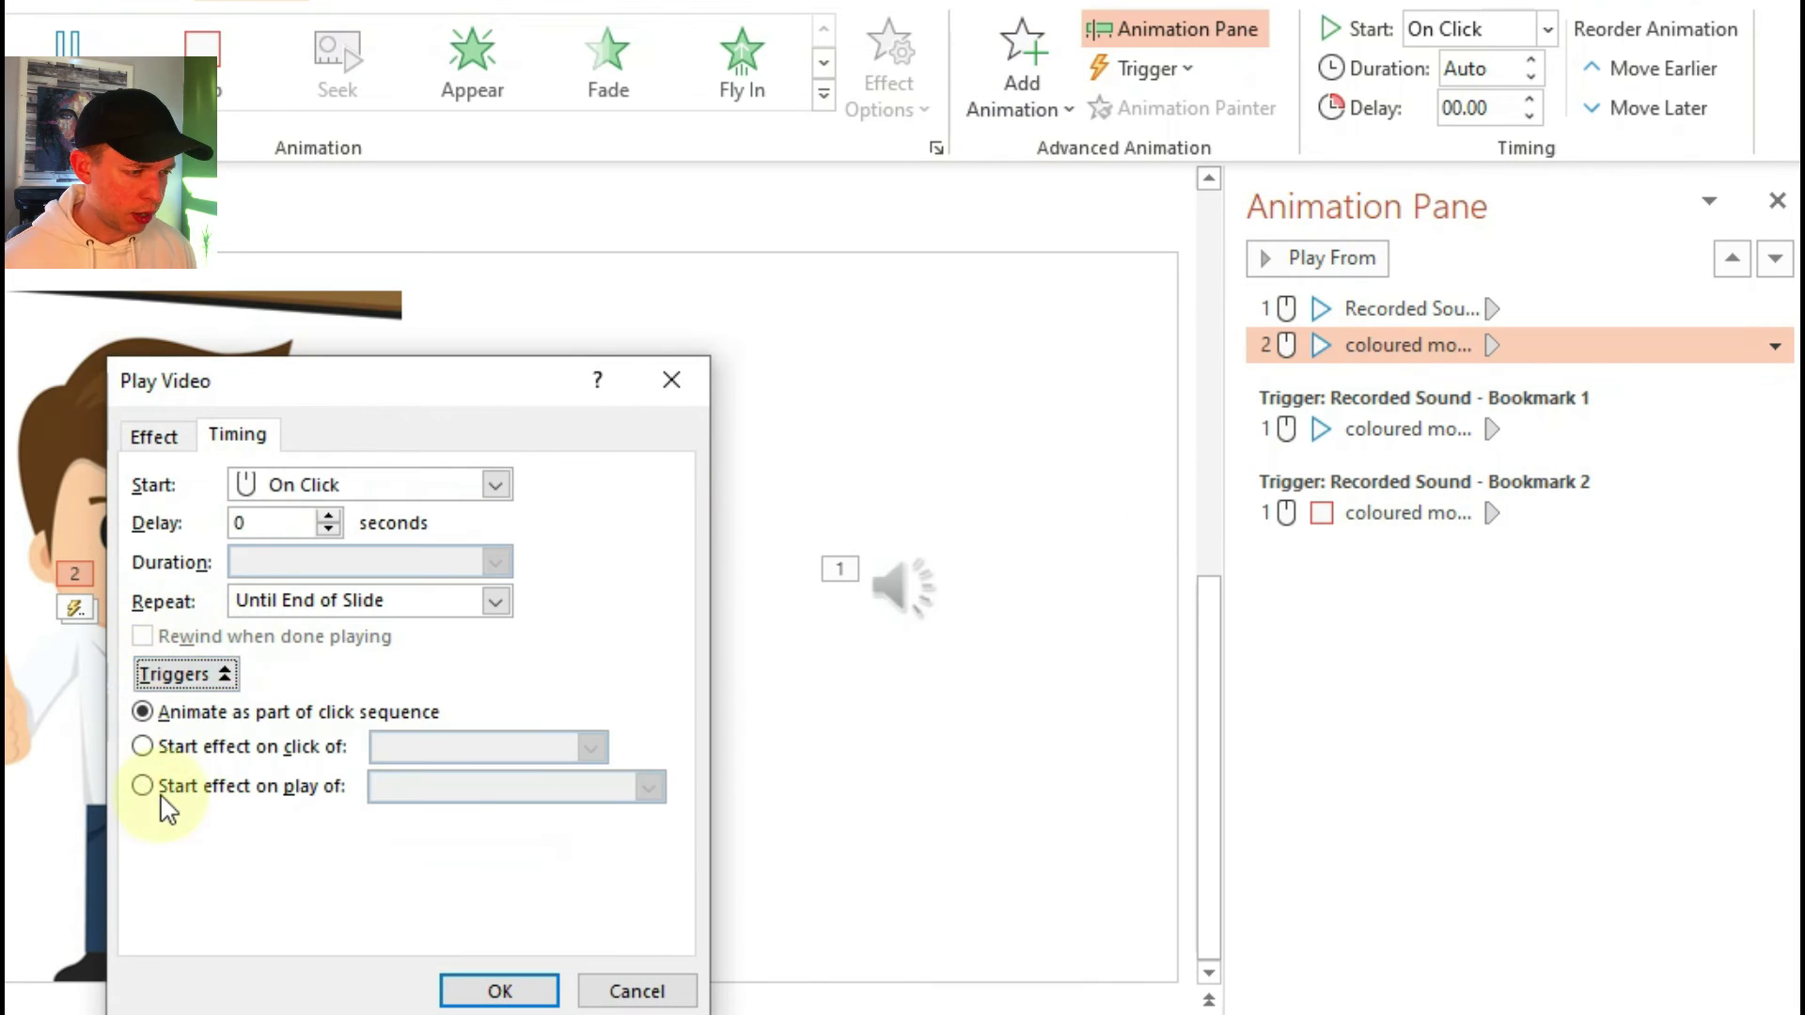
left_click(142, 786)
left_click(470, 785)
left_click(476, 869)
left_click(498, 990)
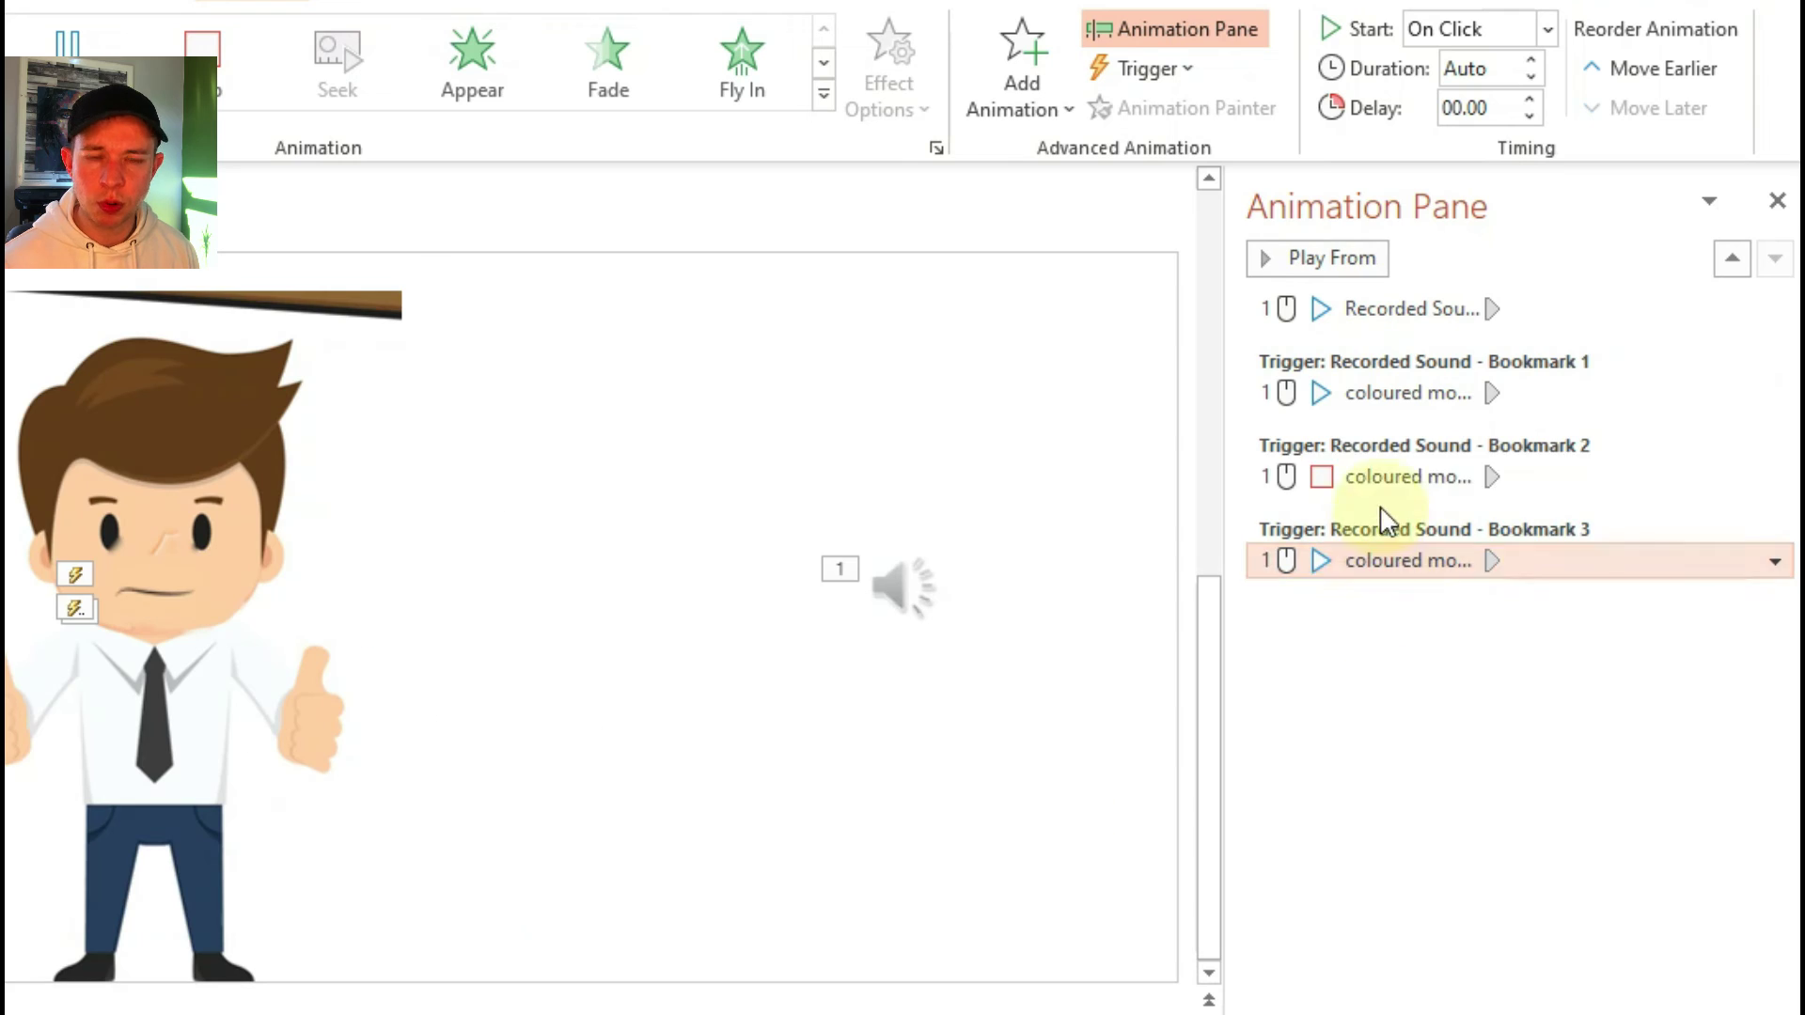
Add a Stop animation to the mouth video, triggered on Bookmark 4.
left_click(1360, 471)
left_click(1022, 94)
scroll(1228, 230, "down", 5)
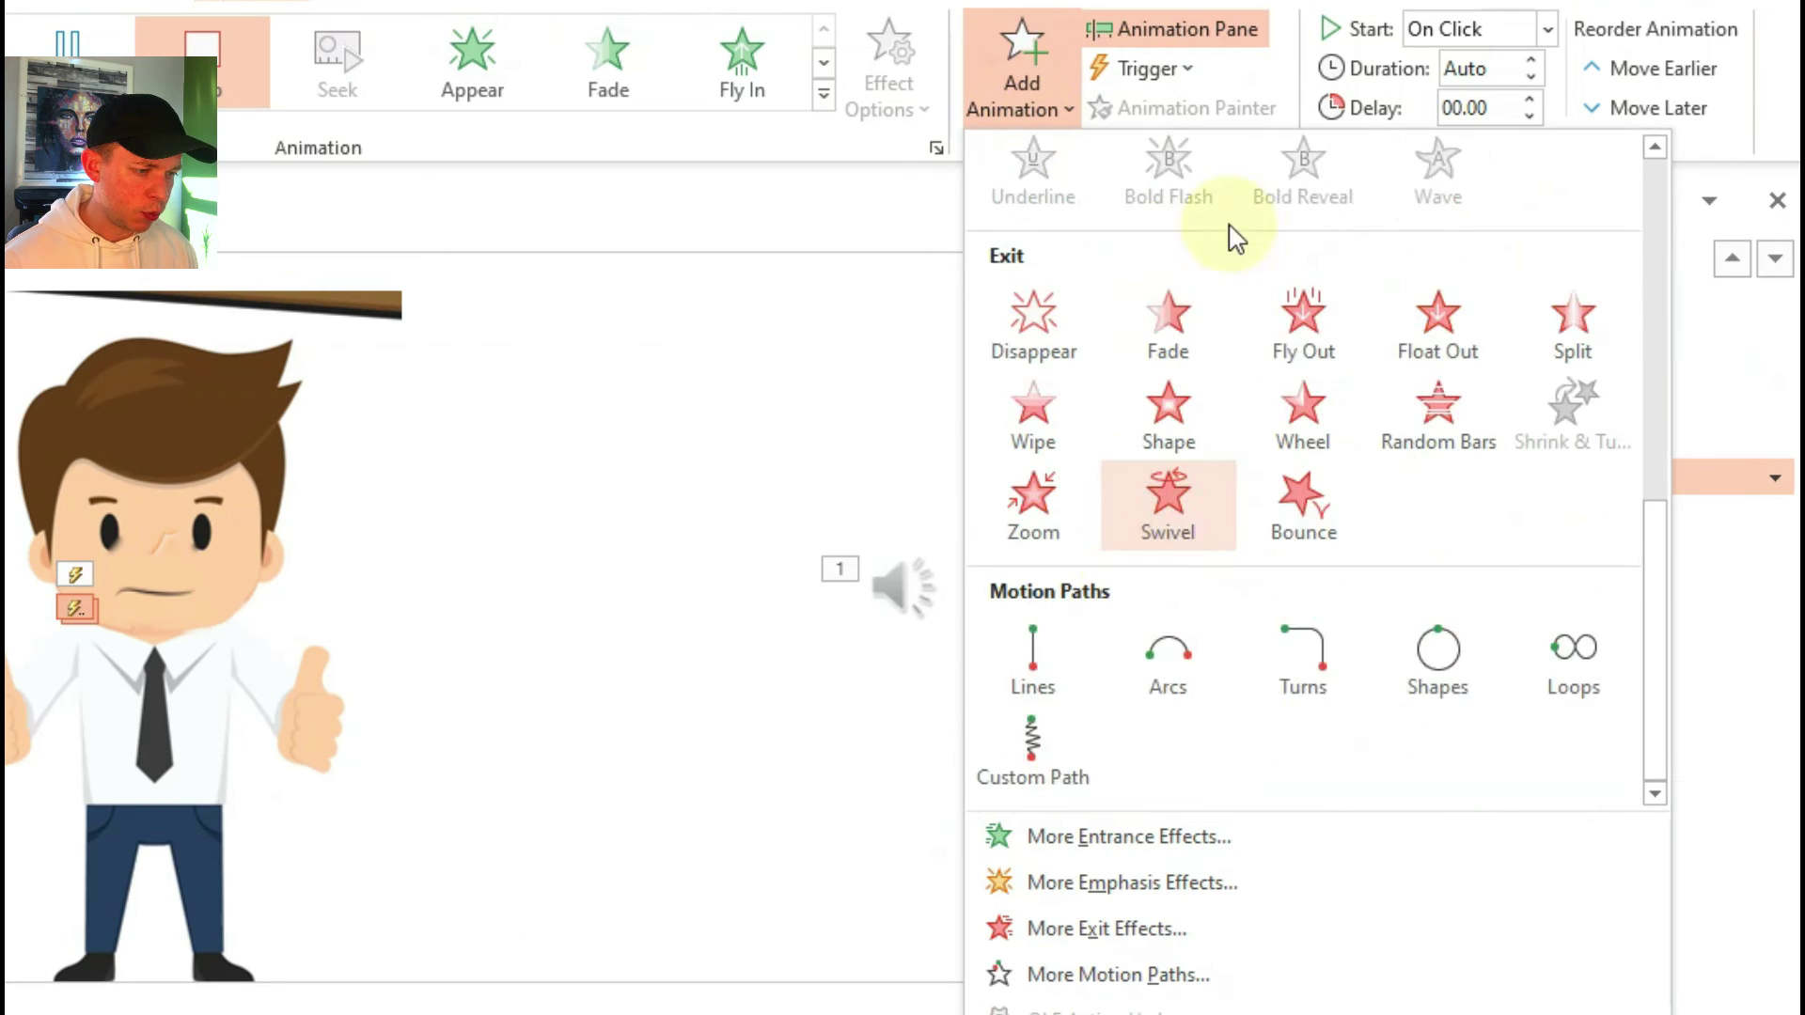
scroll(1216, 374, "up", 5)
left_click(1303, 221)
left_click(1774, 345)
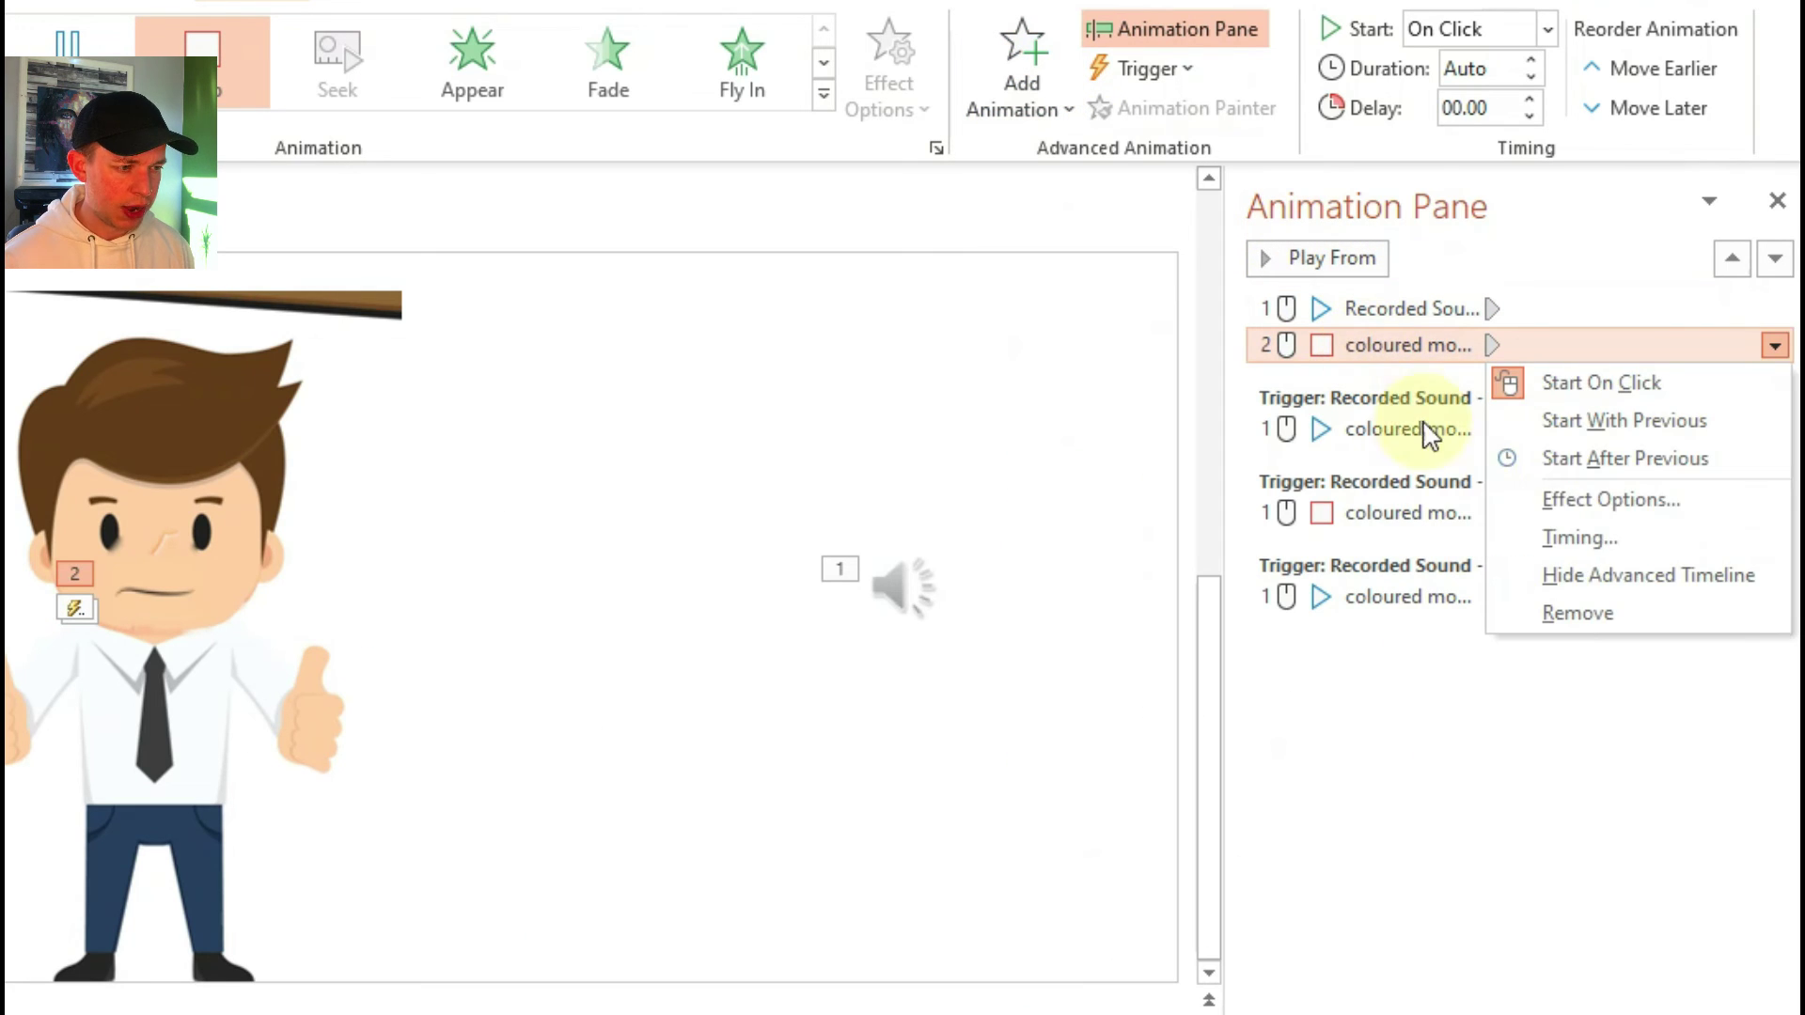
left_click(1534, 498)
left_click(237, 503)
left_click(218, 743)
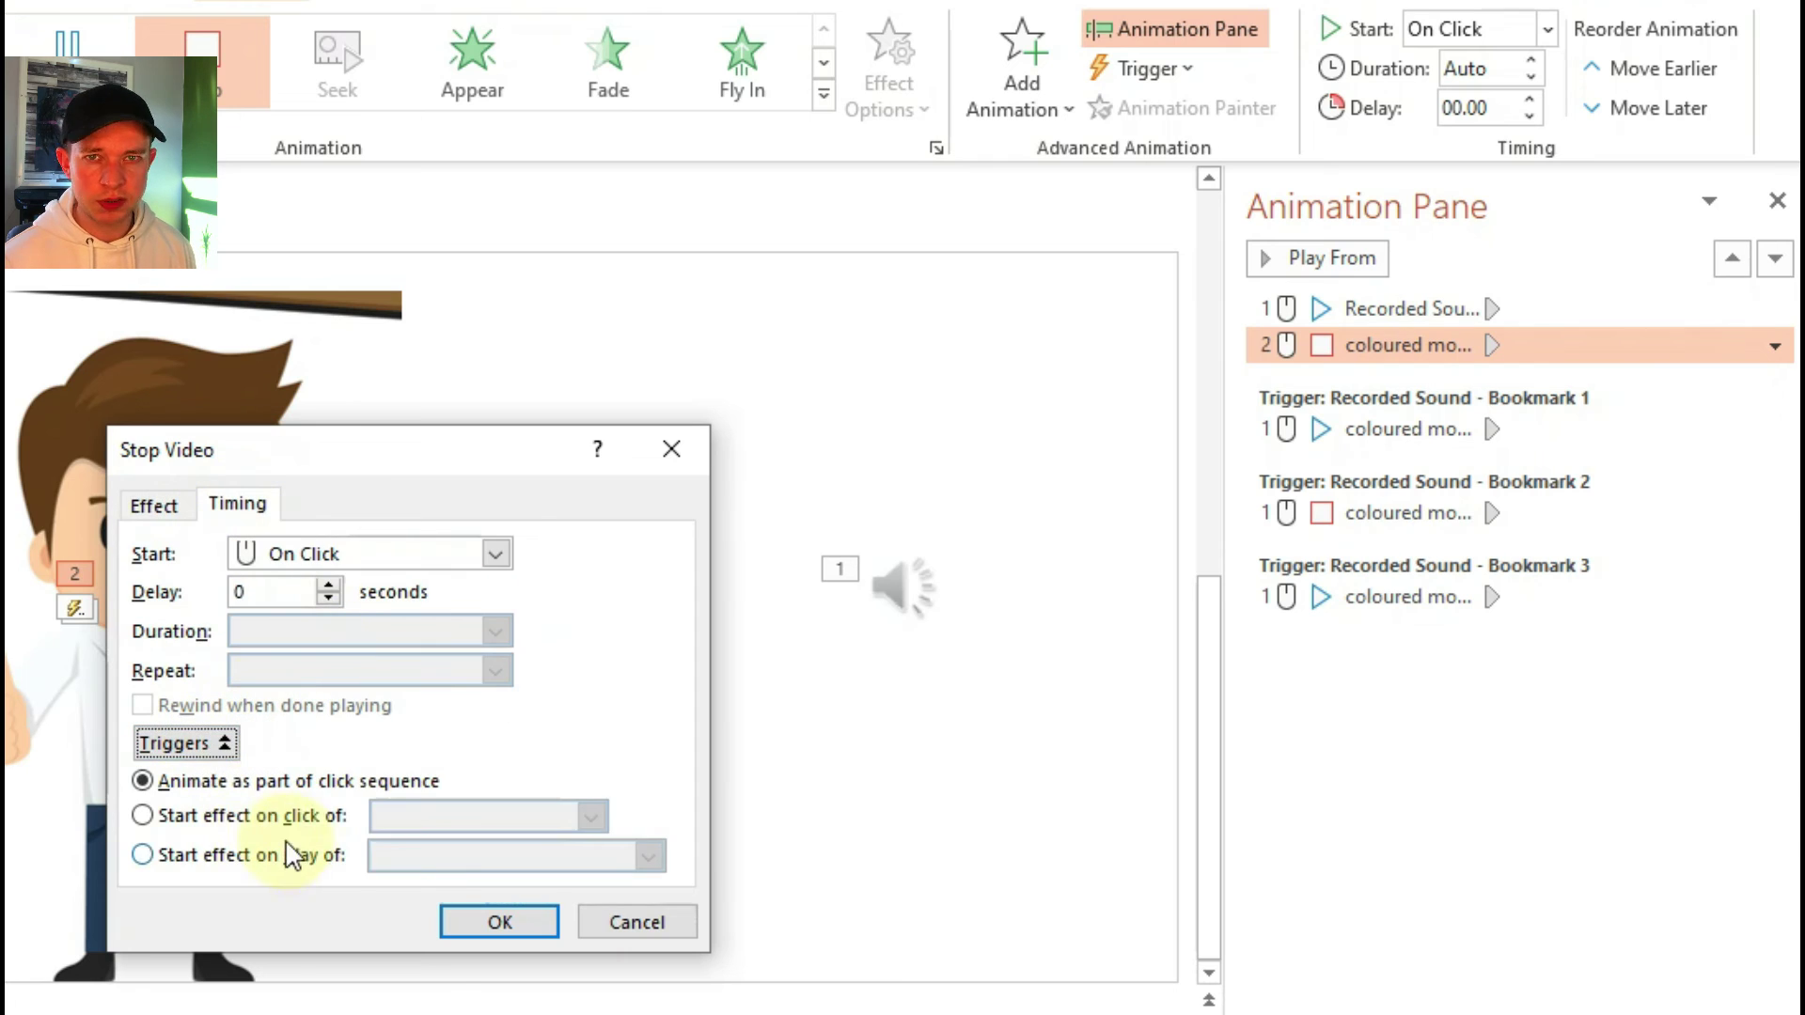
left_click(290, 855)
left_click(435, 857)
left_click(476, 955)
left_click(500, 924)
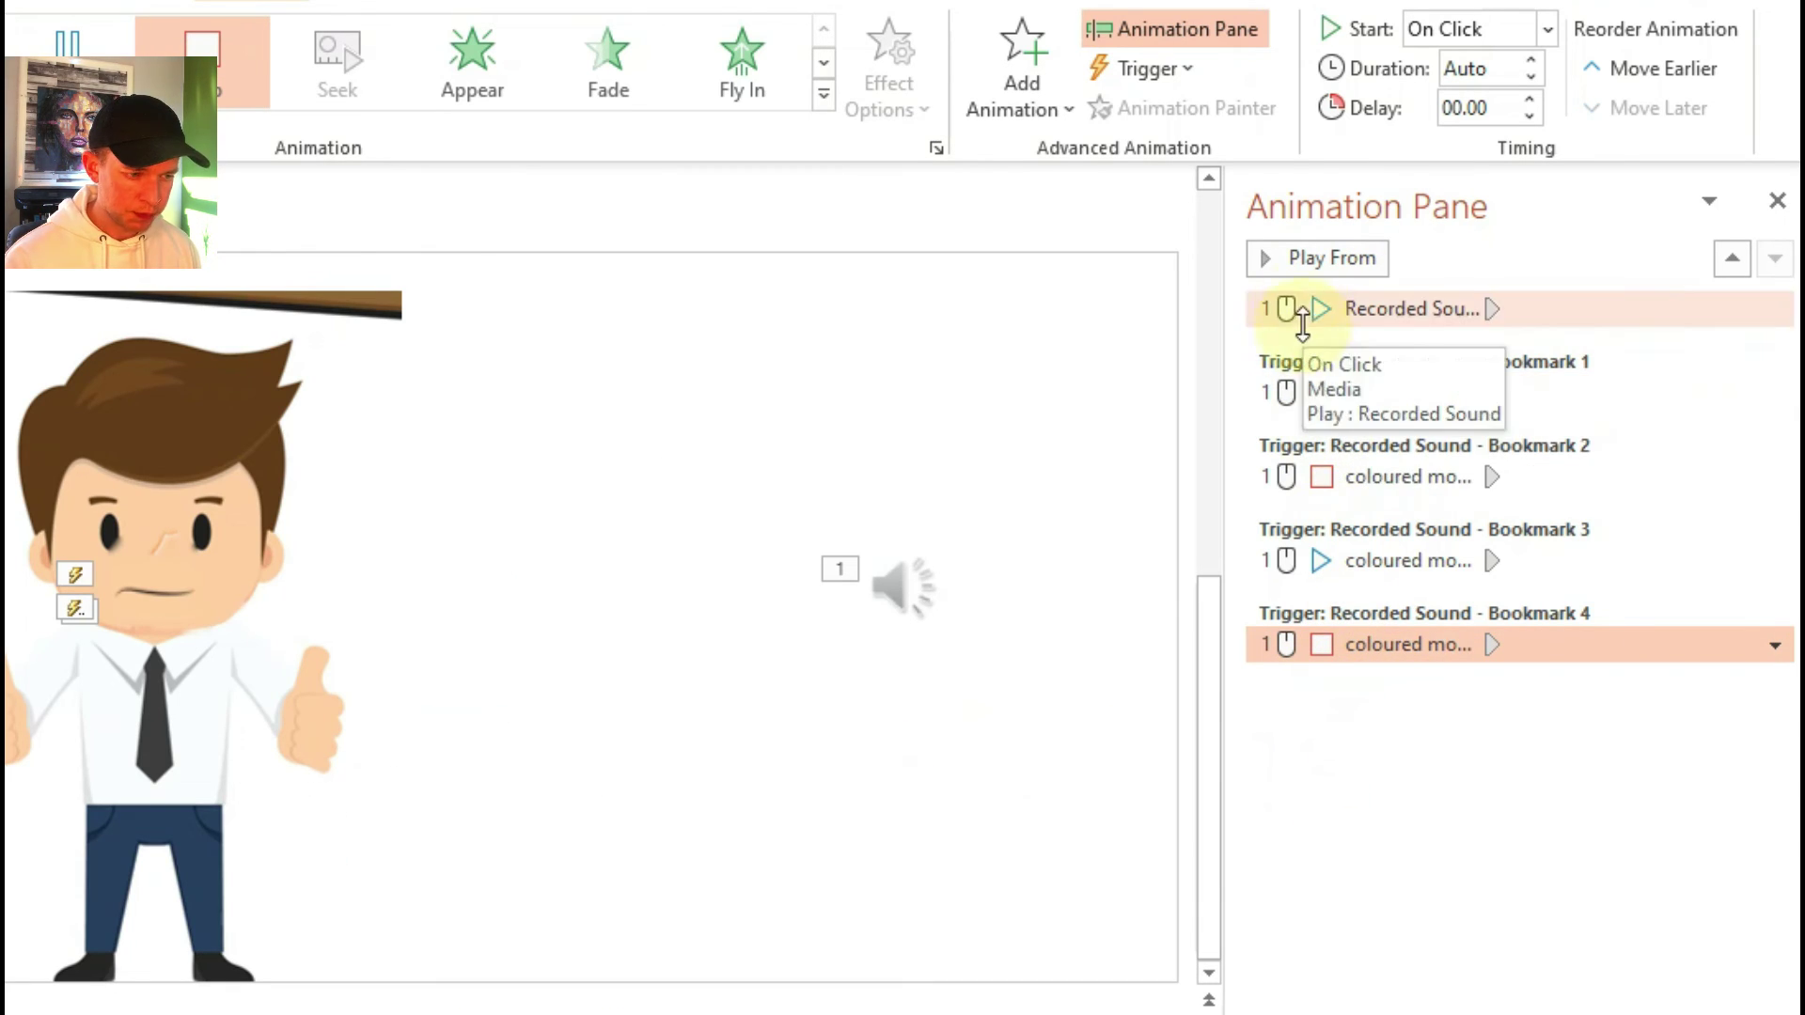
Add a Play animation to the mouth video, triggered on Bookmark 5.
left_click(1005, 75)
left_click(1027, 235)
right_click(1357, 354)
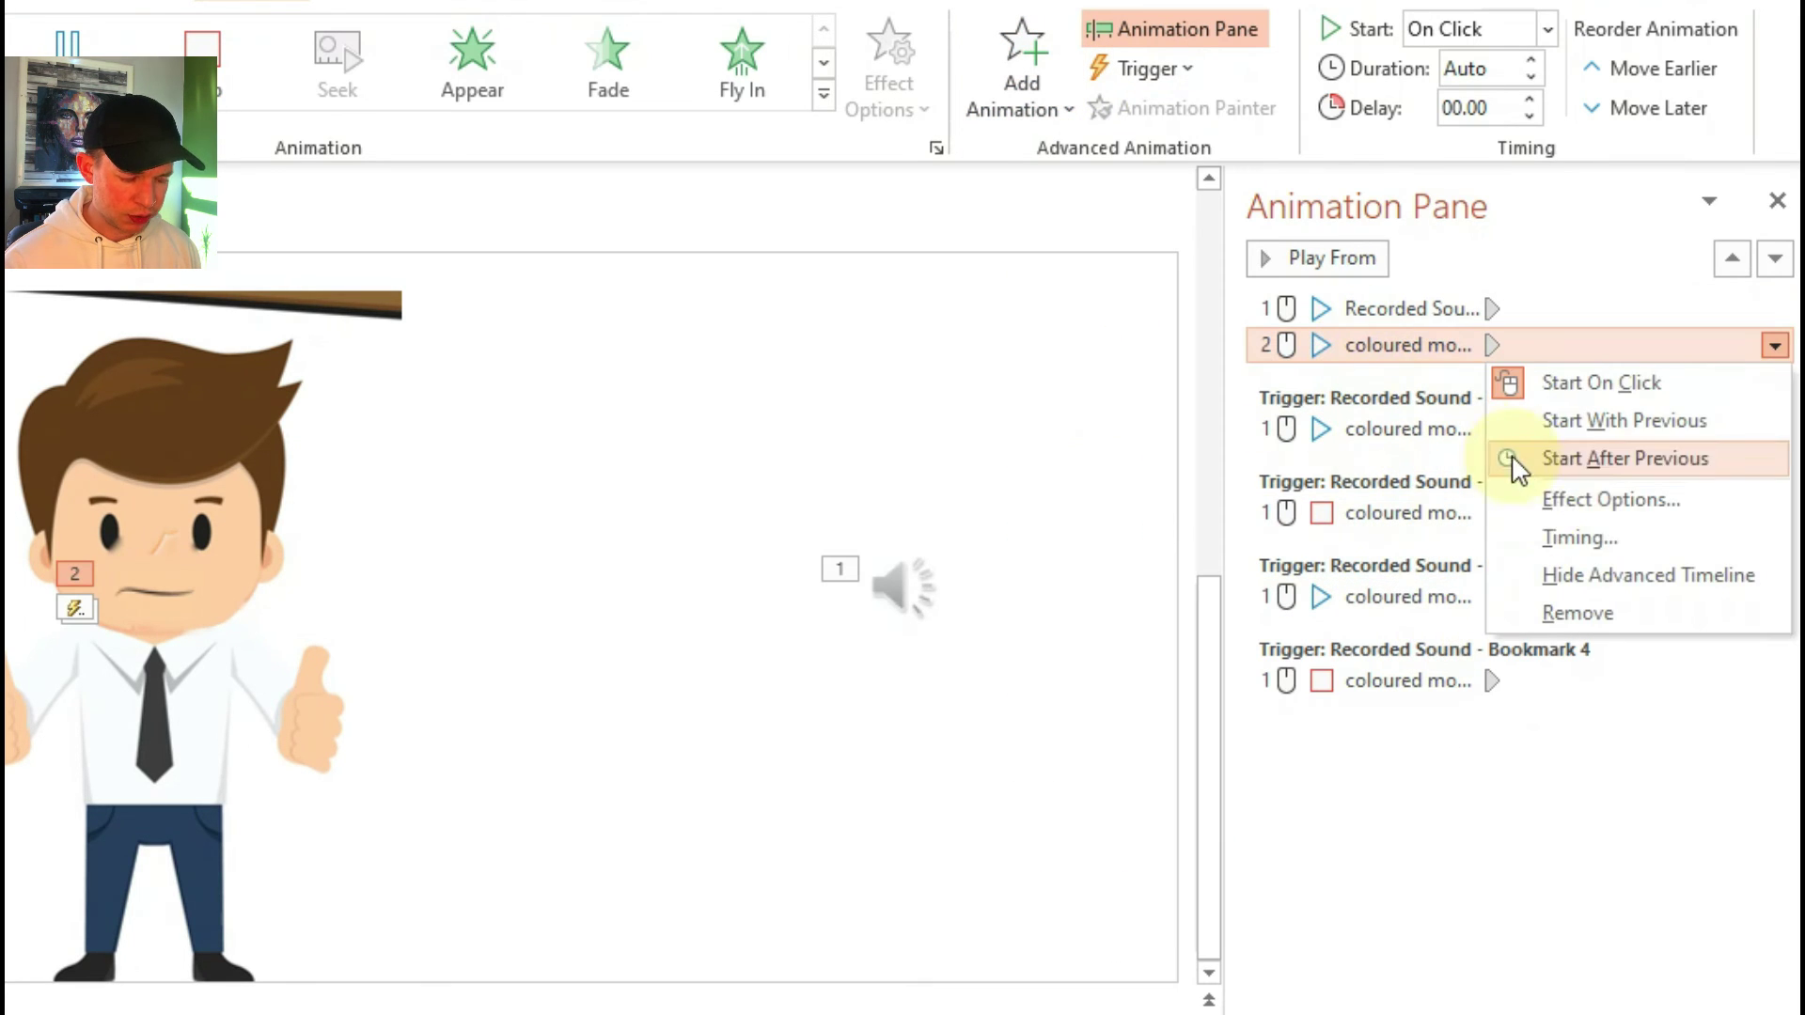
left_click(1400, 496)
left_click(237, 433)
left_click(185, 674)
left_click(176, 785)
left_click(489, 786)
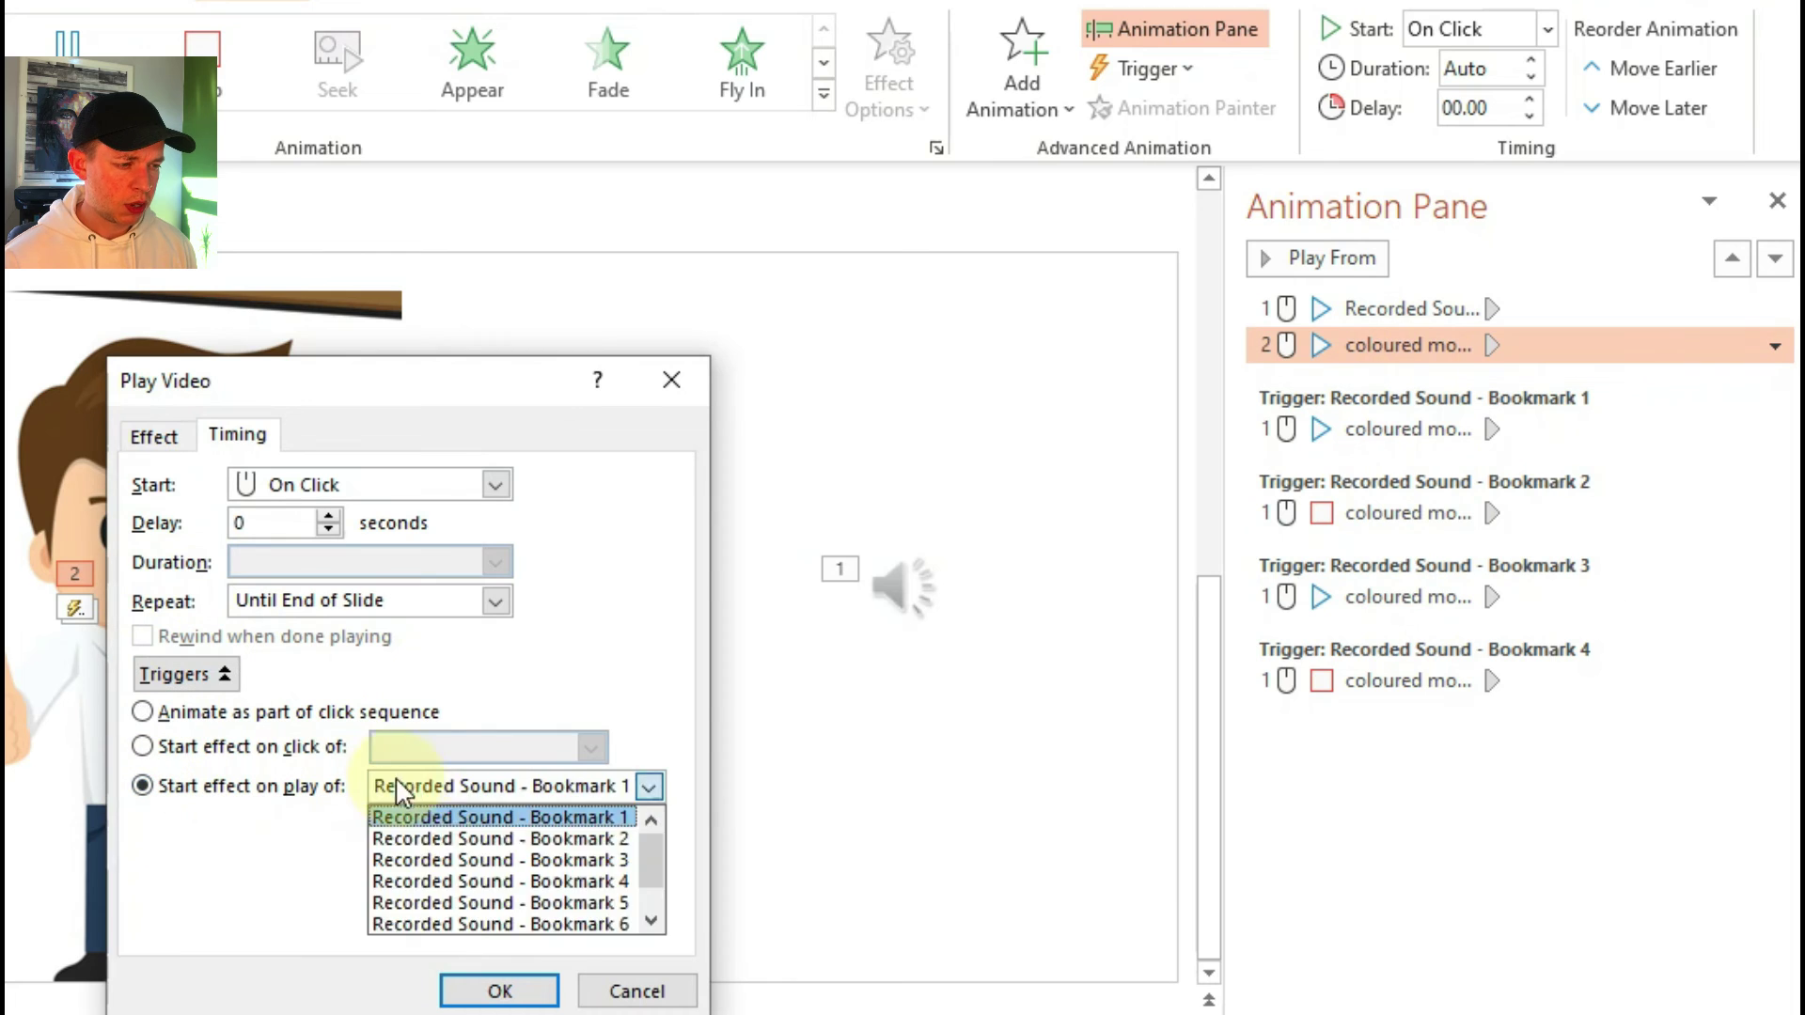
left_click(470, 893)
left_click(499, 990)
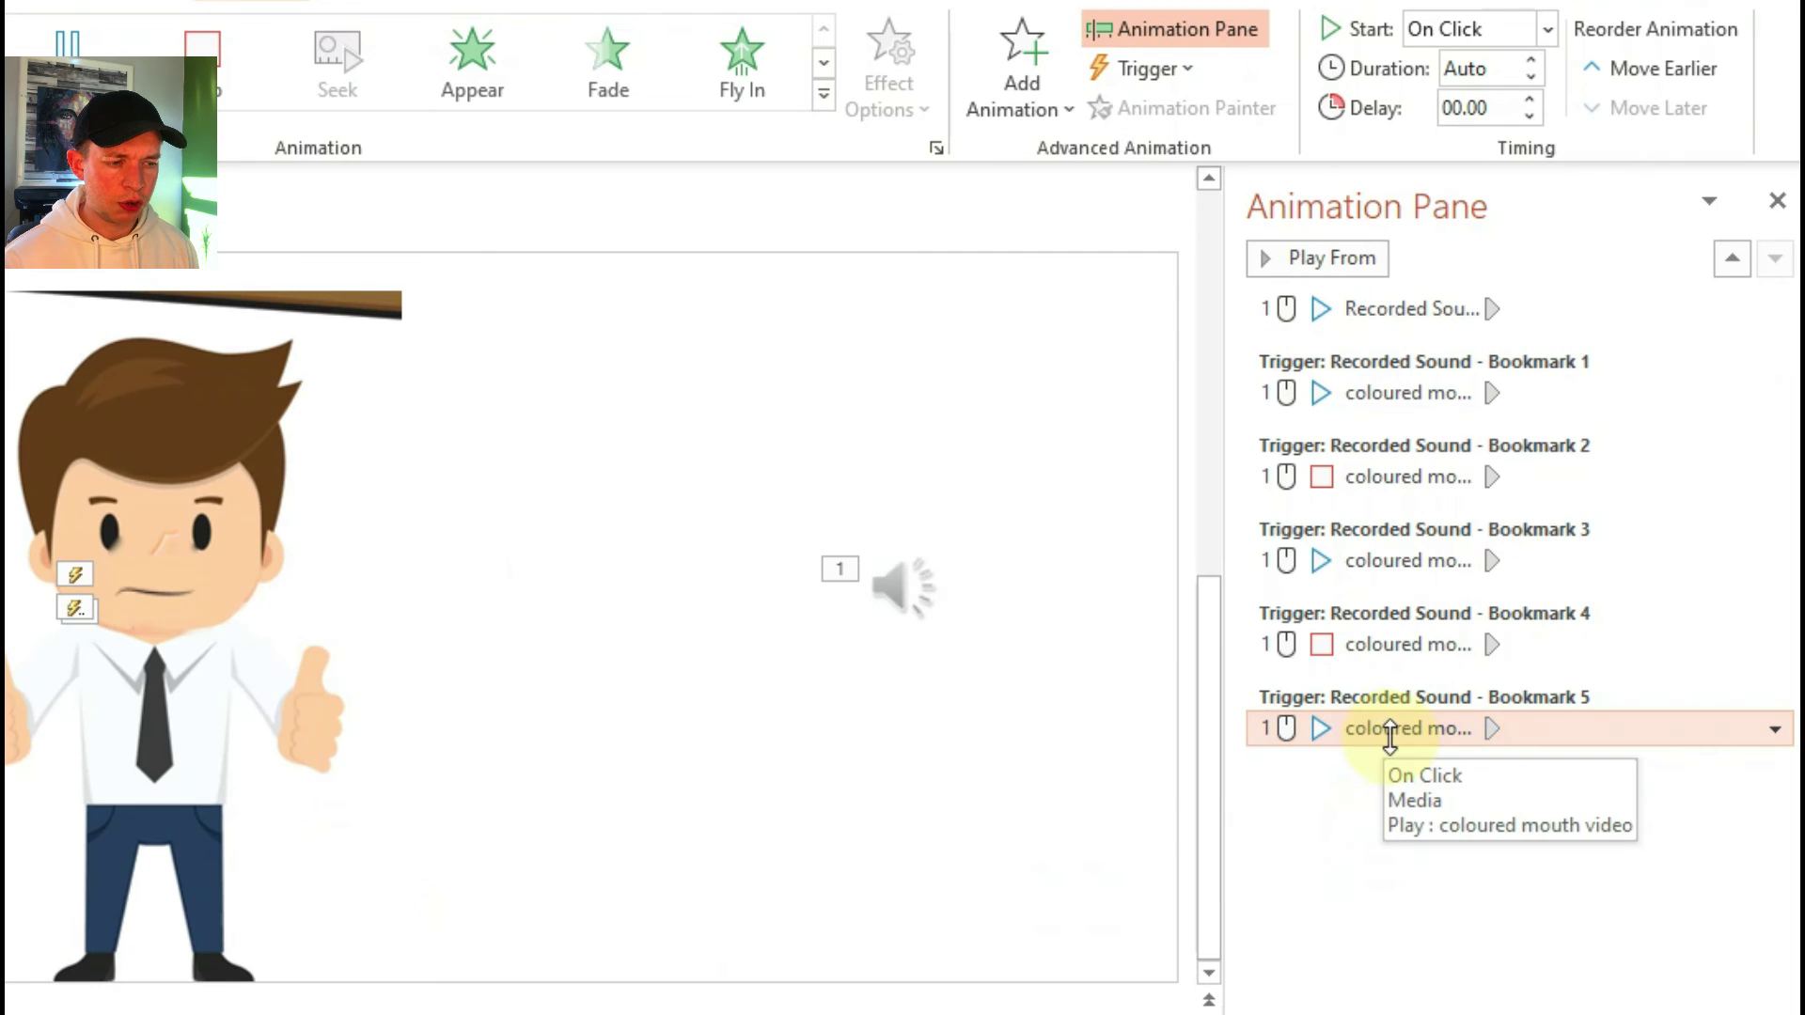
Add a Stop animation to the mouth video, triggered on Bookmark 6.
left_click(1019, 75)
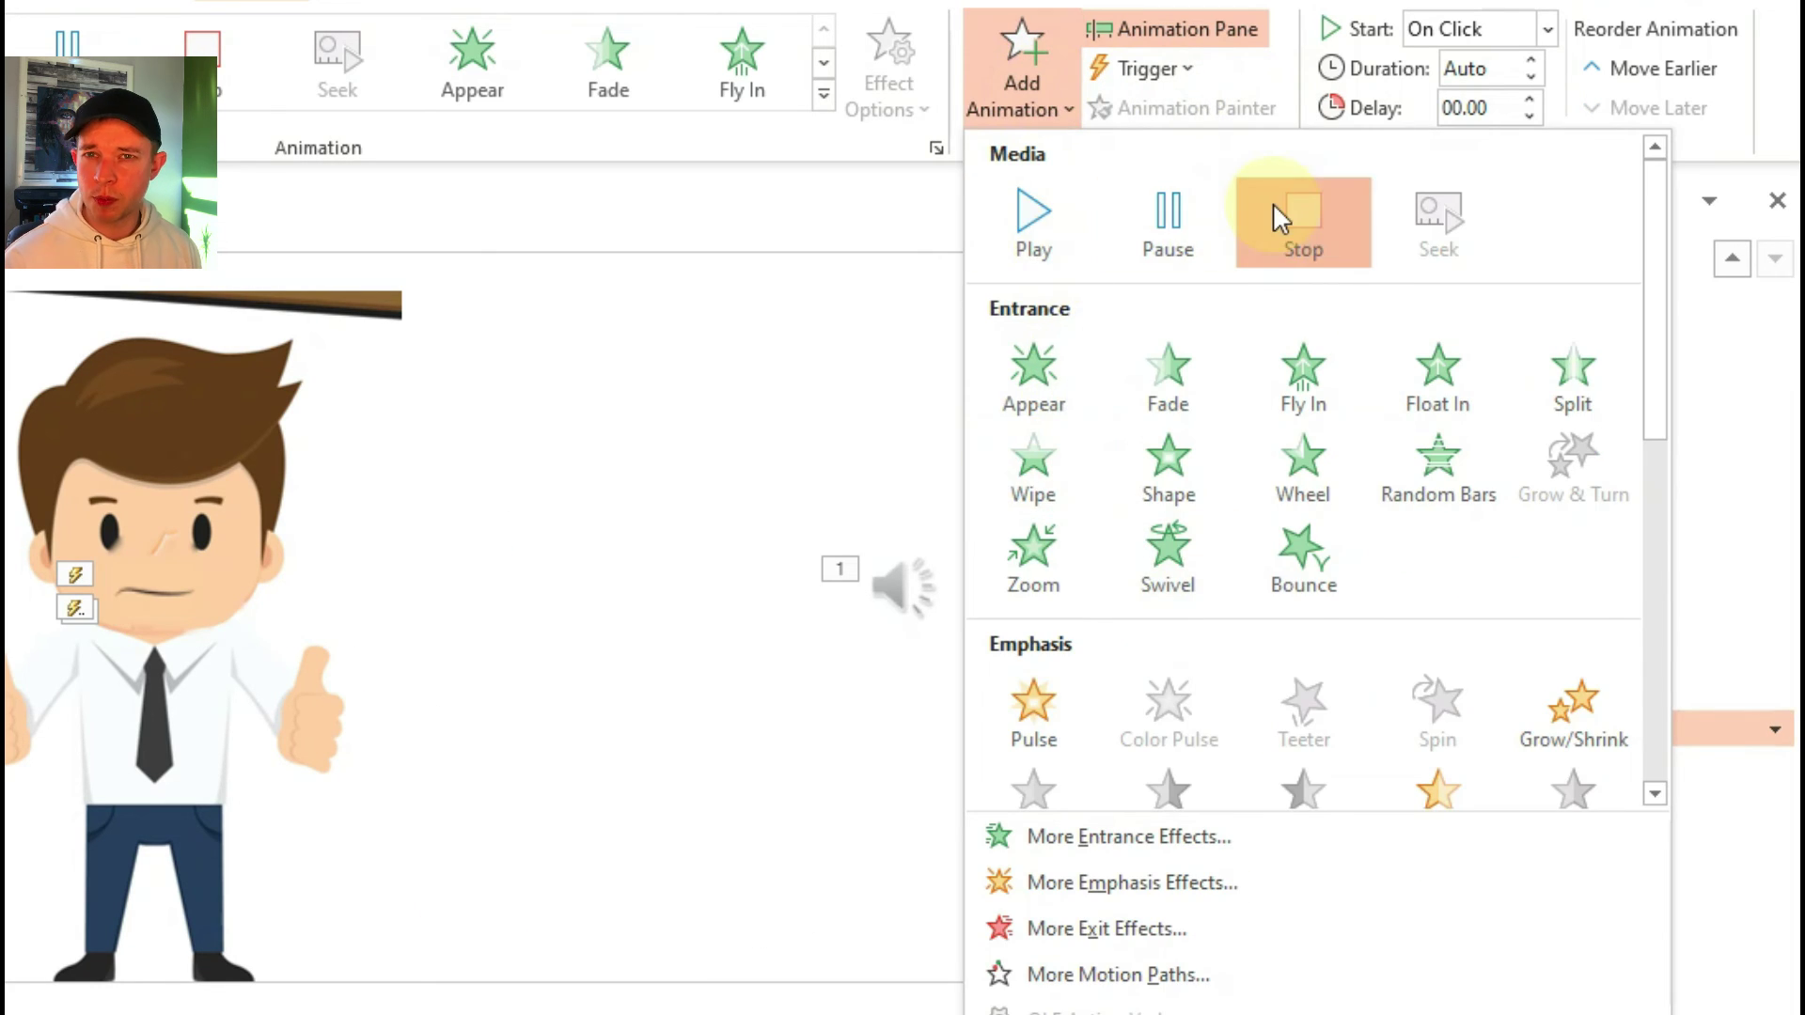
left_click(1303, 215)
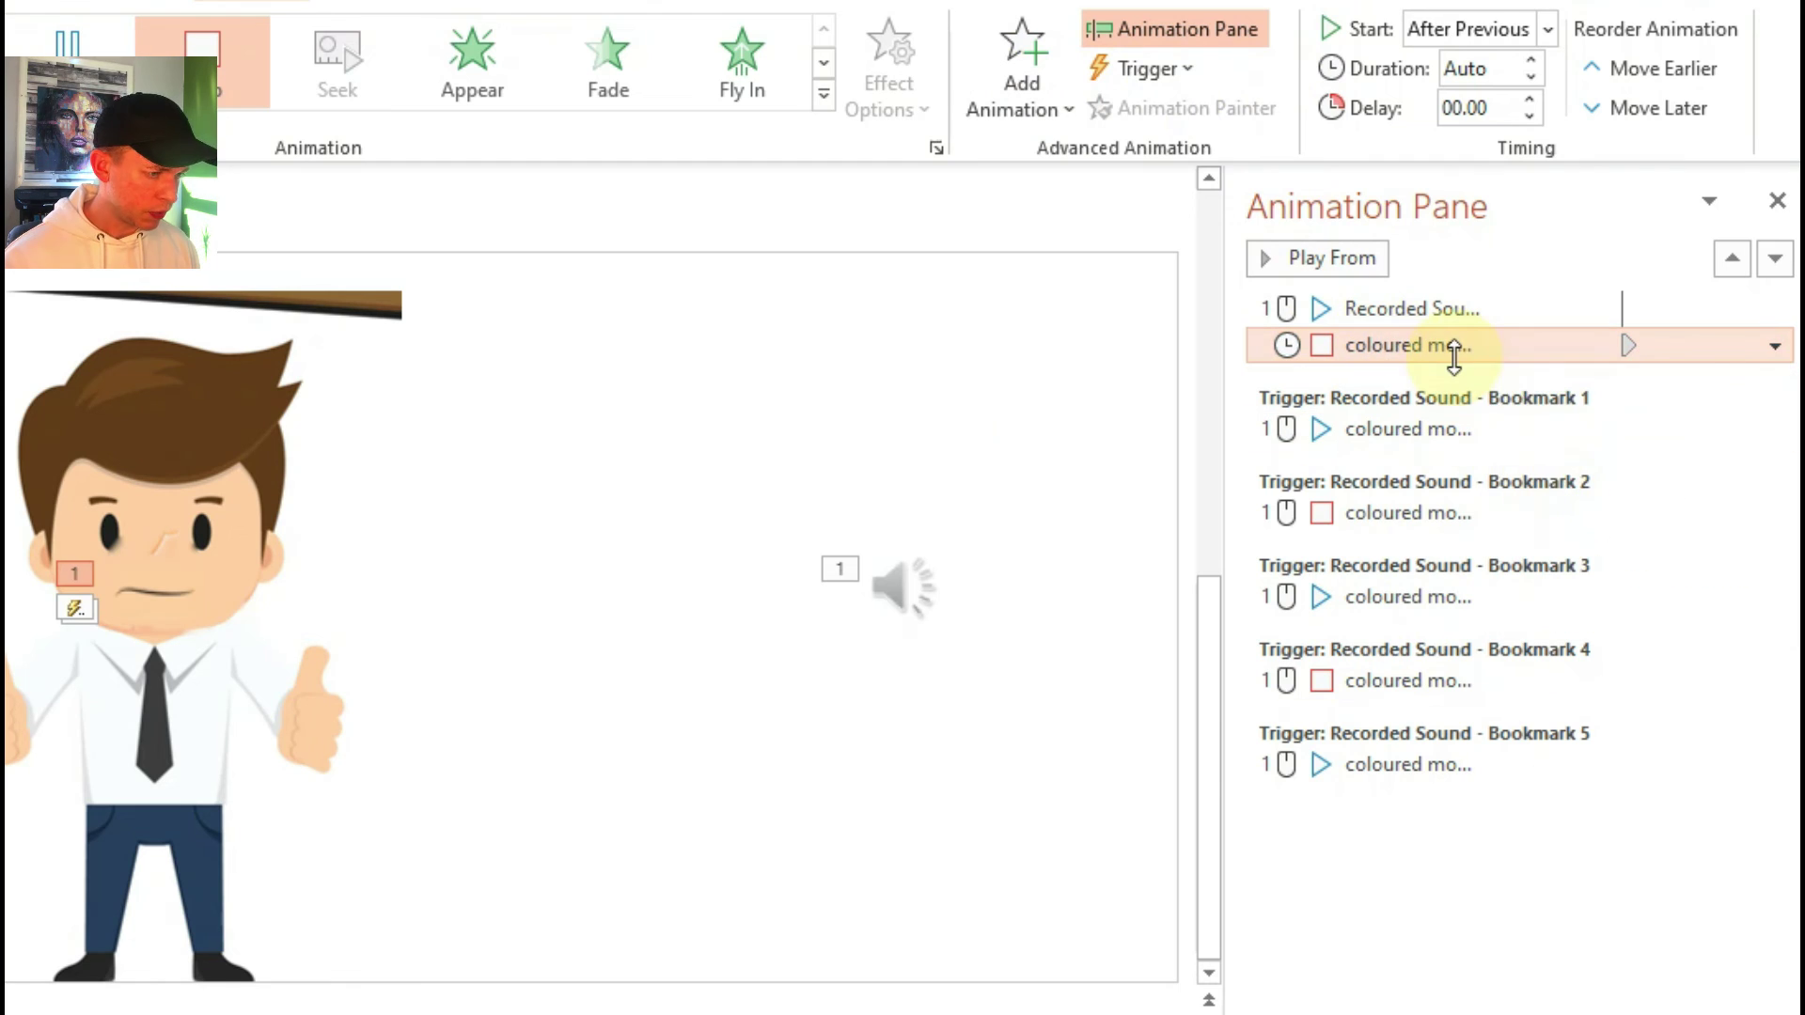
right_click(1485, 361)
left_click(1552, 496)
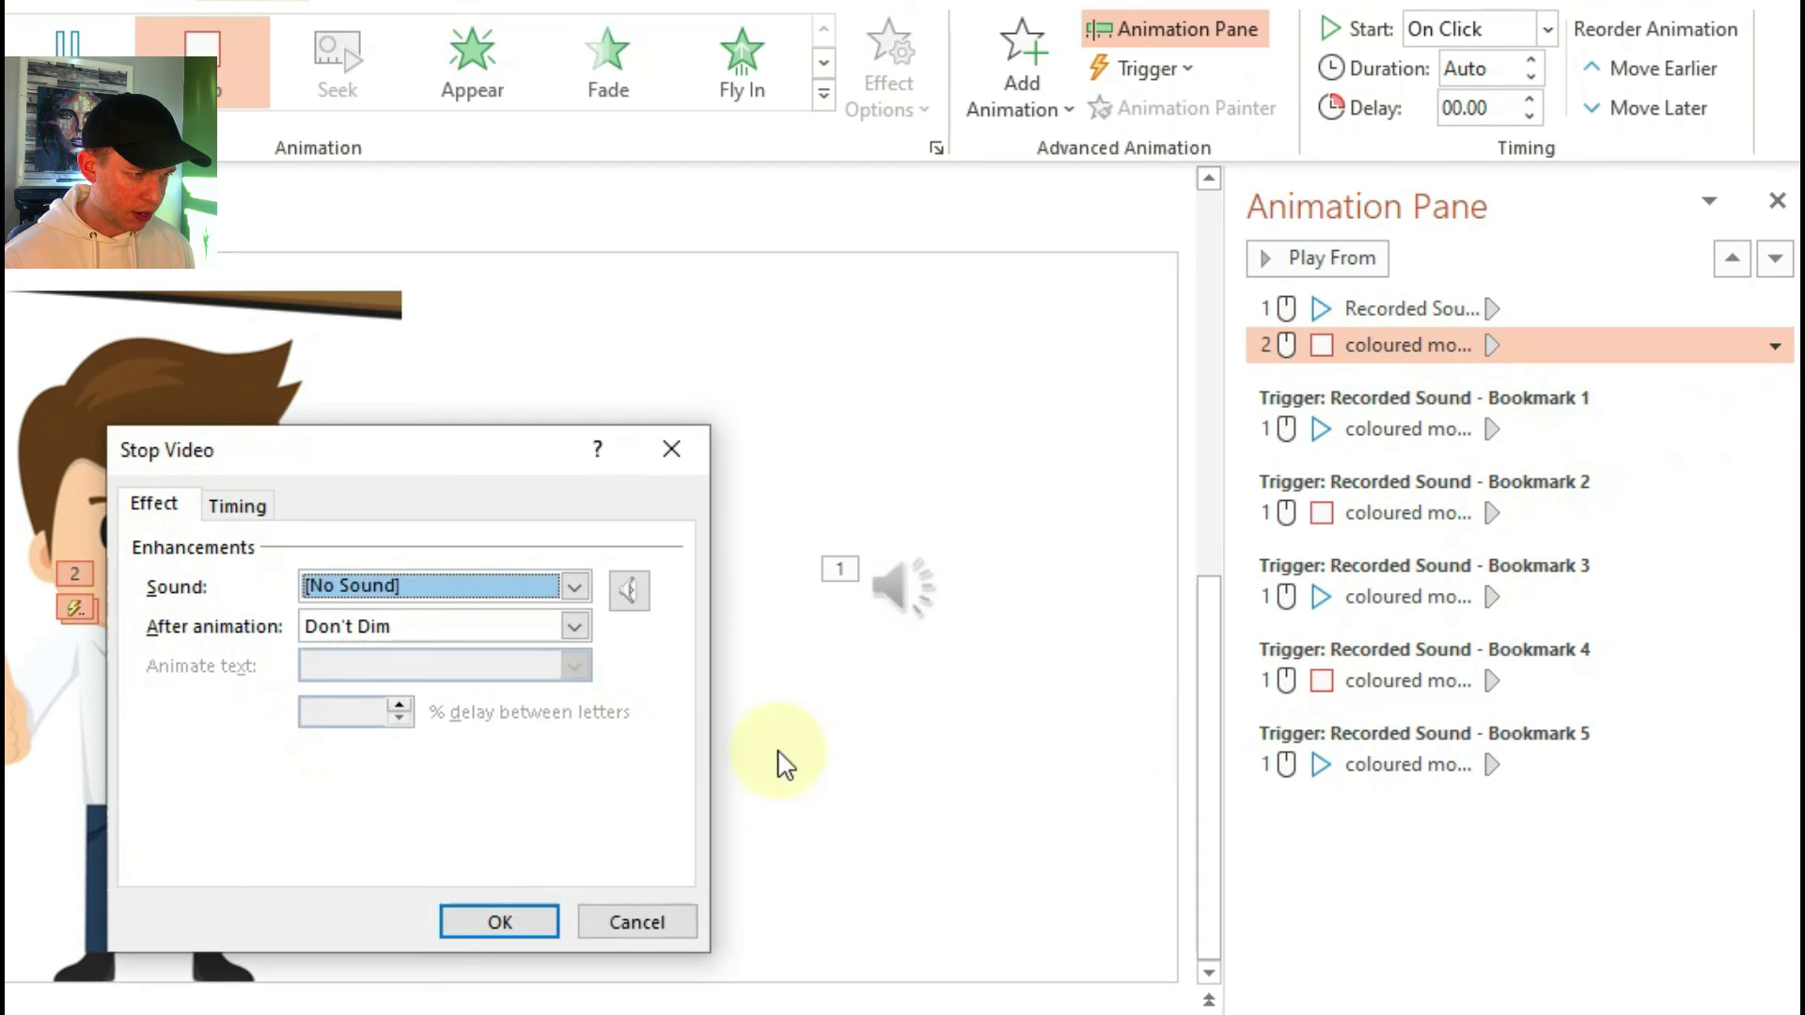
left_click(236, 503)
left_click(185, 742)
left_click(142, 854)
left_click(649, 856)
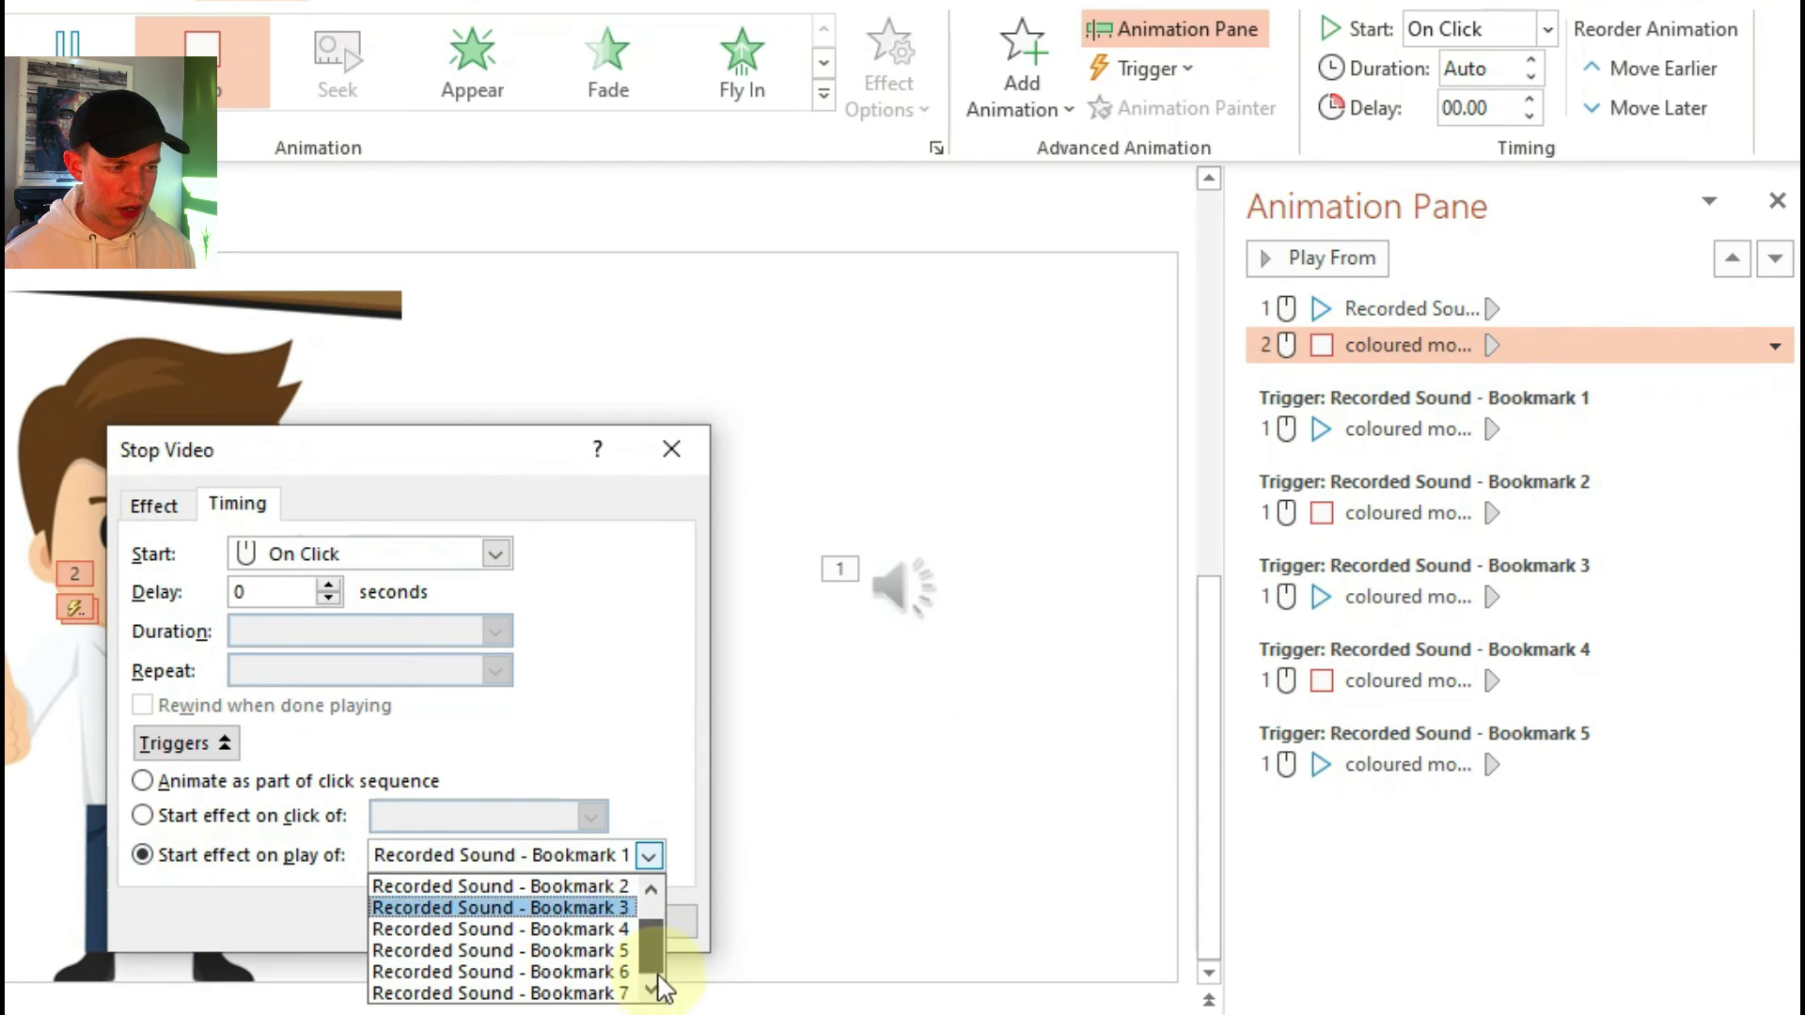
scroll(611, 959, "down", 1)
left_click(502, 950)
left_click(507, 922)
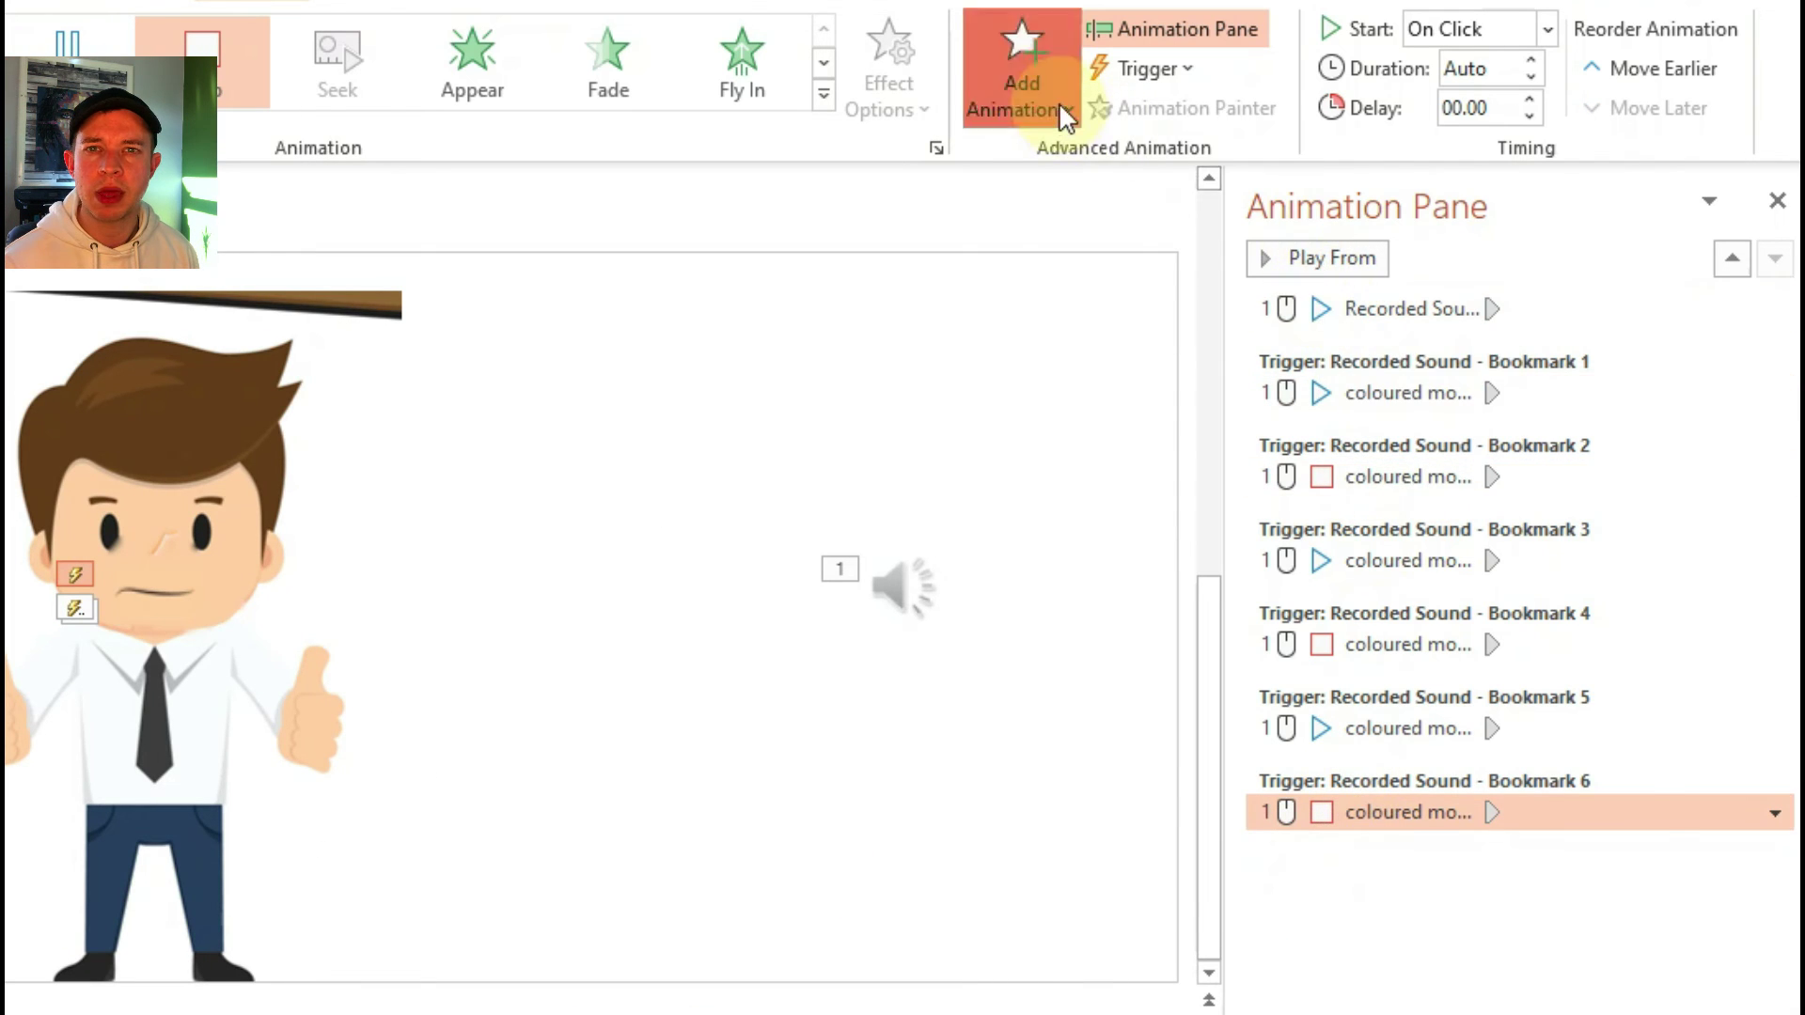
Add a Play animation to the mouth video, triggered on Bookmark 7.
left_click(1021, 87)
left_click(1029, 228)
right_click(1364, 346)
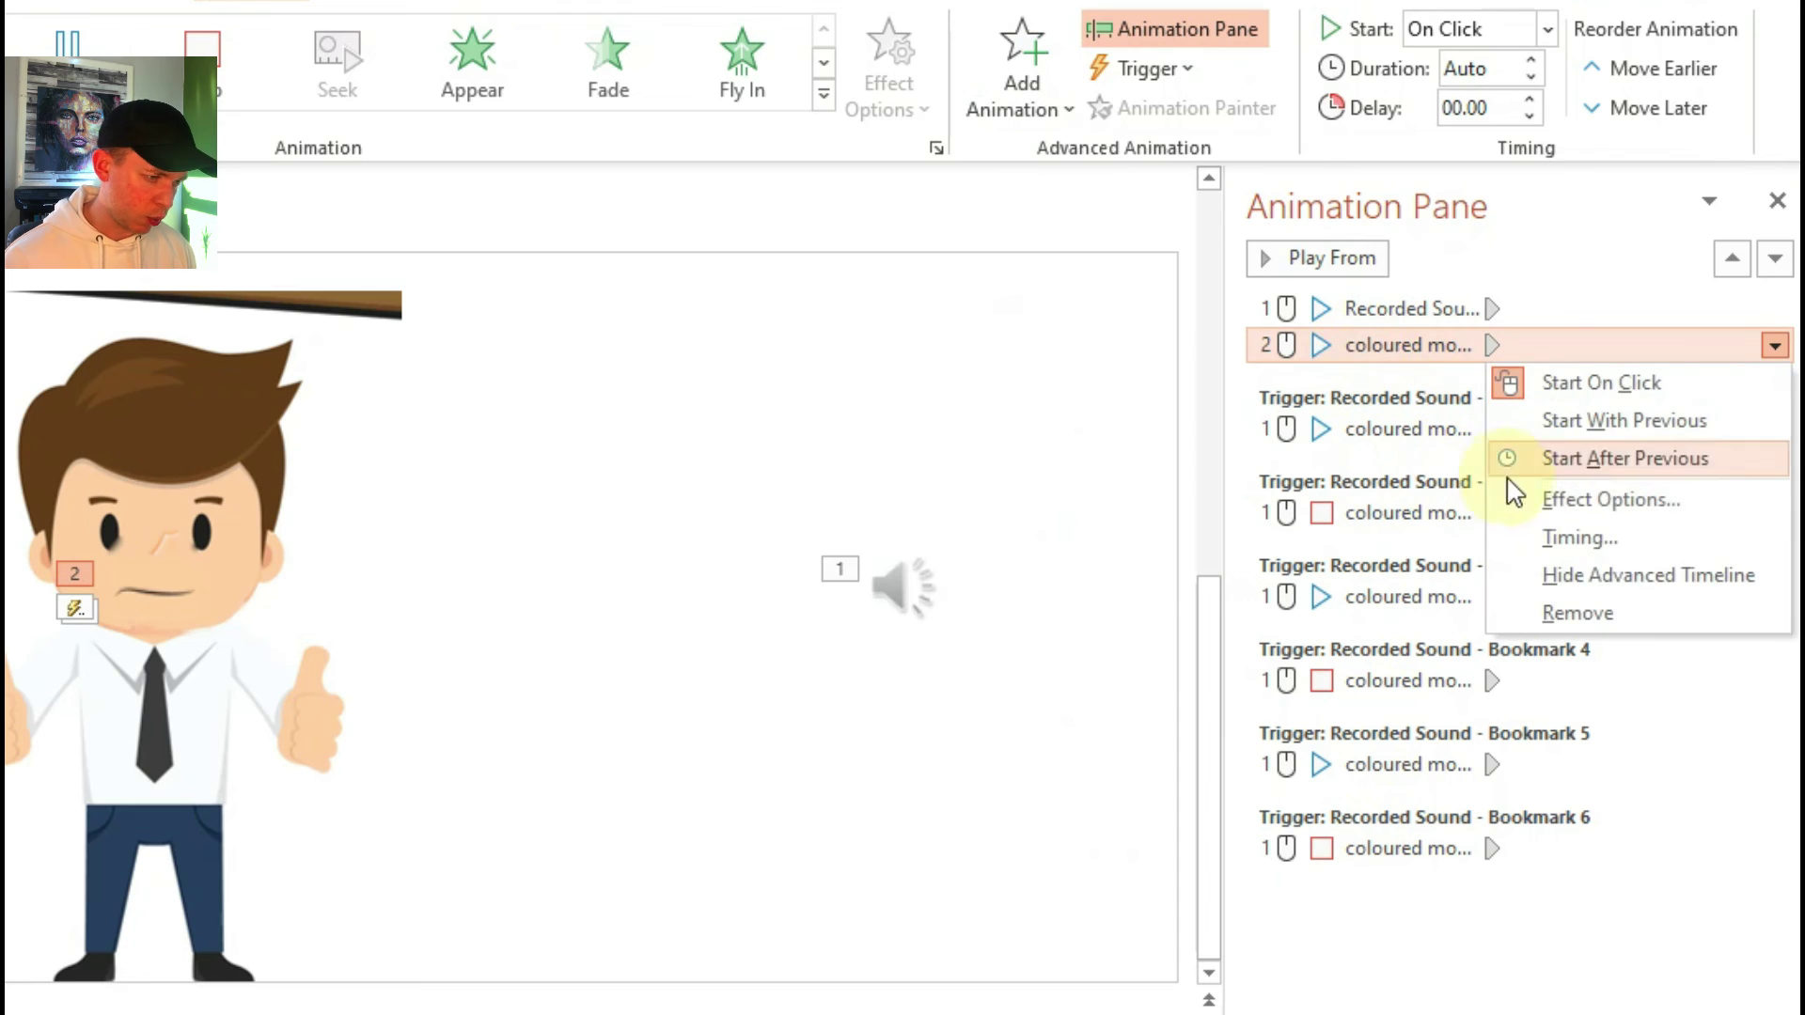
left_click(1504, 502)
left_click(237, 435)
left_click(185, 674)
left_click(322, 786)
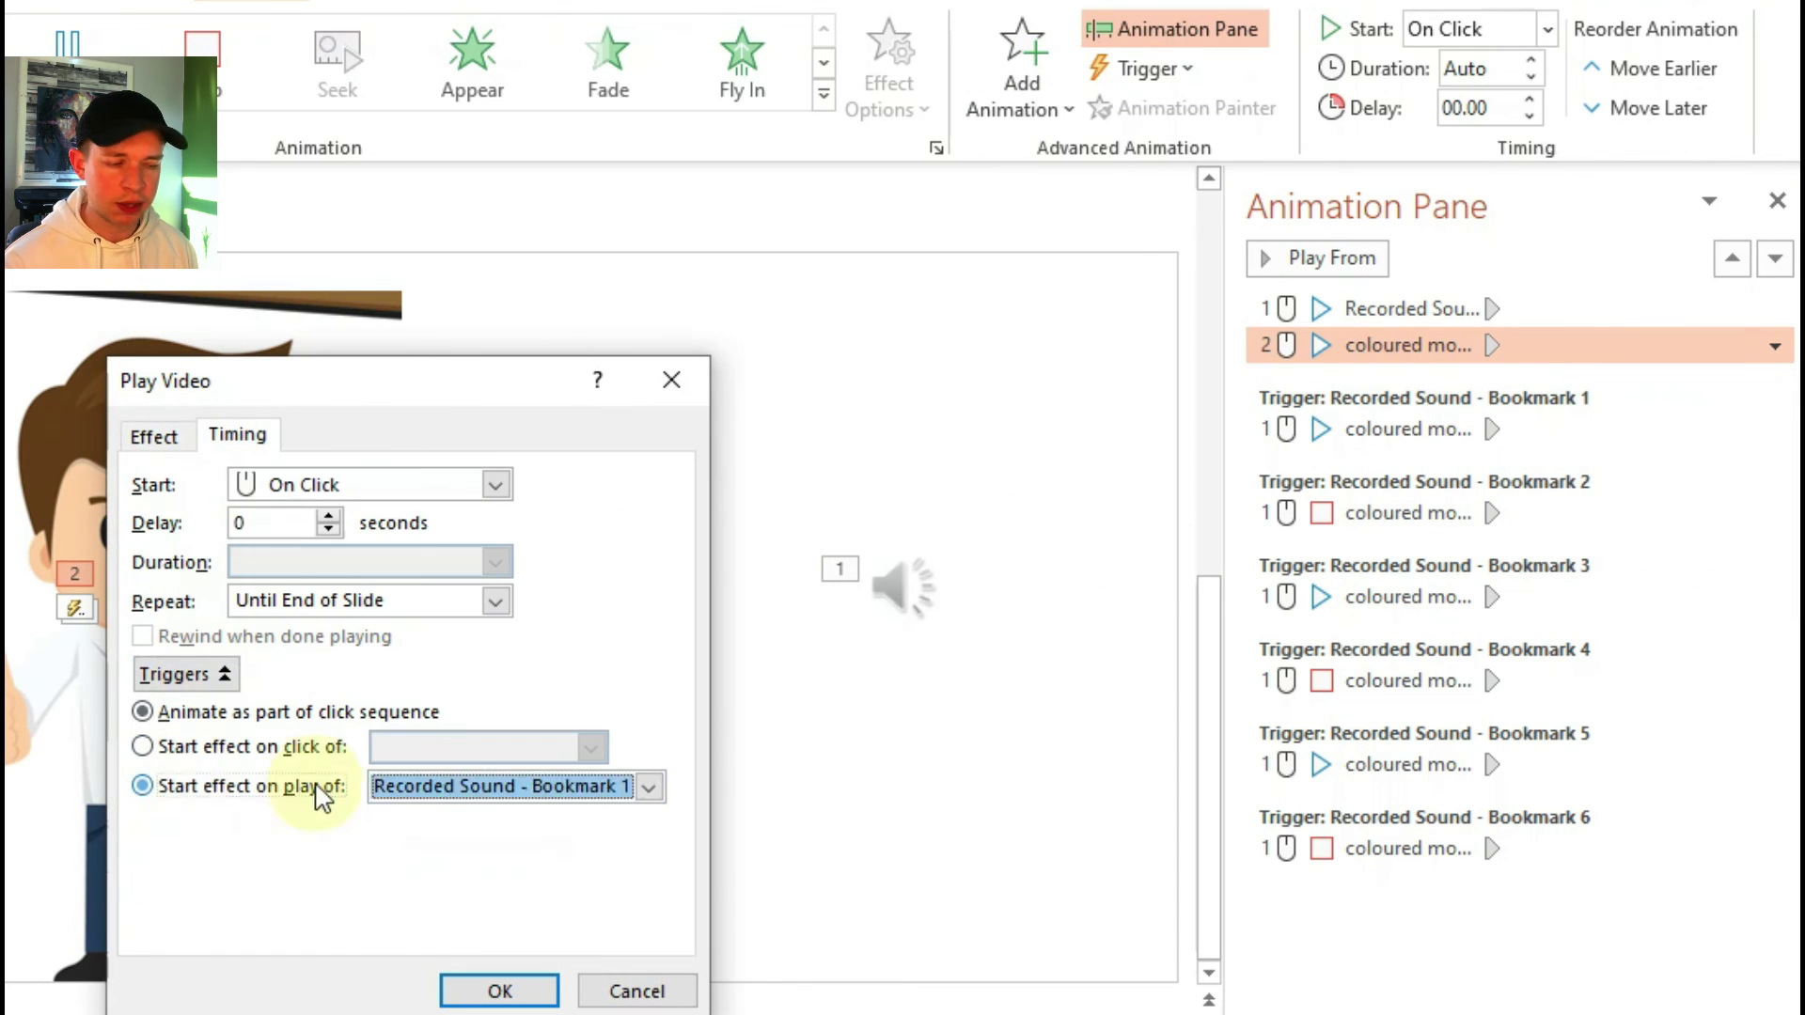
left_click(649, 786)
scroll(611, 906, "down", 2)
left_click(610, 905)
left_click(500, 991)
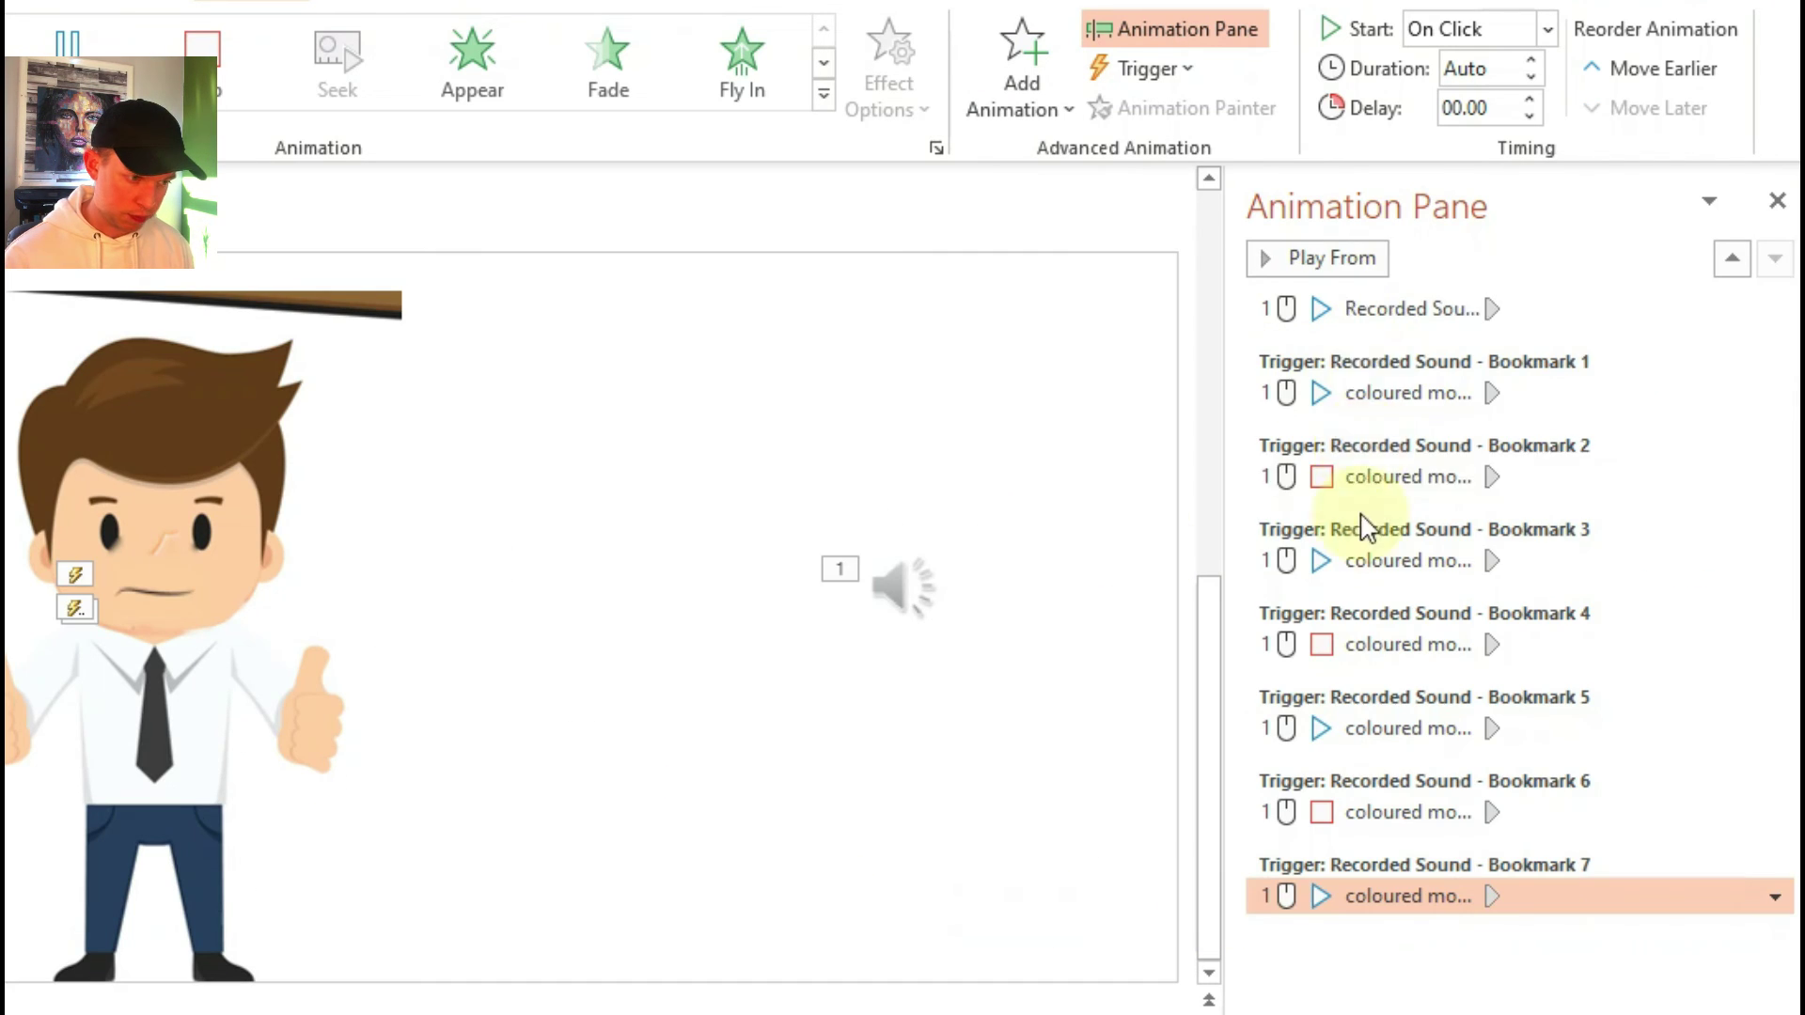
Add a final Stop animation to the mouth video, triggered on Bookmark 8.
left_click(1010, 101)
left_click(1301, 212)
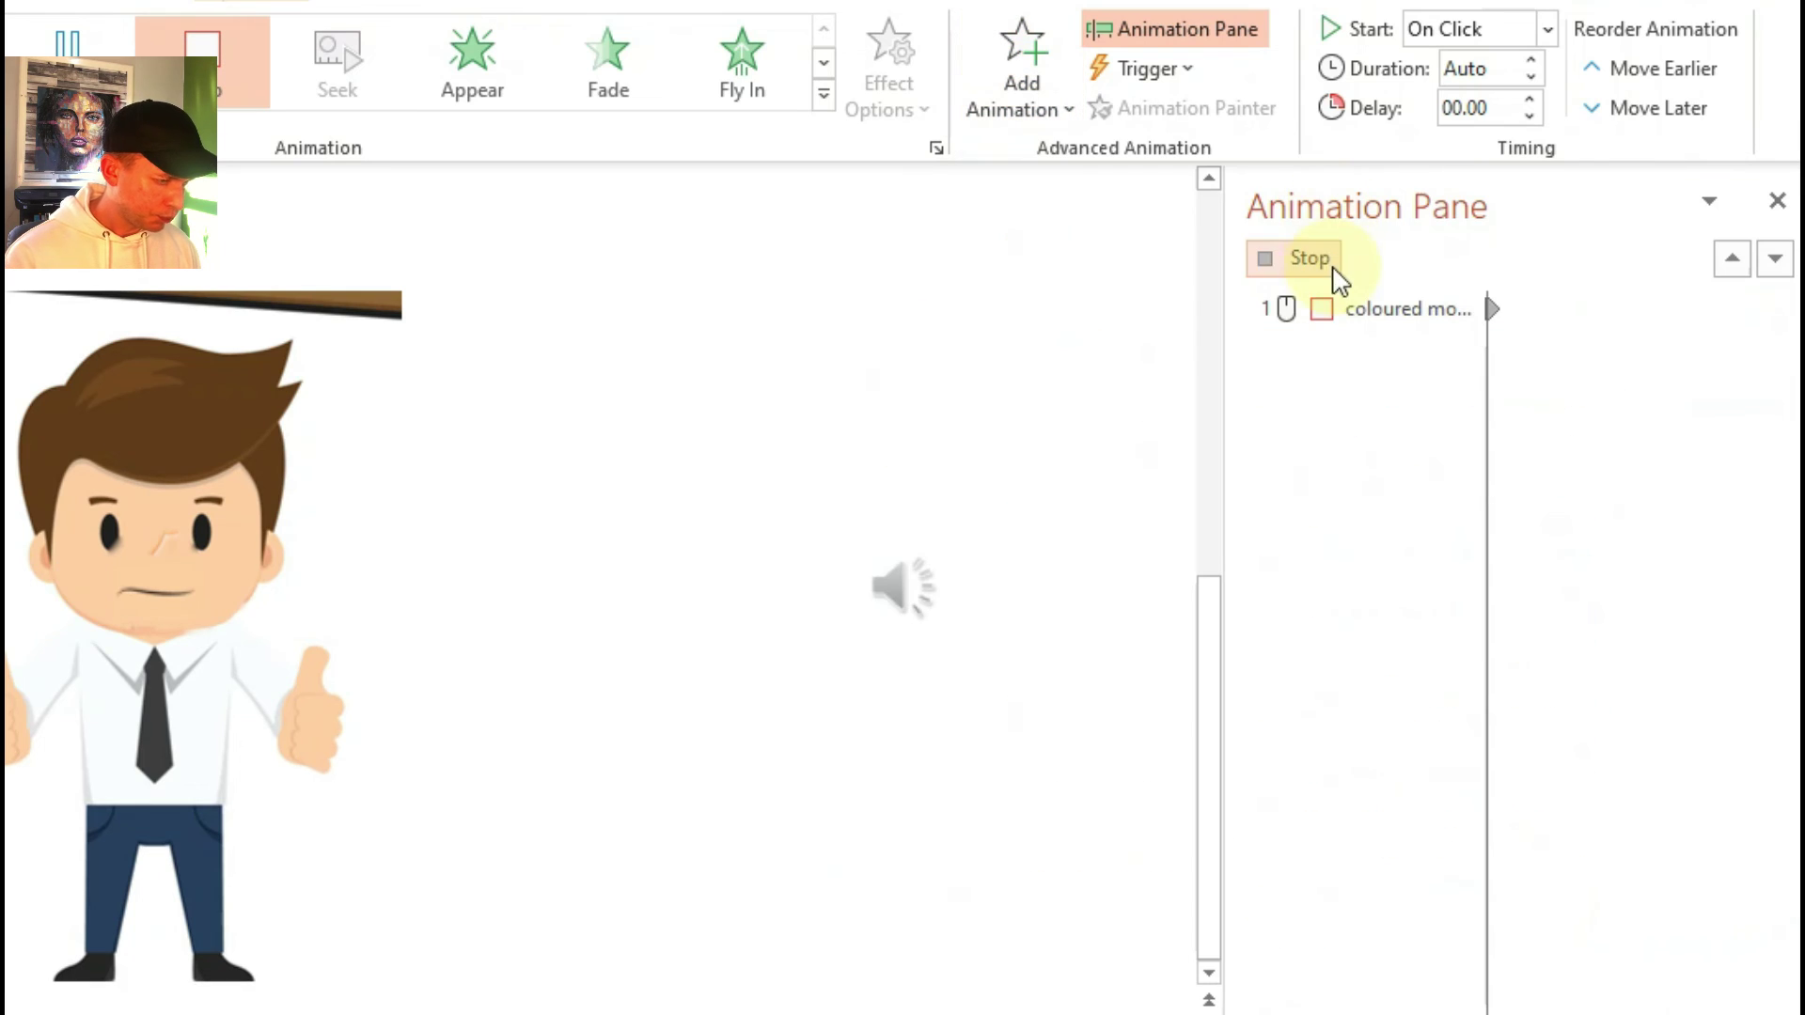
right_click(1391, 345)
left_click(1610, 500)
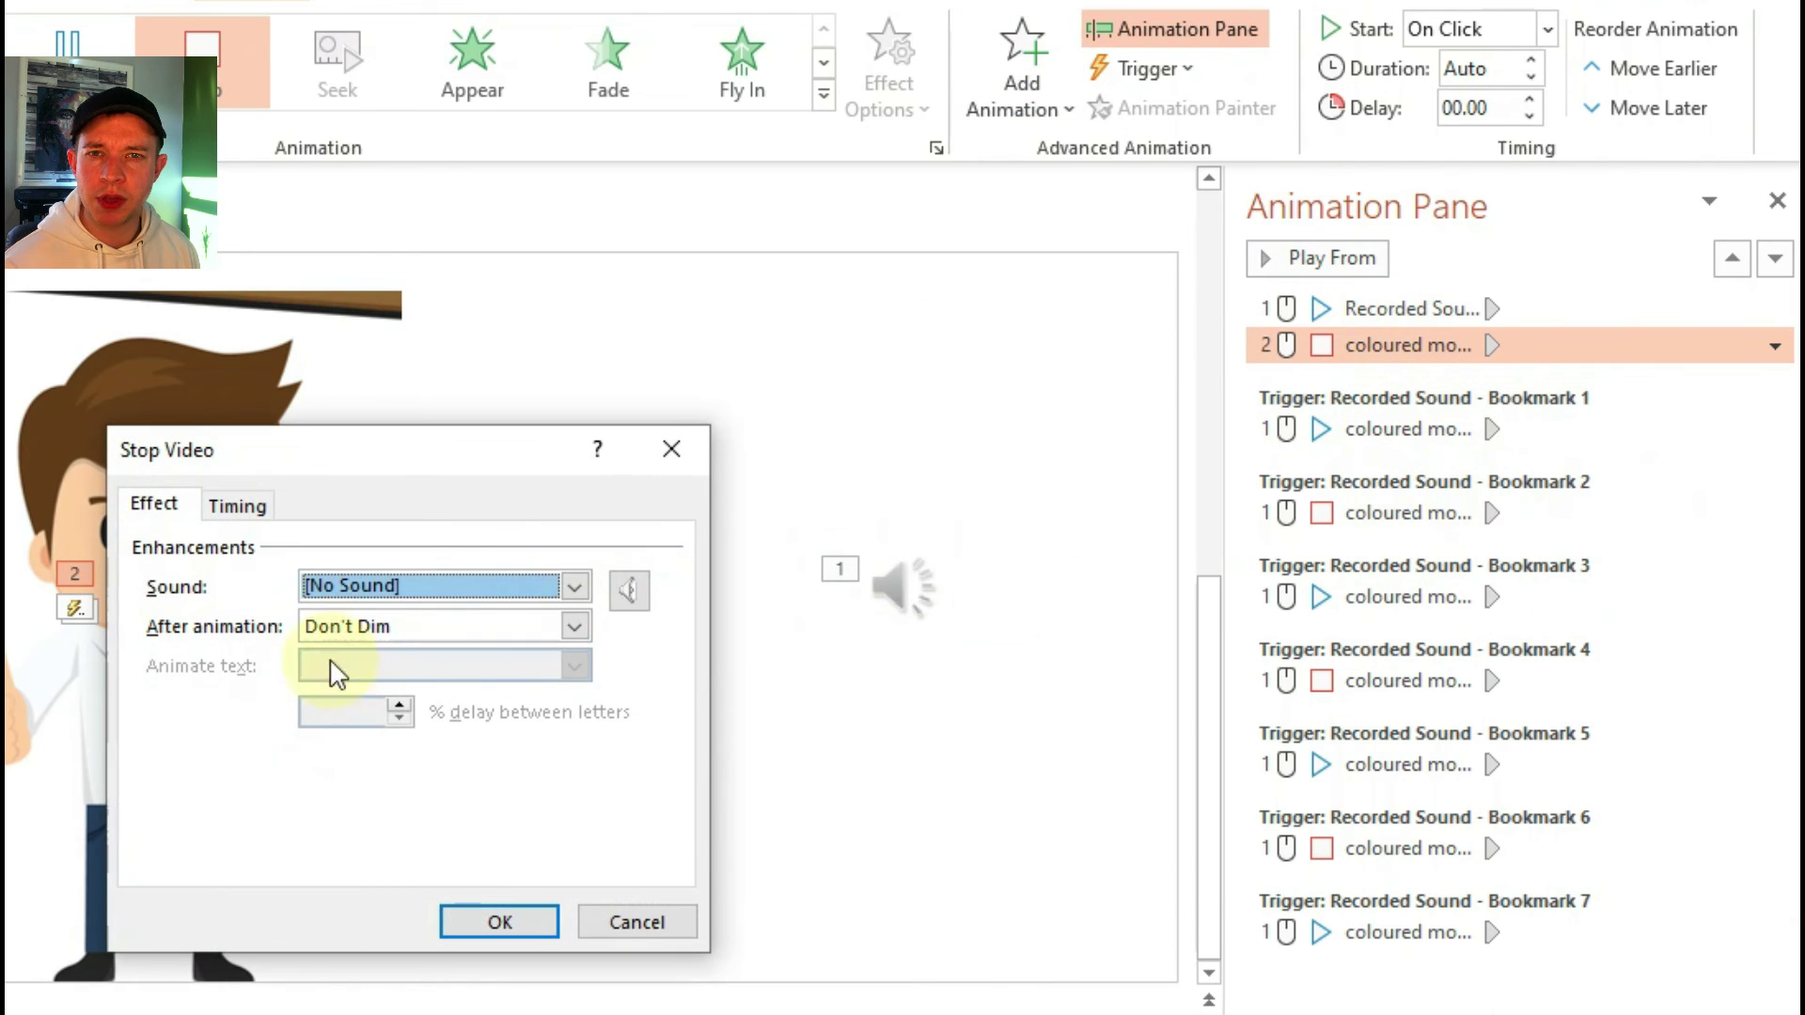
left_click(237, 503)
left_click(185, 743)
left_click(142, 854)
left_click(649, 856)
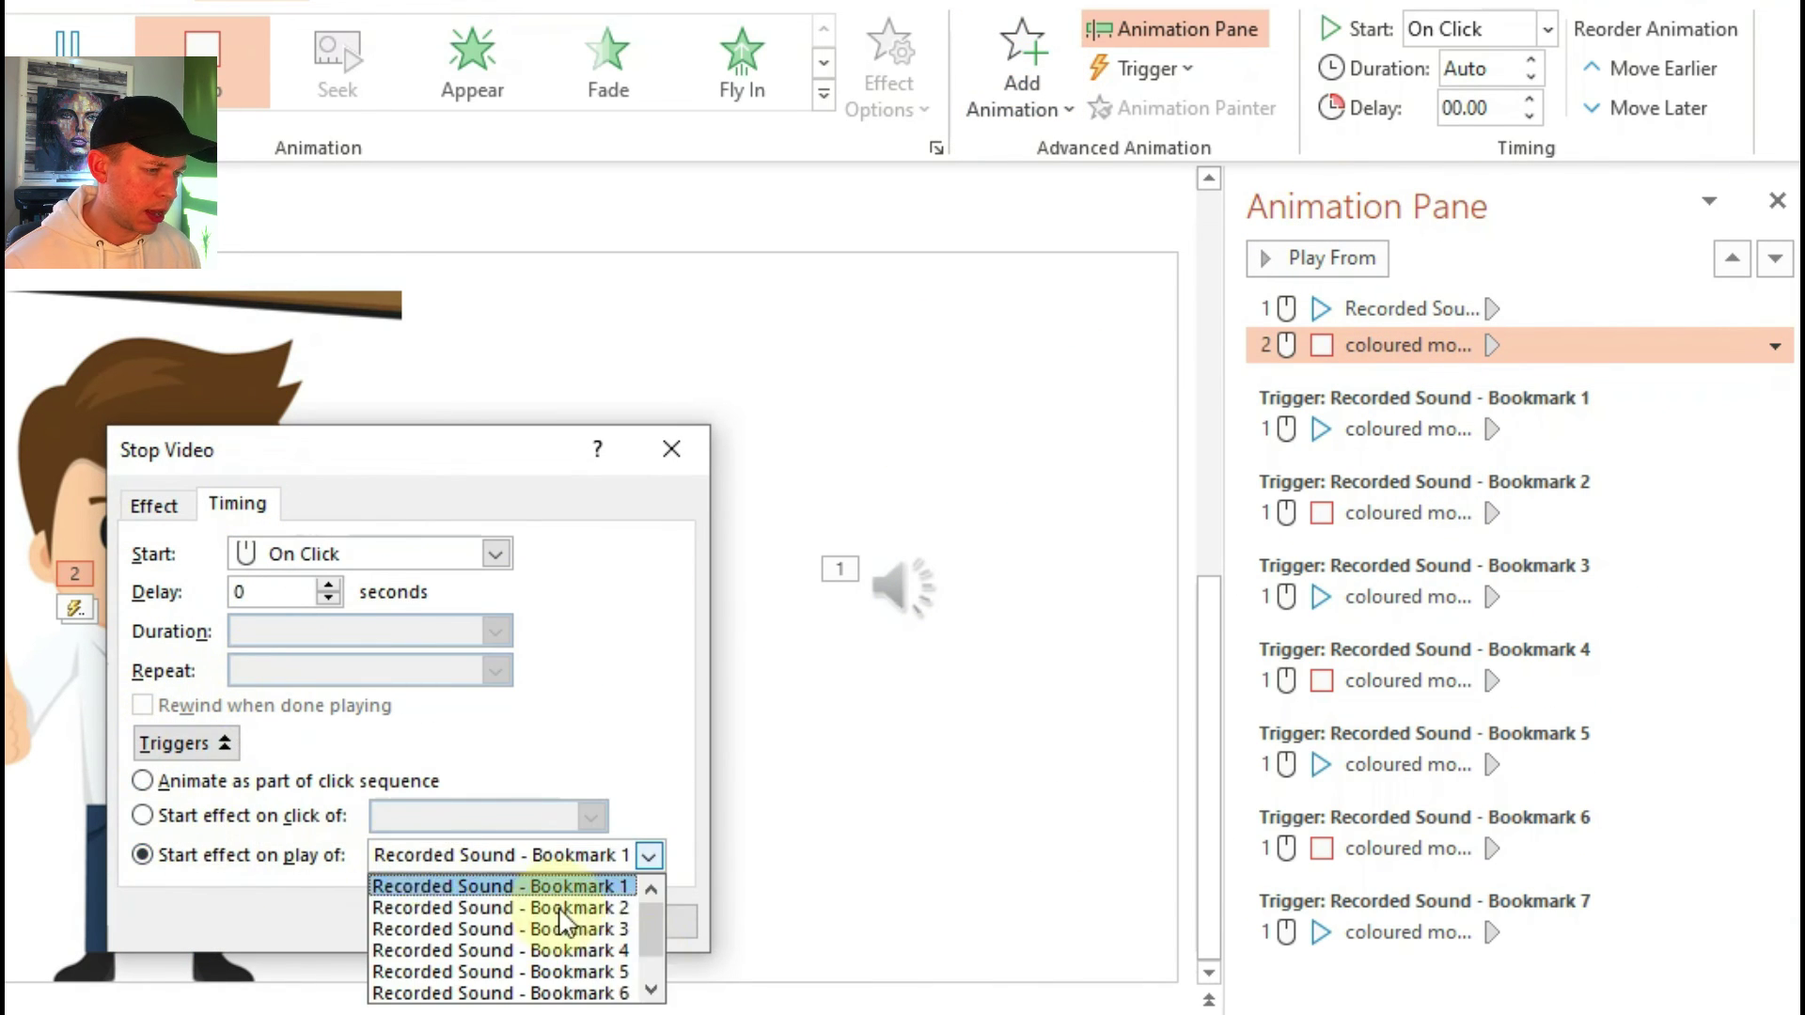
left_click(620, 997)
left_click(499, 921)
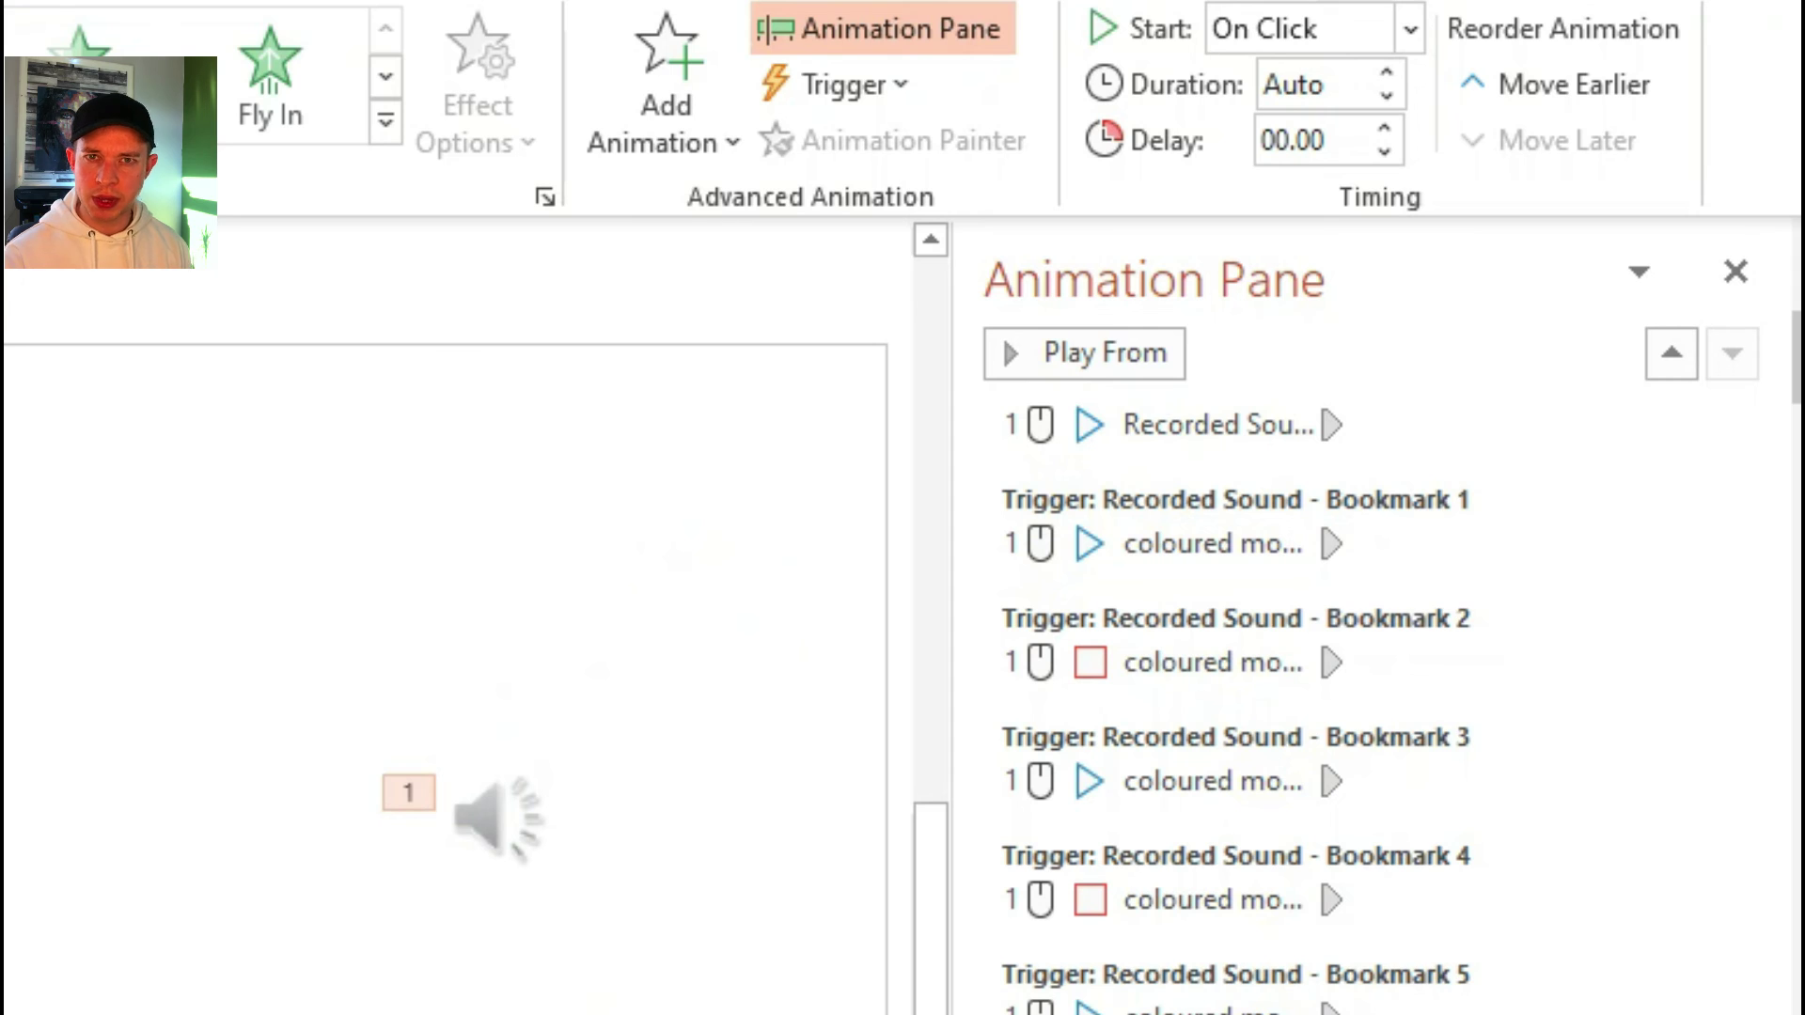
Set all the bookmark-triggered mouth video effects to start With Previous.
left_click_drag(1143, 1013, 1152, 540)
left_click(1410, 29)
left_click(1316, 137)
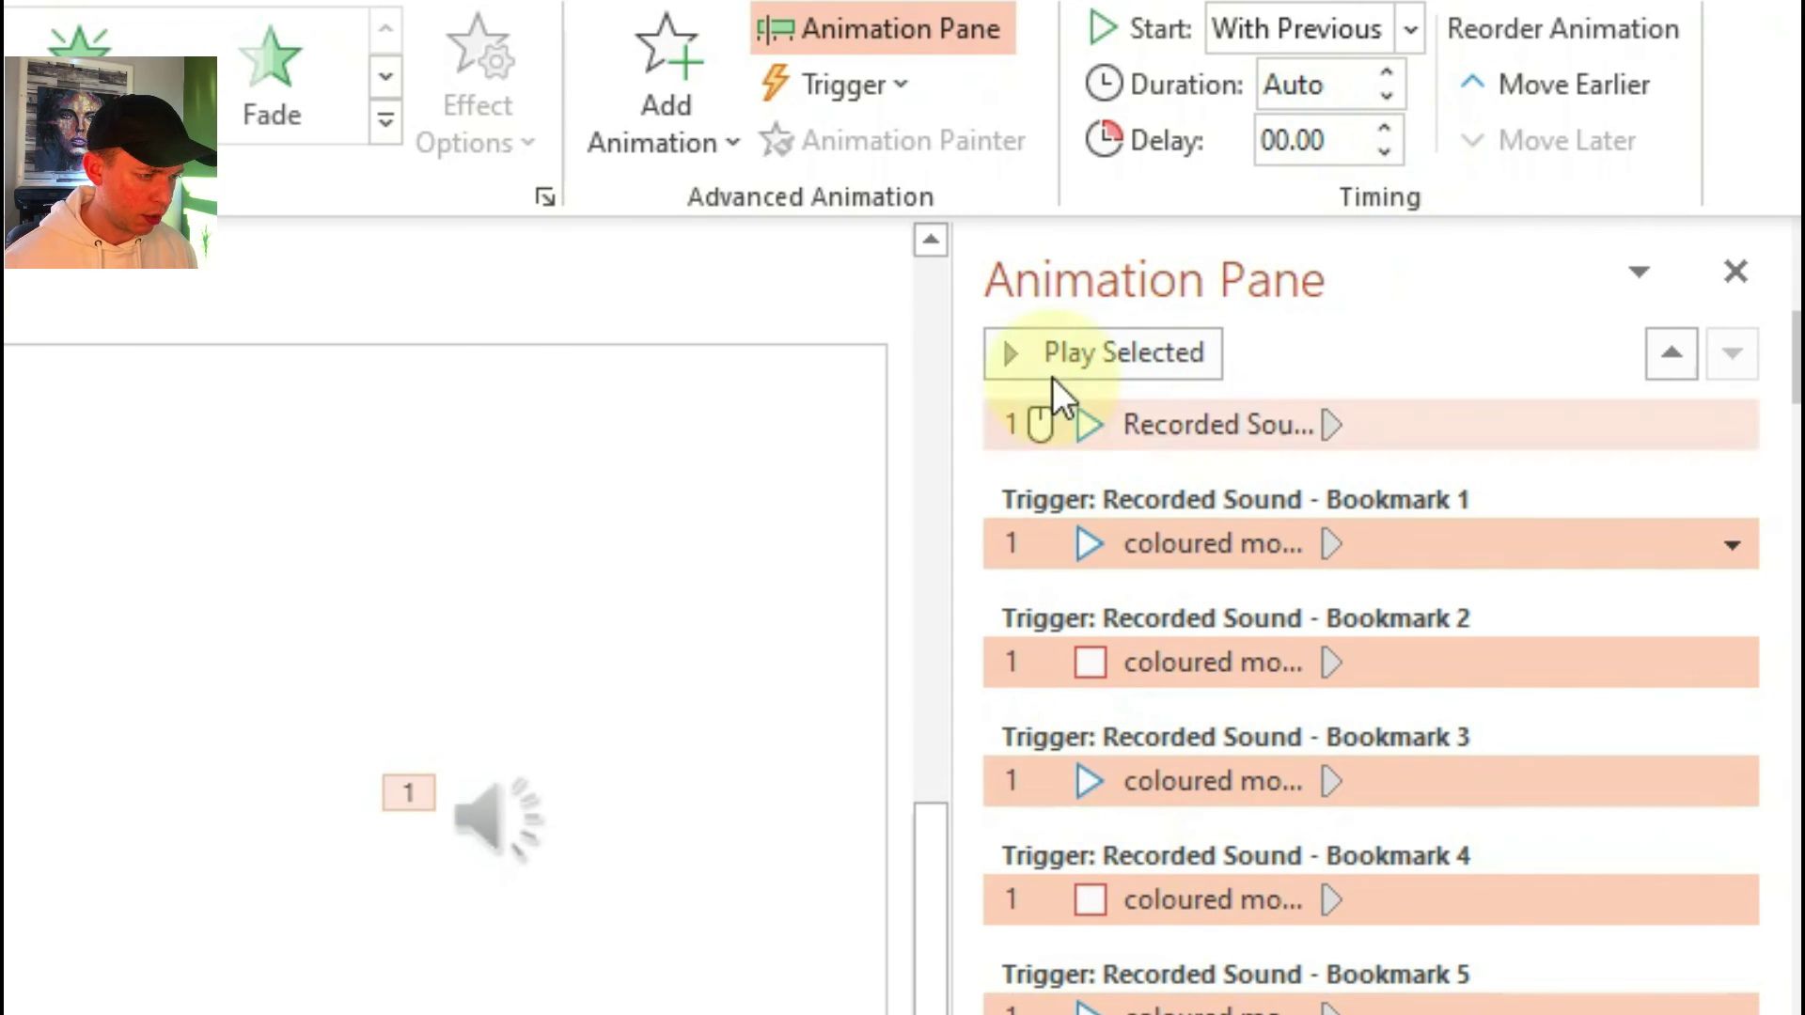
Preview the slide show from the current slide.
left_click(633, 564)
left_click(685, 40)
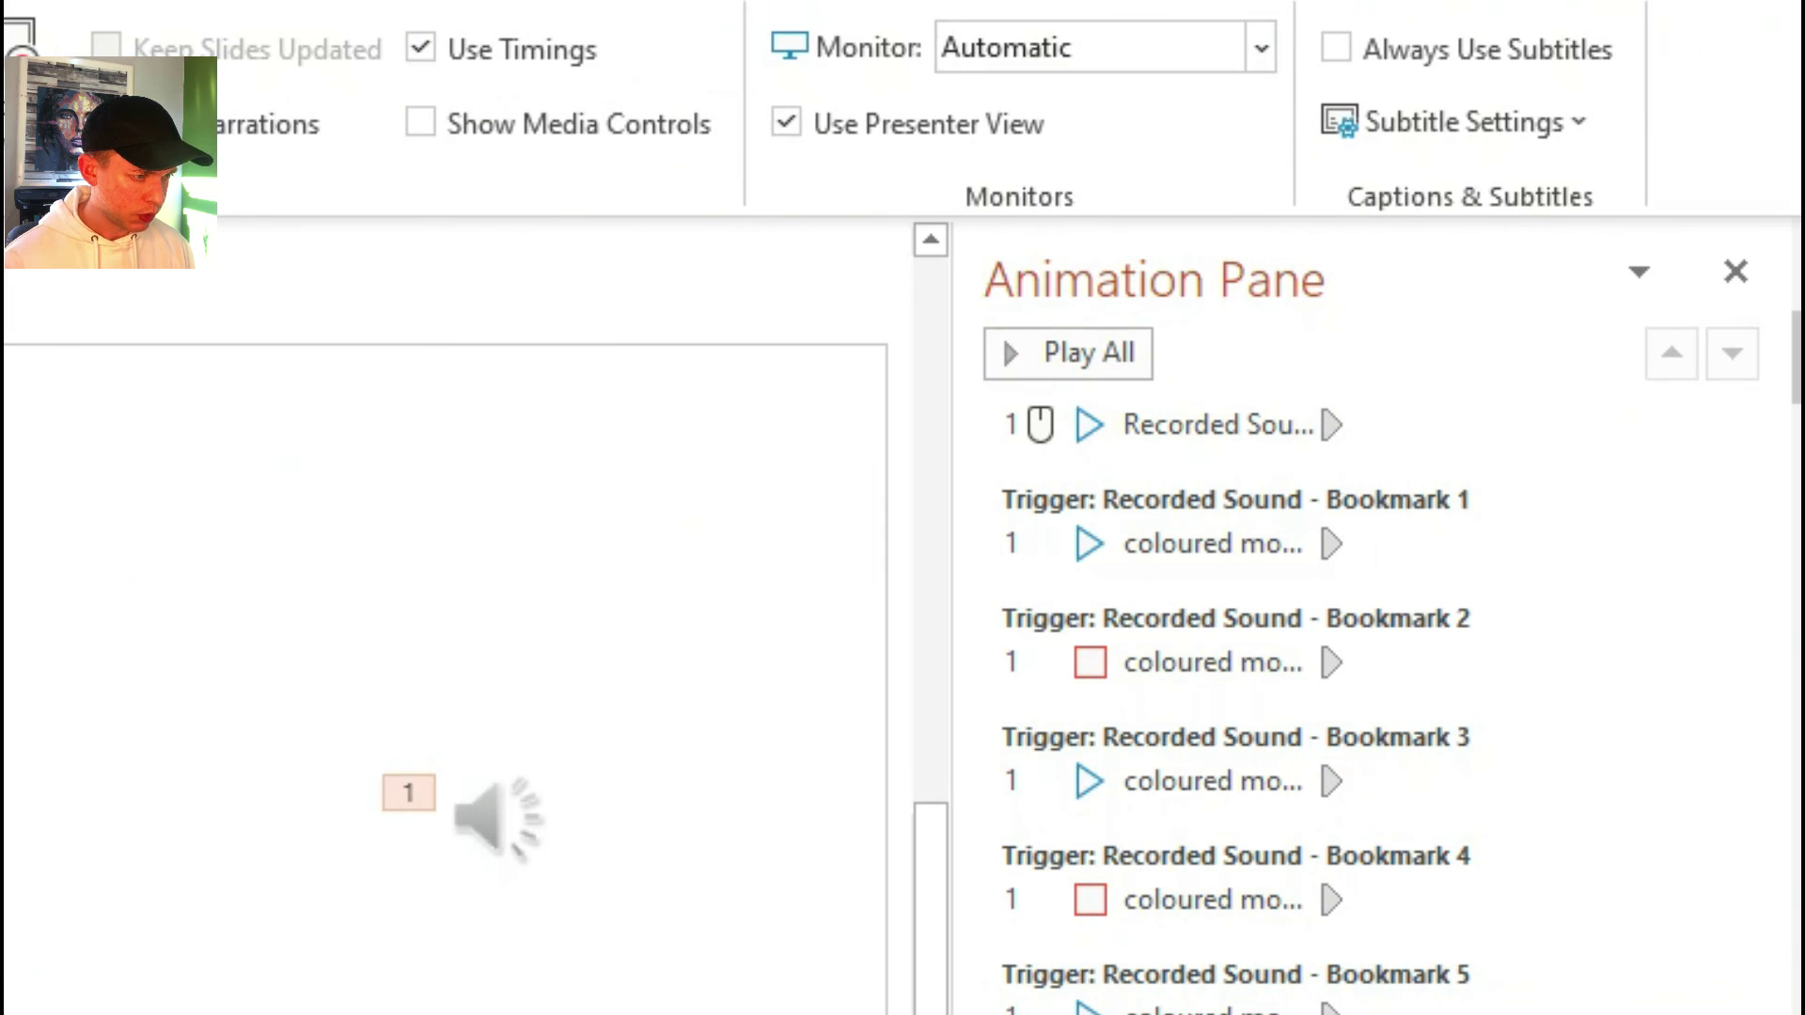
left_click(161, 121)
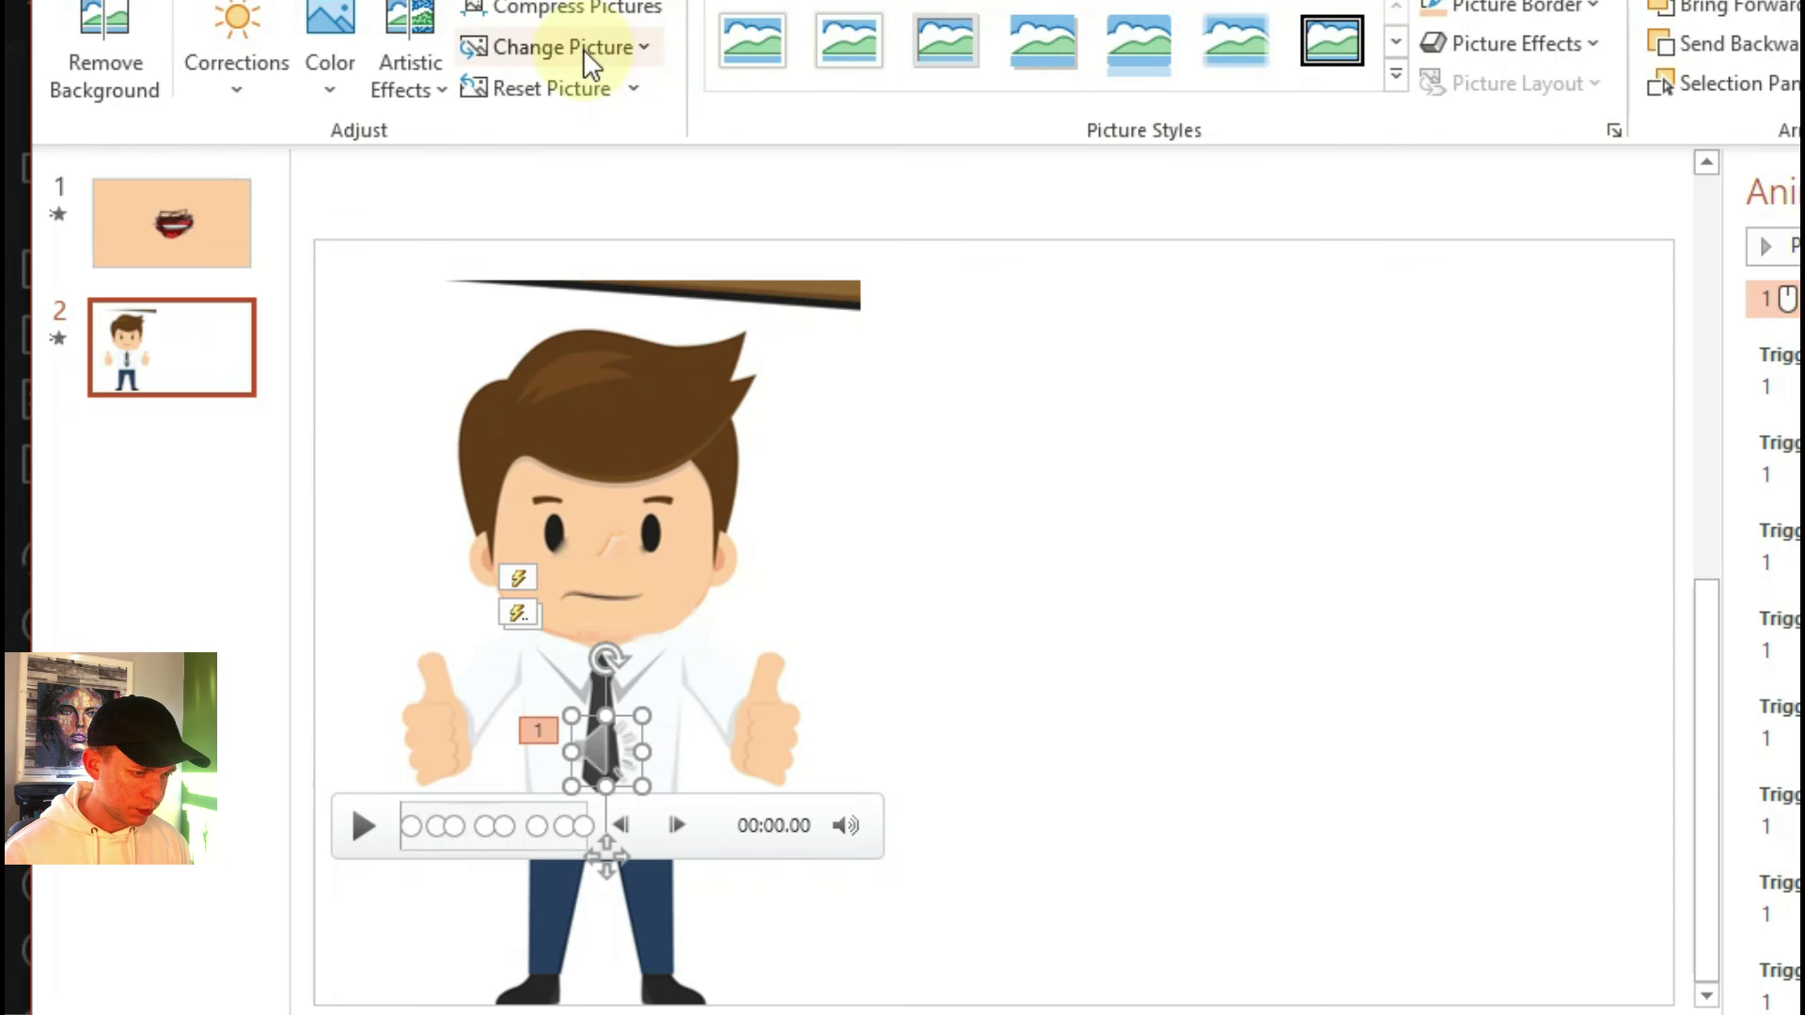
Replace the speaker icon's picture with the flame logo image.
left_click(582, 49)
left_click(590, 77)
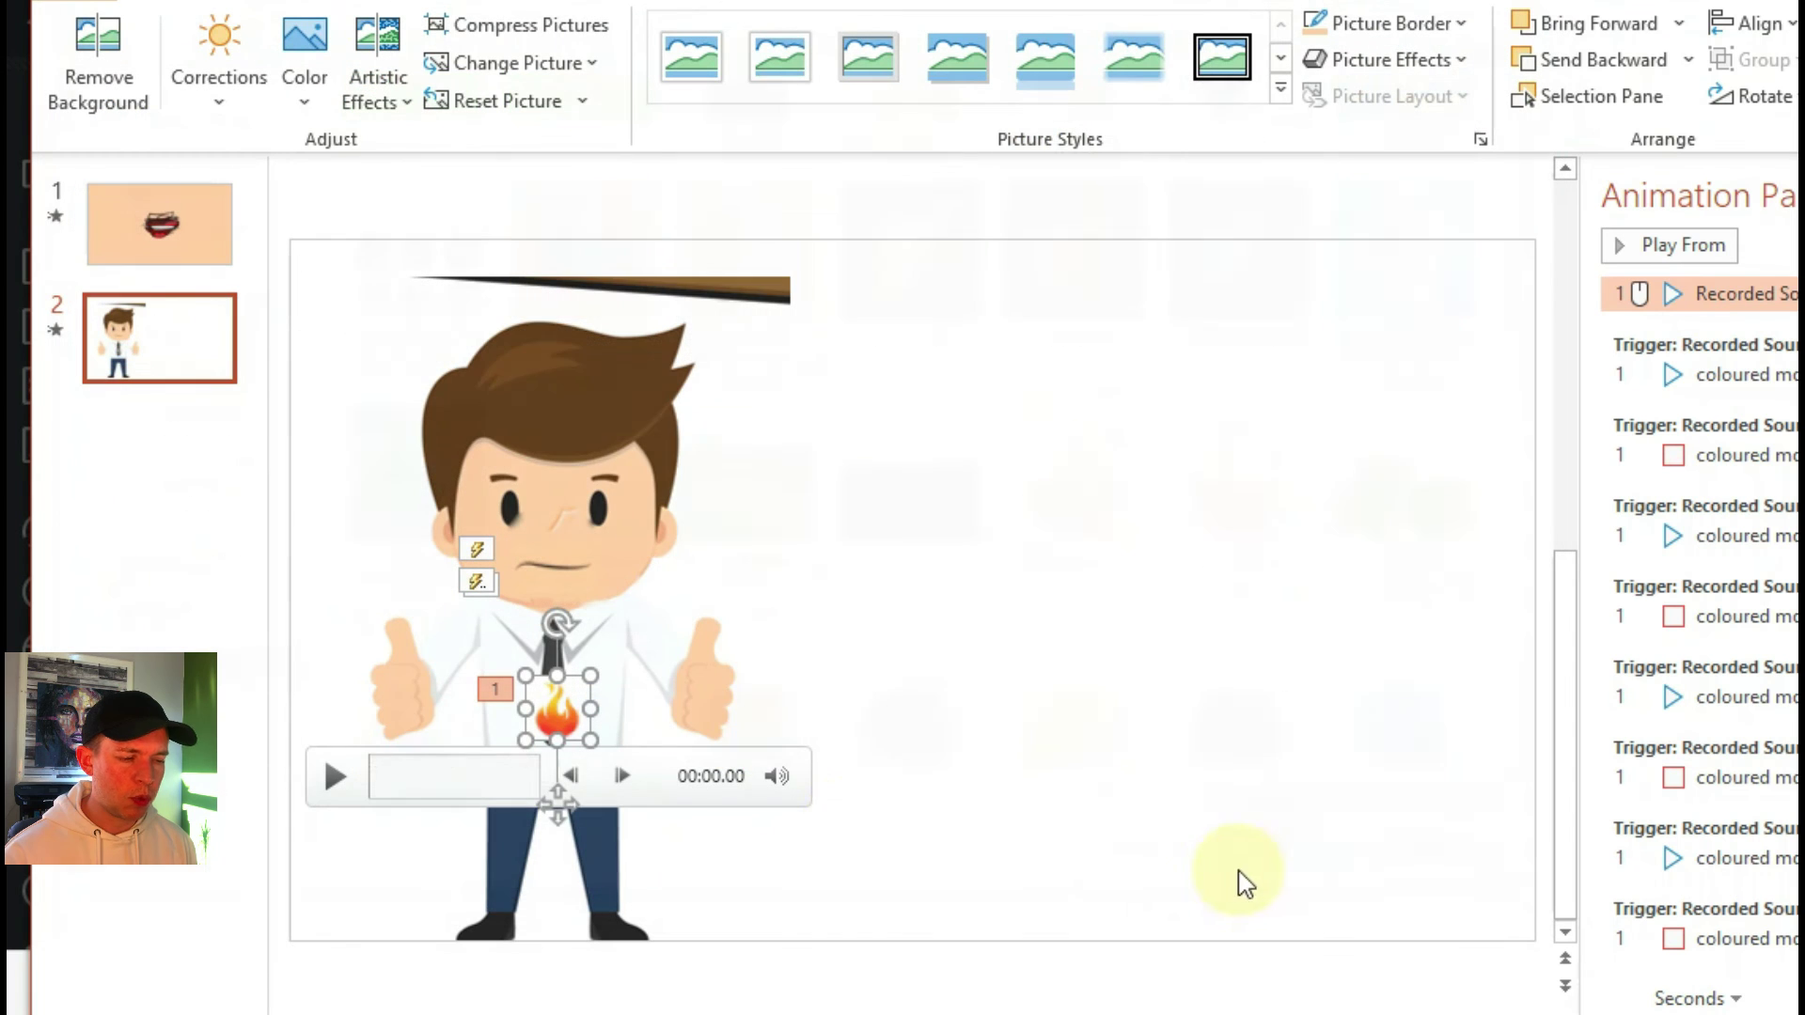
left_click(826, 536)
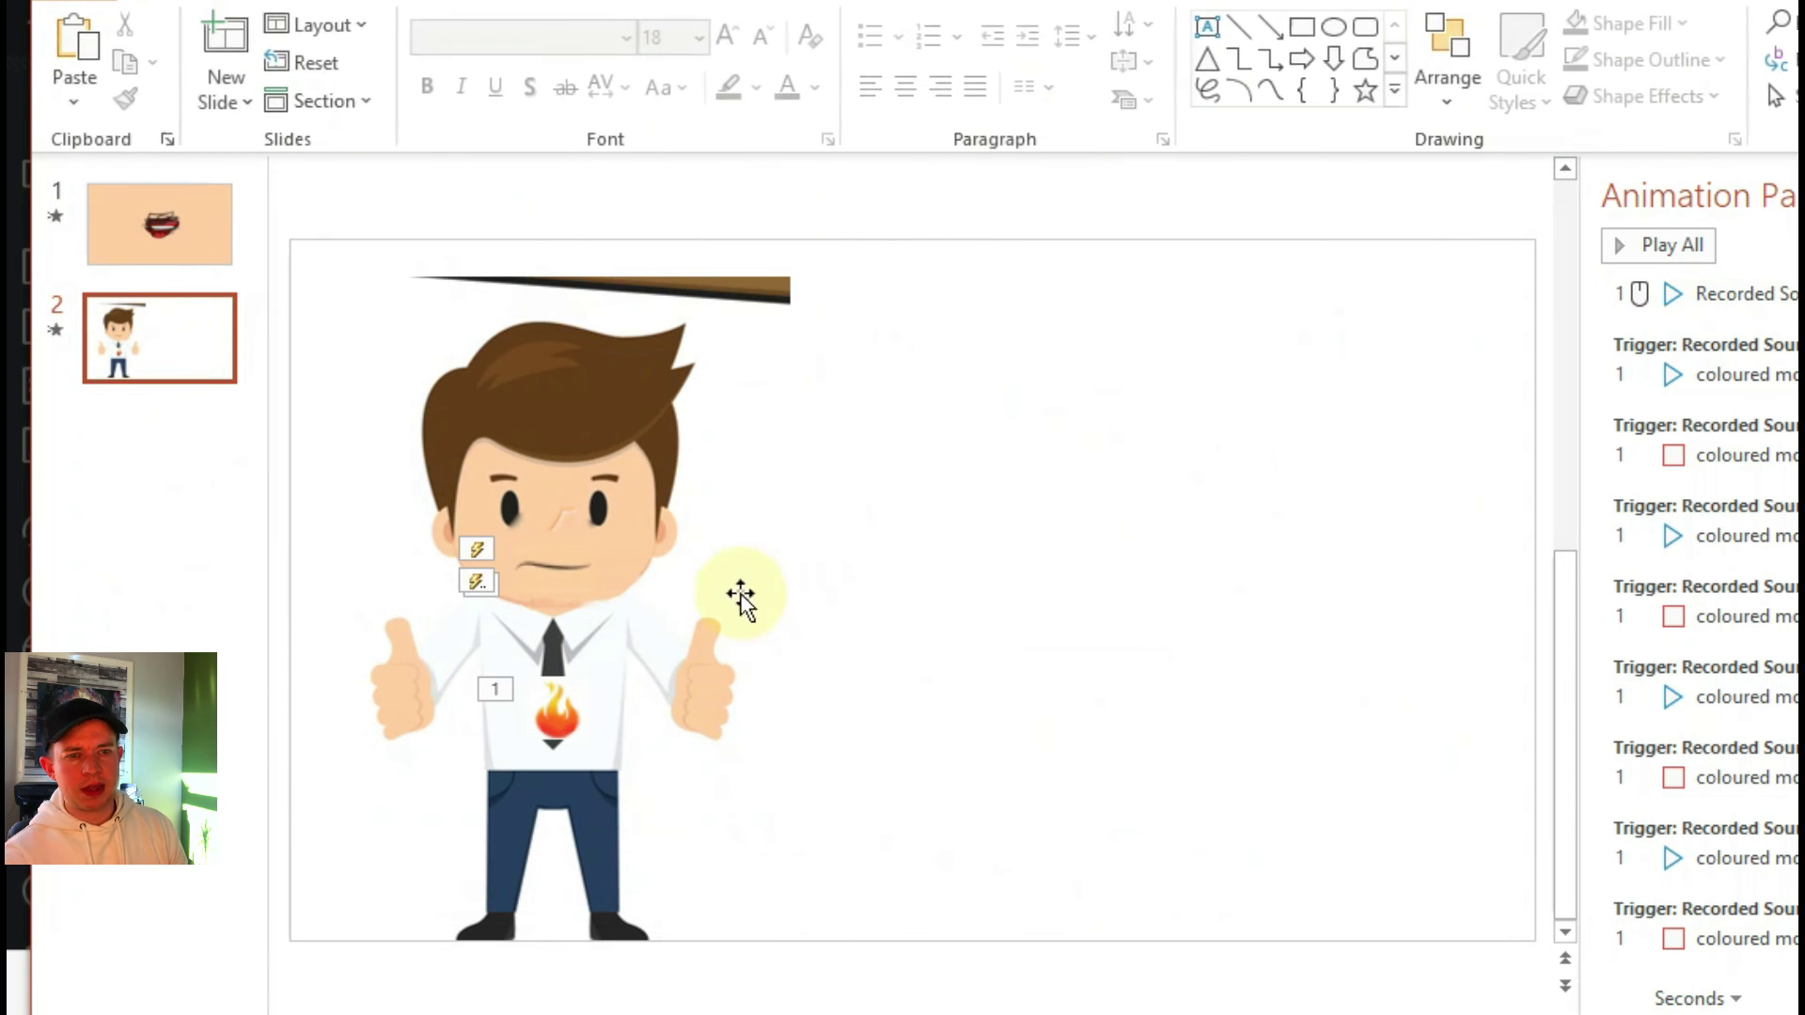
Move the flame logo onto the cartoon man's shirt beside his tie.
left_click_drag(552, 715, 410, 915)
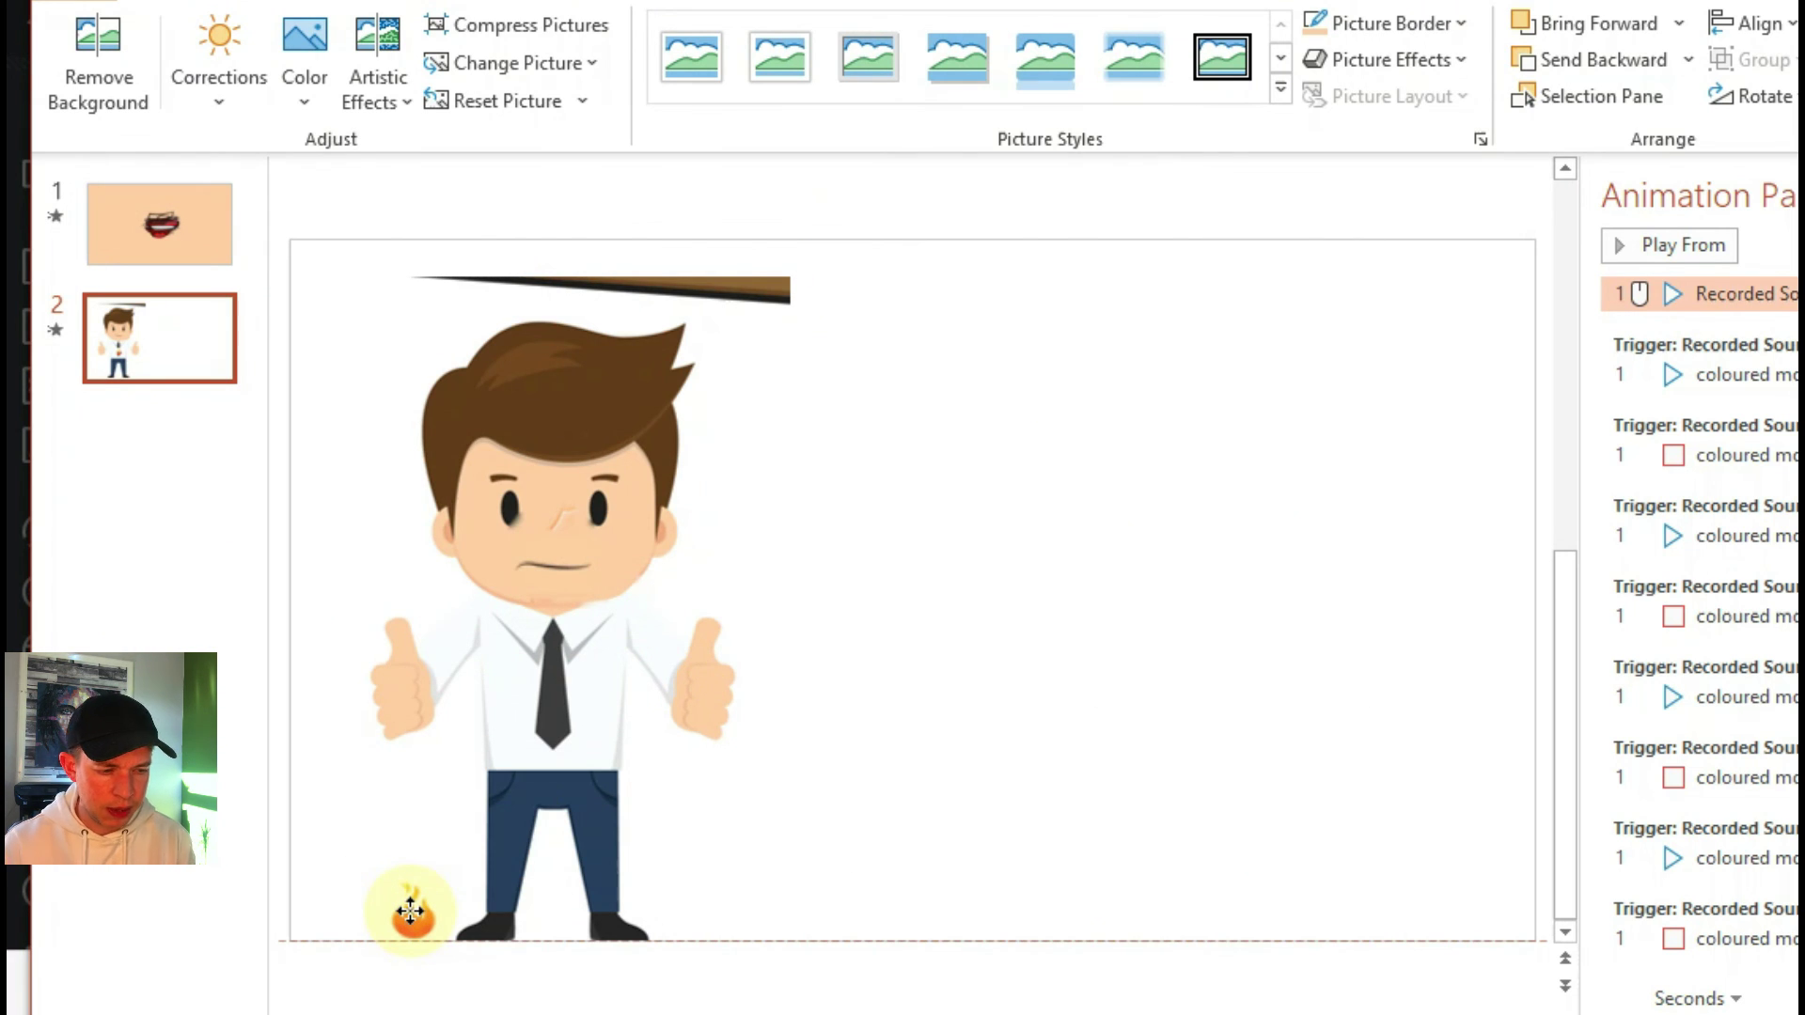
left_click_drag(412, 893, 604, 667)
left_click(788, 512)
left_click(955, 488)
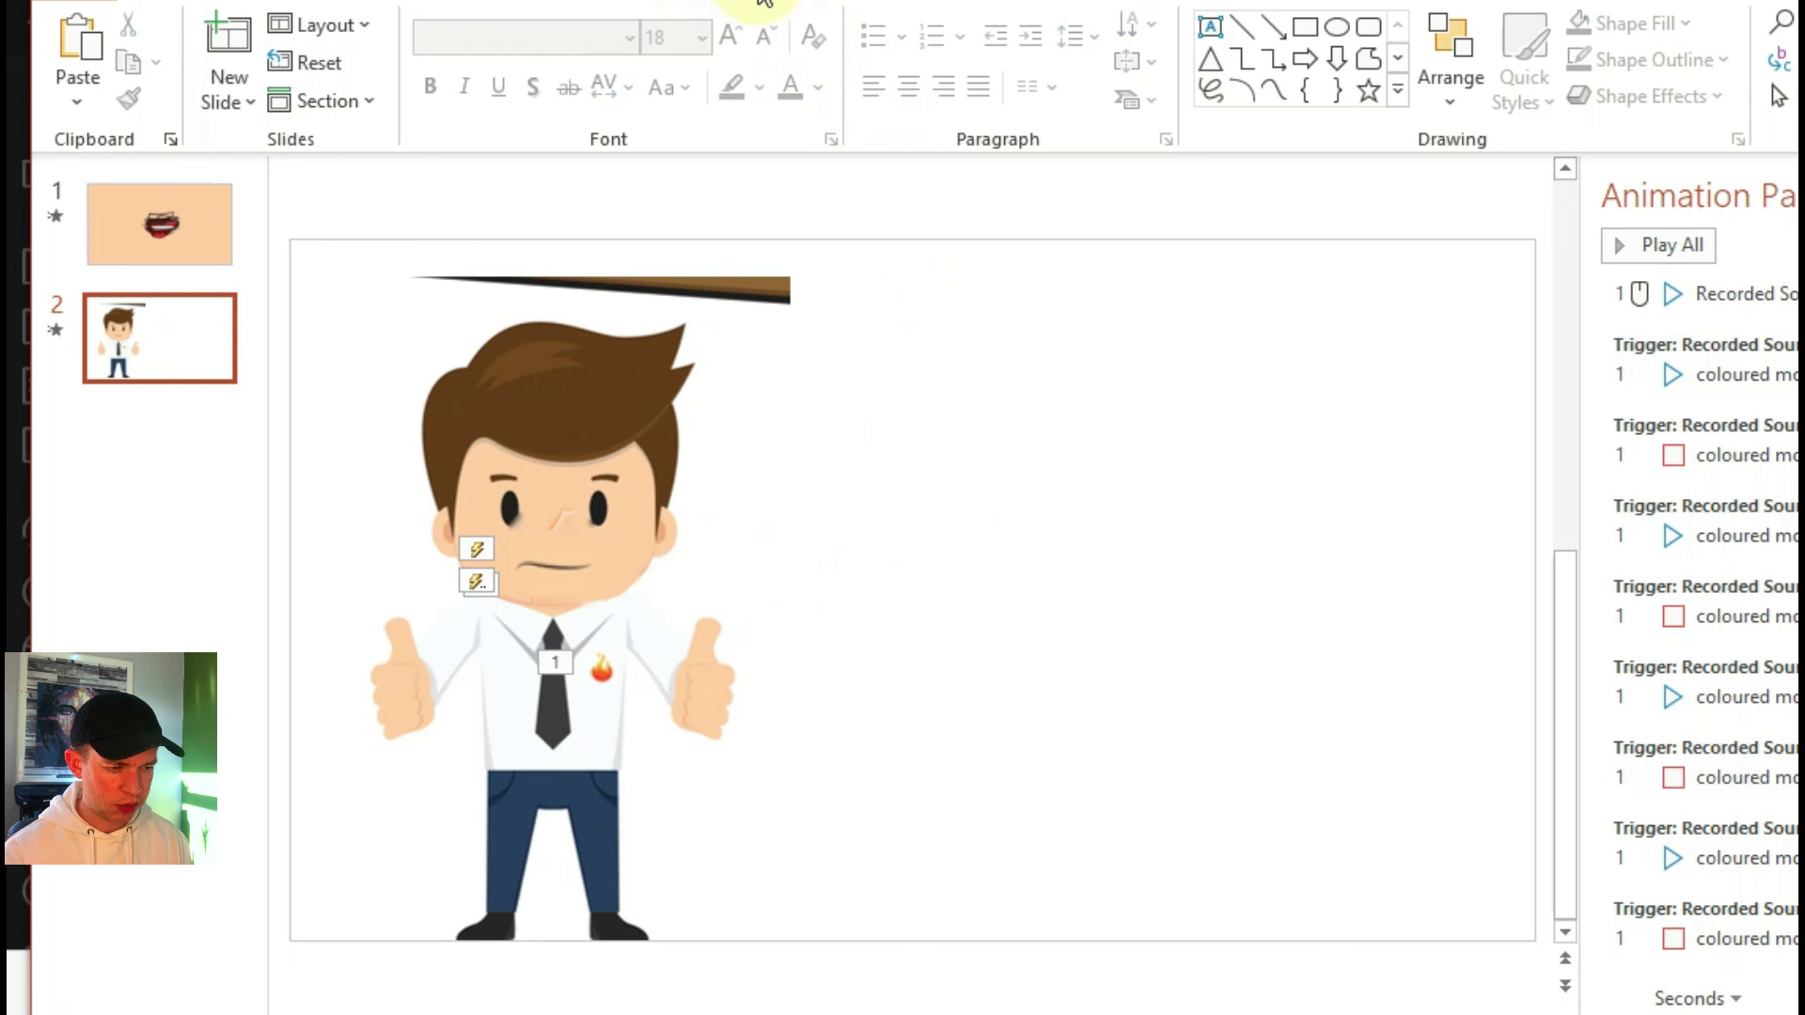
left_click(764, 2)
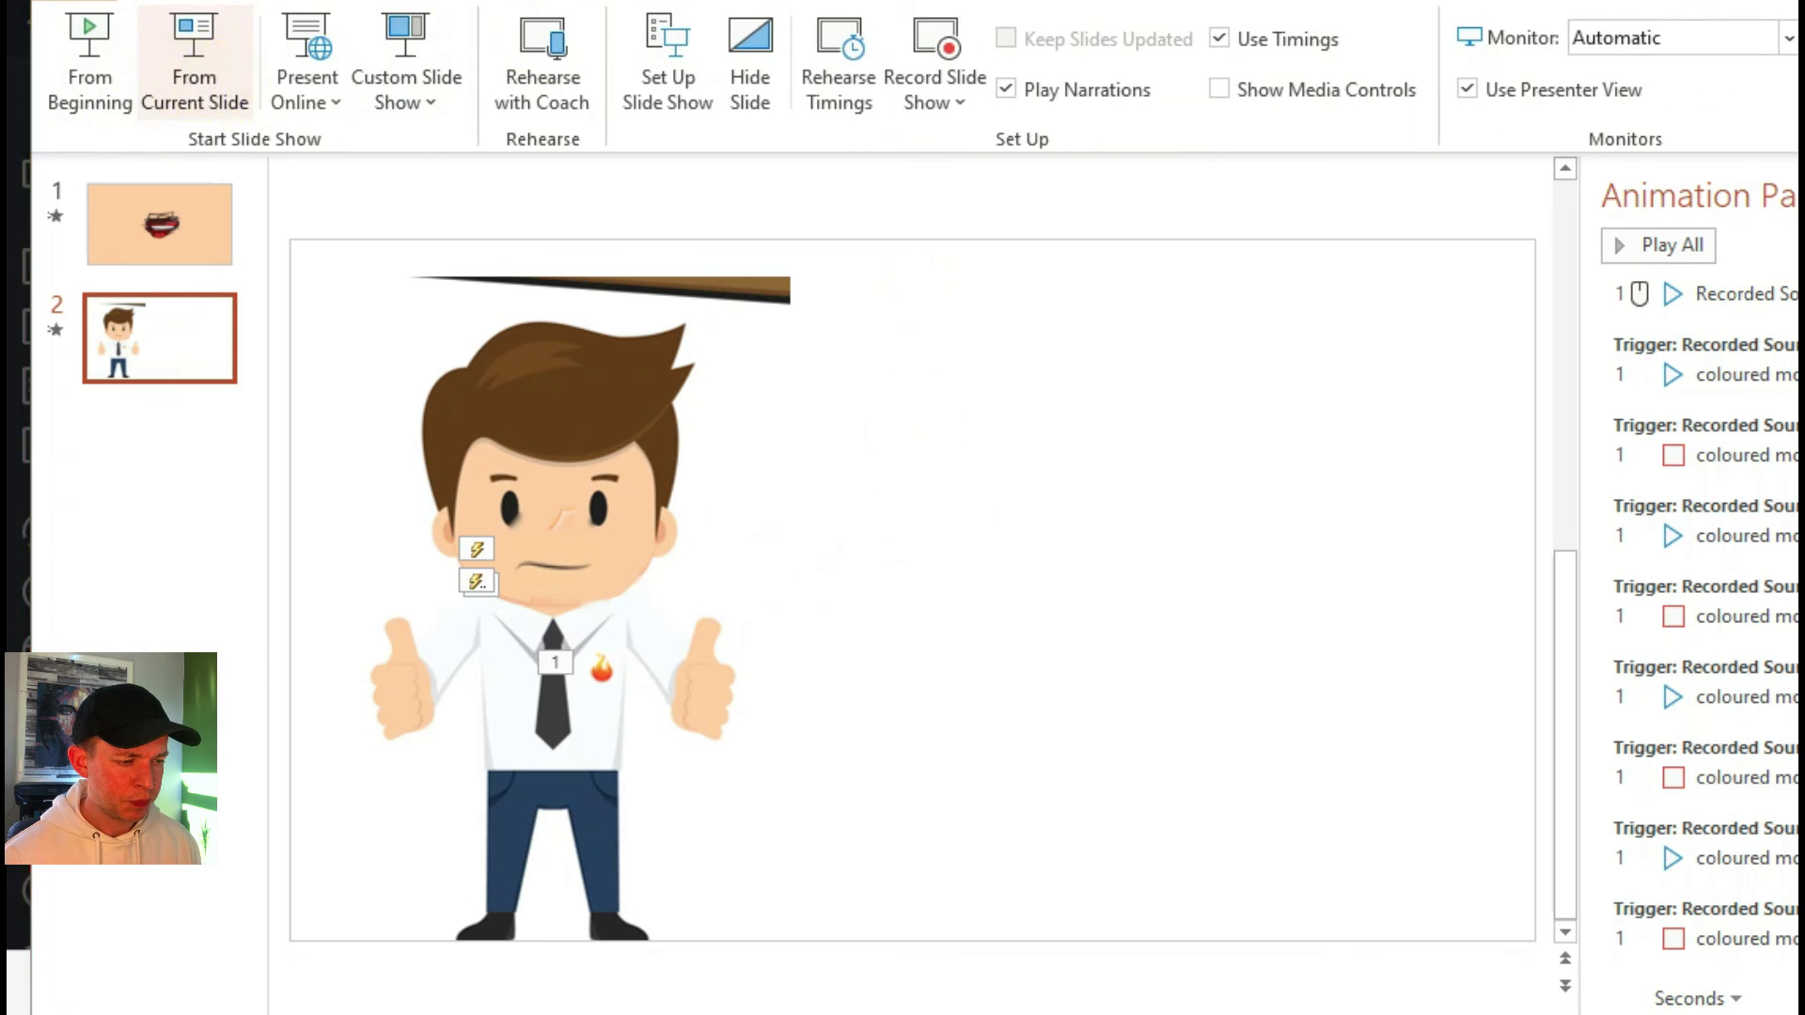